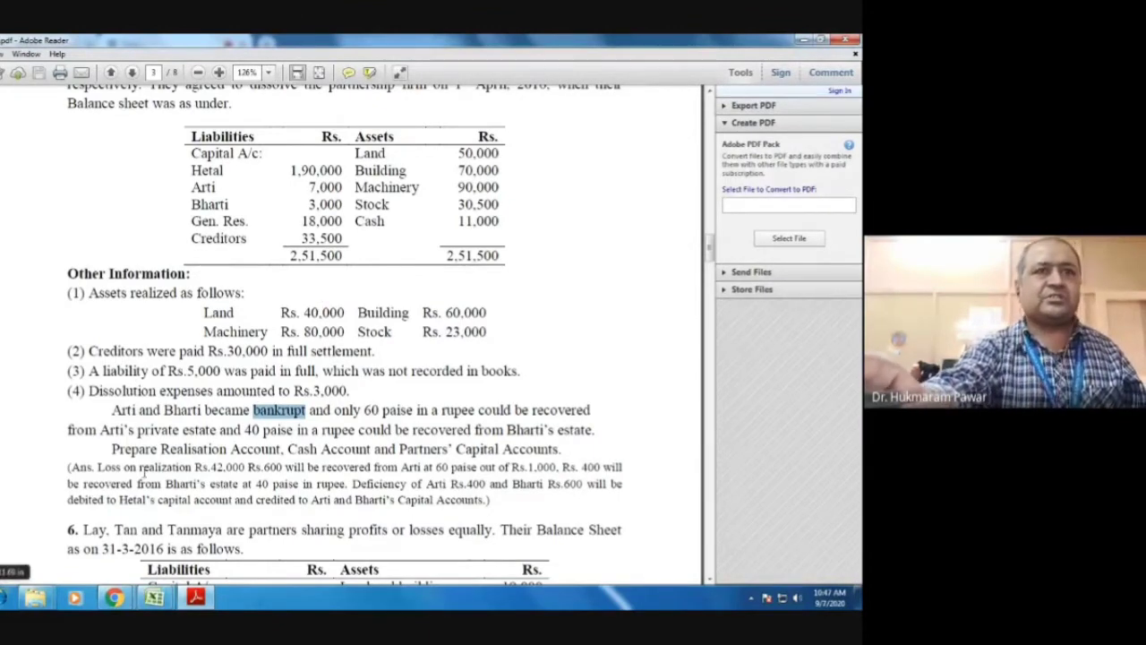
# Step: Switch to the Unit -1 (Autosaved) workbook in Excel to work on the Example 5 sheet
pyautogui.moveTo(155, 598)
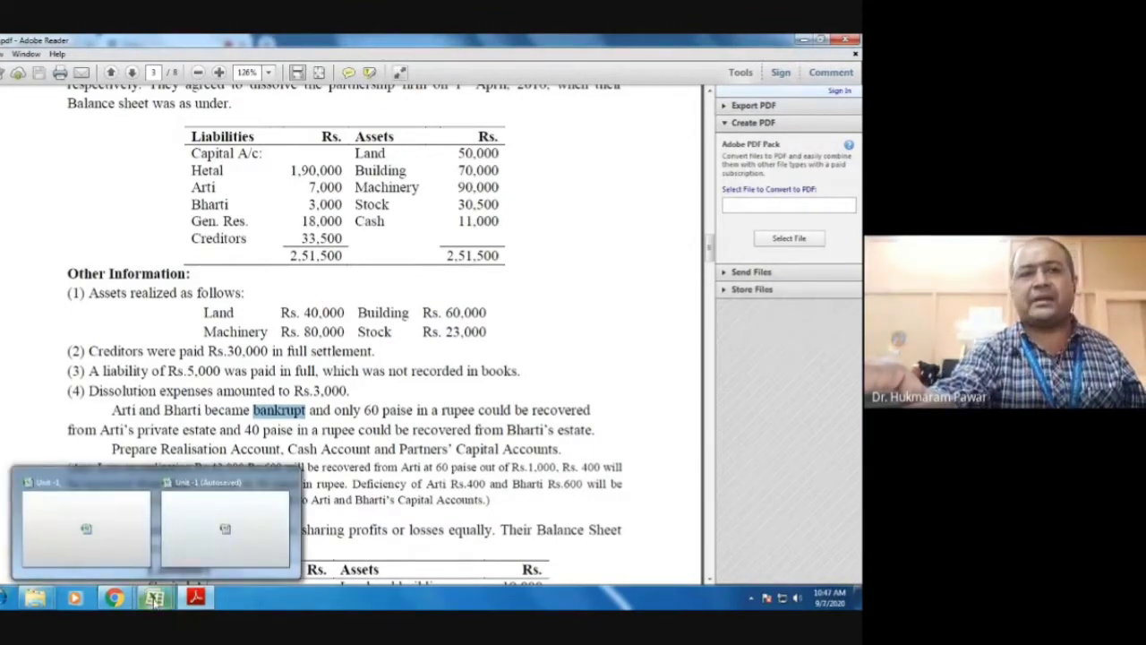
pyautogui.click(193, 530)
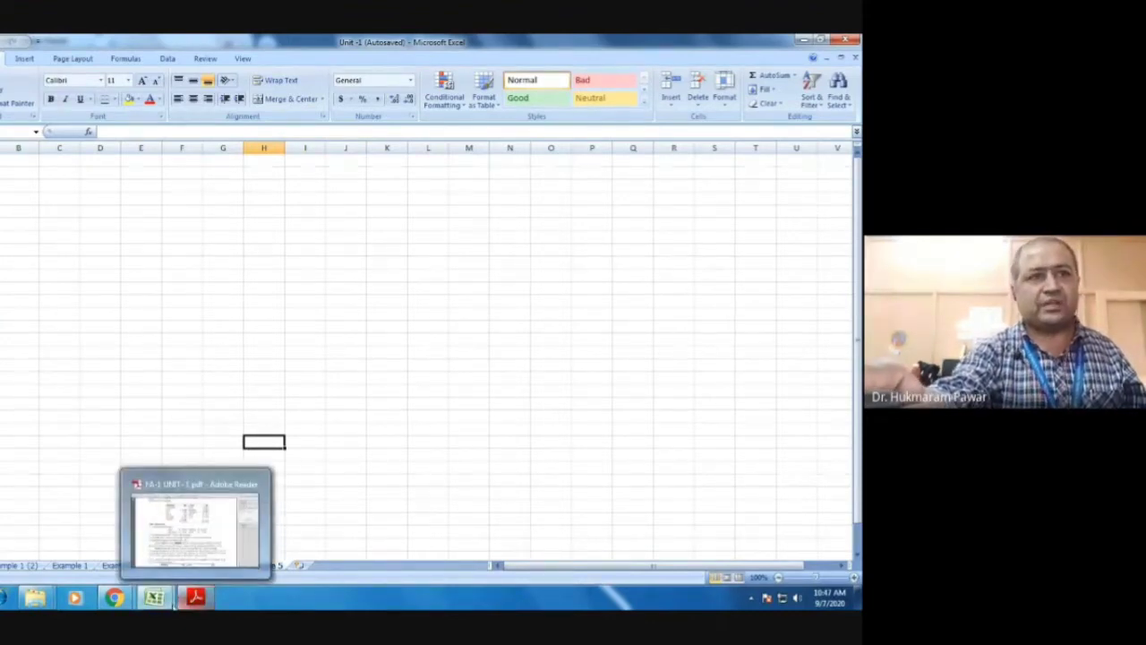
pyautogui.moveTo(116, 601)
pyautogui.moveTo(154, 597)
pyautogui.click(79, 524)
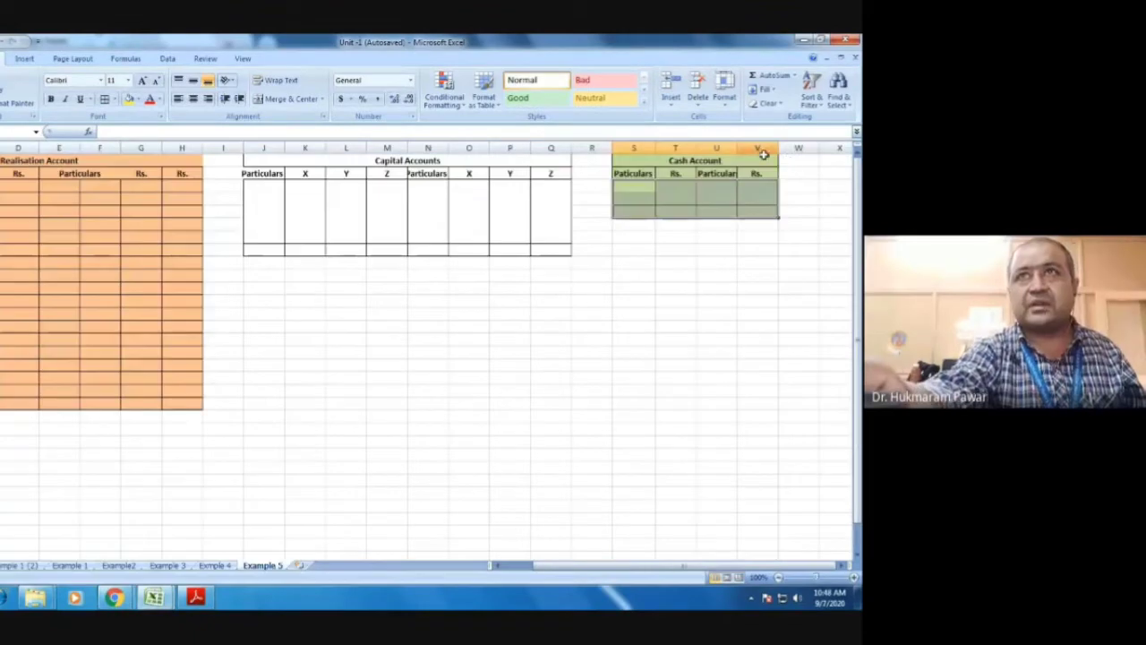
# Step: Widen column U in the Cash Account, then narrow column M and widen column J in the Capital Accounts table
pyautogui.moveTo(736, 147); pyautogui.dragTo(742, 149)
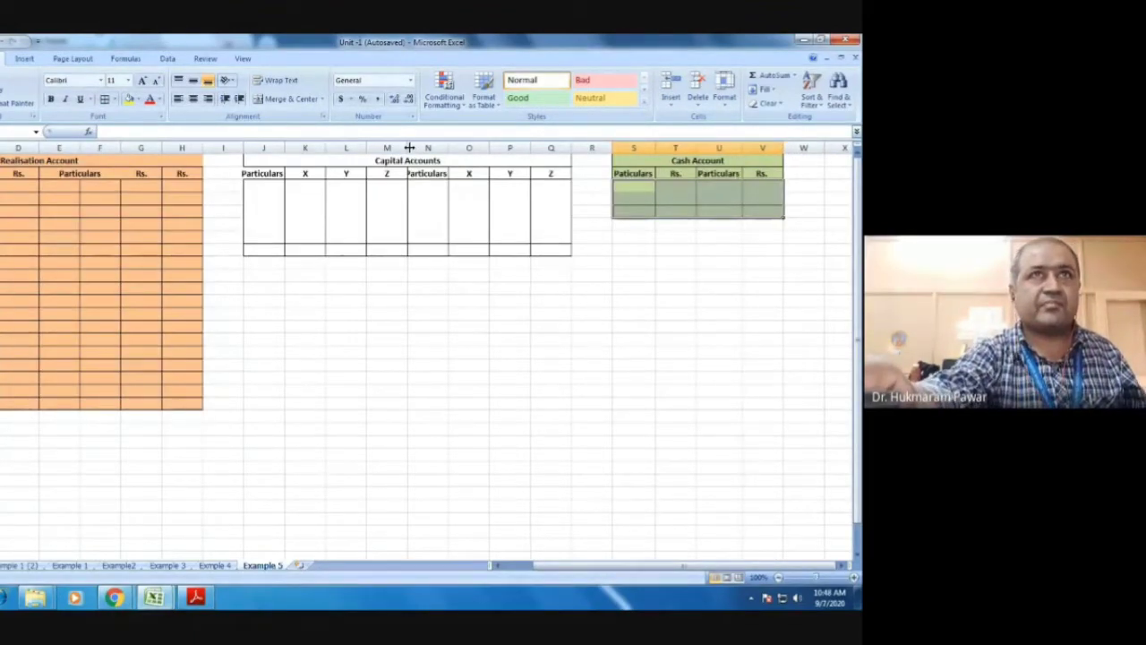
pyautogui.moveTo(408, 147); pyautogui.dragTo(376, 148)
pyautogui.moveTo(287, 148); pyautogui.dragTo(292, 149)
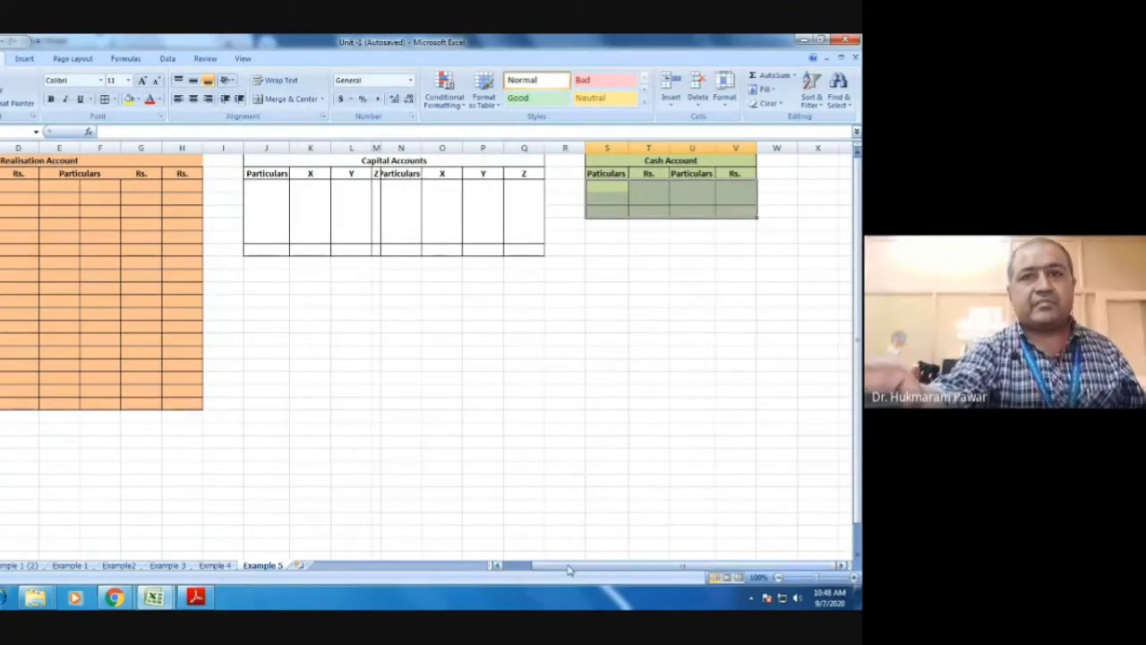
# Step: Narrow columns A and E beneath the two Particulars headings of the Realisation Account
pyautogui.moveTo(537, 568); pyautogui.dragTo(532, 568)
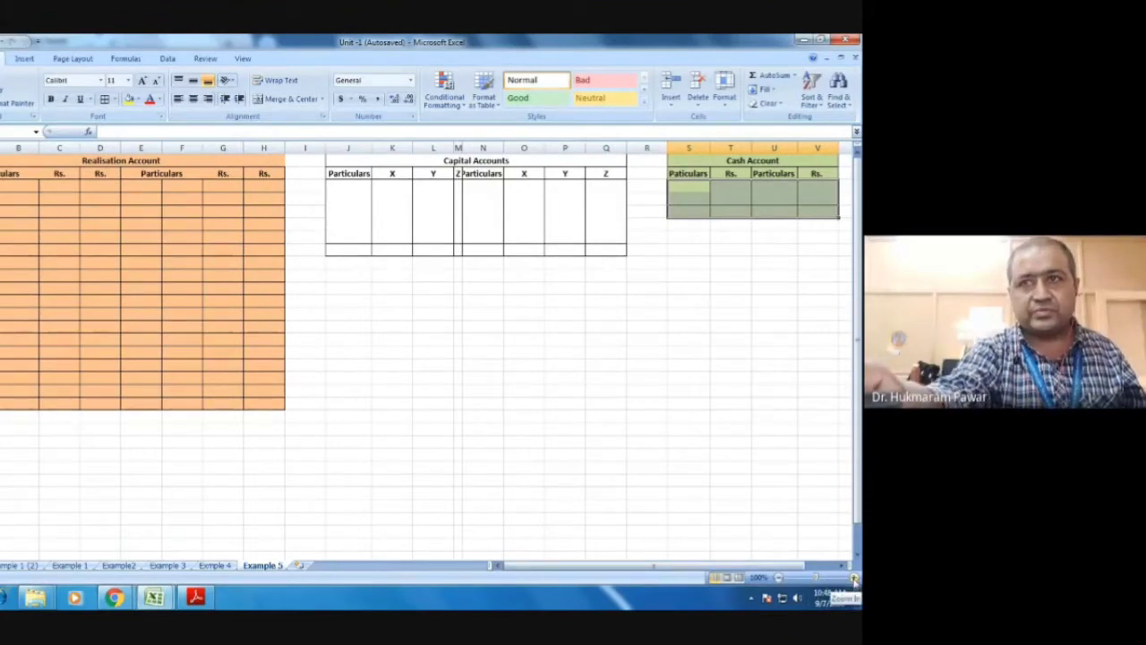
pyautogui.click(853, 578)
pyautogui.click(853, 578)
pyautogui.click(854, 577)
pyautogui.click(854, 578)
pyautogui.click(853, 577)
pyautogui.click(853, 578)
pyautogui.click(854, 578)
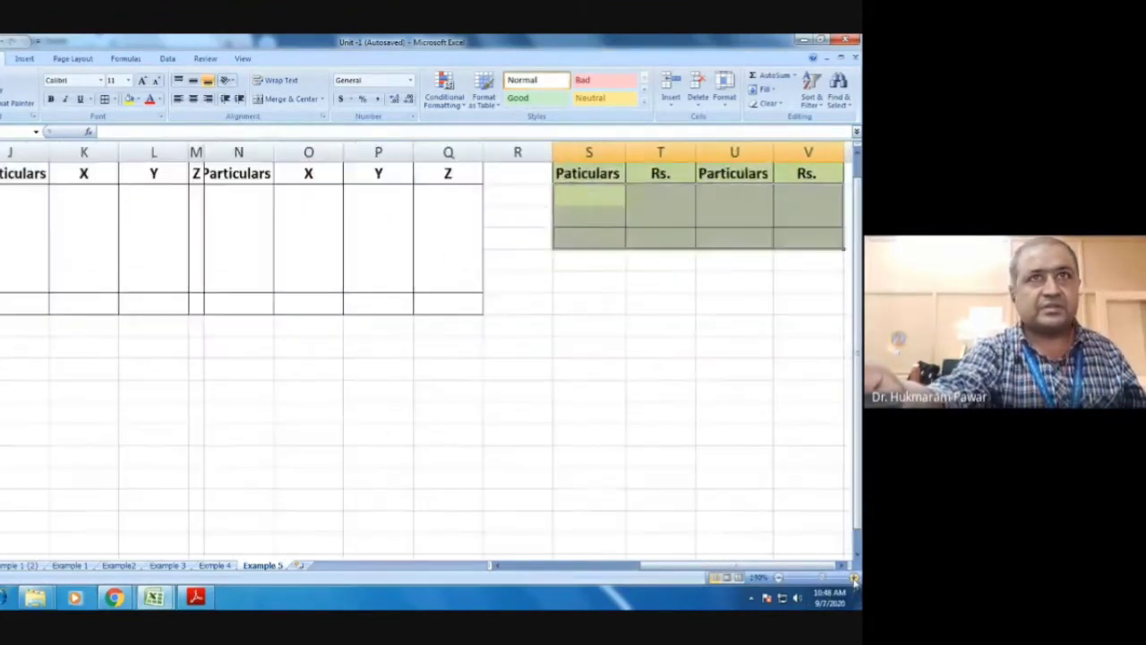
pyautogui.click(854, 577)
pyautogui.moveTo(703, 572); pyautogui.dragTo(528, 569)
pyautogui.scroll(1, 466, 529)
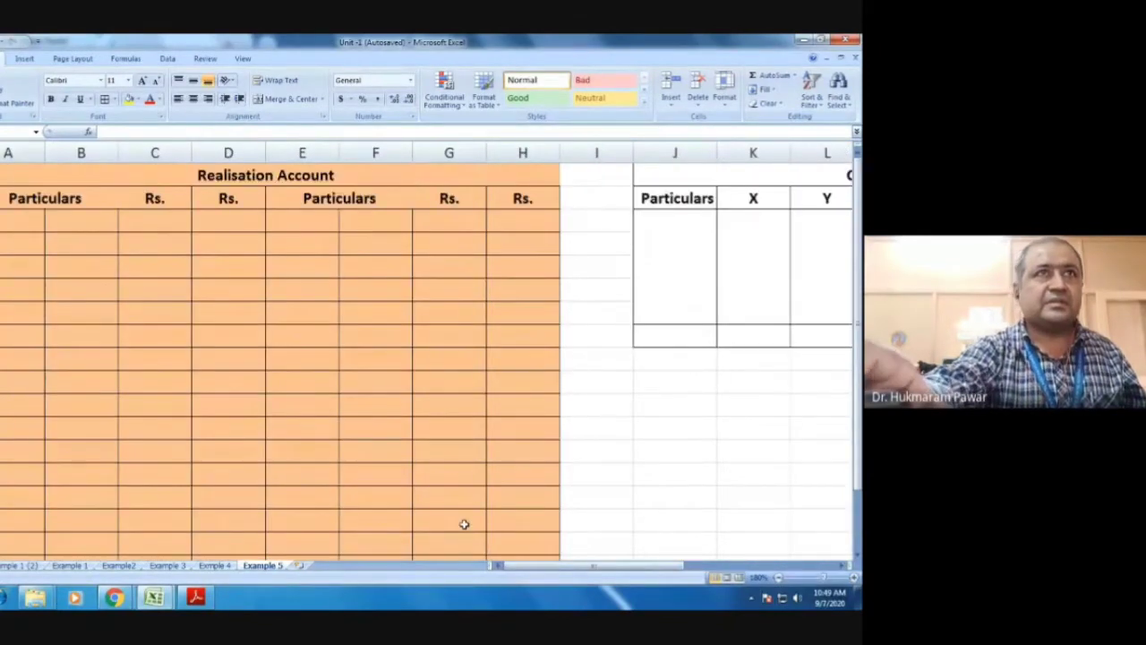
pyautogui.click(42, 153)
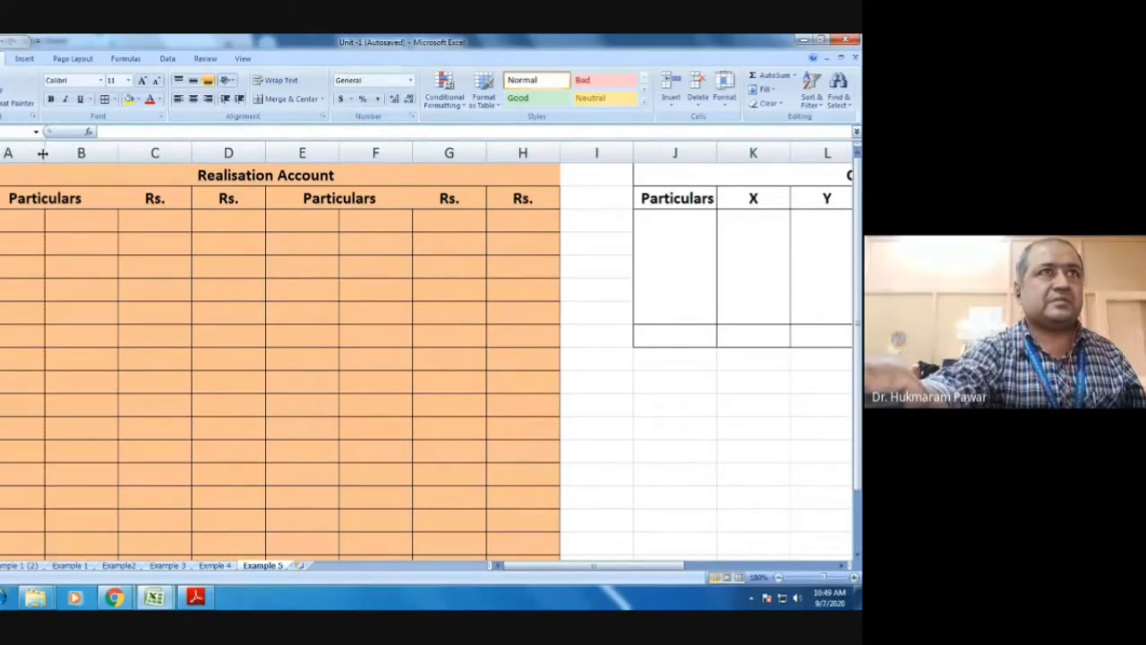
pyautogui.moveTo(42, 154); pyautogui.dragTo(5, 153)
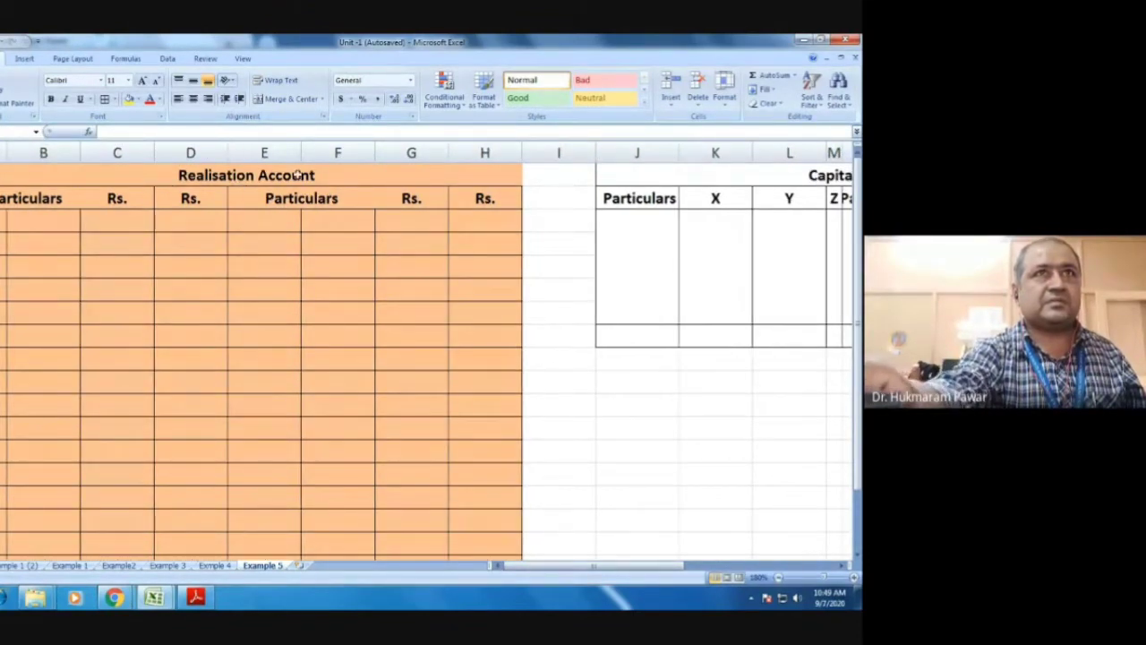
pyautogui.moveTo(300, 155); pyautogui.dragTo(256, 153)
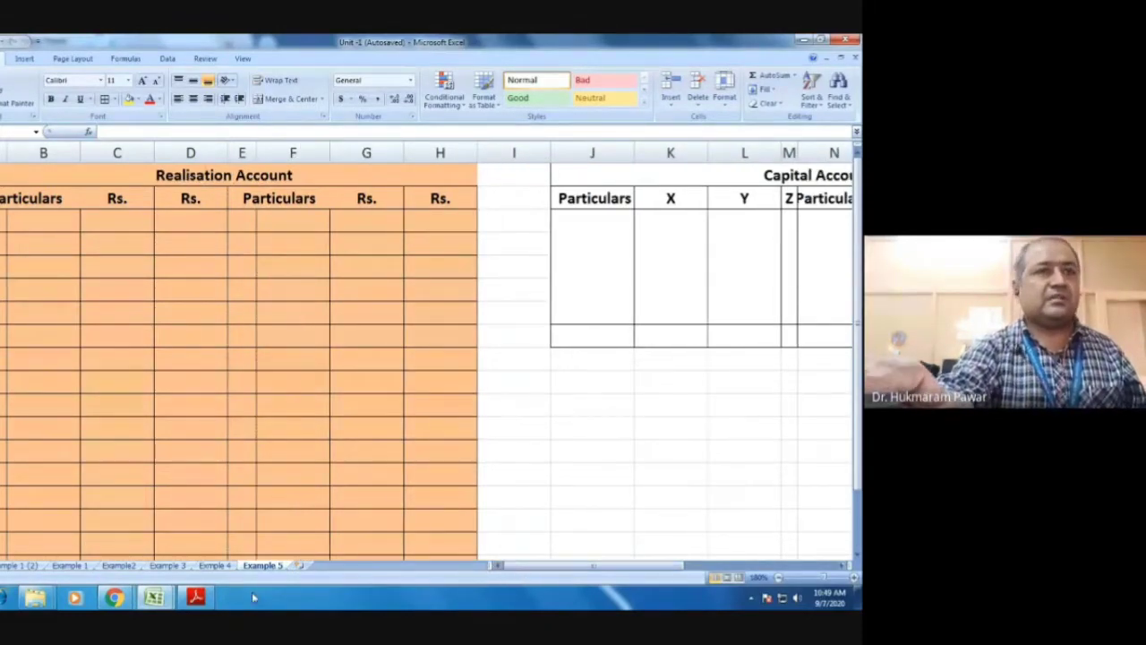
# Step: Replace the X, Y and Z headings in K to M of Capital Accounts with the PDF problem's partner names, and fit column M
pyautogui.moveTo(199, 602)
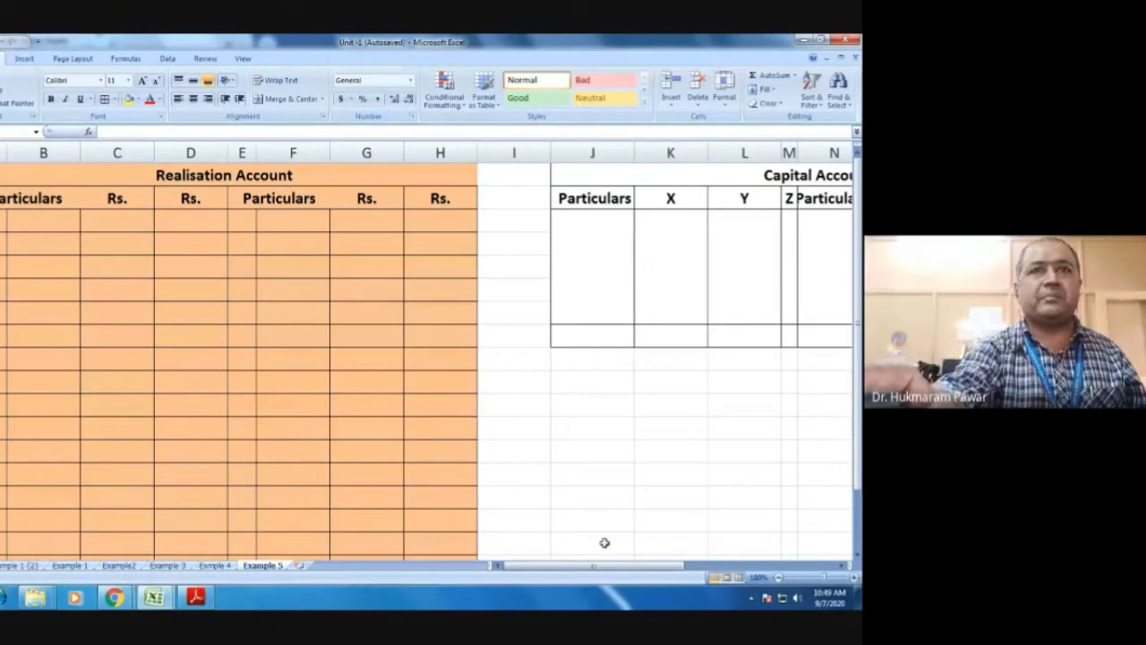
pyautogui.click(198, 598)
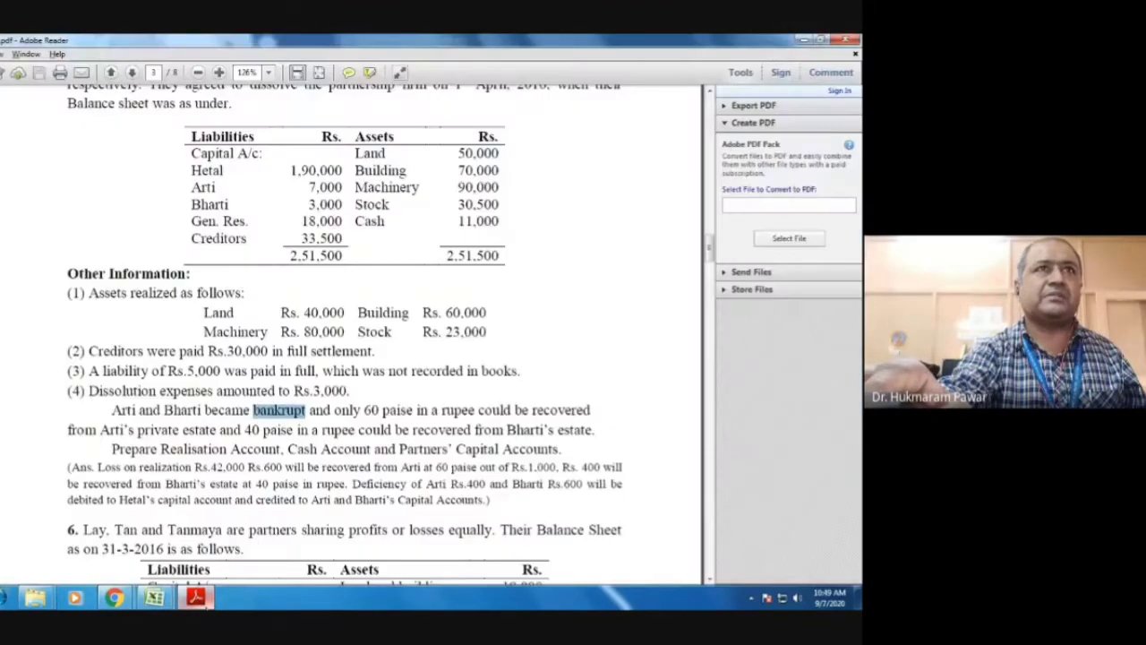
pyautogui.click(197, 598)
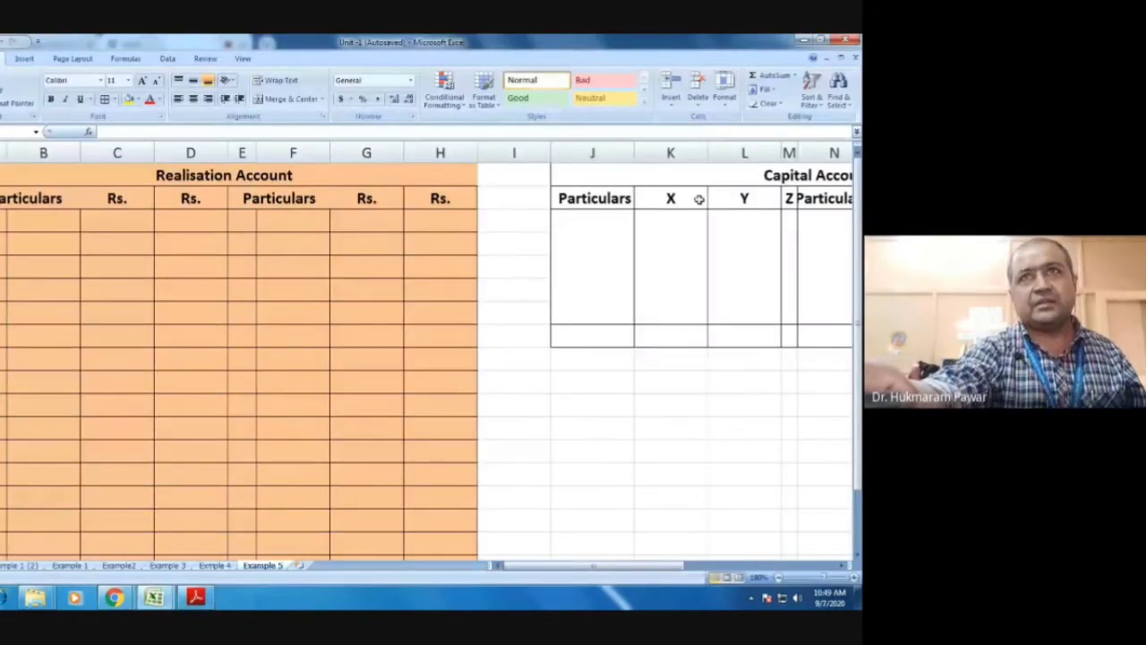
pyautogui.click(670, 198)
pyautogui.write('Hetal')
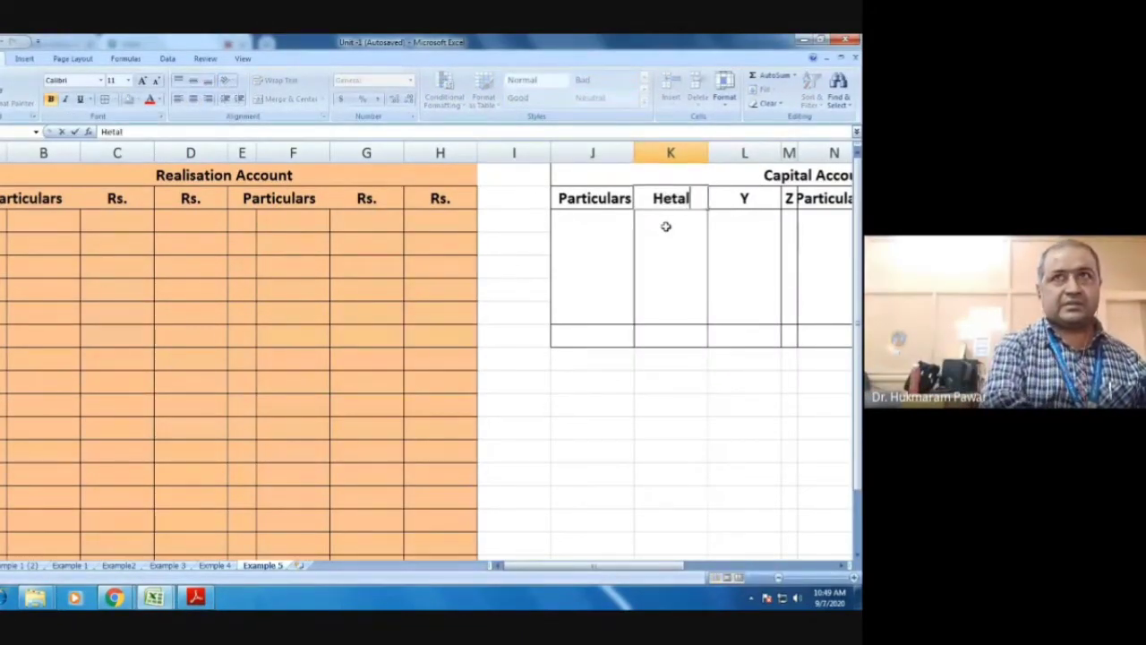
pyautogui.press('Tab')
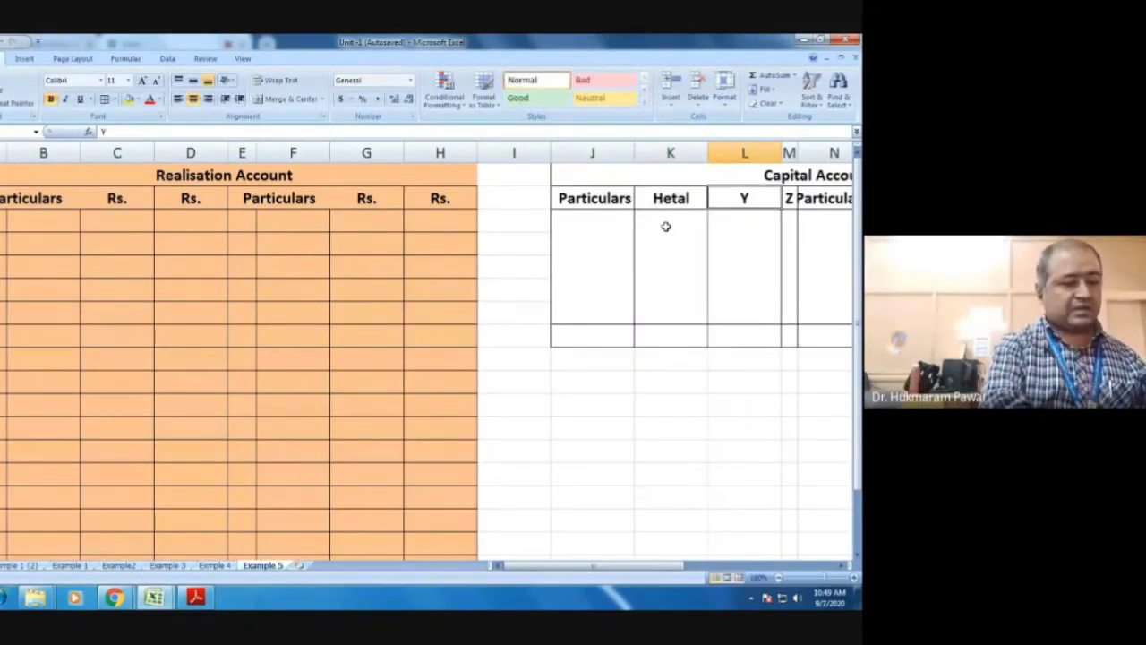
pyautogui.write('Arti')
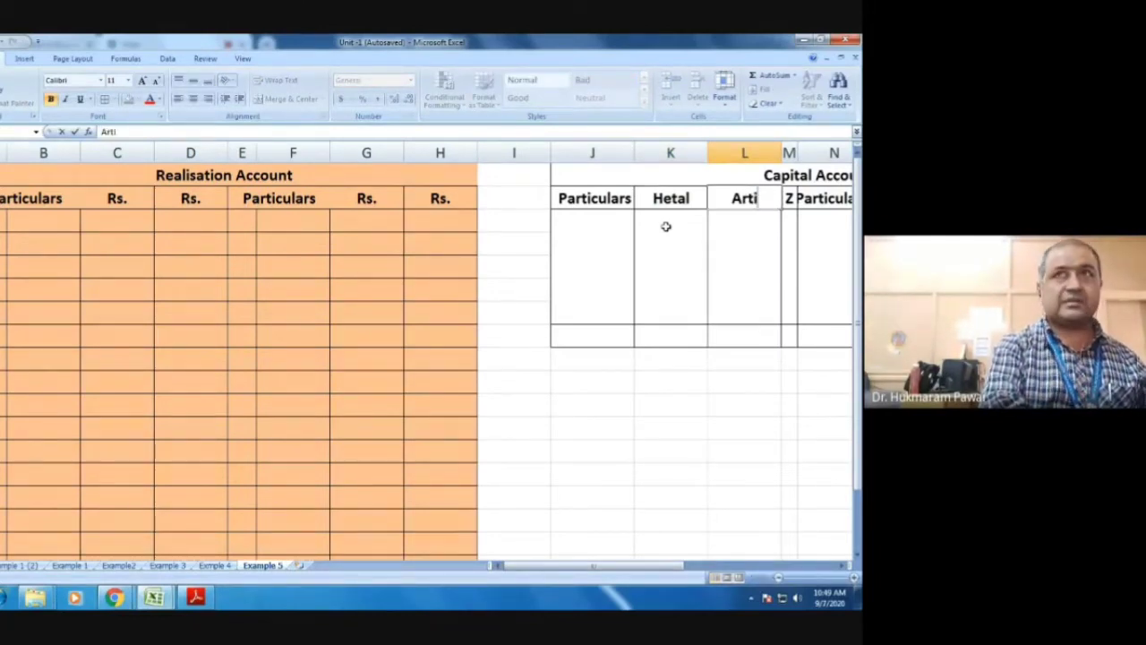
pyautogui.hotkey('alt', 'Tab')
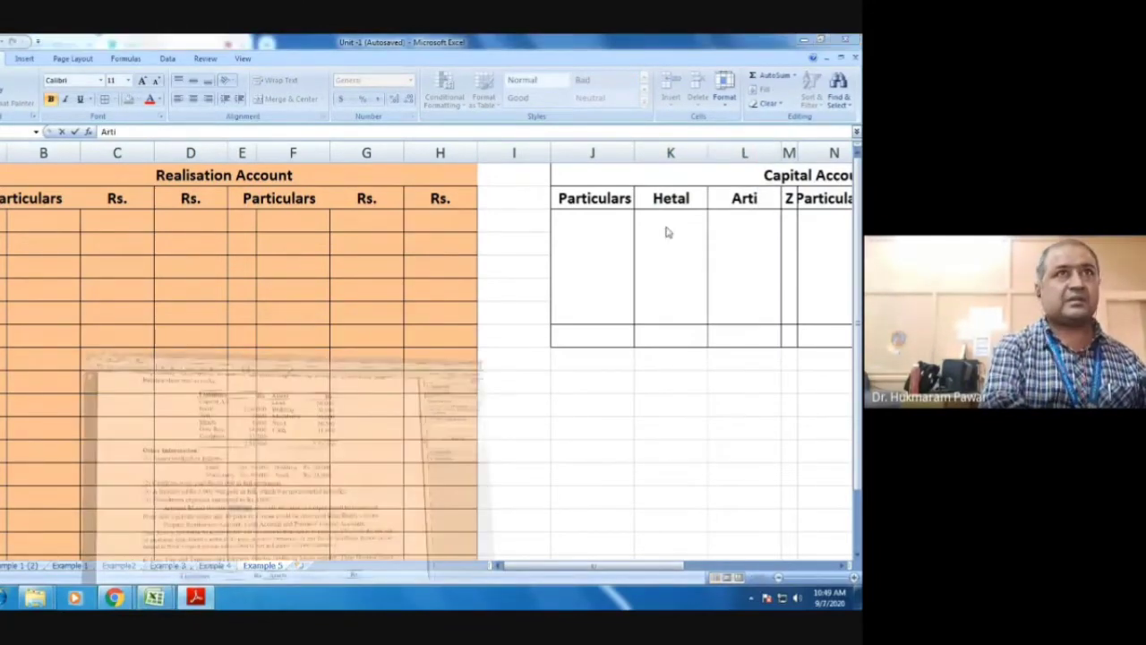
pyautogui.hotkey('alt', 'Tab')
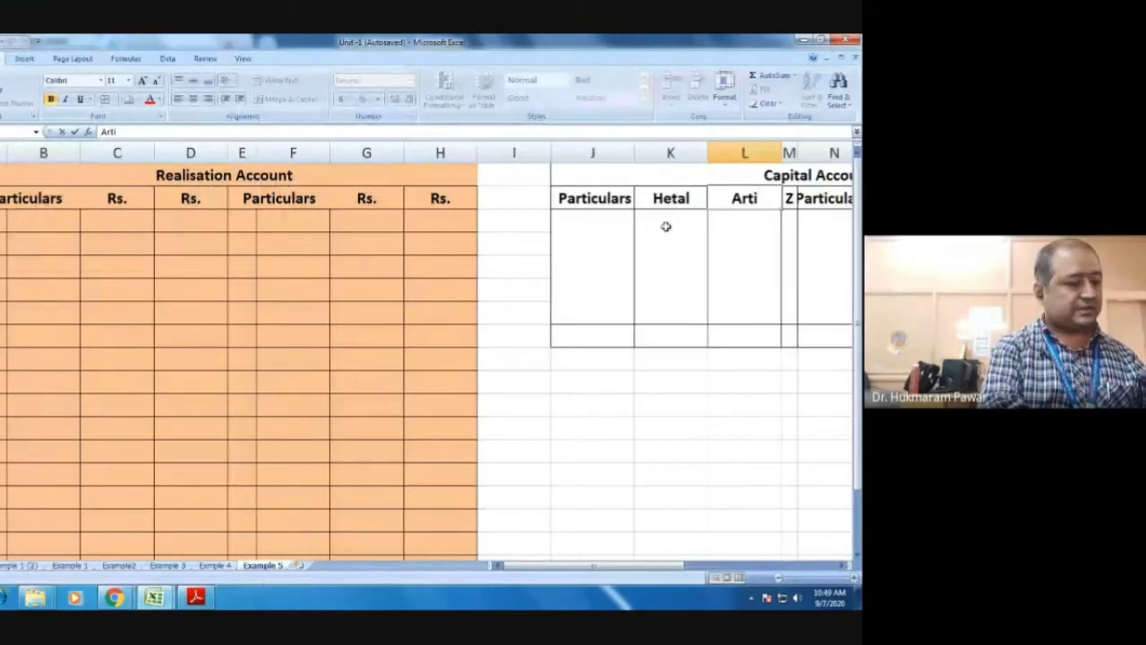
pyautogui.press('Tab')
pyautogui.write('Bharti')
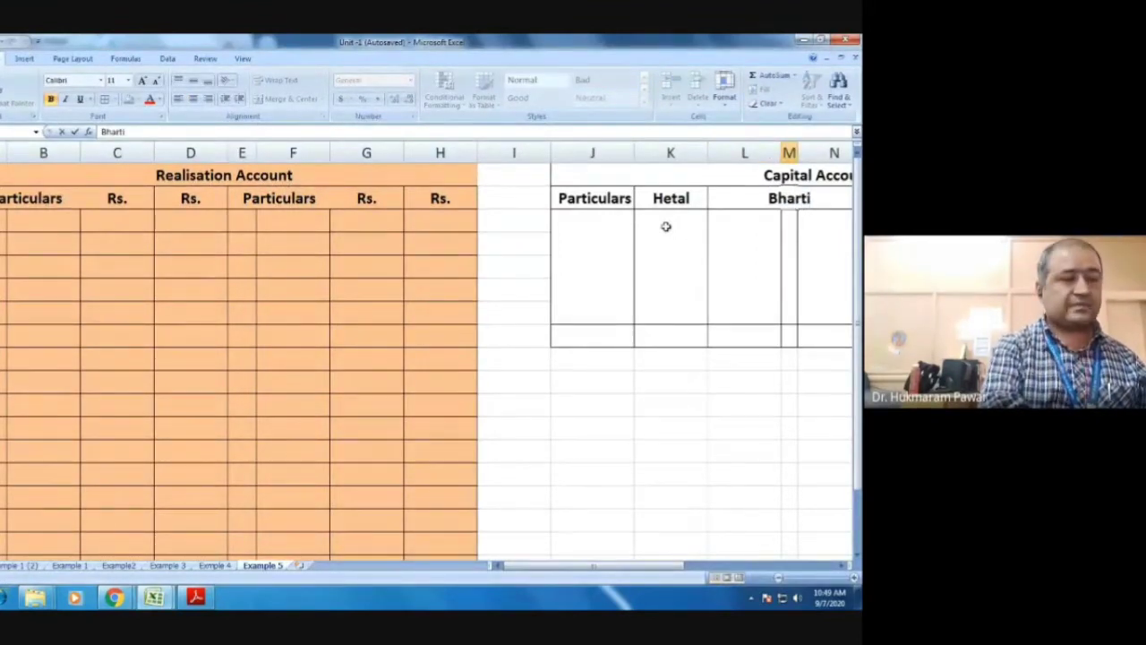
pyautogui.press('Tab')
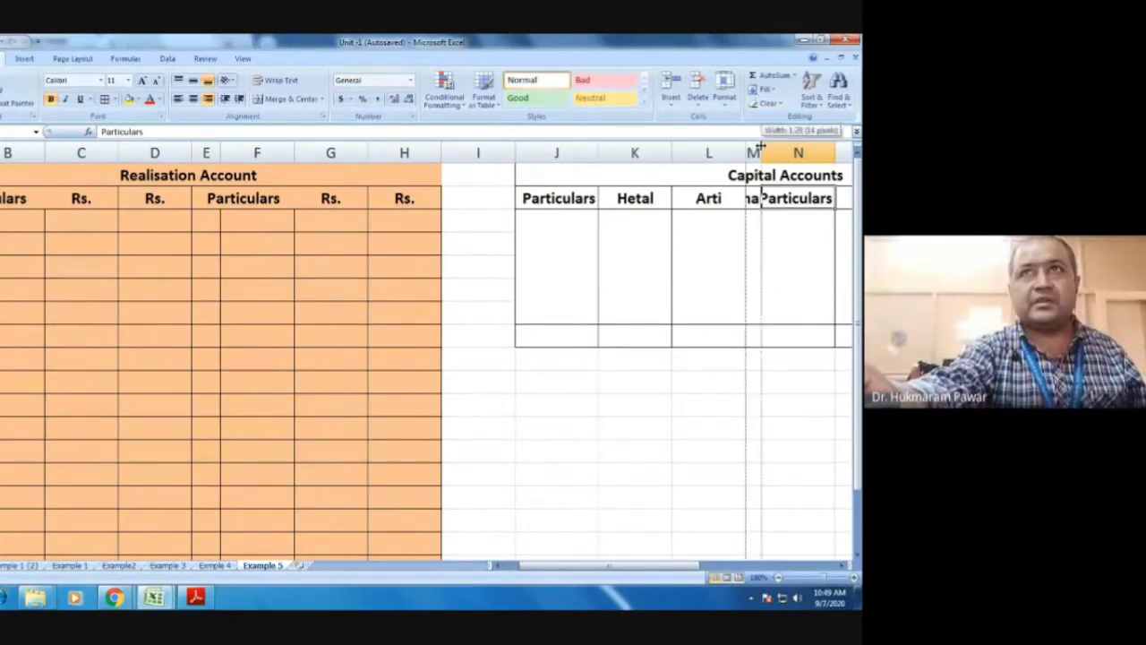
pyautogui.doubleClick(760, 148)
# Step: Copy the three partner headings from columns K to M over the X, Y and Z headings in columns O to Q
pyautogui.click(632, 197)
pyautogui.moveTo(631, 197); pyautogui.dragTo(754, 192)
pyautogui.hotkey('ctrl', 'c')
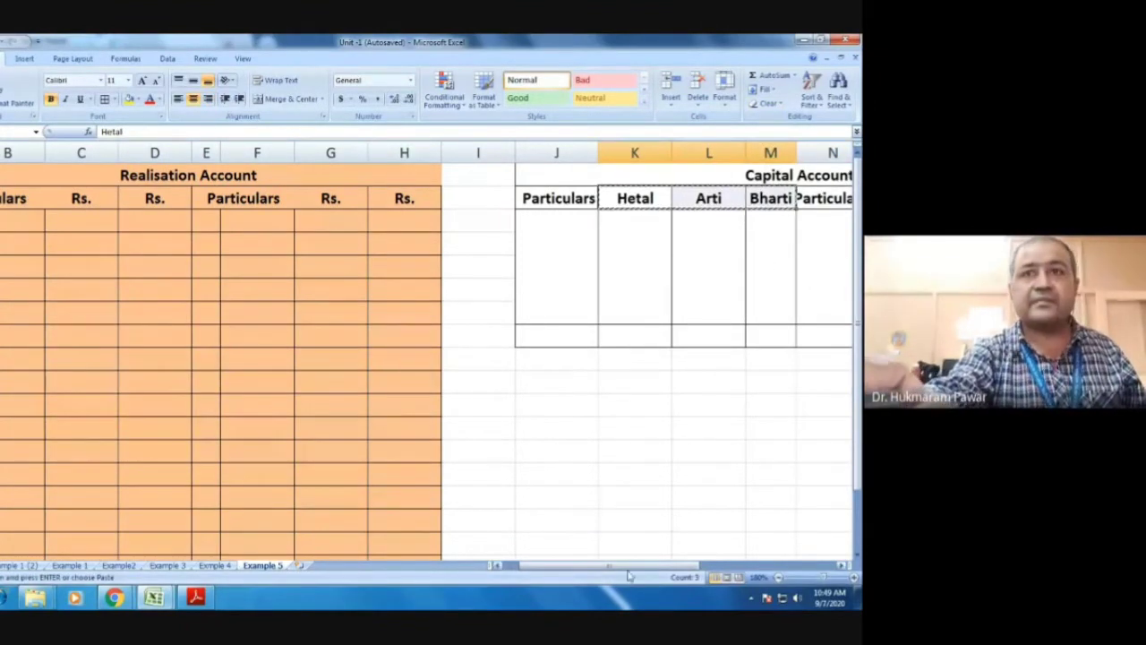
pyautogui.moveTo(609, 565); pyautogui.dragTo(681, 565)
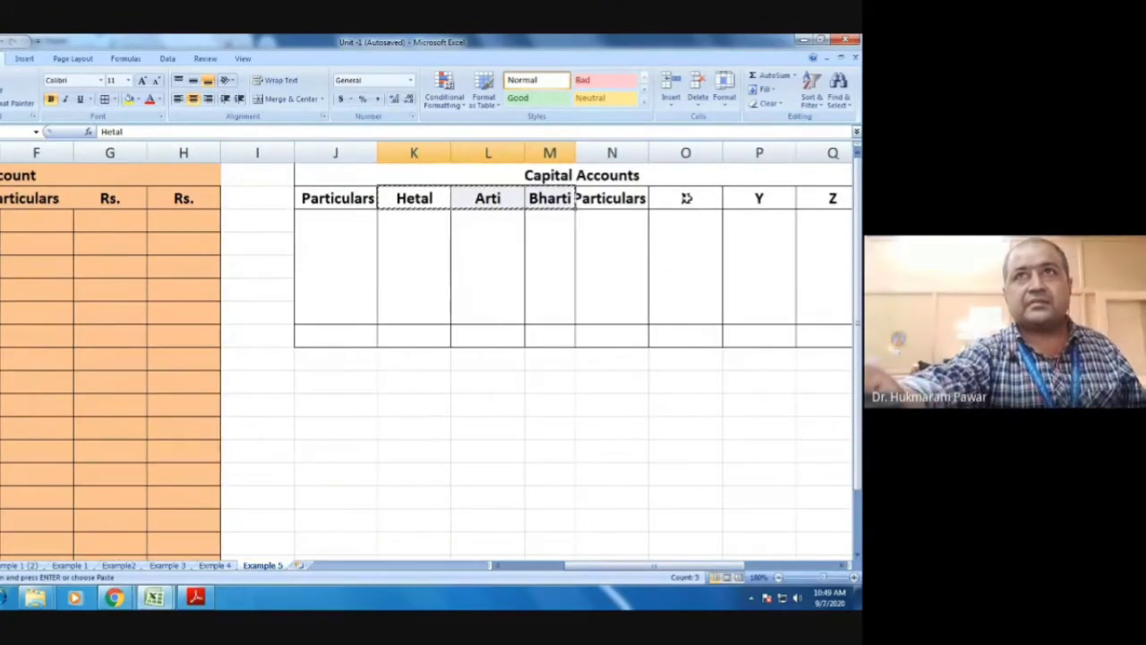
pyautogui.moveTo(685, 198); pyautogui.dragTo(835, 197)
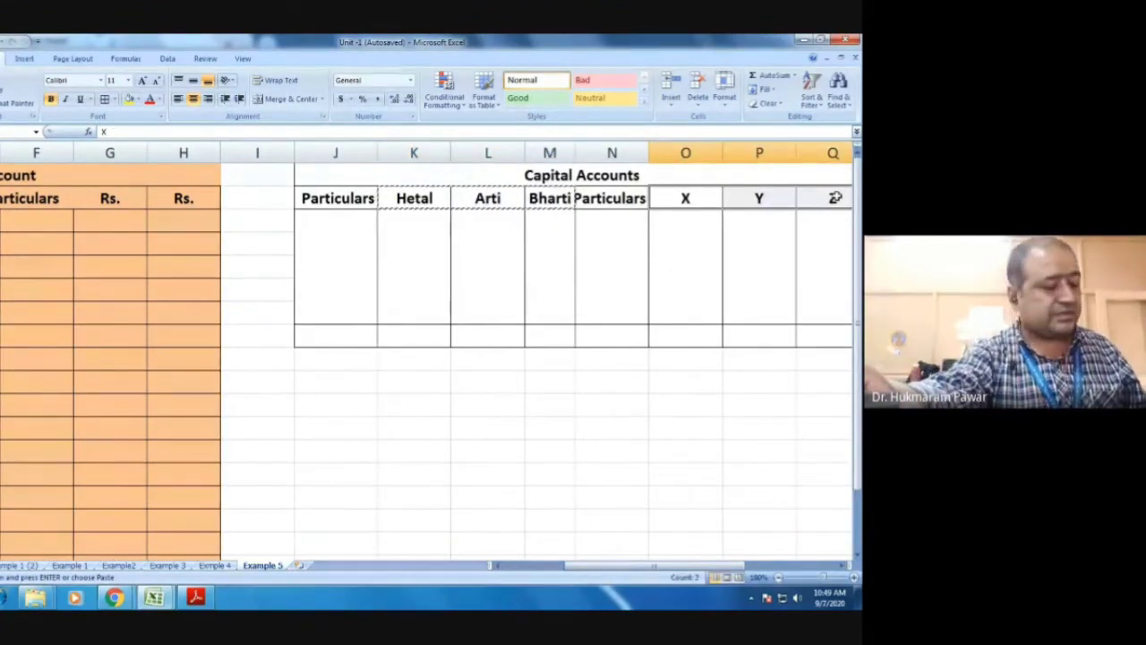
pyautogui.hotkey('ctrl', 'v')
pyautogui.moveTo(609, 556)
pyautogui.mouseDown()
pyautogui.moveTo(704, 560)
pyautogui.moveTo(627, 560)
pyautogui.mouseUp()
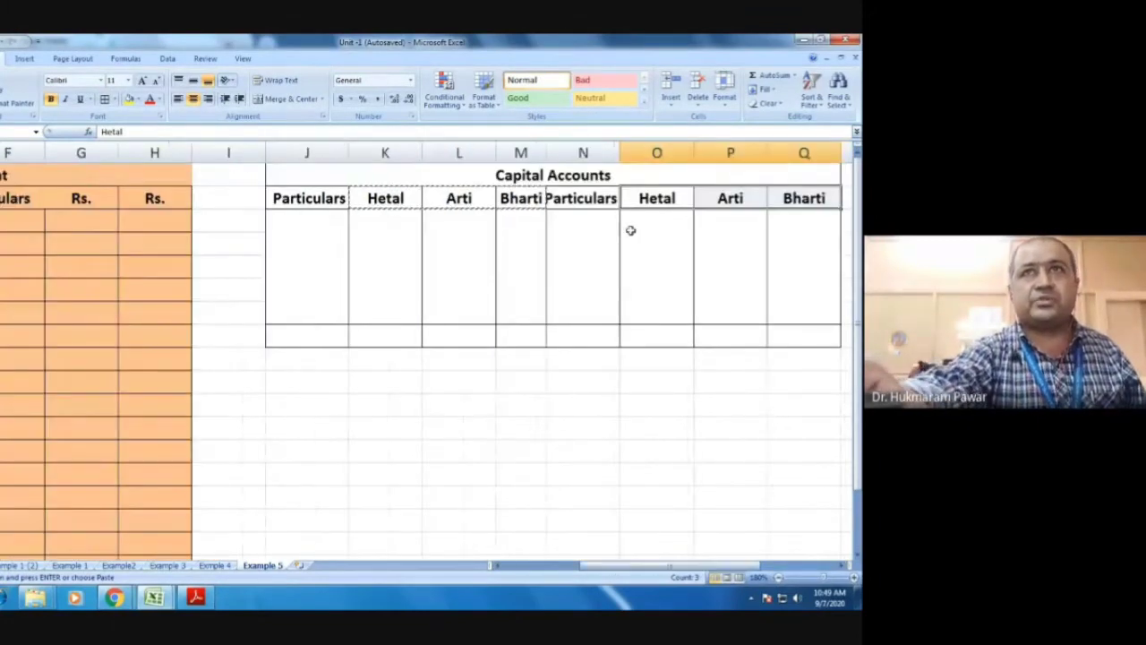
# Step: Enter "By Balance B/d" in the first row under the credit-side Particulars heading in column N of Capital Accounts
pyautogui.click(645, 219)
pyautogui.click(599, 221)
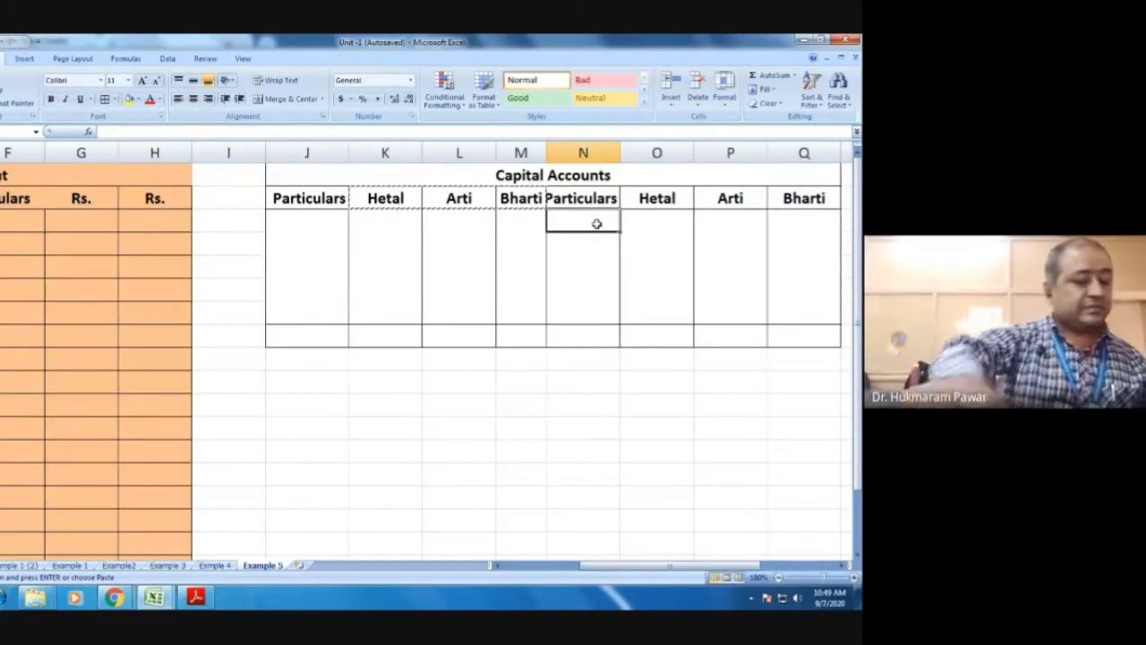
pyautogui.write('By ')
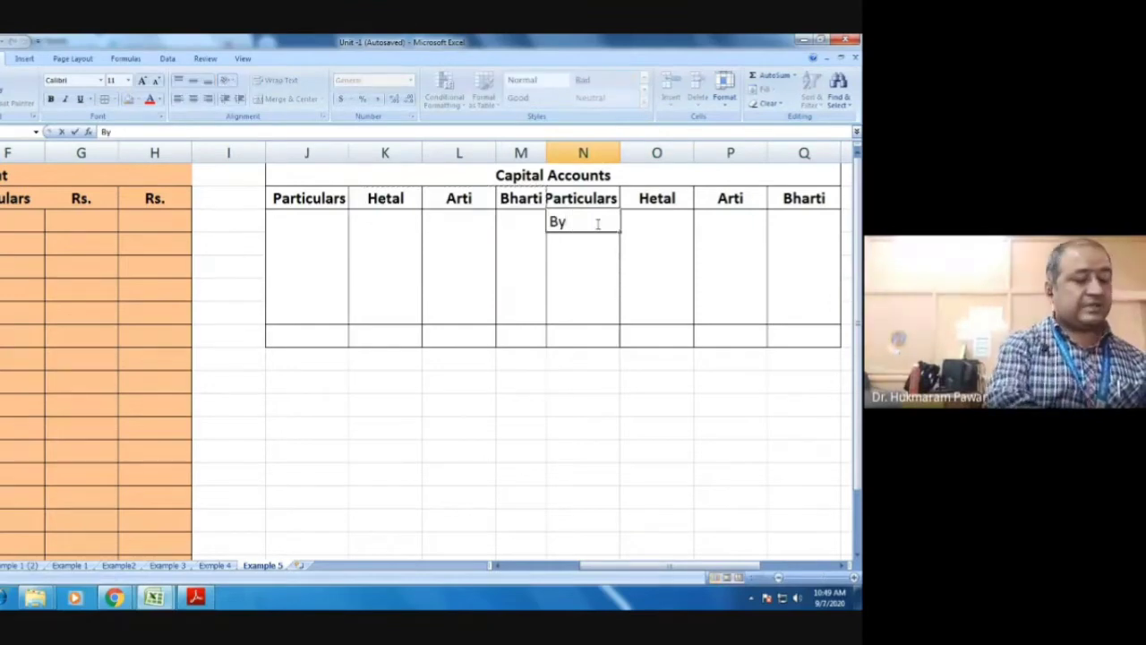
pyautogui.write('Balance')
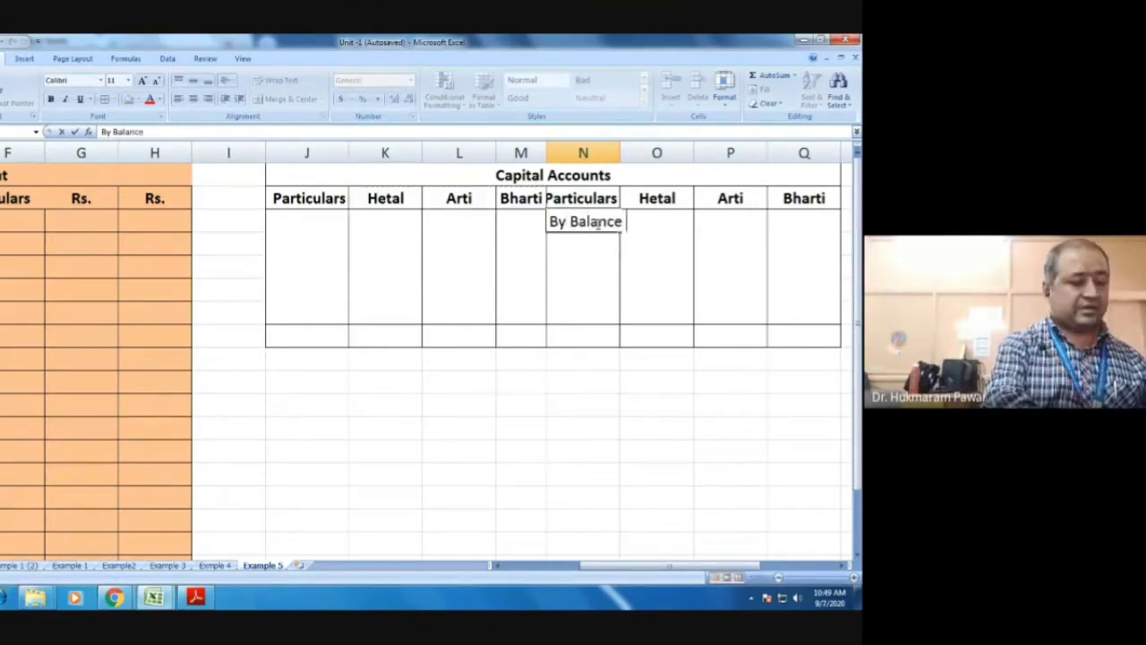
pyautogui.write(' B/d')
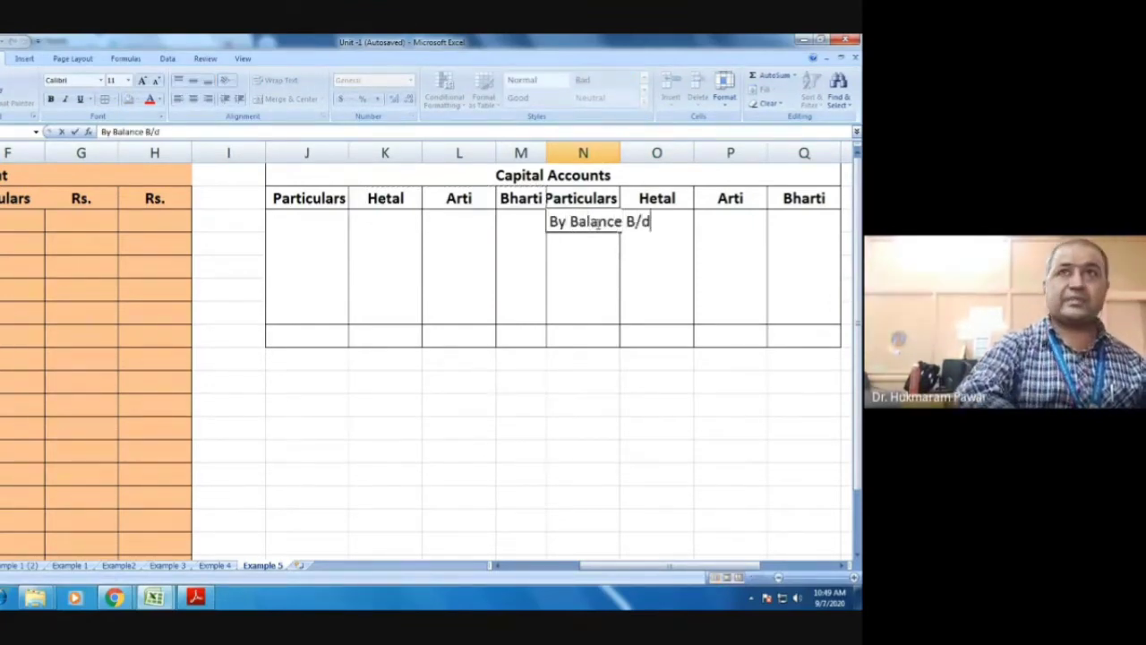
pyautogui.press('Tab')
# Step: Enter the opening capitals from the PDF, 190000, 7000 and 3000, in columns O to Q of the By Balance B/d row
pyautogui.hotkey('alt', 'Tab')
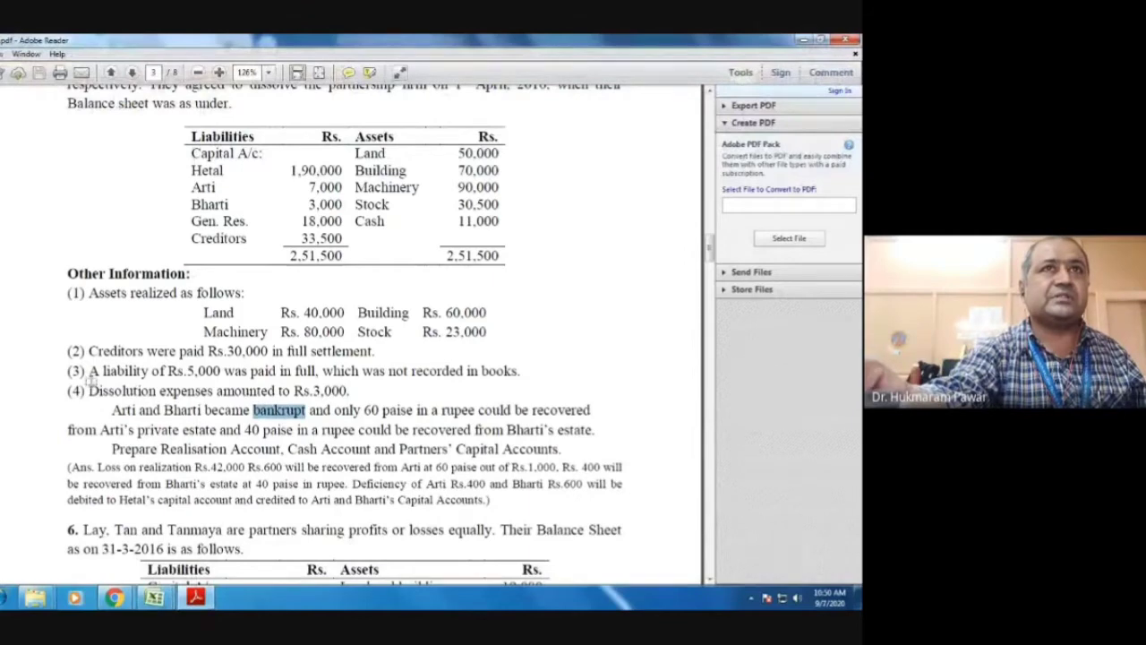
pyautogui.hotkey('alt', 'Tab')
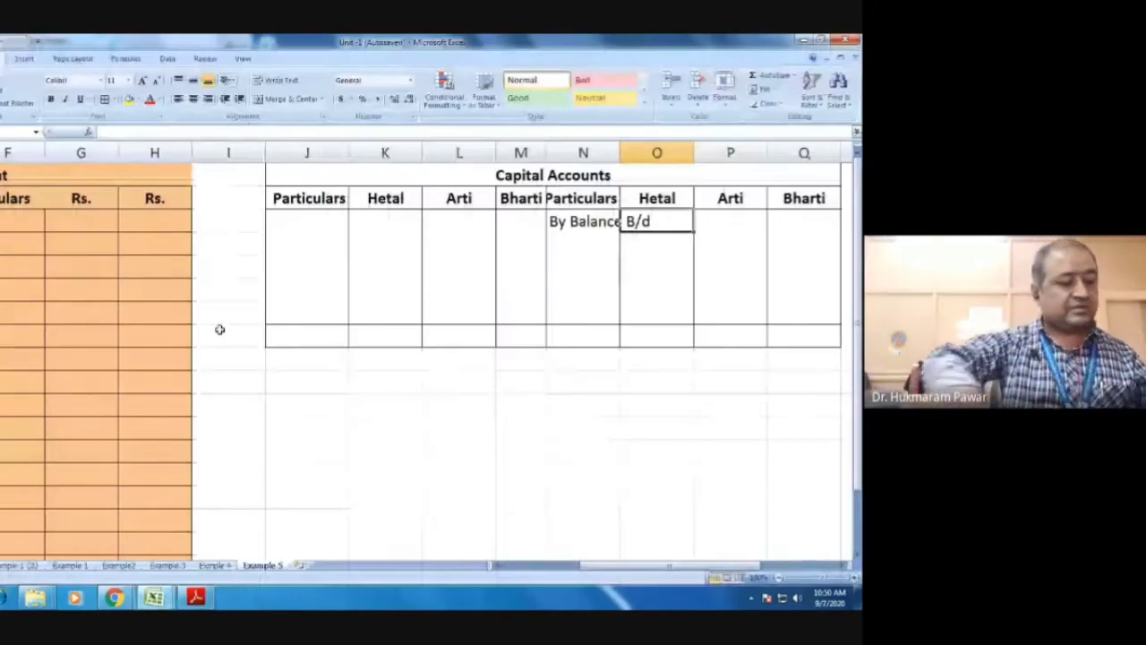
pyautogui.write('190000')
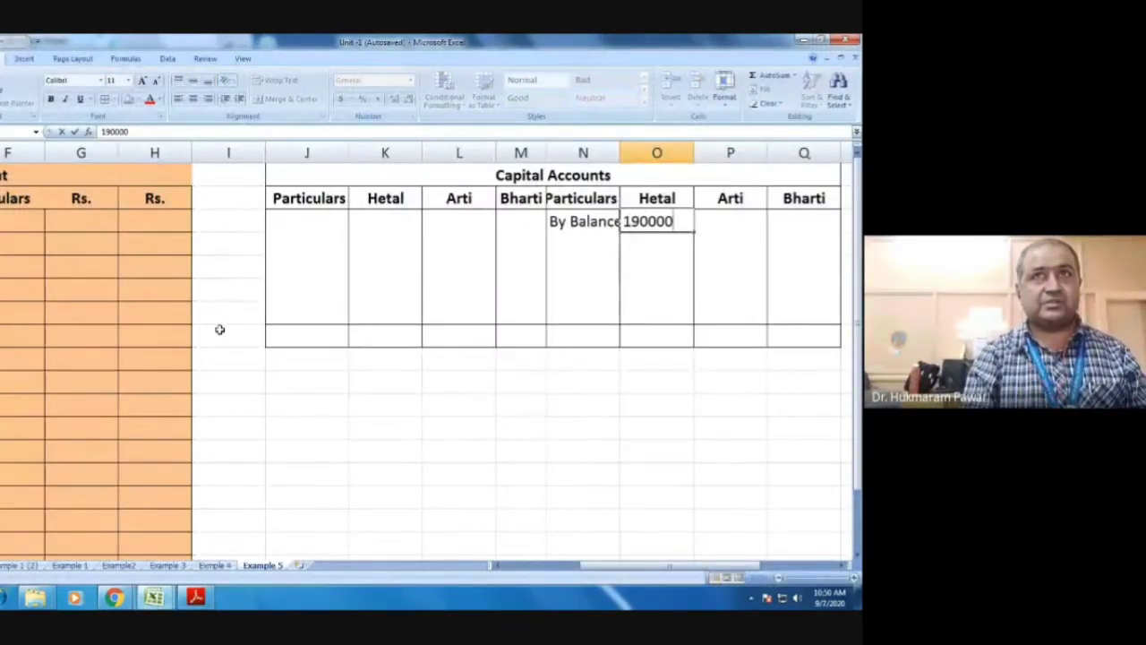
pyautogui.press('Tab')
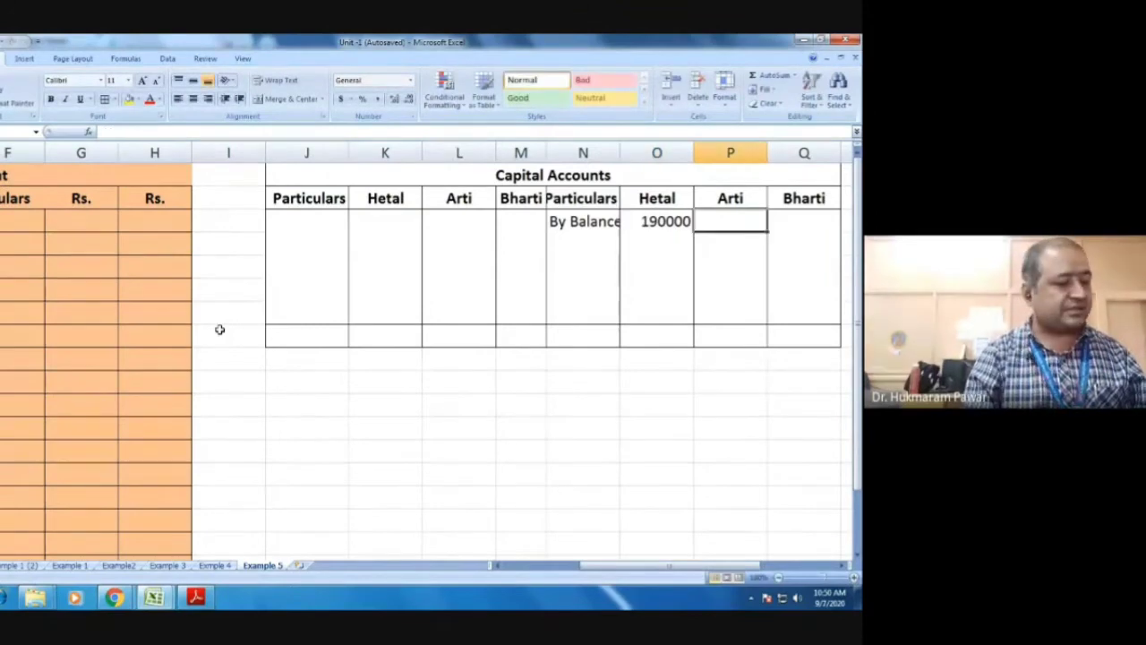
pyautogui.write('7000')
pyautogui.press('Tab')
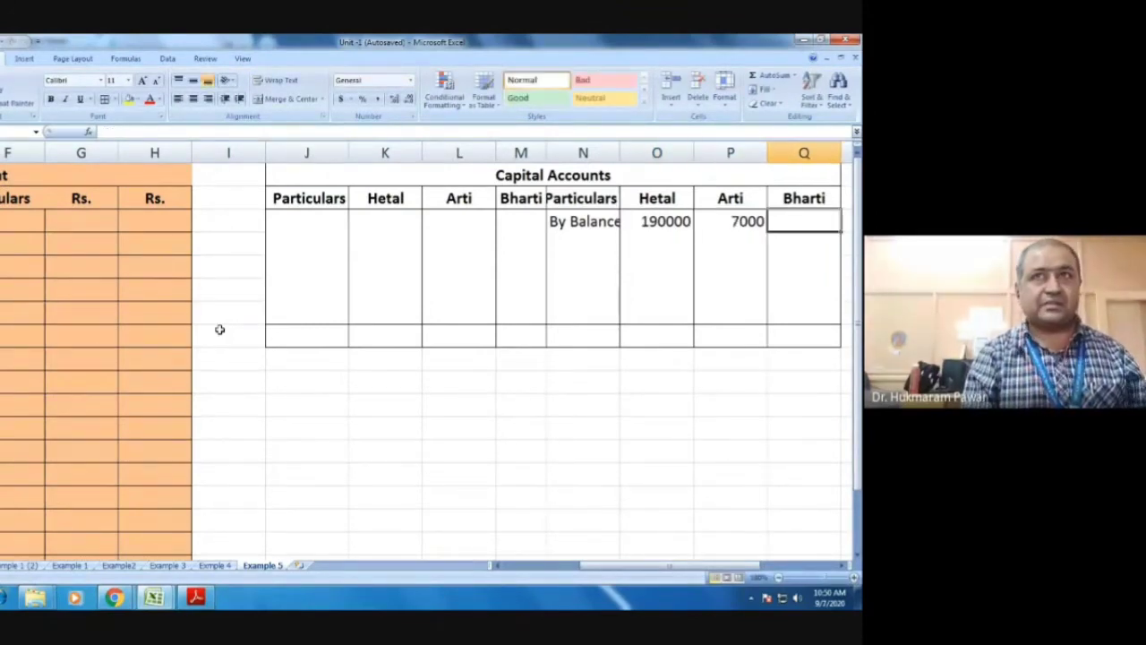
pyautogui.hotkey('alt', 'Tab')
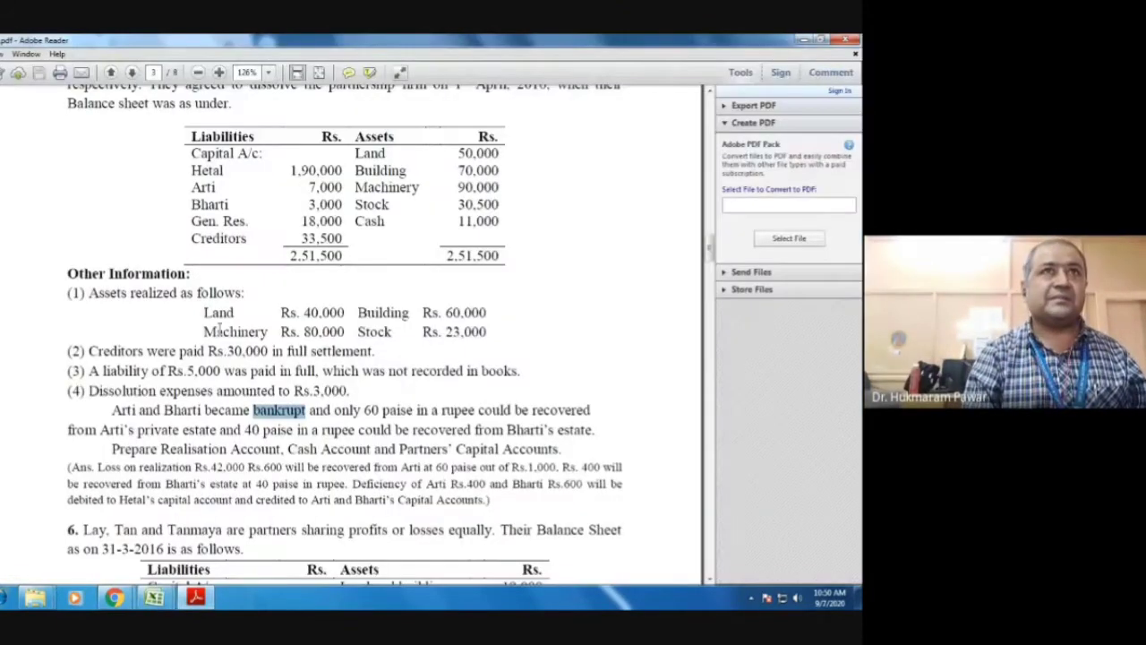
pyautogui.hotkey('alt', 'Tab')
pyautogui.write('3000')
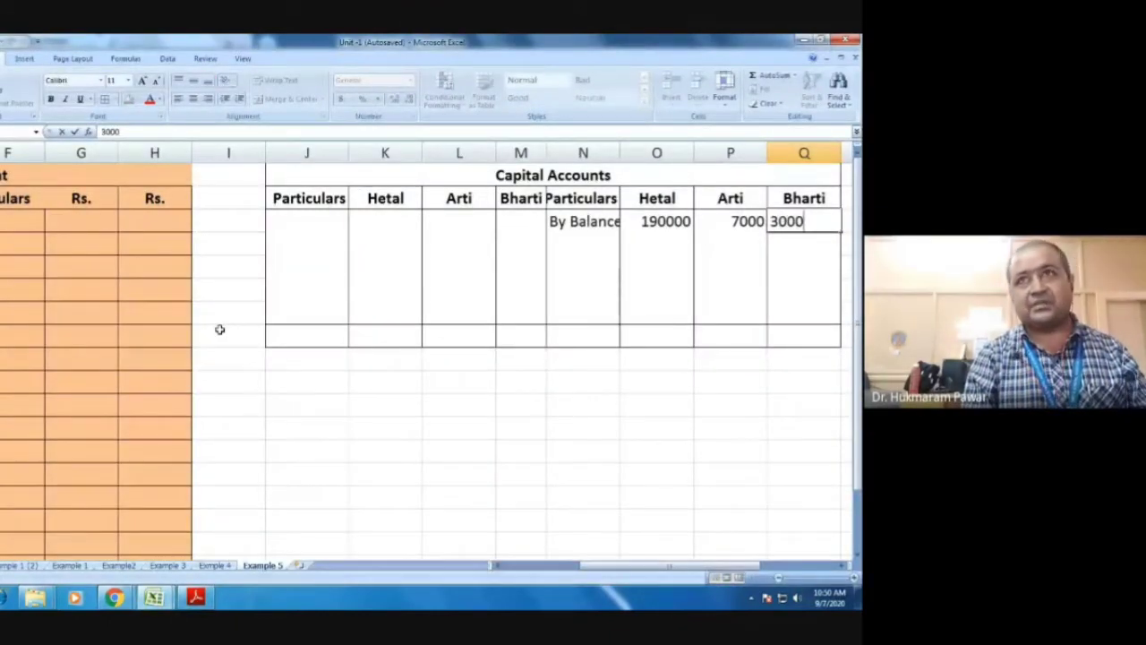
pyautogui.press('Tab')
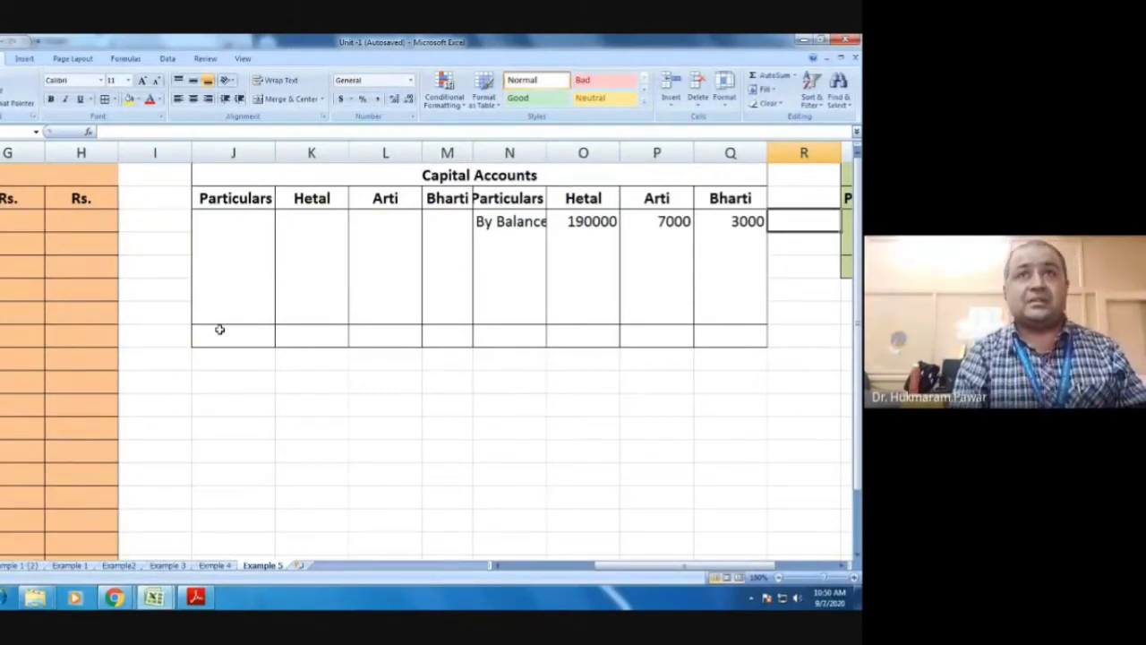
# Step: Widen column N of Capital Accounts so the By Balance B/d label fits
pyautogui.press('Left')
pyautogui.press('Left')
pyautogui.press('Left')
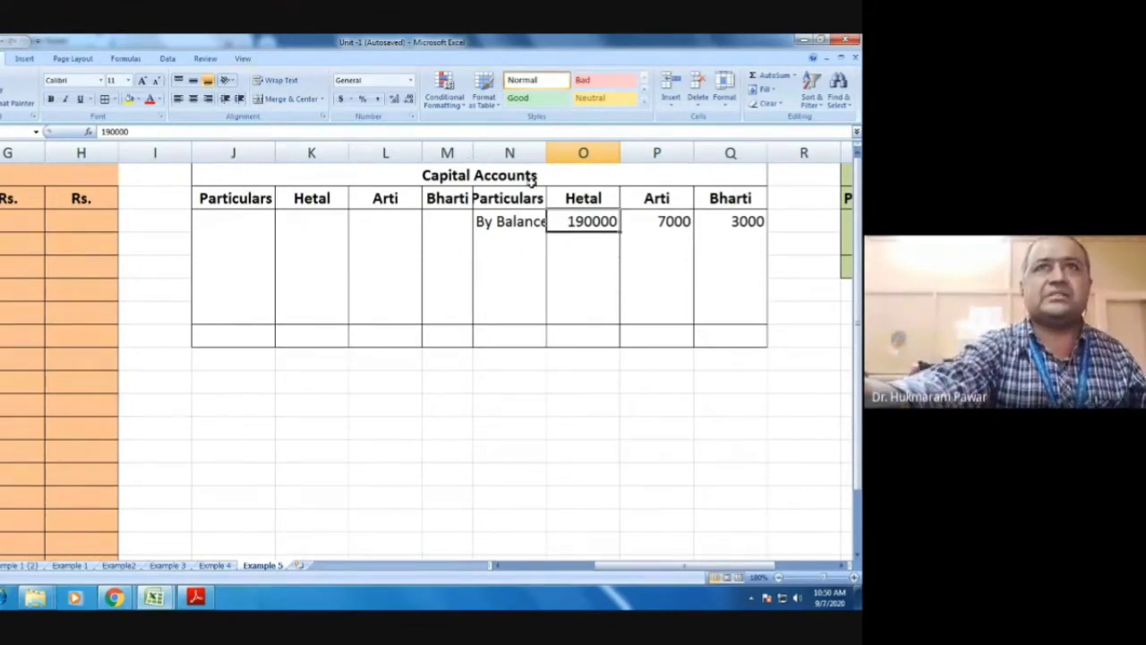
pyautogui.moveTo(539, 153); pyautogui.dragTo(587, 153)
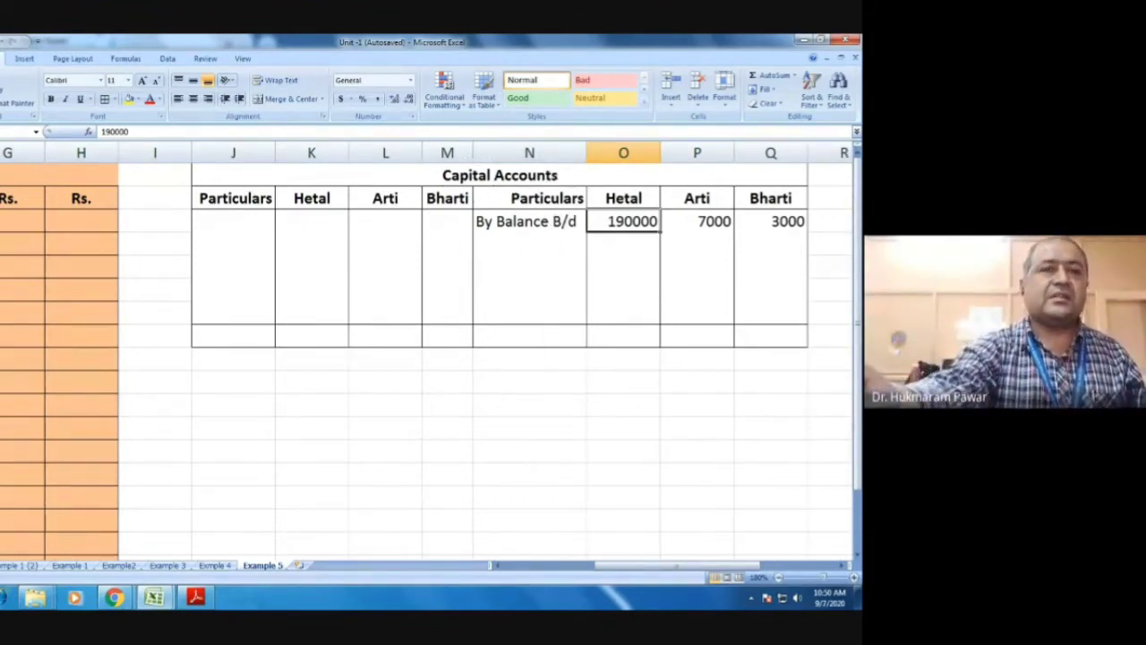
# Step: Enter "To Balance B/d" in the first row under the debit-side heading in column S of the Cash Account
pyautogui.click(203, 604)
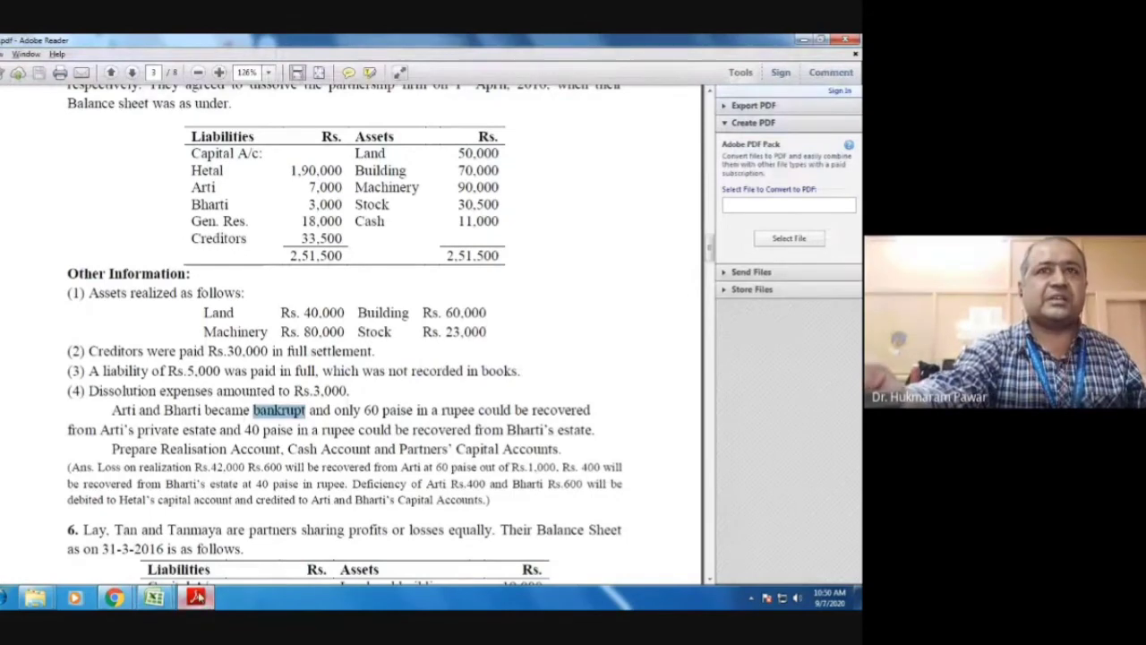
pyautogui.click(203, 602)
pyautogui.moveTo(593, 571); pyautogui.dragTo(631, 569)
pyautogui.click(530, 218)
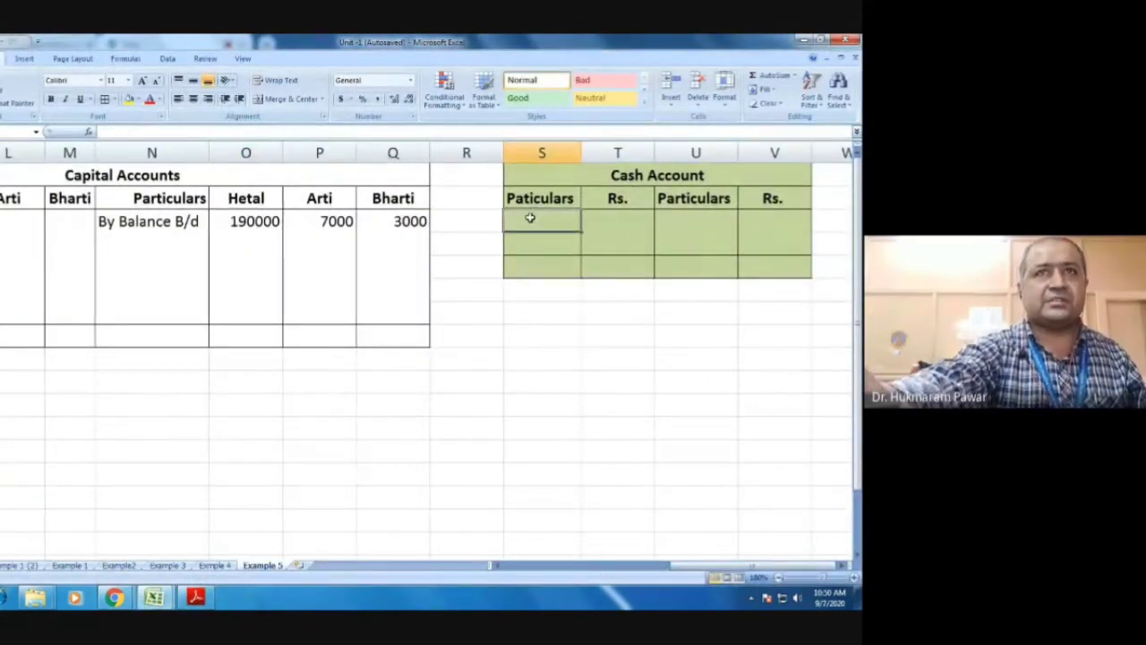
pyautogui.write('To Bal;a')
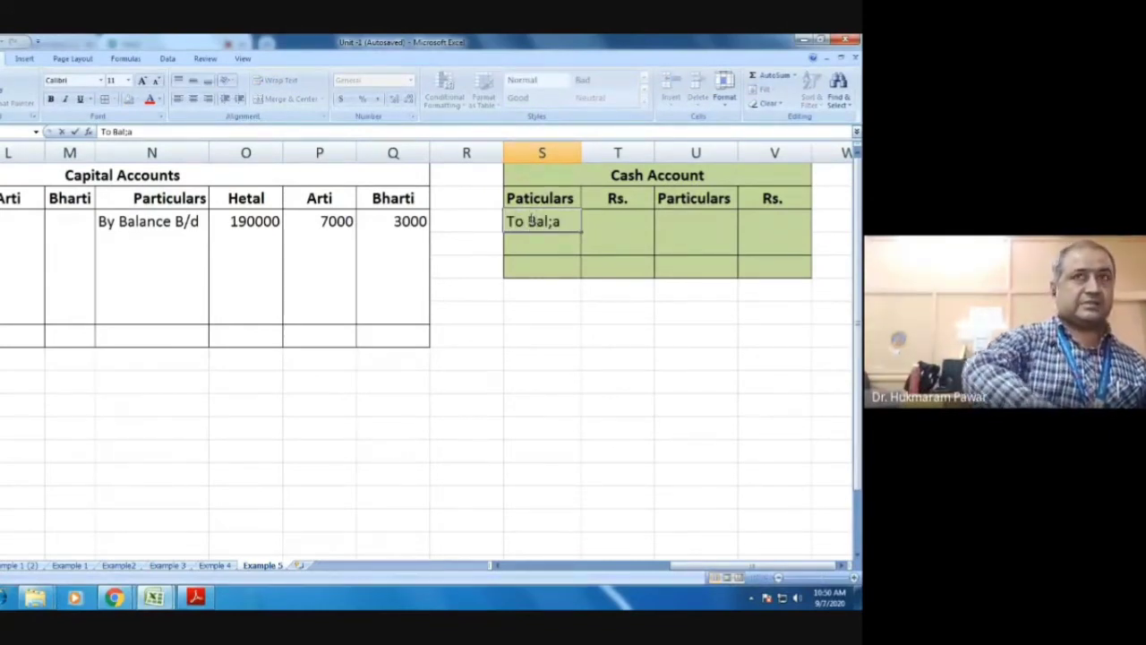
pyautogui.press('BackSpace')
pyautogui.press('BackSpace')
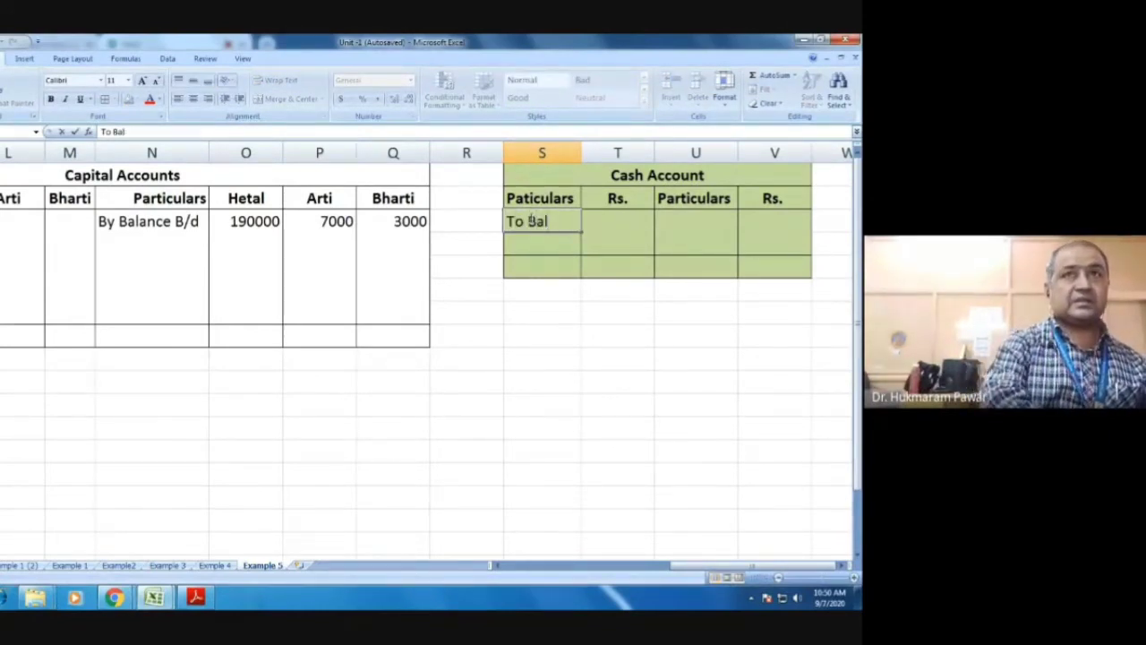
pyautogui.write('lan')
pyautogui.press('BackSpace')
pyautogui.press('BackSpace')
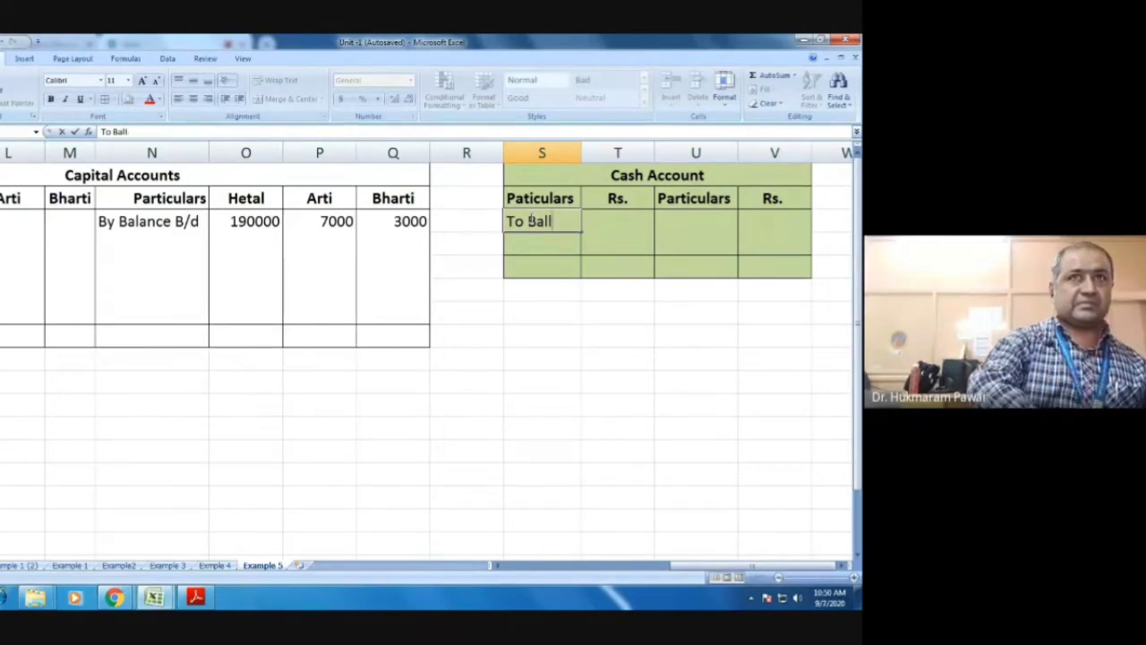
pyautogui.write('ance')
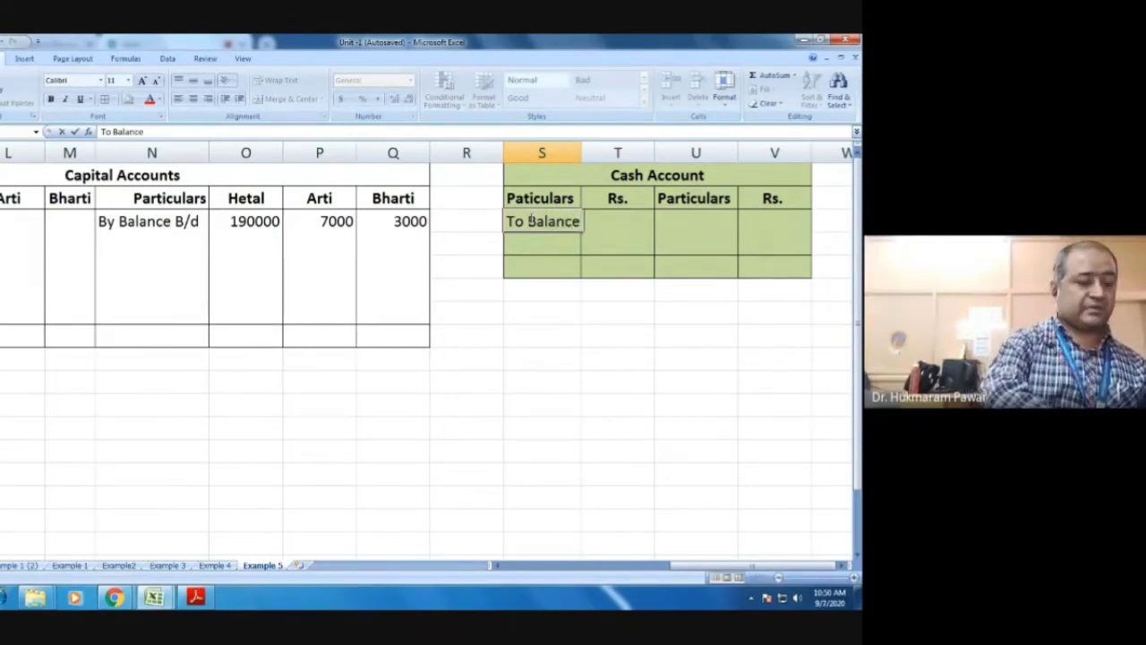
pyautogui.write(' B/d')
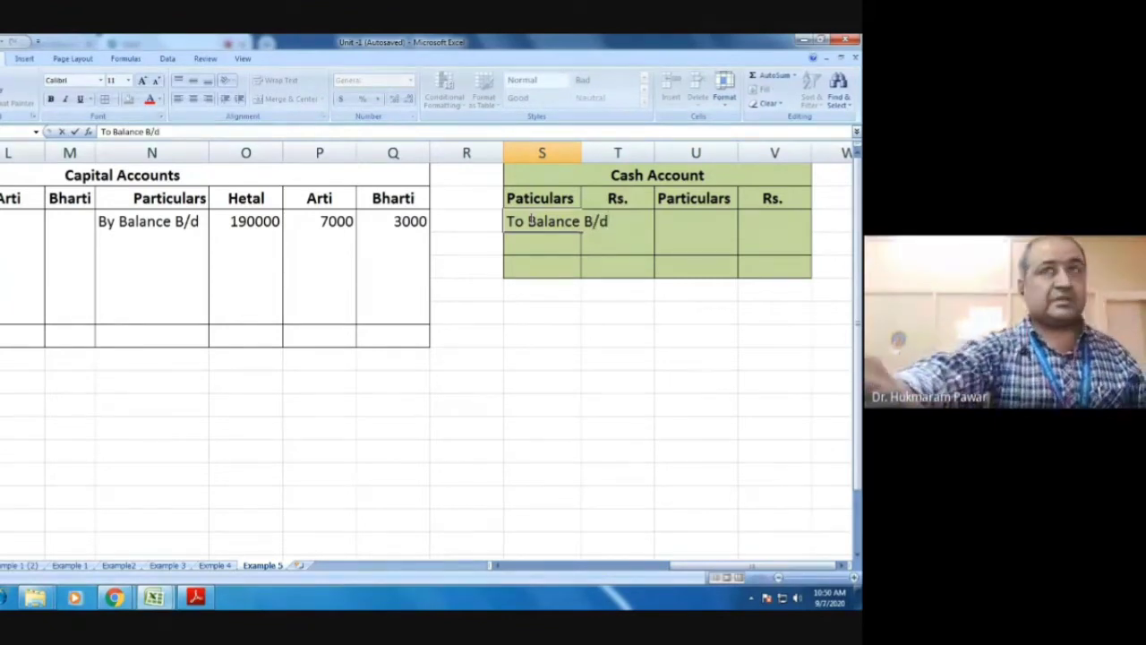
pyautogui.press('Tab')
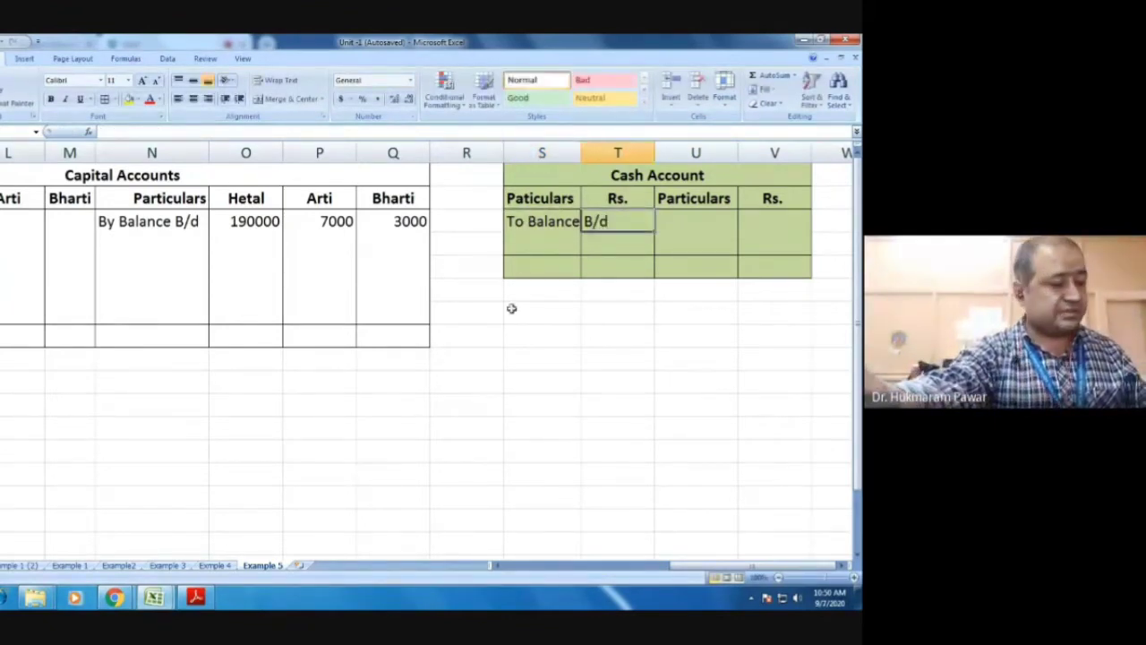
# Step: Enter the PDF's cash balance of 11000 beside To Balance B/d in the Cash Account, and widen column S to fit its label
pyautogui.hotkey('alt', 'Tab')
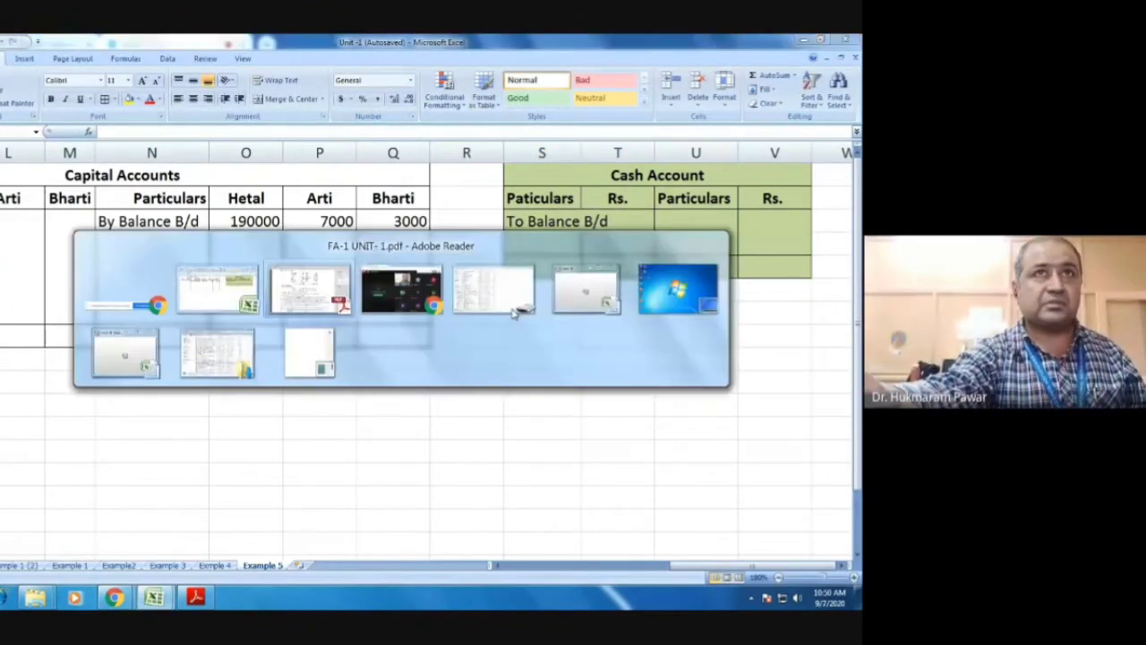
pyautogui.hotkey('alt', 'Tab')
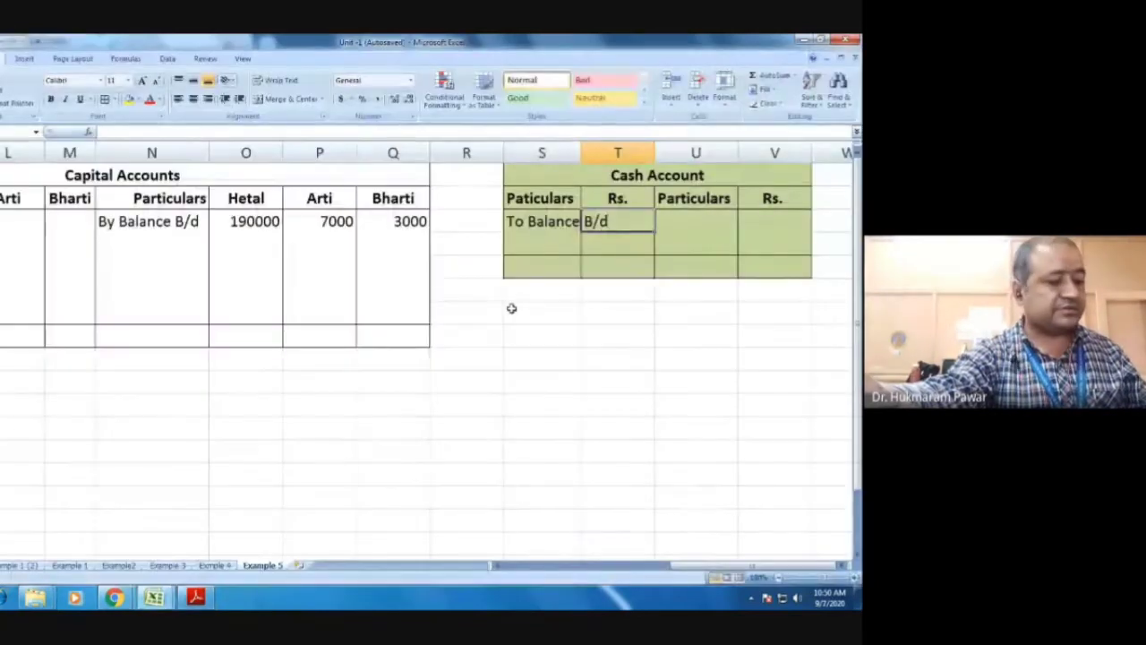
pyautogui.write('11000')
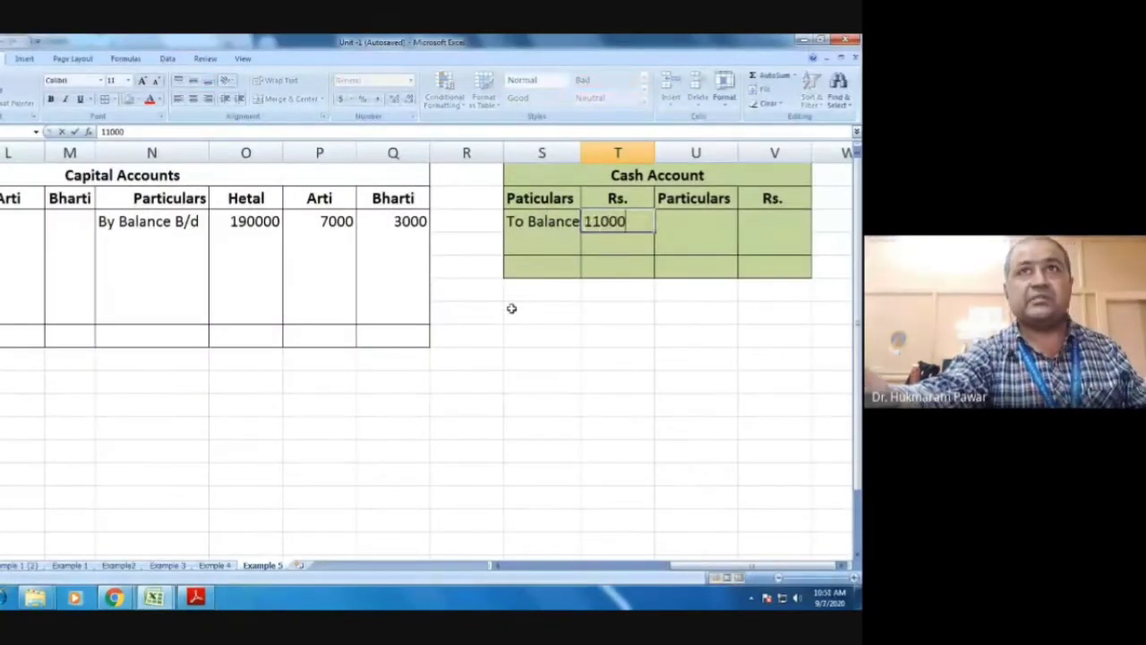
pyautogui.click(644, 328)
pyautogui.moveTo(583, 153); pyautogui.dragTo(617, 153)
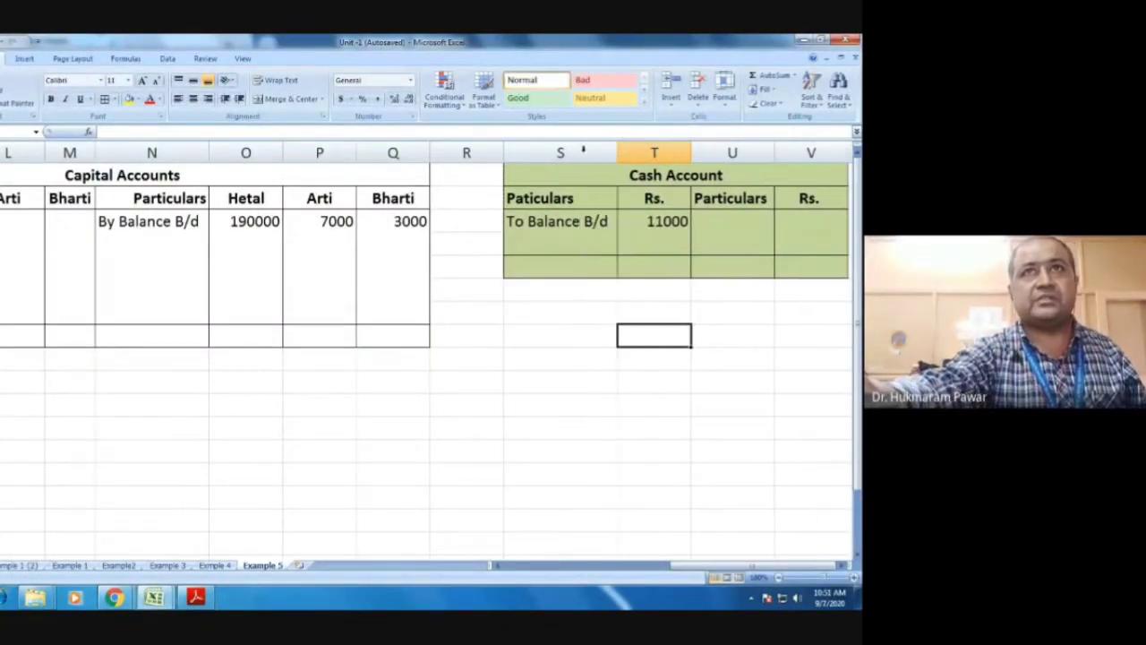
# Step: Check the general reserve and profit-sharing ratio in the PDF, and enter "By General Res." below By Balance B/d in column N of Capital Accounts
pyautogui.moveTo(721, 570); pyautogui.dragTo(681, 569)
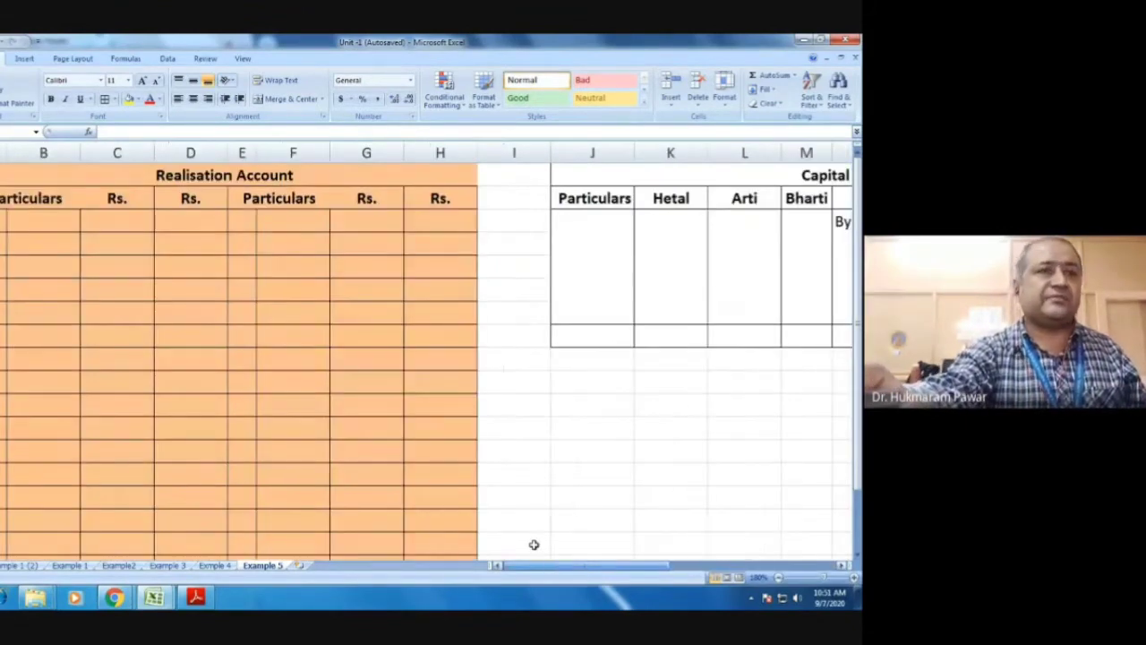
pyautogui.click(191, 601)
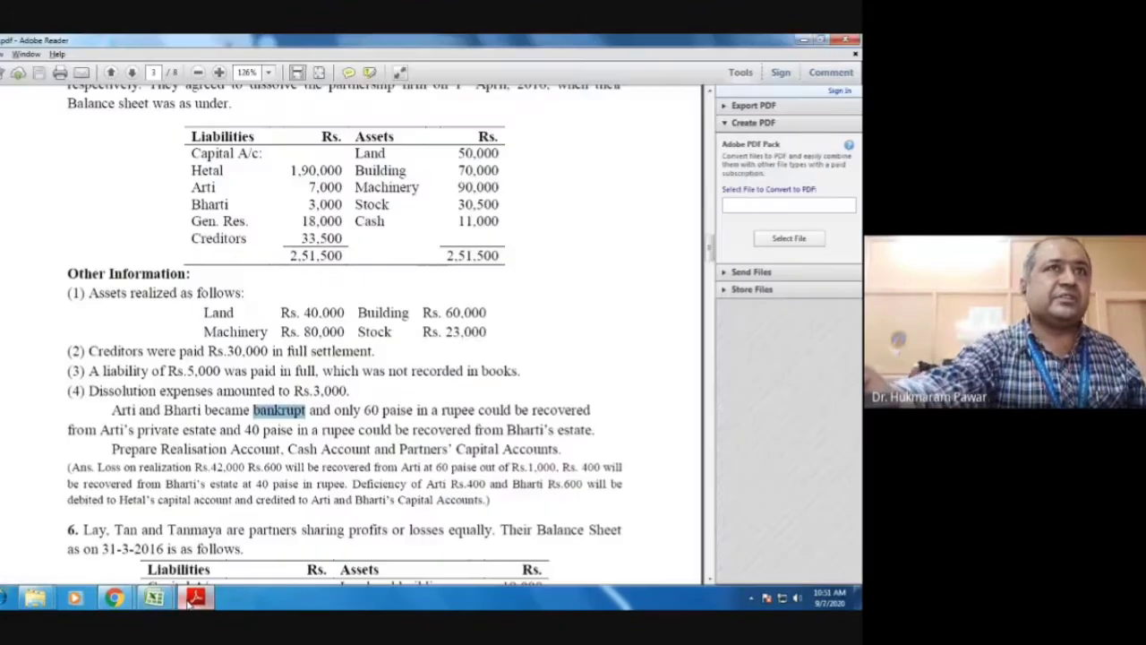
pyautogui.moveTo(190, 221); pyautogui.dragTo(344, 222)
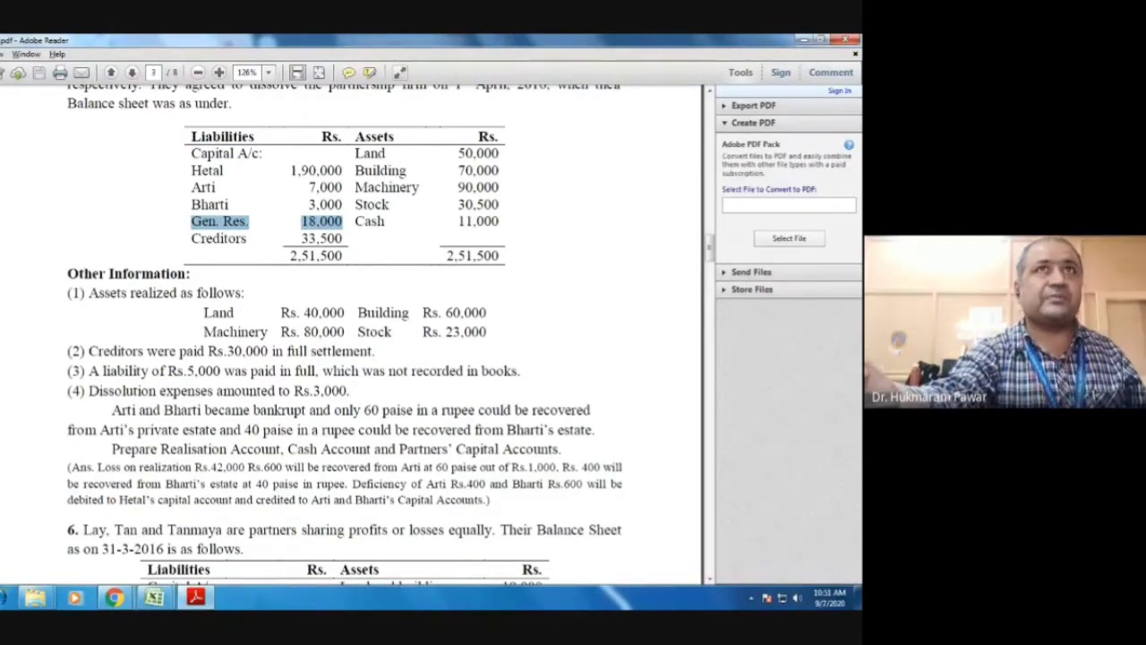
pyautogui.scroll(1, 478, 518)
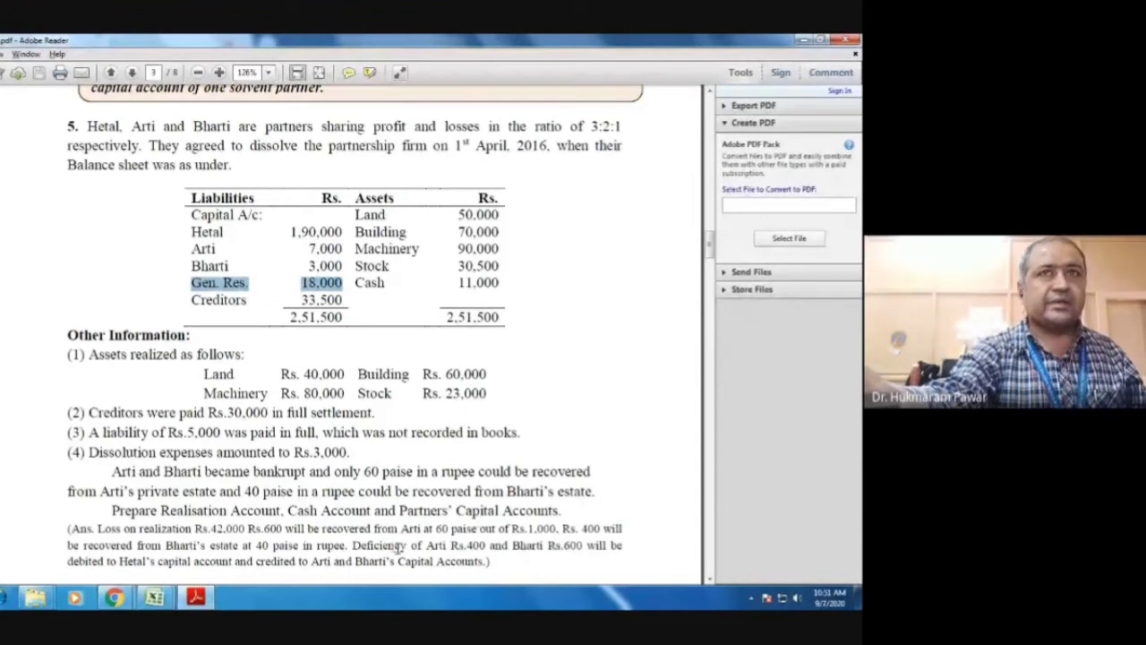
pyautogui.hotkey('alt', 'Tab')
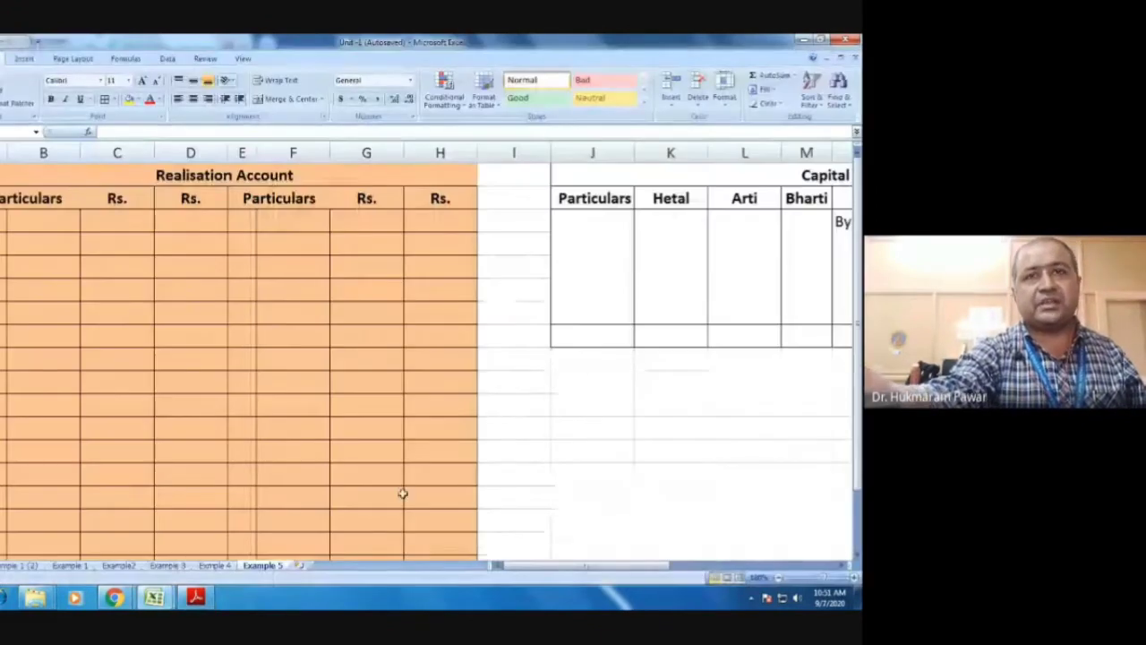
pyautogui.moveTo(537, 565); pyautogui.dragTo(656, 566)
pyautogui.click(404, 243)
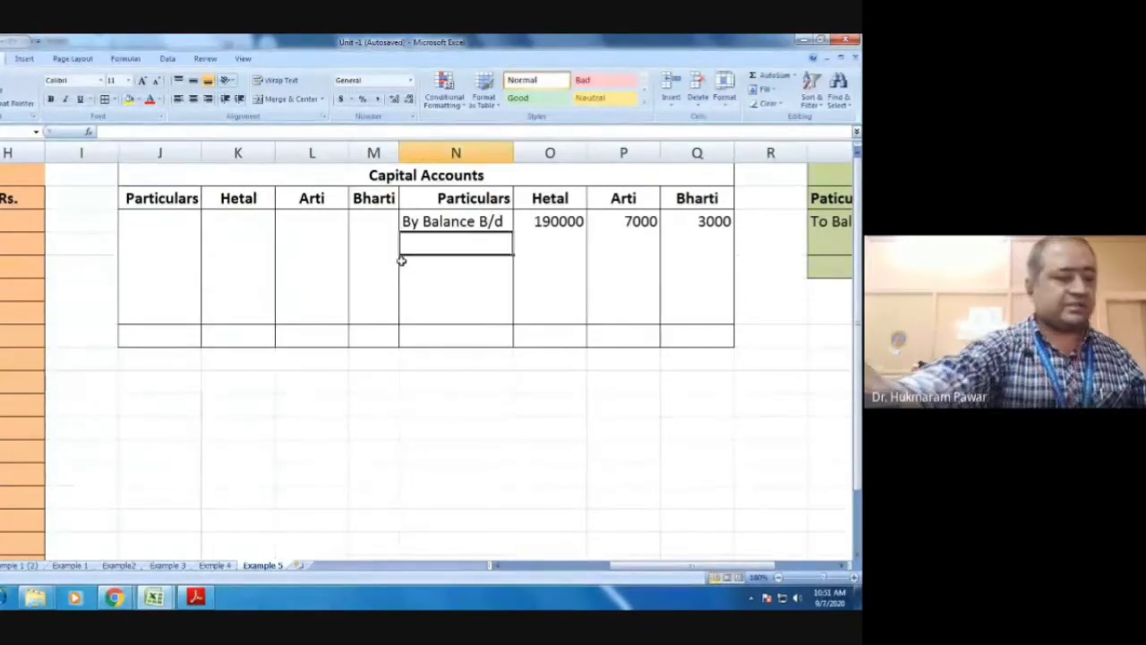
pyautogui.write('By ')
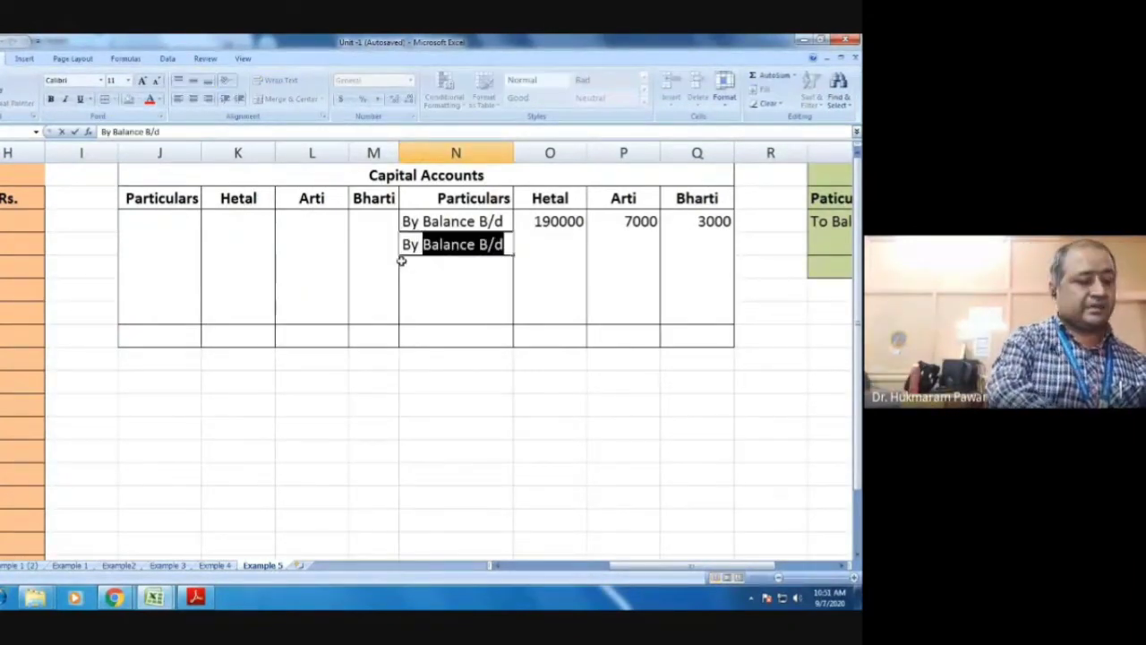
pyautogui.write('Genr')
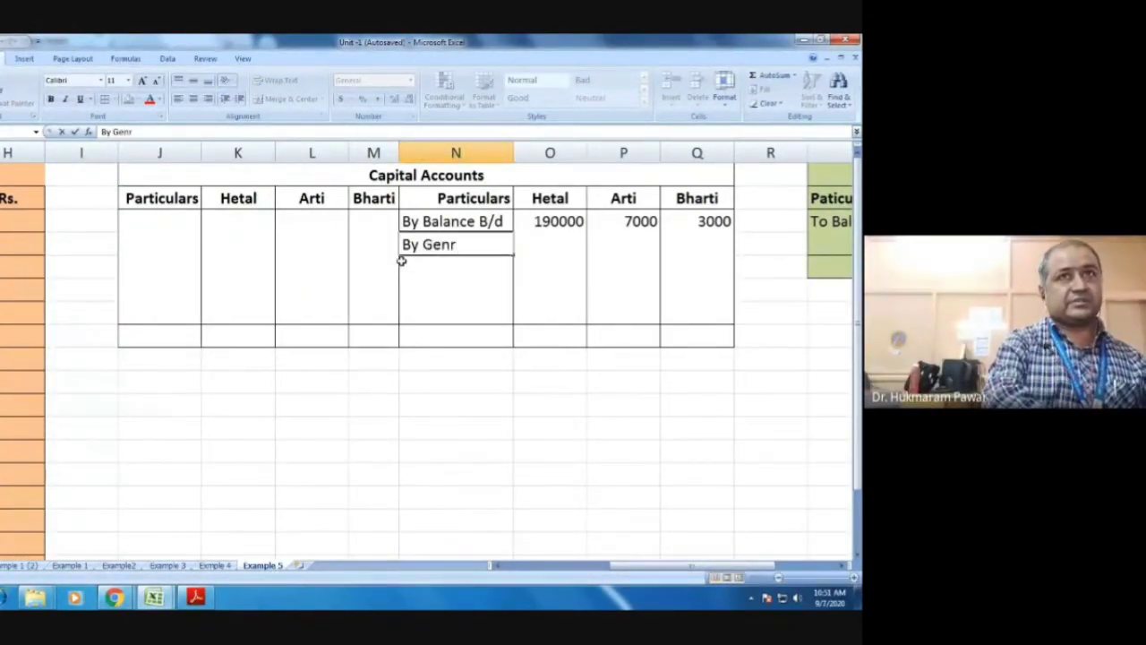
pyautogui.press('BackSpace')
pyautogui.write('eral ')
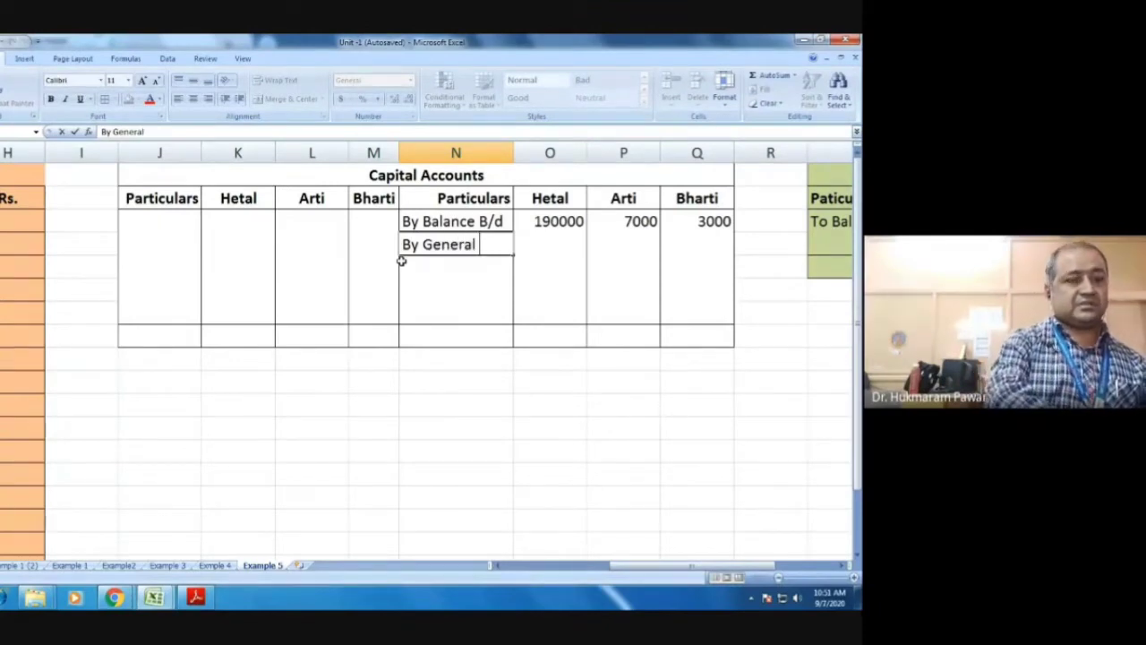
pyautogui.write('Re')
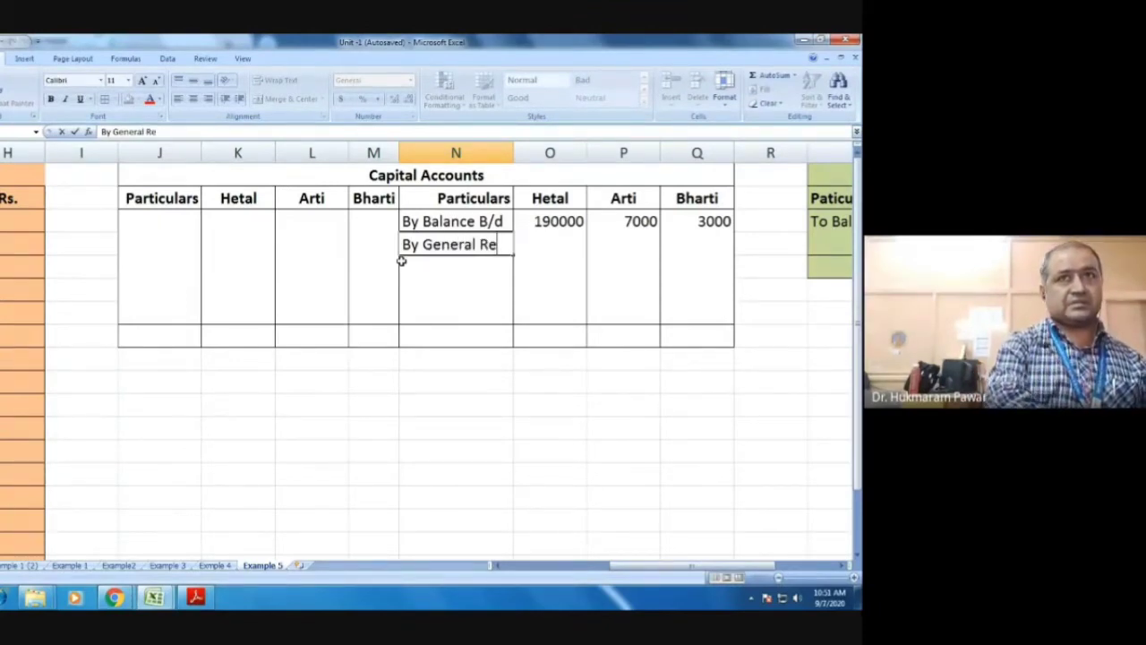
pyautogui.write('s.')
pyautogui.press('Tab')
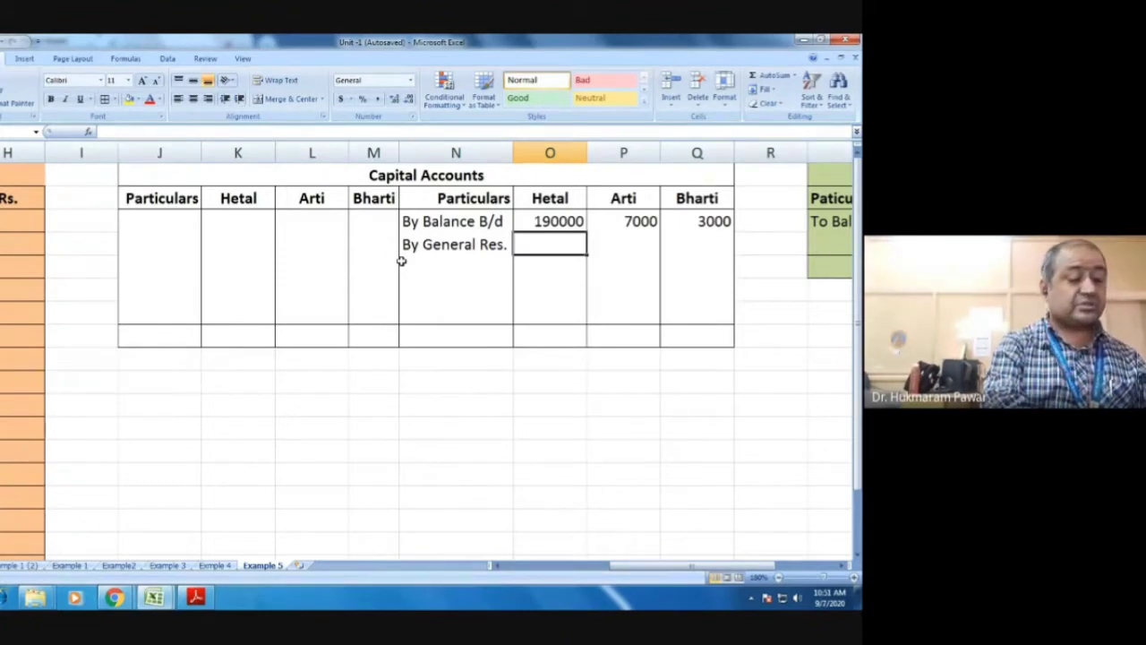
# Step: Enter 3000 in column O and 6000 in column P of the By General Res. row in Capital Accounts
pyautogui.write('3,0')
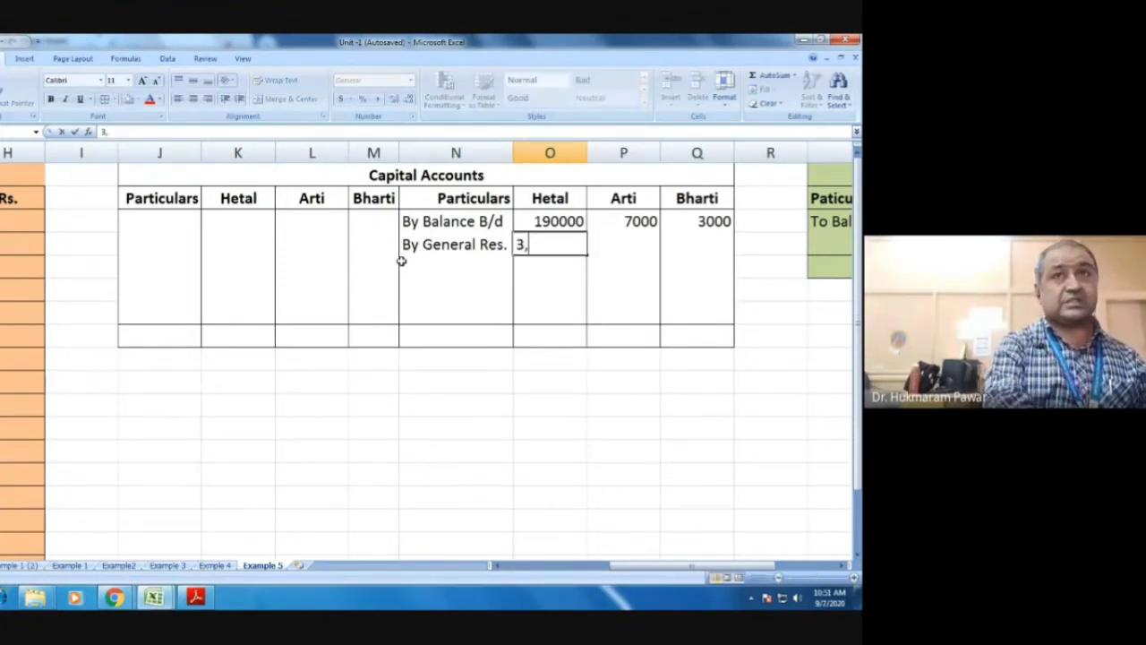
pyautogui.press('BackSpace')
pyautogui.press('BackSpace')
pyautogui.write('0')
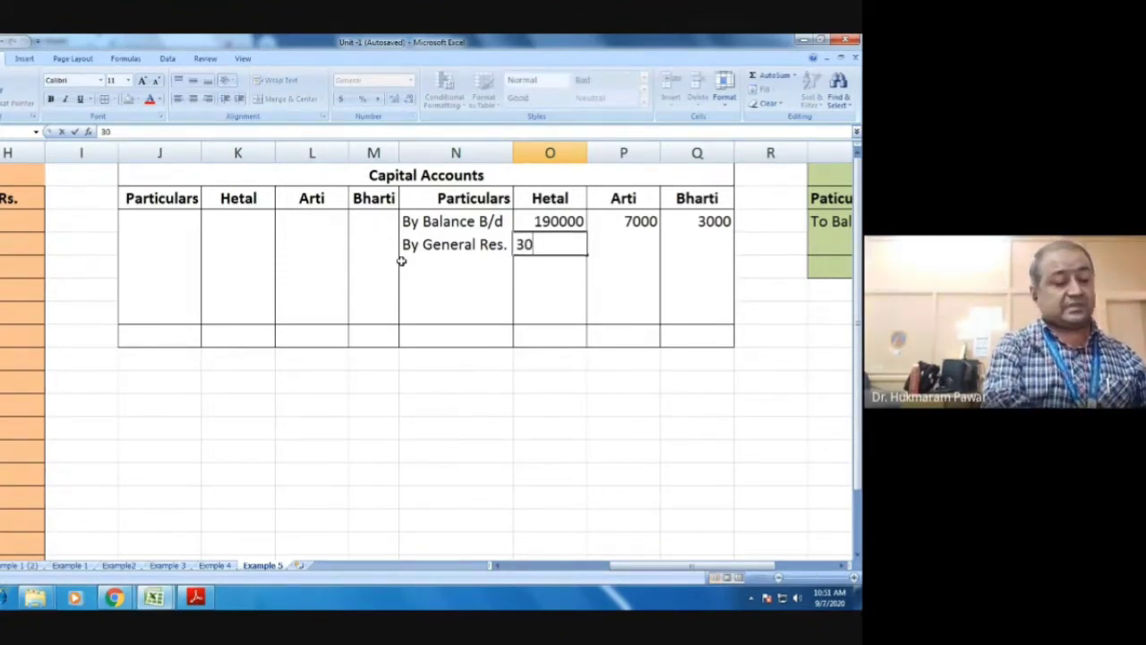
pyautogui.write('00')
pyautogui.press('Tab')
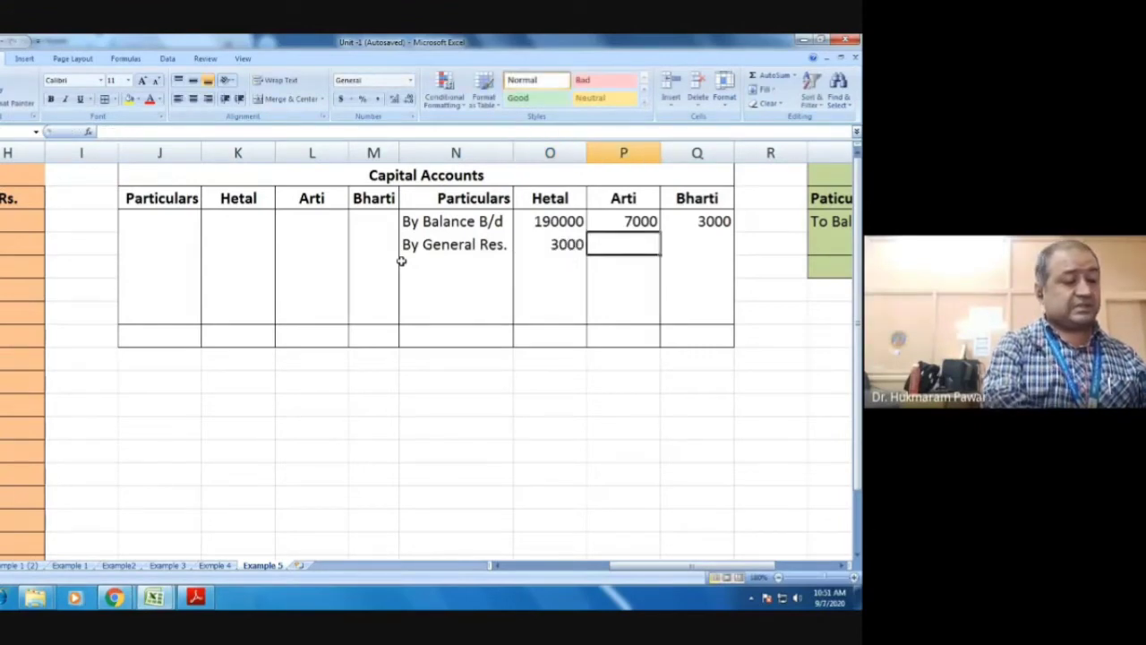
pyautogui.write('6000')
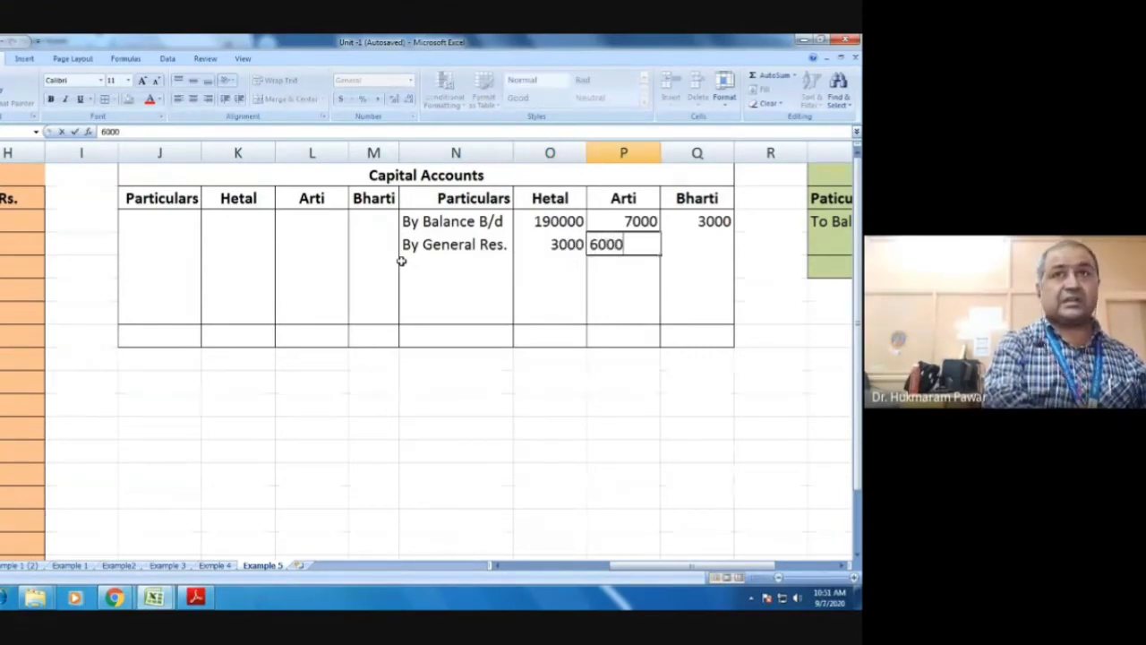
pyautogui.press('Tab')
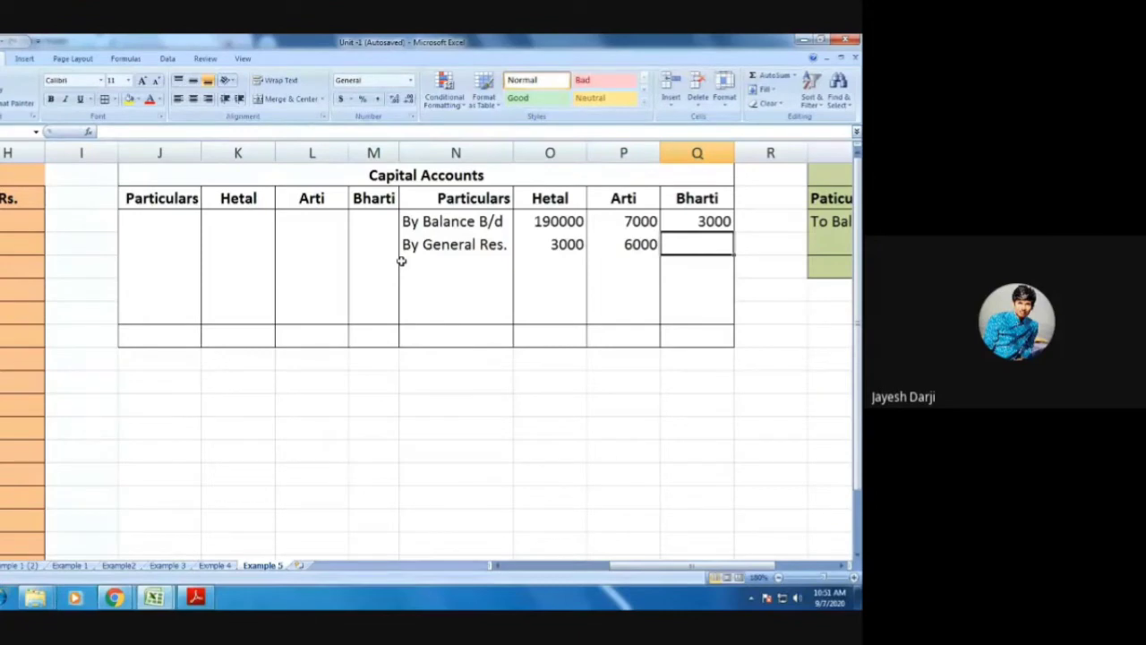
# Step: Correct the By General Res. share in column O to 9000 and enter 3000 in column Q
pyautogui.press('Left')
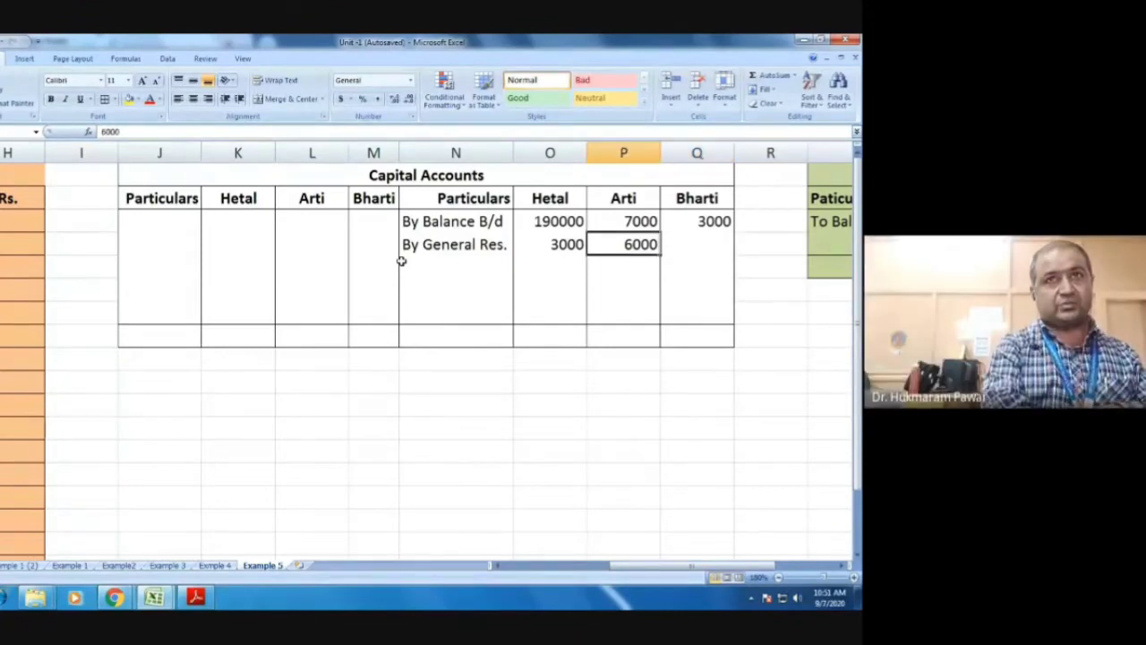
pyautogui.press('Left')
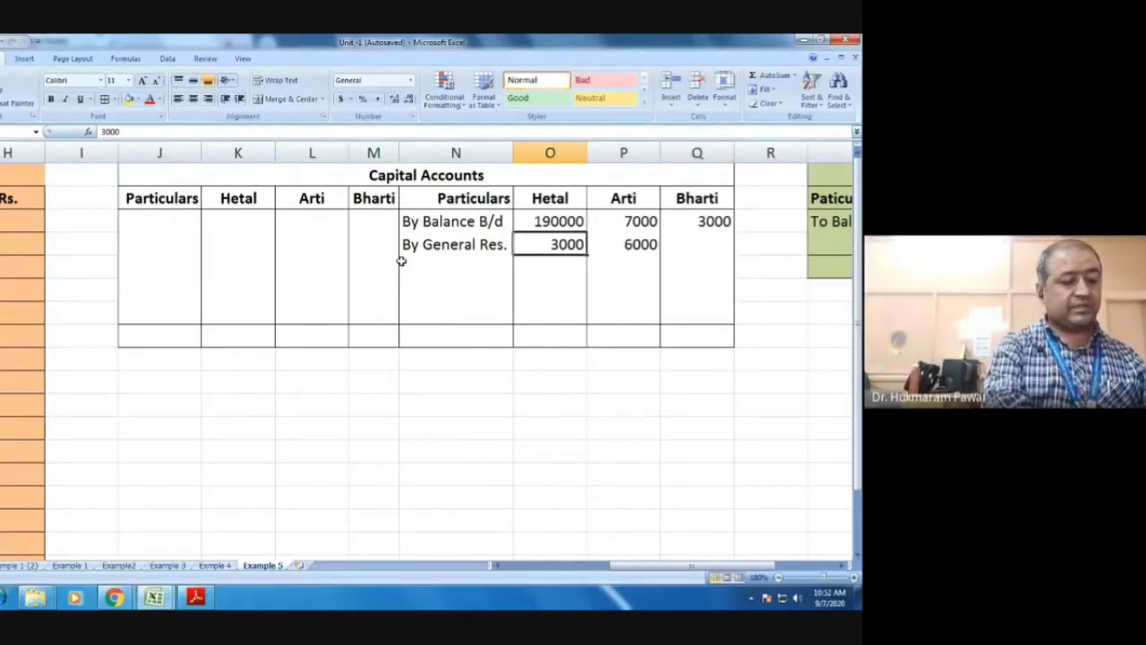
pyautogui.write('90000')
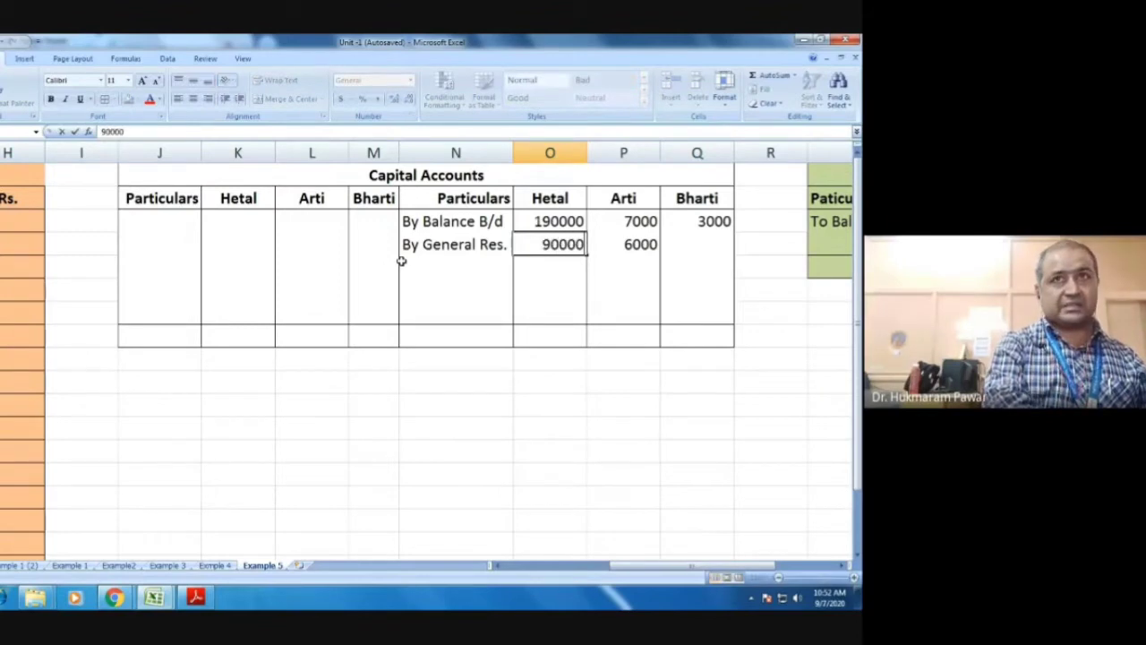
pyautogui.press('BackSpace')
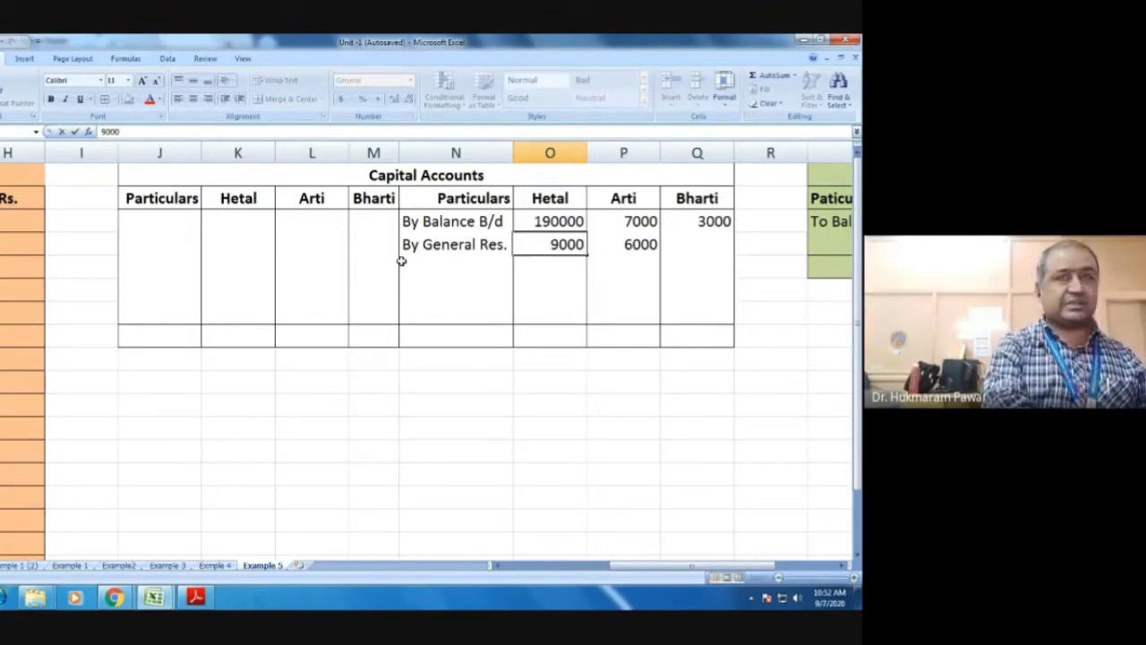
pyautogui.press('Right')
pyautogui.press('Right')
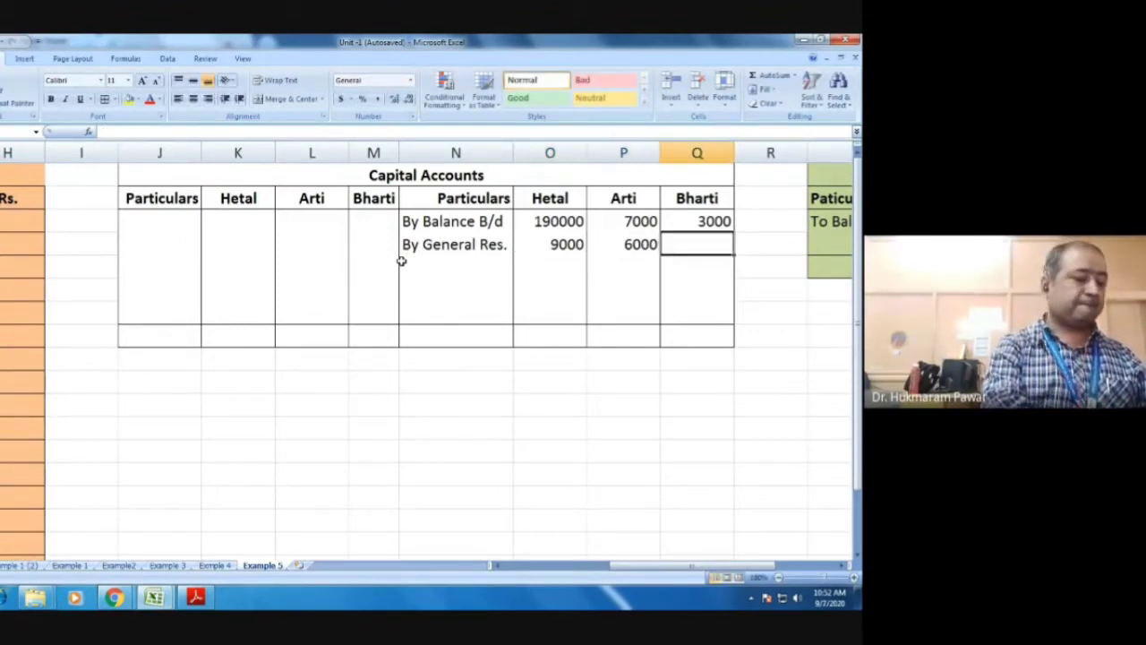
pyautogui.write('3000')
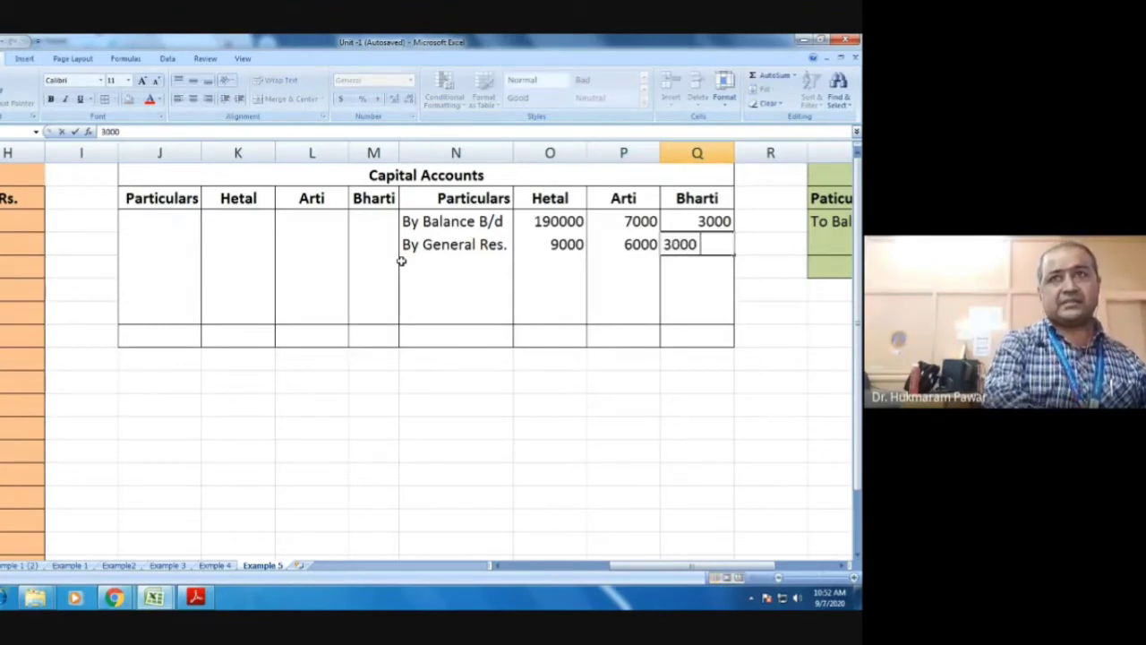
pyautogui.press('Return')
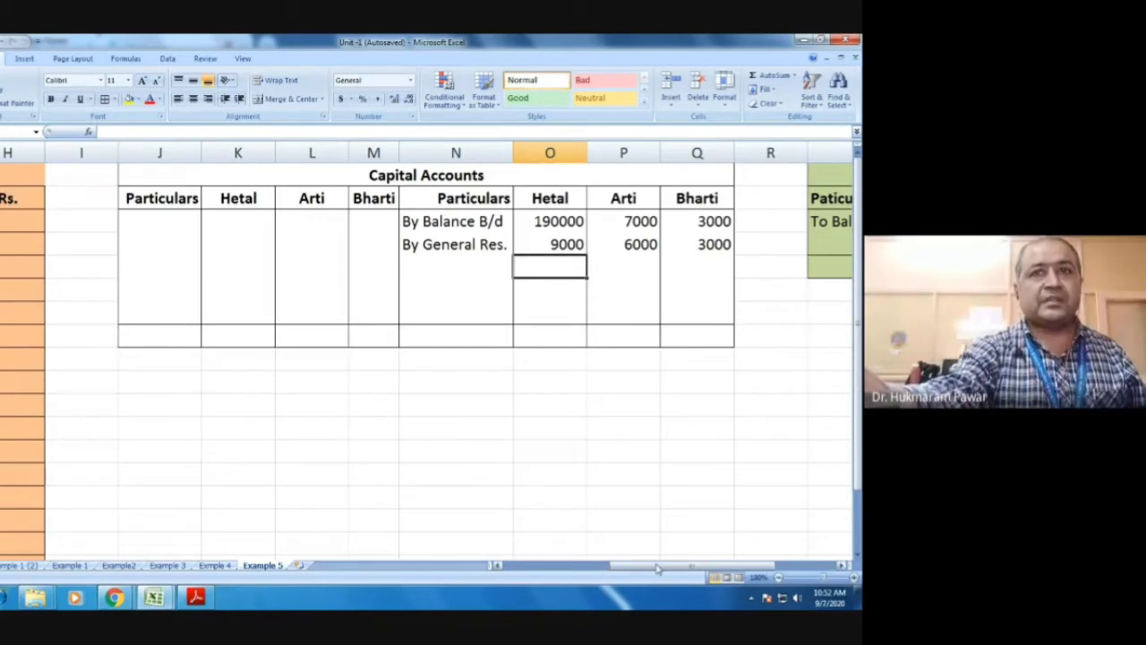
# Step: Review the problem's balance sheet in the PDF, and enter "To" and "Land A/c" in the Realisation Account's first debit row
pyautogui.moveTo(659, 569); pyautogui.dragTo(551, 571)
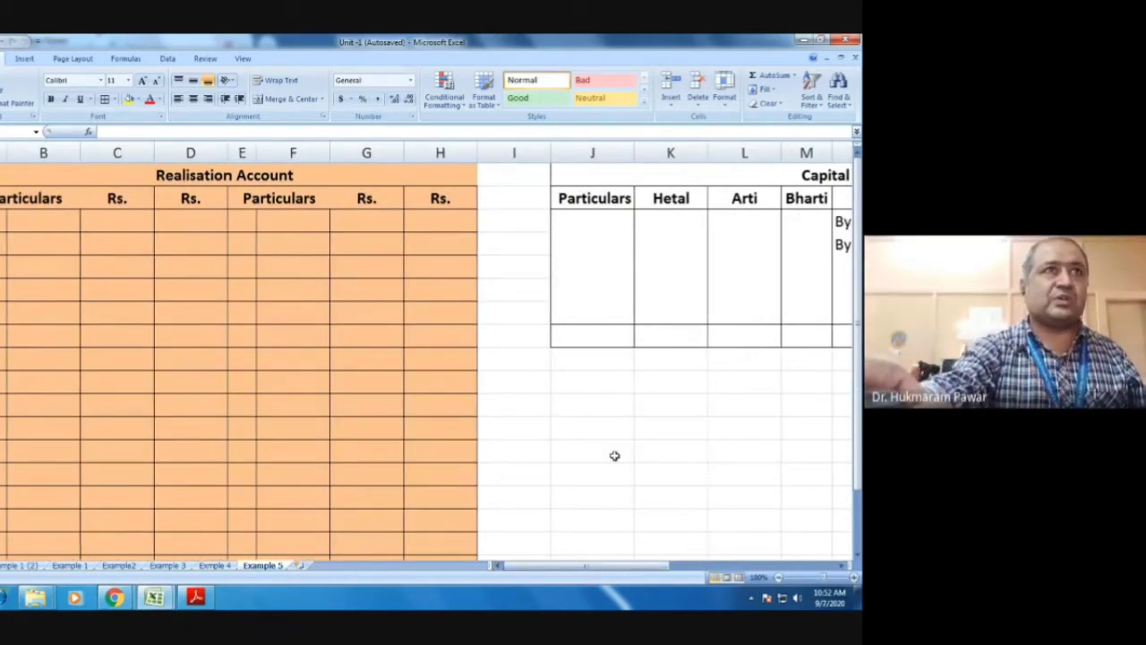
pyautogui.click(197, 598)
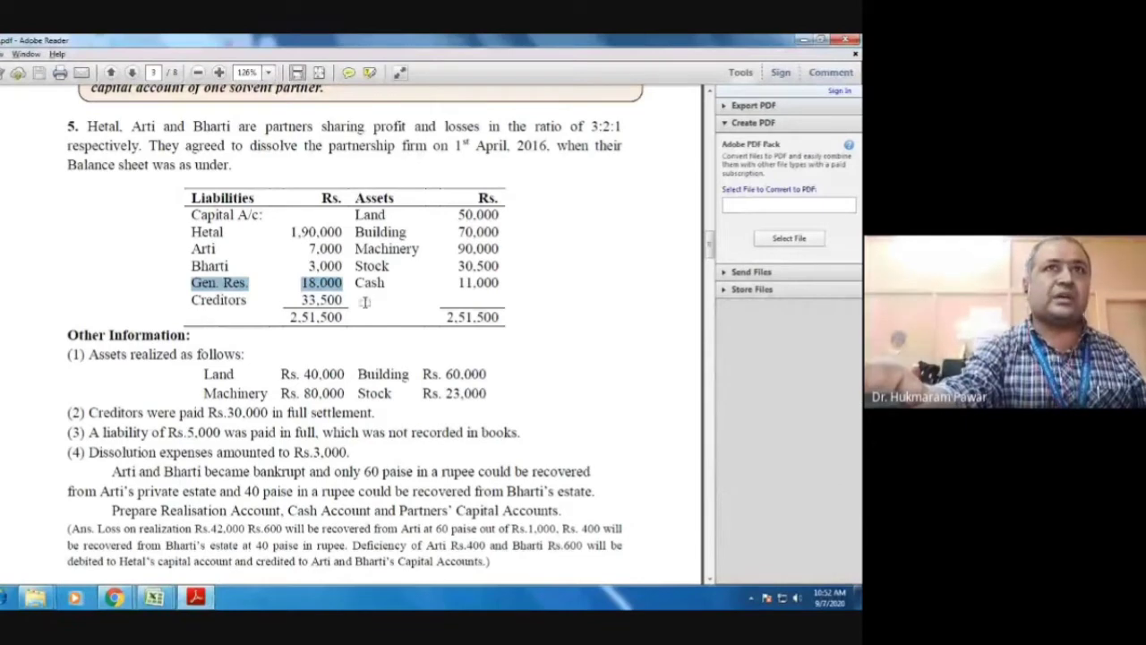
pyautogui.hotkey('alt', 'Tab')
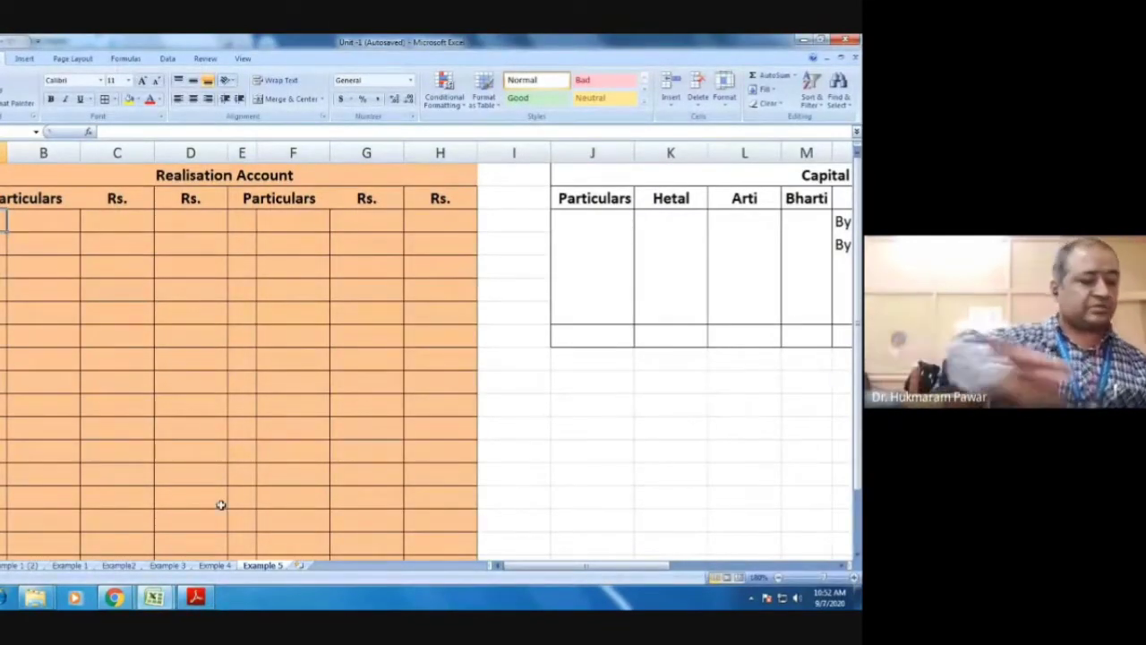
pyautogui.write('To')
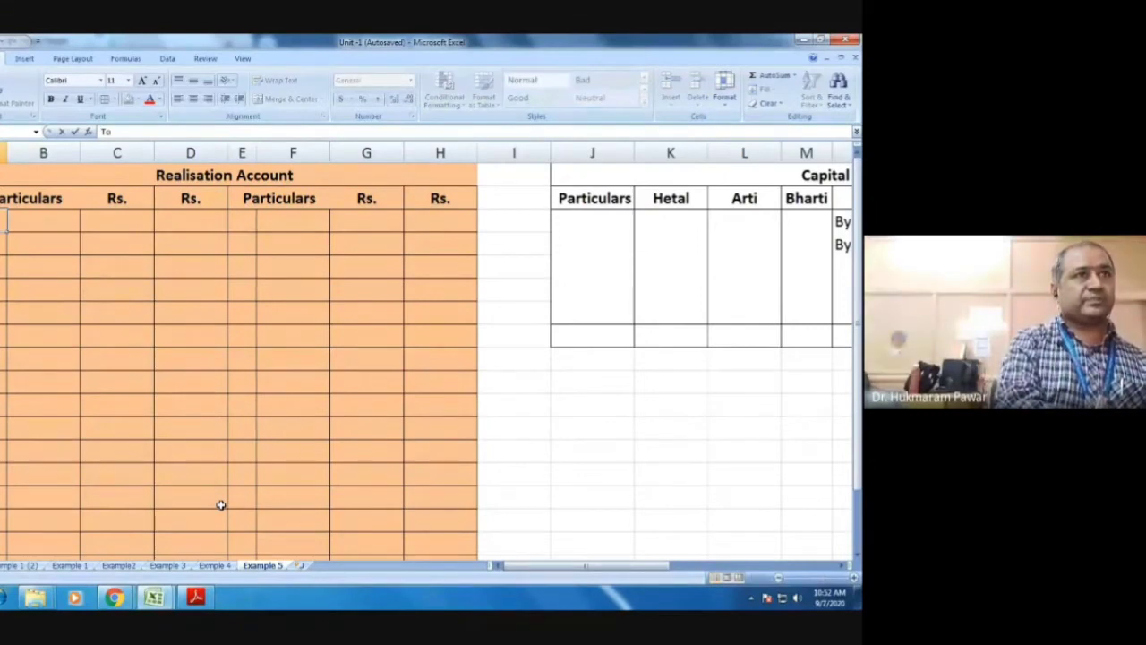
pyautogui.press('Escape')
pyautogui.write('Lan')
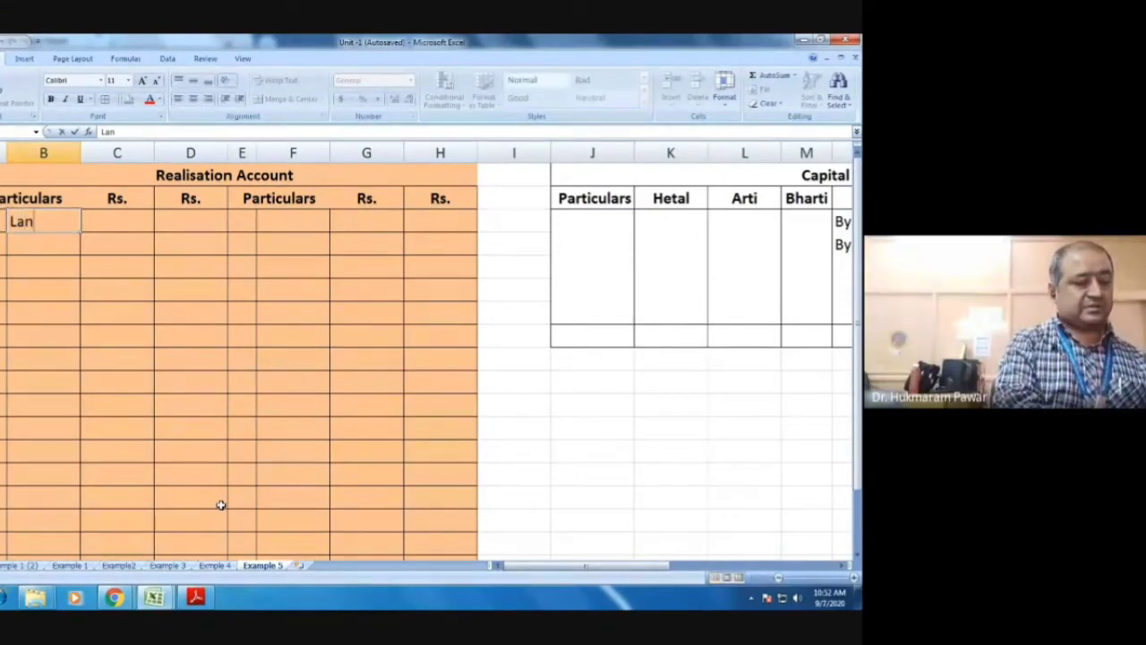
pyautogui.write('d an')
pyautogui.press('BackSpace')
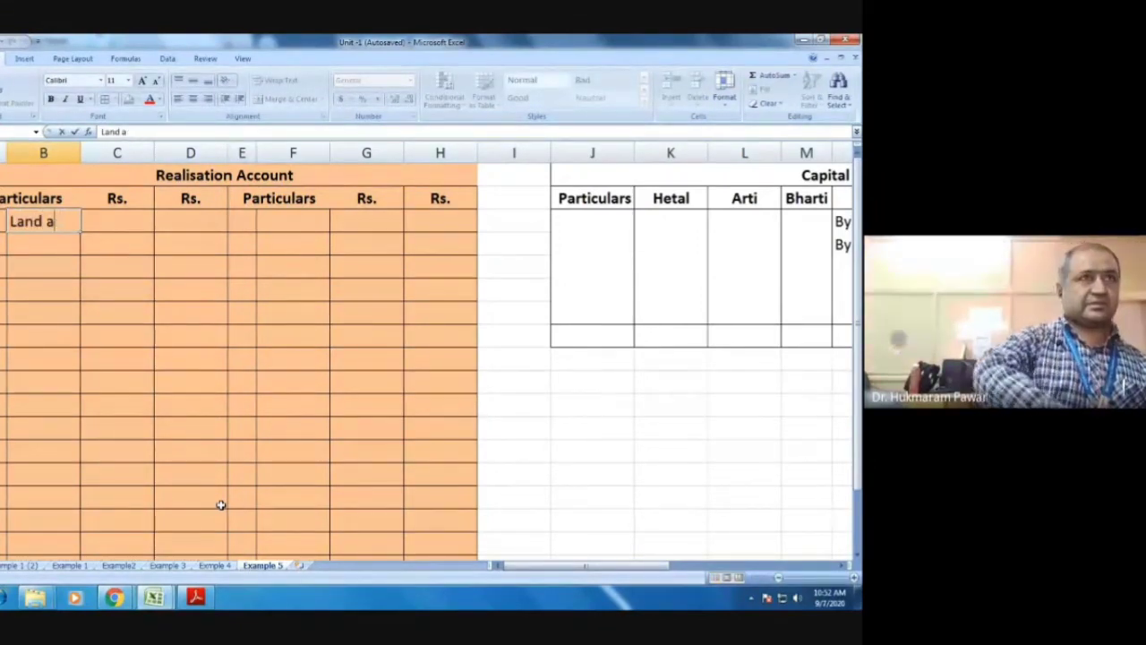
pyautogui.press('BackSpace')
pyautogui.write('A')
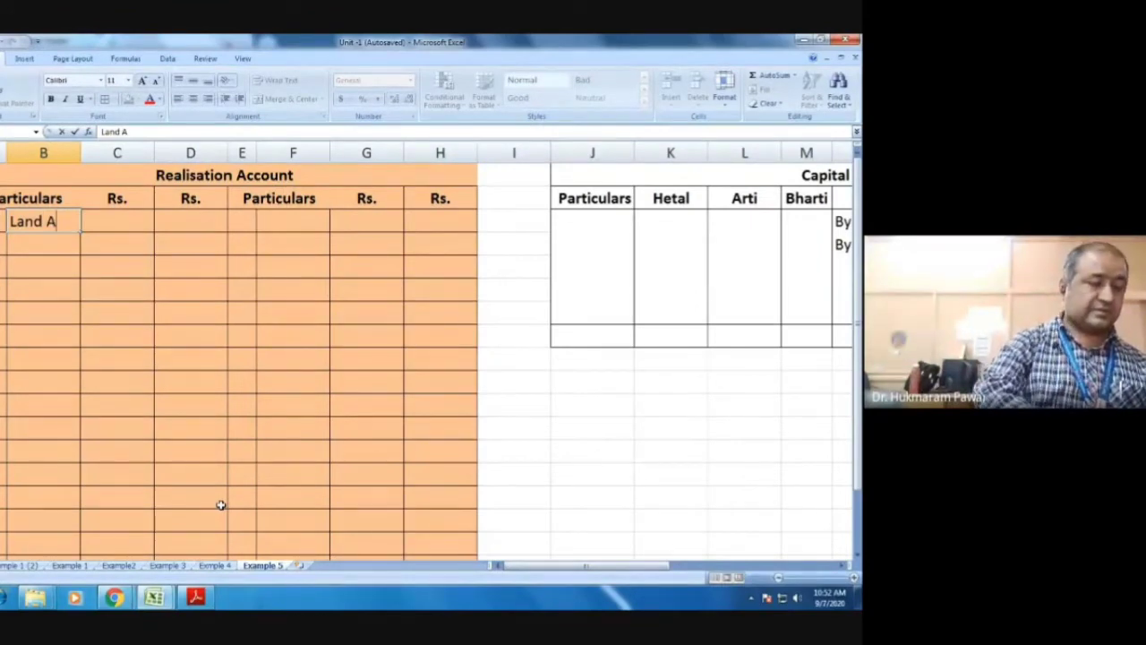
pyautogui.write('/c')
pyautogui.press('Return')
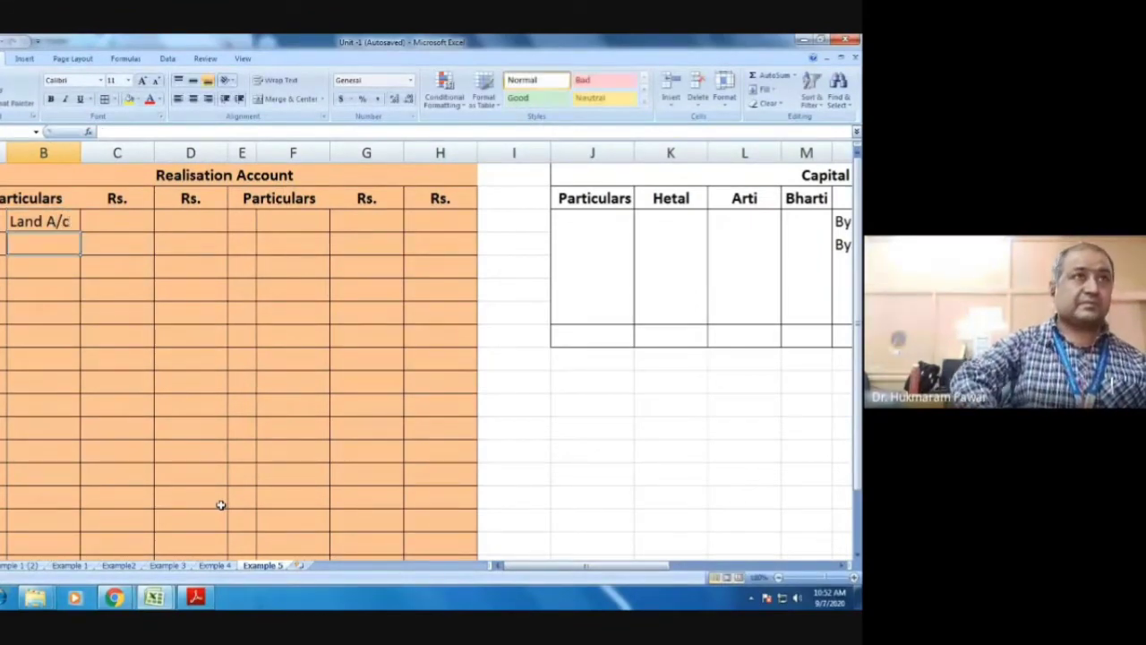
# Step: Enter "To" in column A and "Building A/c" in column B below Land A/c in the Realisation Account
pyautogui.write('To')
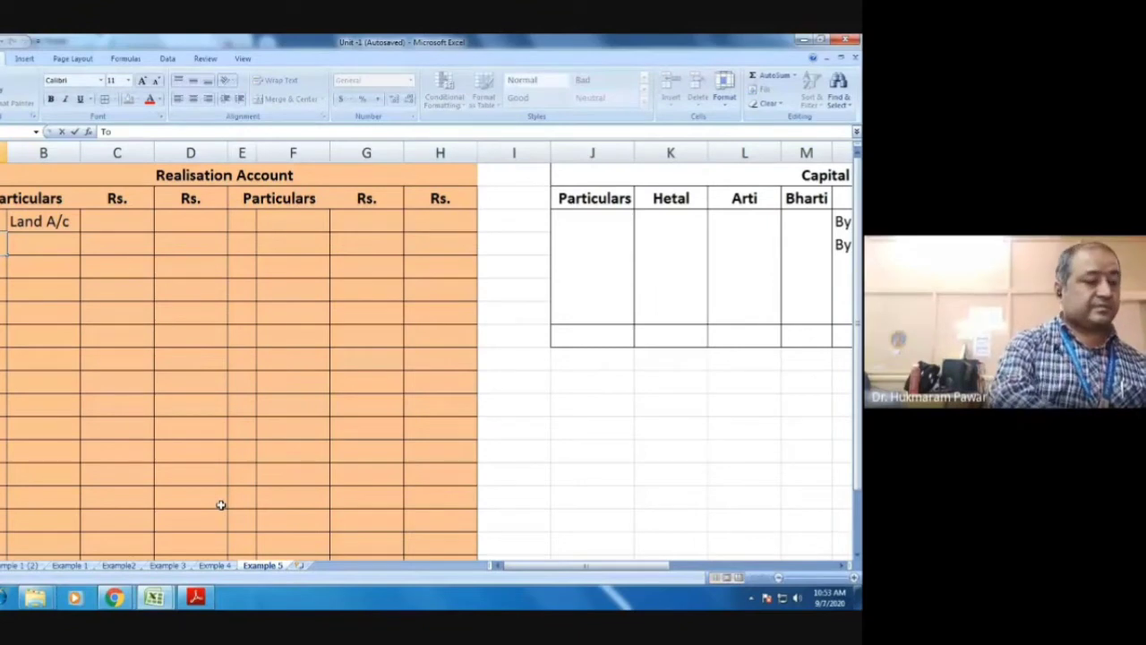
pyautogui.press('Escape')
pyautogui.hotkey('alt', 'Tab')
pyautogui.hotkey('alt', 'Tab')
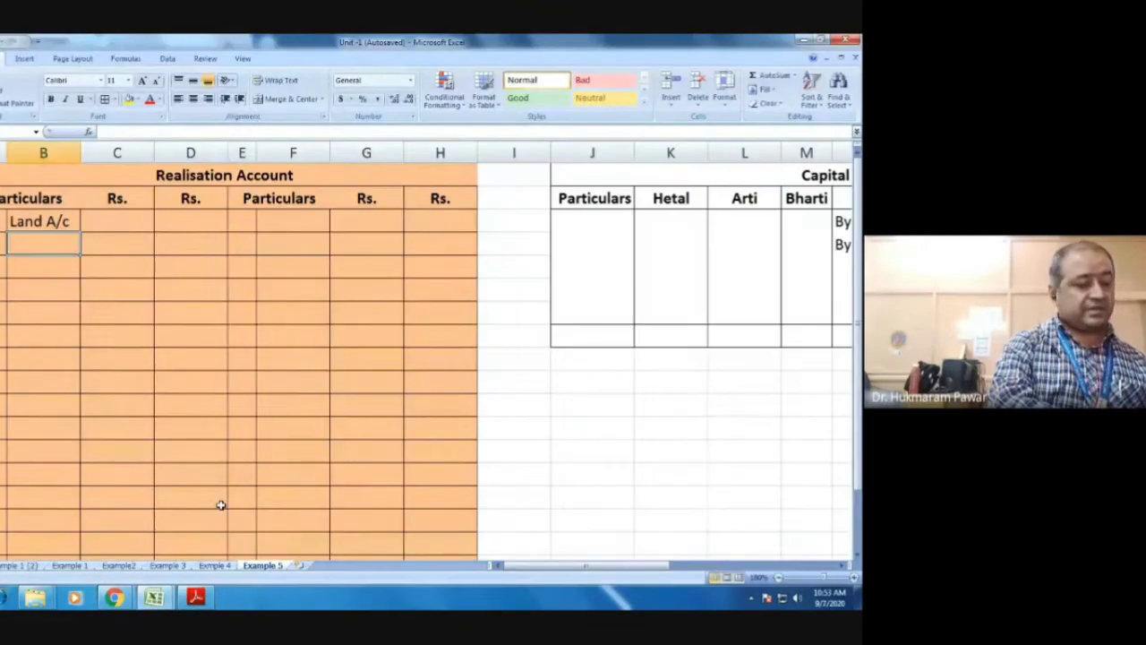
pyautogui.write('Buildin')
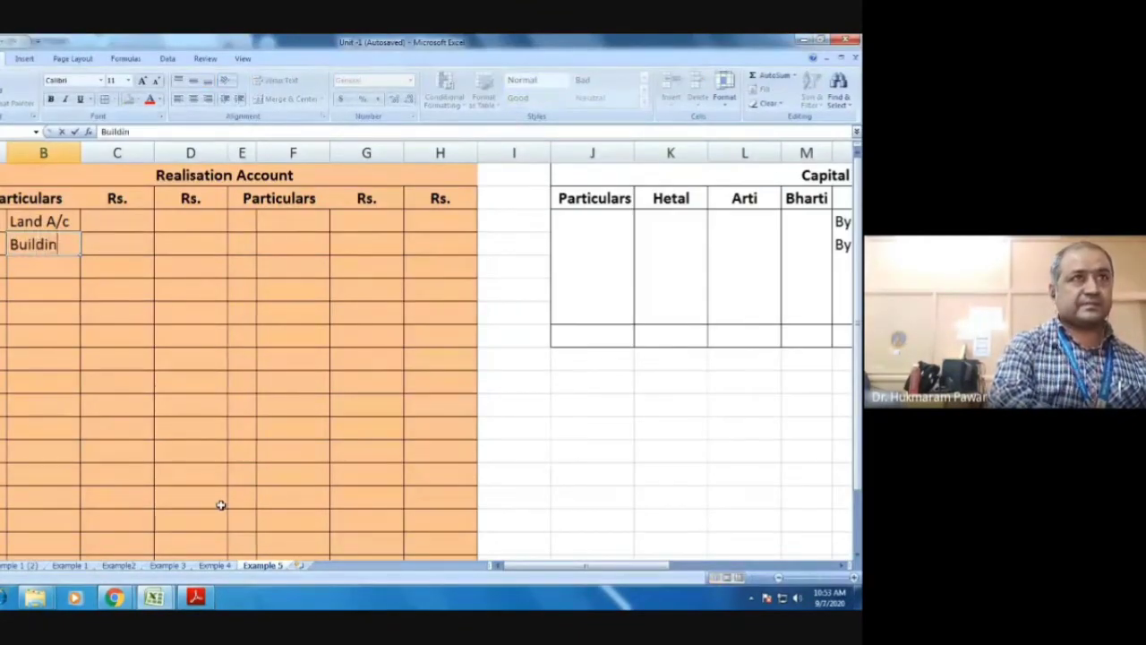
pyautogui.write('g A/c')
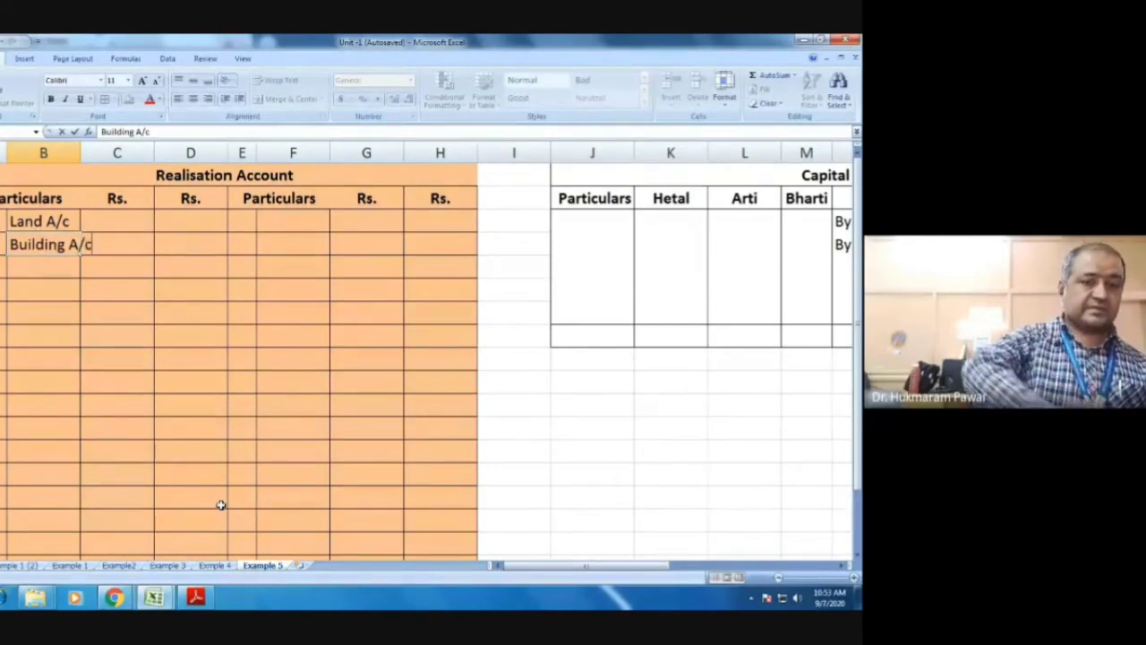
pyautogui.press('Return')
# Step: Check the next asset in the PDF and enter "To" and "Machinery A/c" below Building A/c in the Realisation Account
pyautogui.write('To')
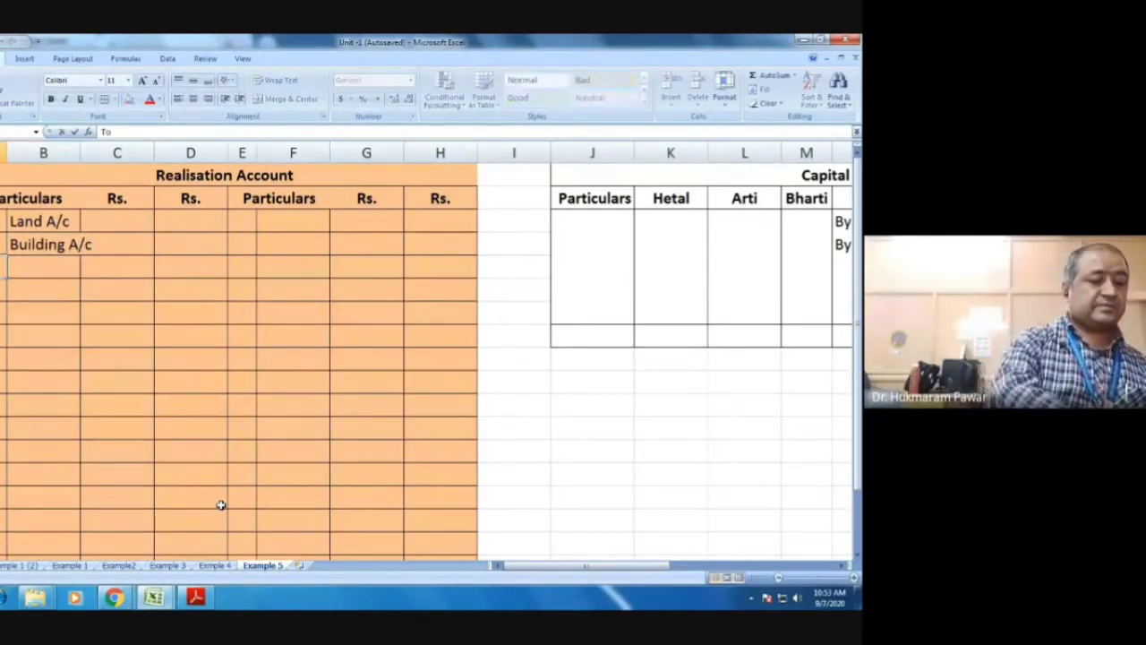
pyautogui.press('Escape')
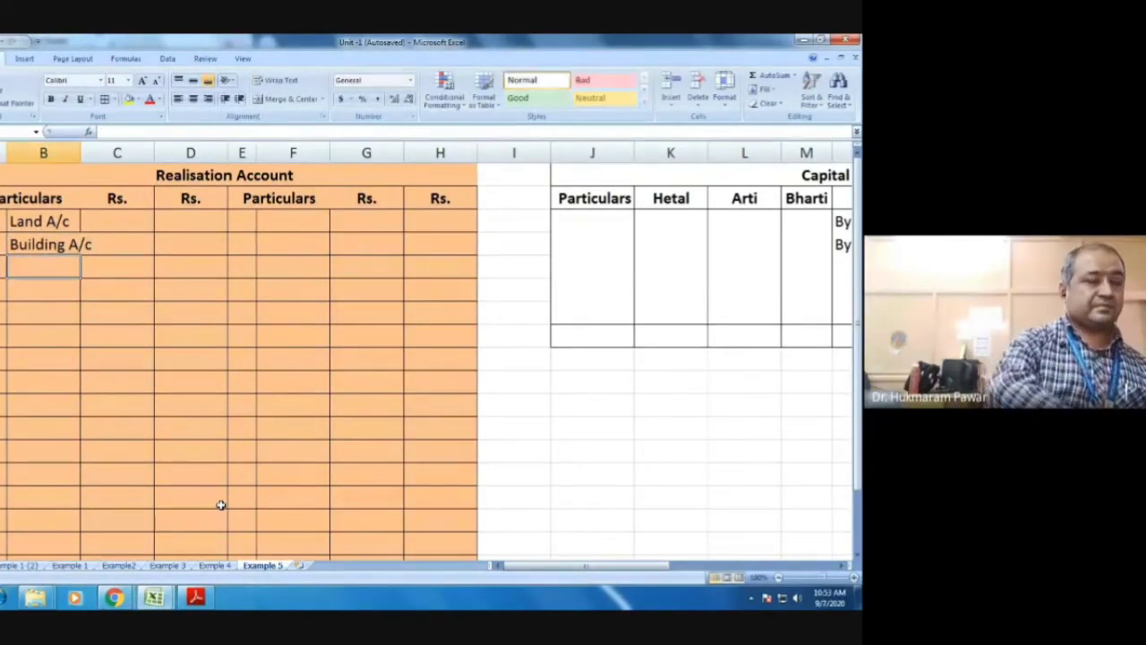
pyautogui.hotkey('alt', 'Tab')
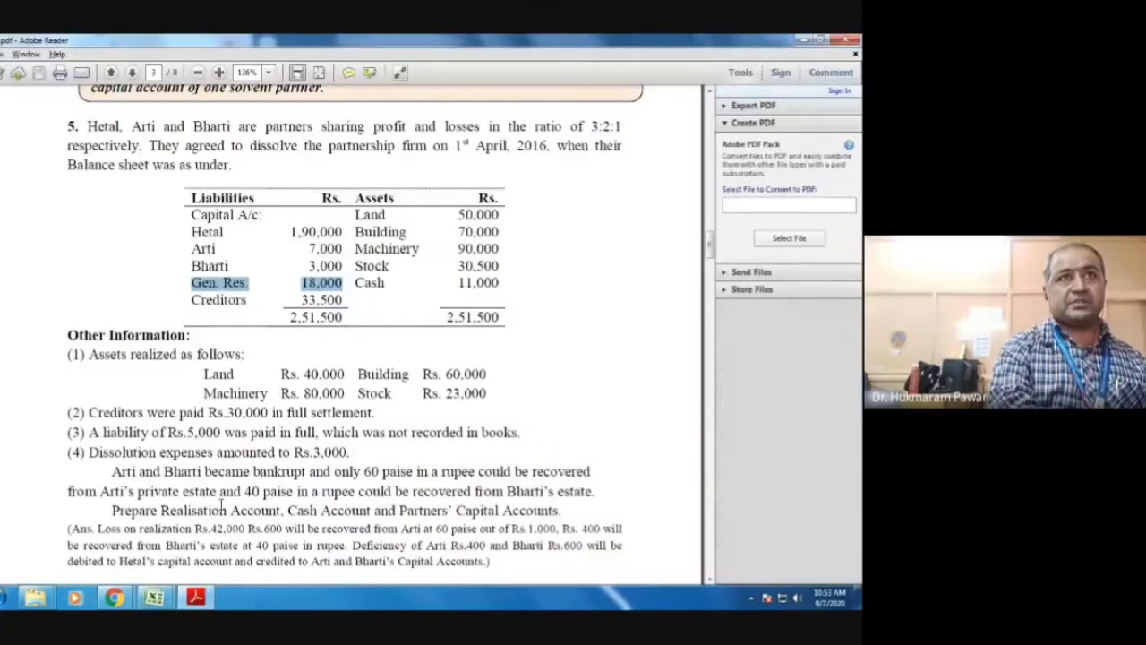
pyautogui.hotkey('alt', 'Tab')
pyautogui.write('Machinery A')
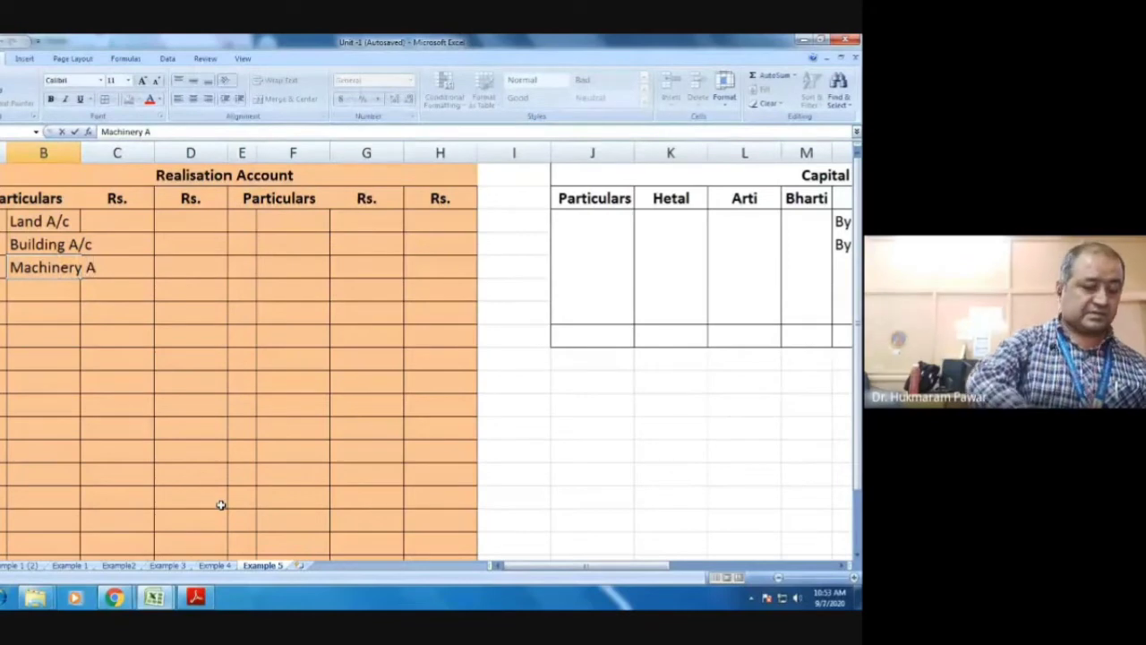
pyautogui.write('/c')
pyautogui.press('Return')
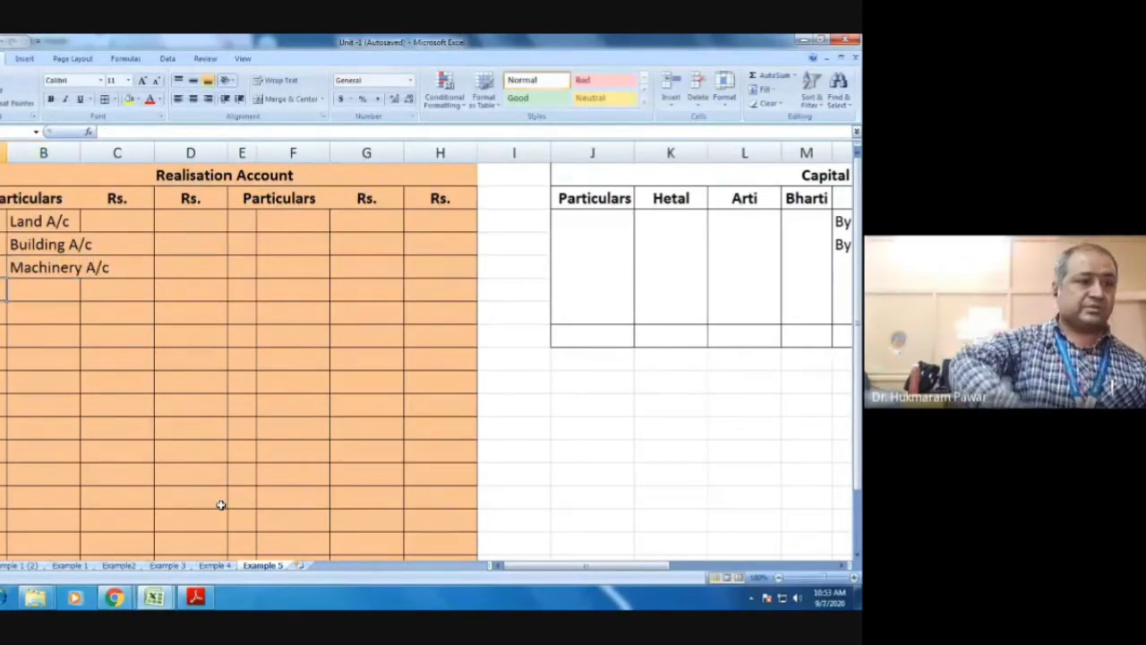
# Step: Enter "To" in column A and "Stock A/c" in column B below Machinery A/c in the Realisation Account
pyautogui.write('To')
pyautogui.press('Escape')
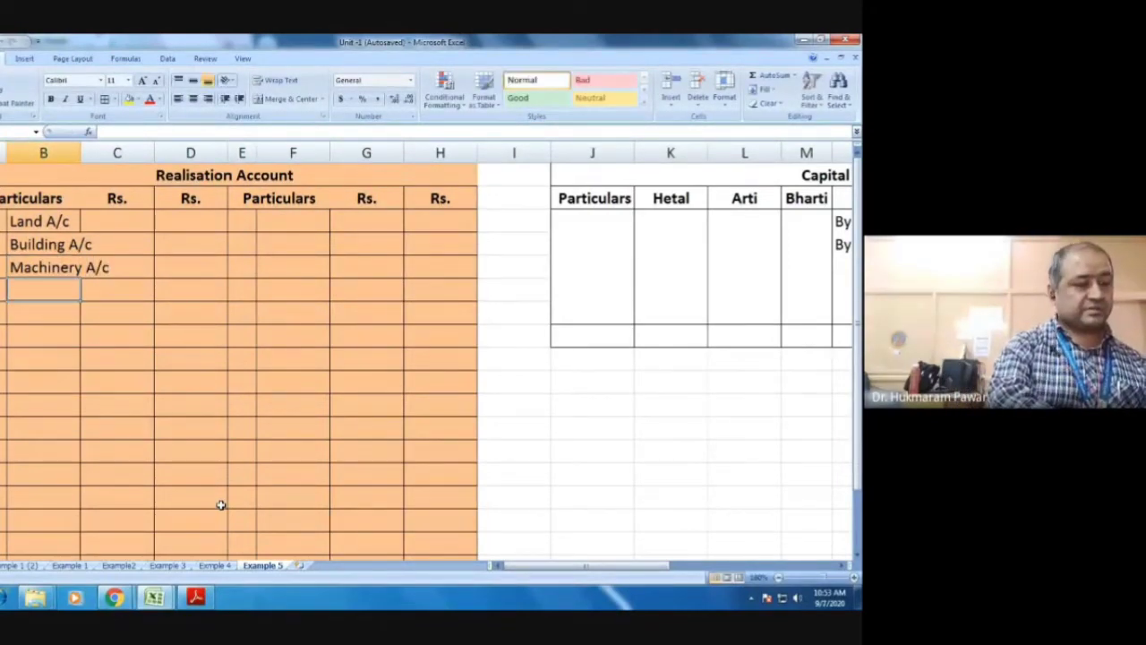
pyautogui.write('Stock ')
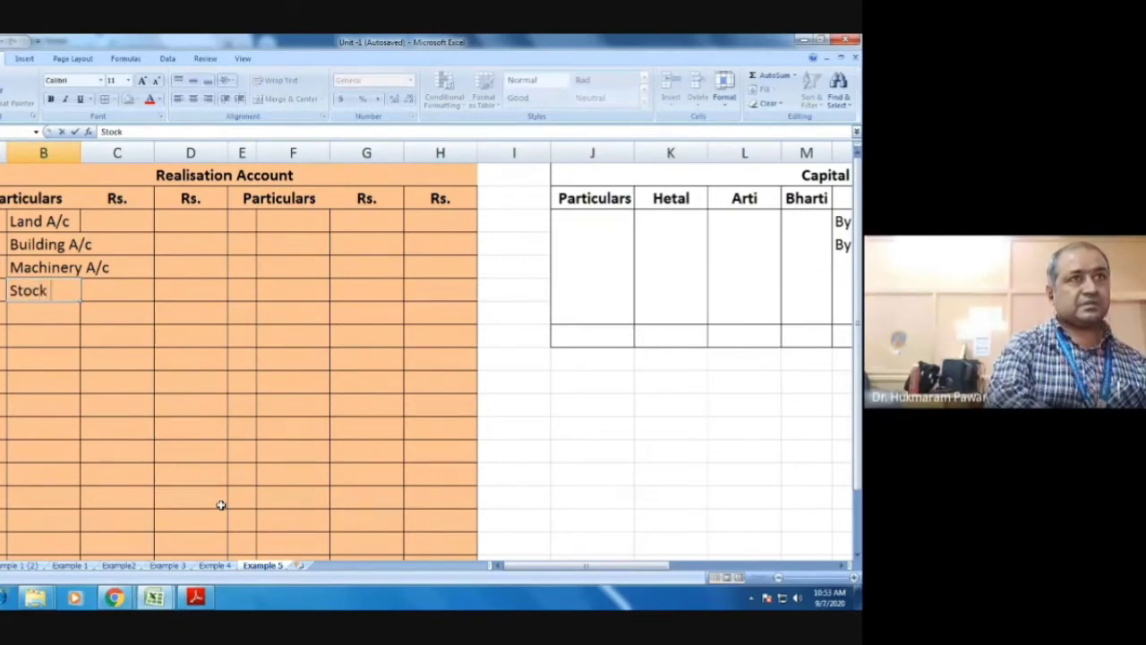
pyautogui.write('A/c')
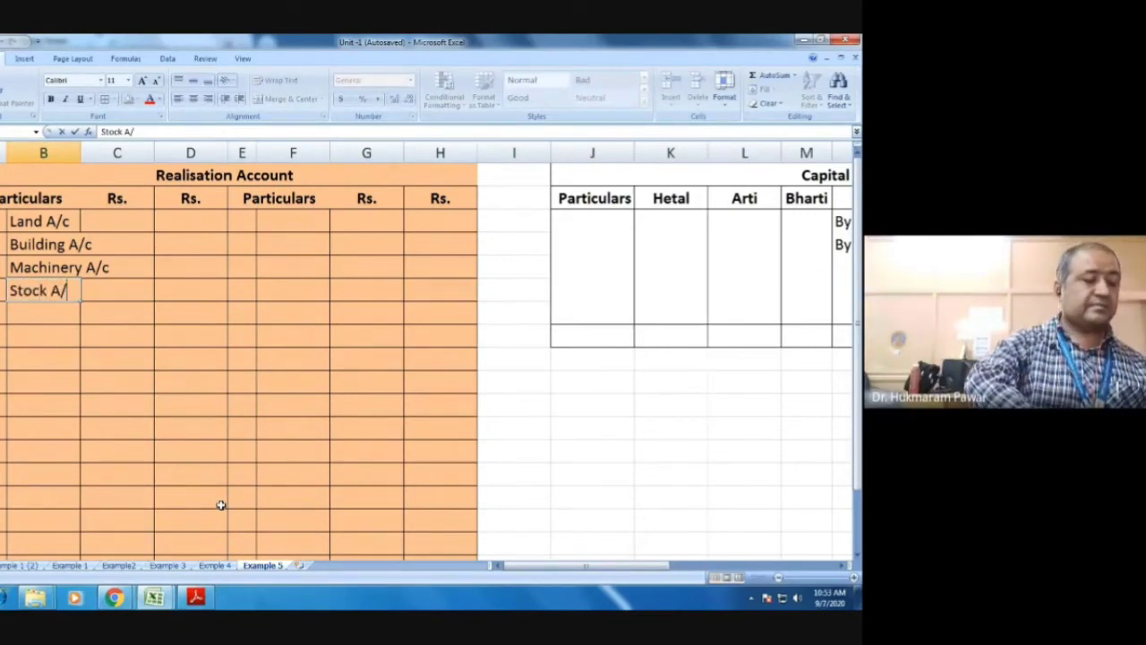
pyautogui.press('Tab')
# Step: Check the Land amount in the PDF's balance sheet and enter 50000 beside Land A/c in column C of the Realisation Account
pyautogui.press('Up')
pyautogui.press('Up')
pyautogui.press('Up')
pyautogui.press('Up')
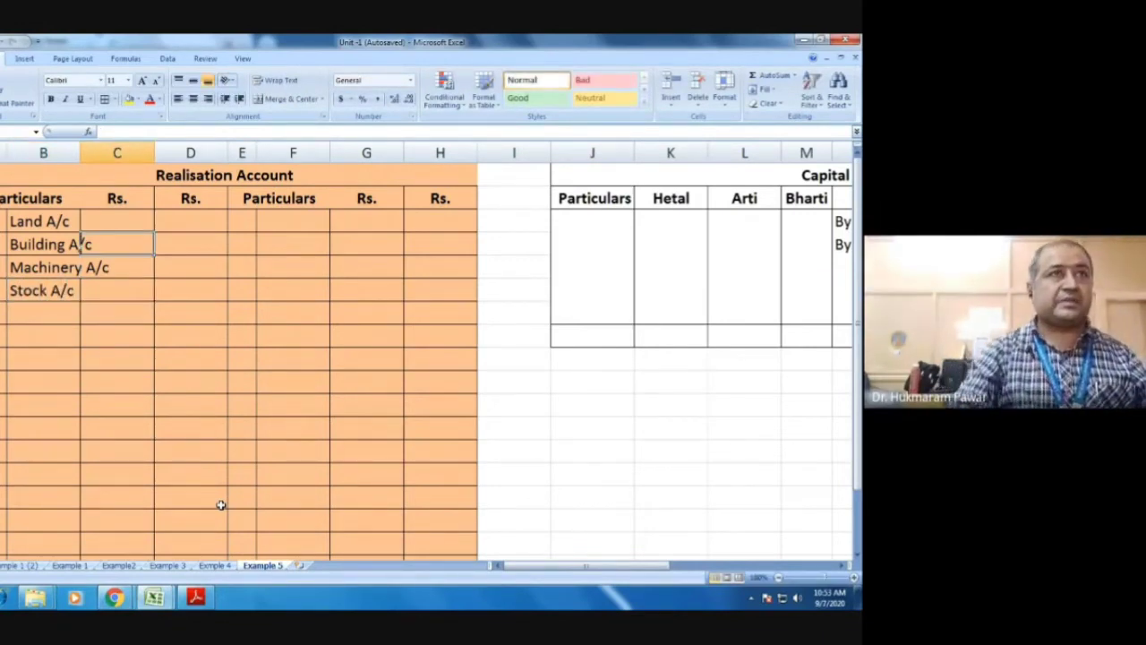
pyautogui.press('Down')
pyautogui.hotkey('alt', 'Tab')
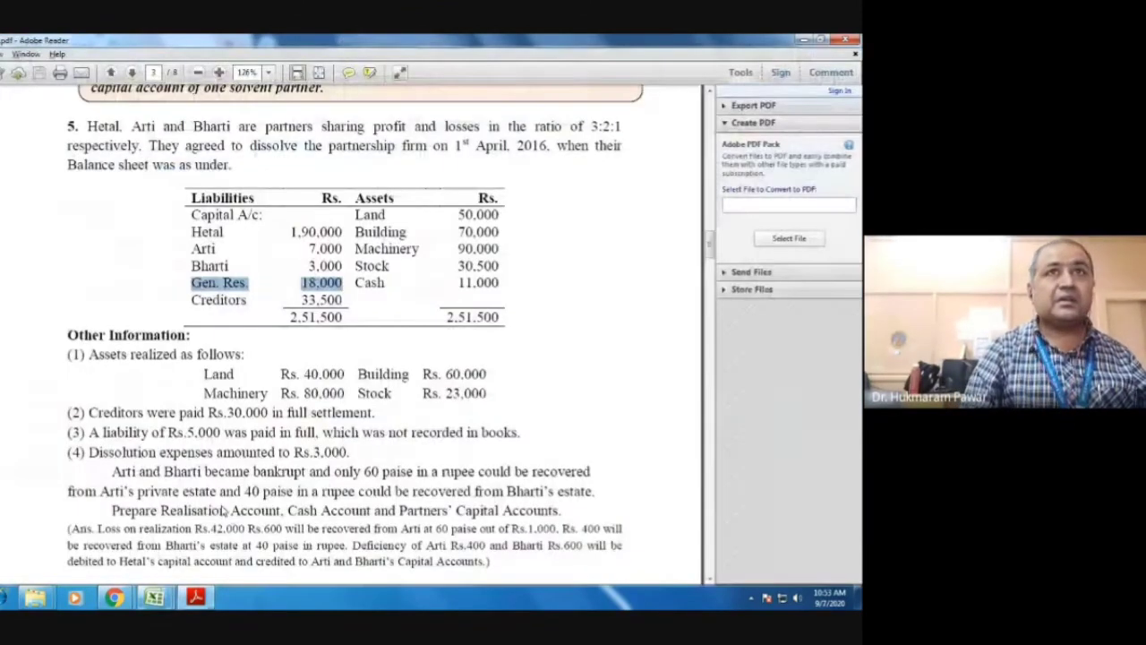
pyautogui.hotkey('alt', 'Tab')
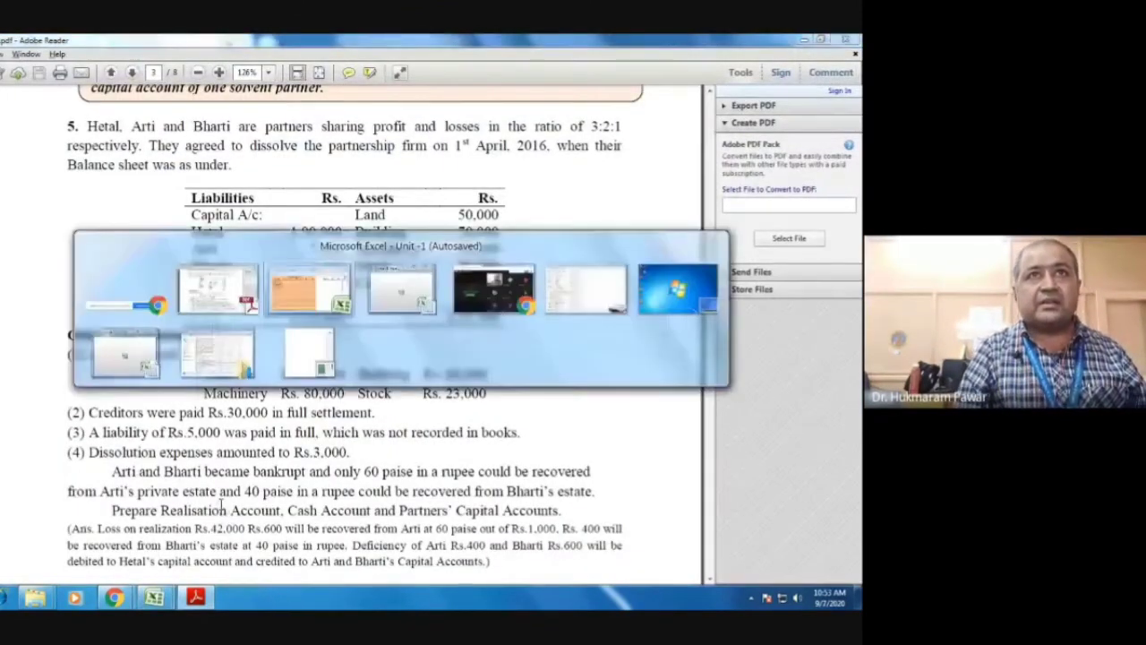
pyautogui.write('5')
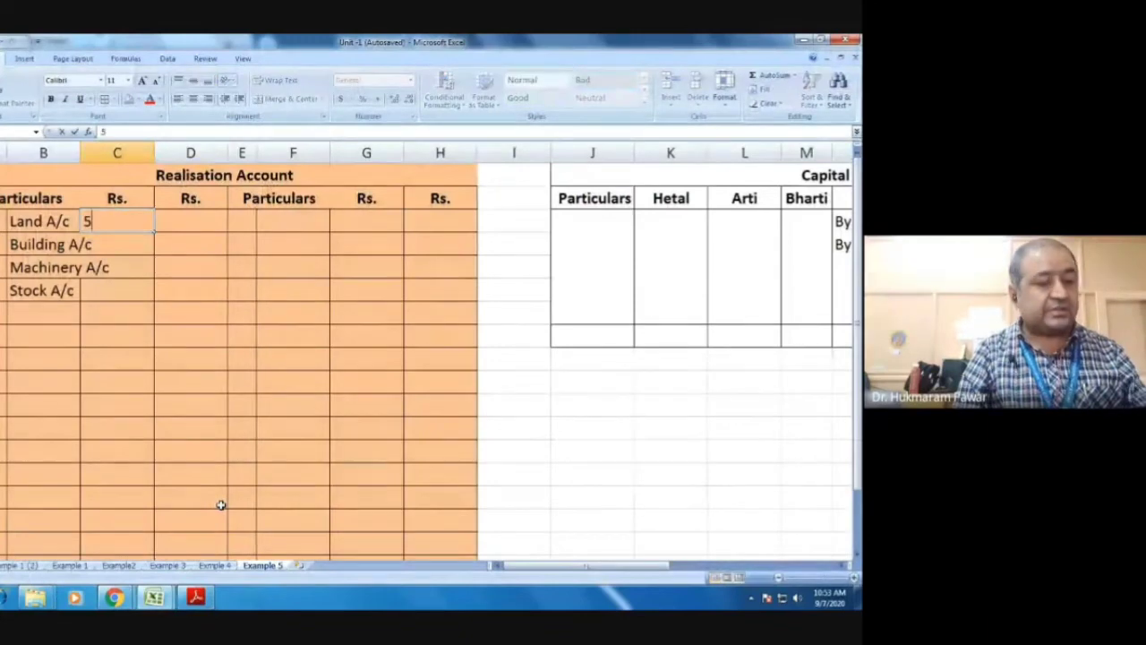
pyautogui.write('0000')
pyautogui.press('Return')
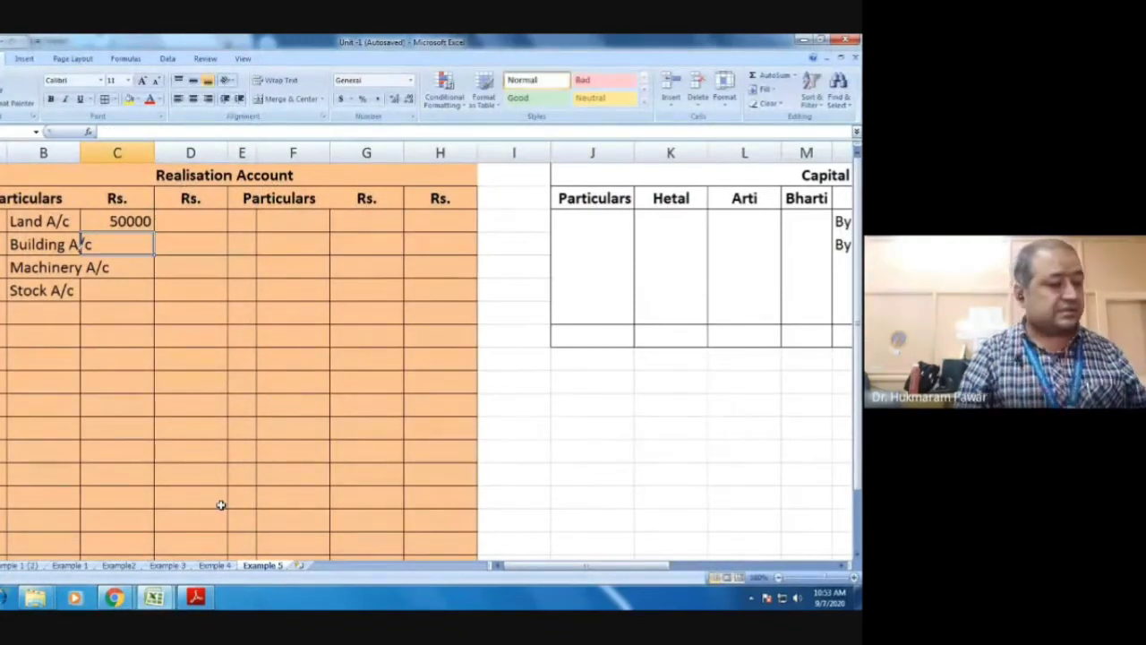
# Step: Enter 70000 for Building A/c and 90000 for Machinery A/c in column C of the Realisation Account
pyautogui.write('70000')
pyautogui.press('Return')
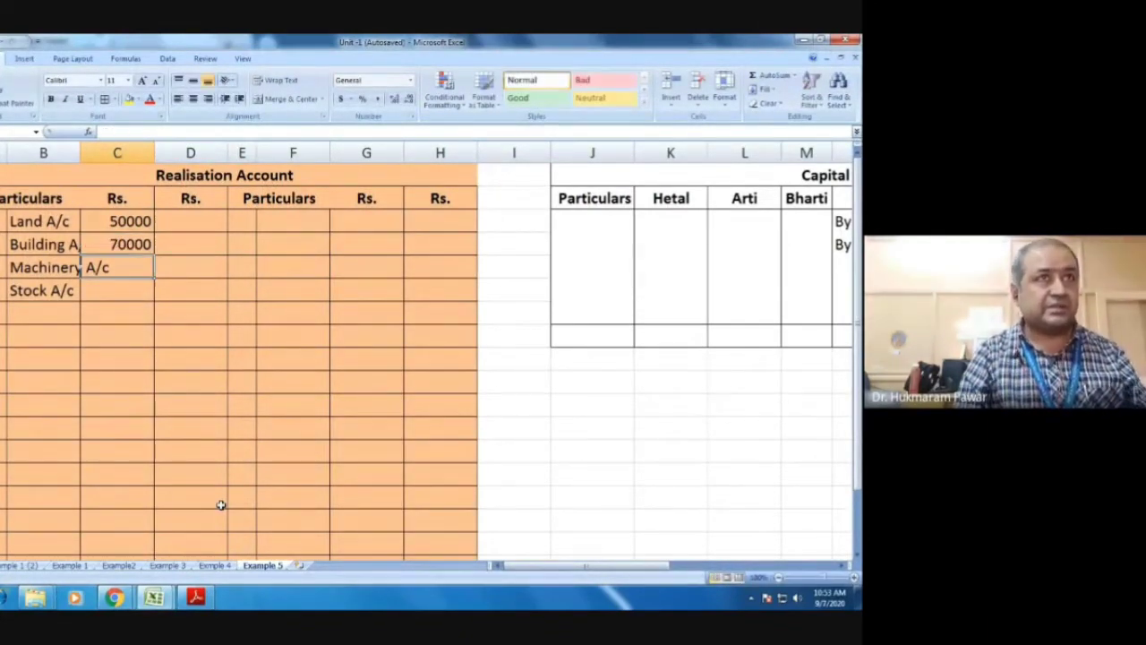
pyautogui.write('90000')
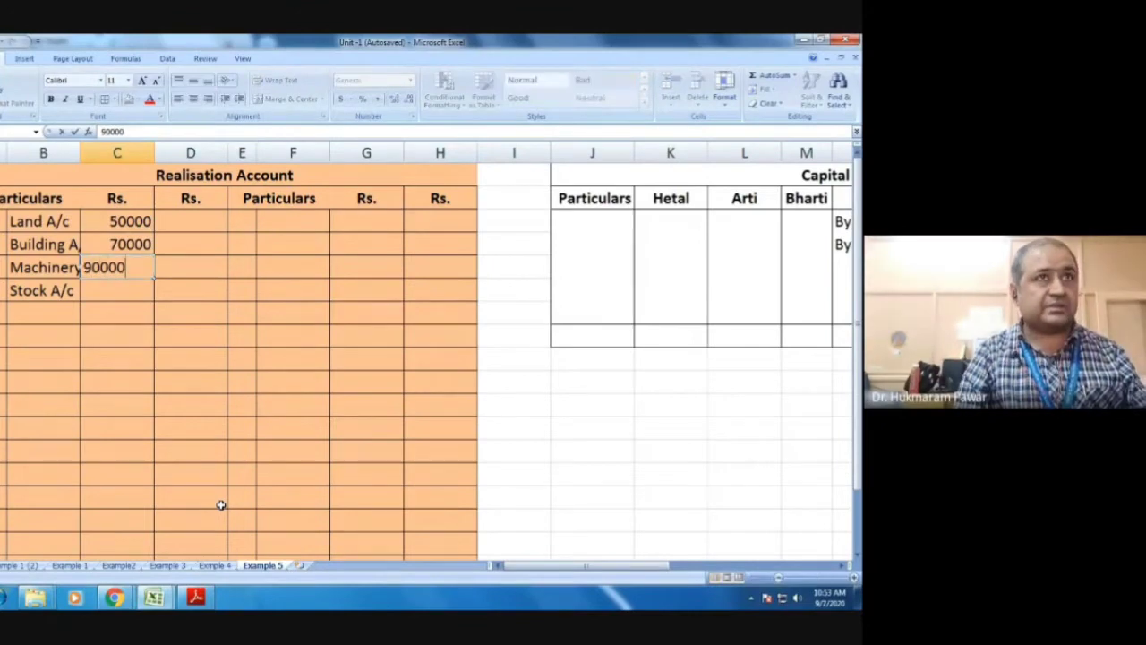
pyautogui.press('Return')
# Step: Check the Stock amount in the PDF and enter 30500 beside Stock A/c in column C
pyautogui.hotkey('alt', 'Tab')
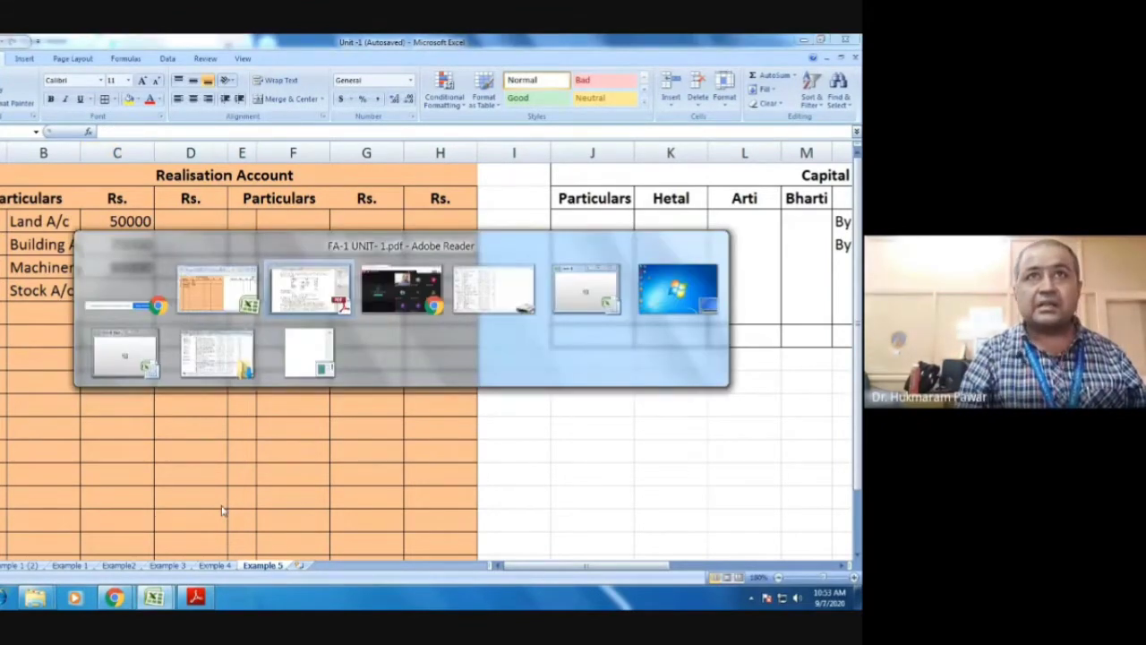
pyautogui.hotkey('alt', 'Tab')
pyautogui.write('3')
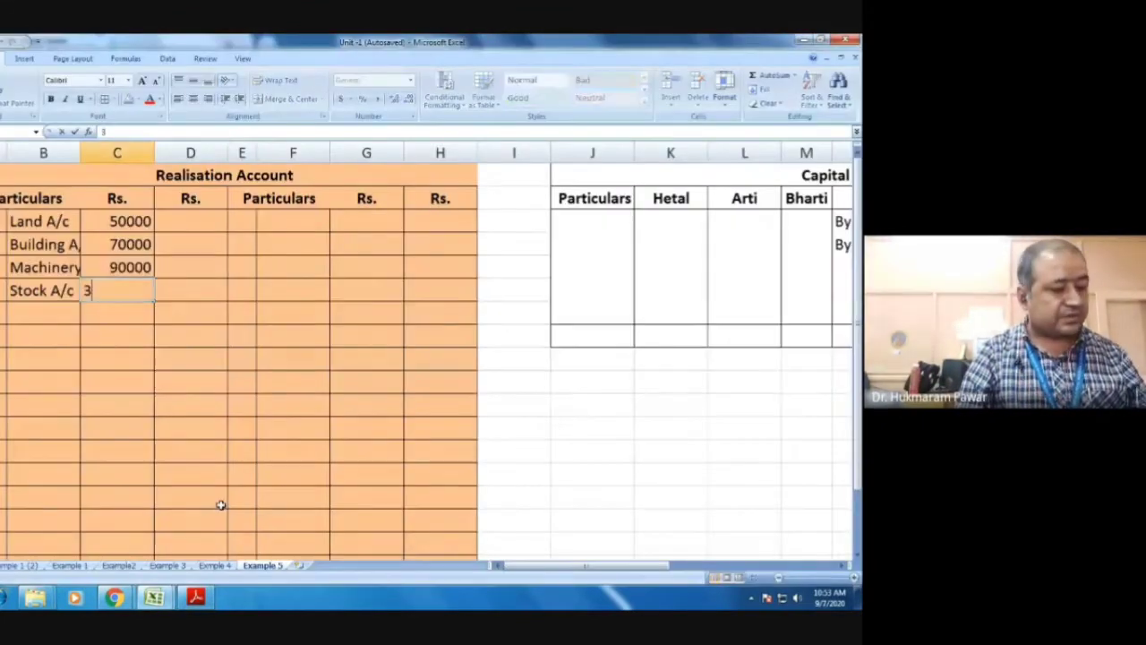
pyautogui.write('0')
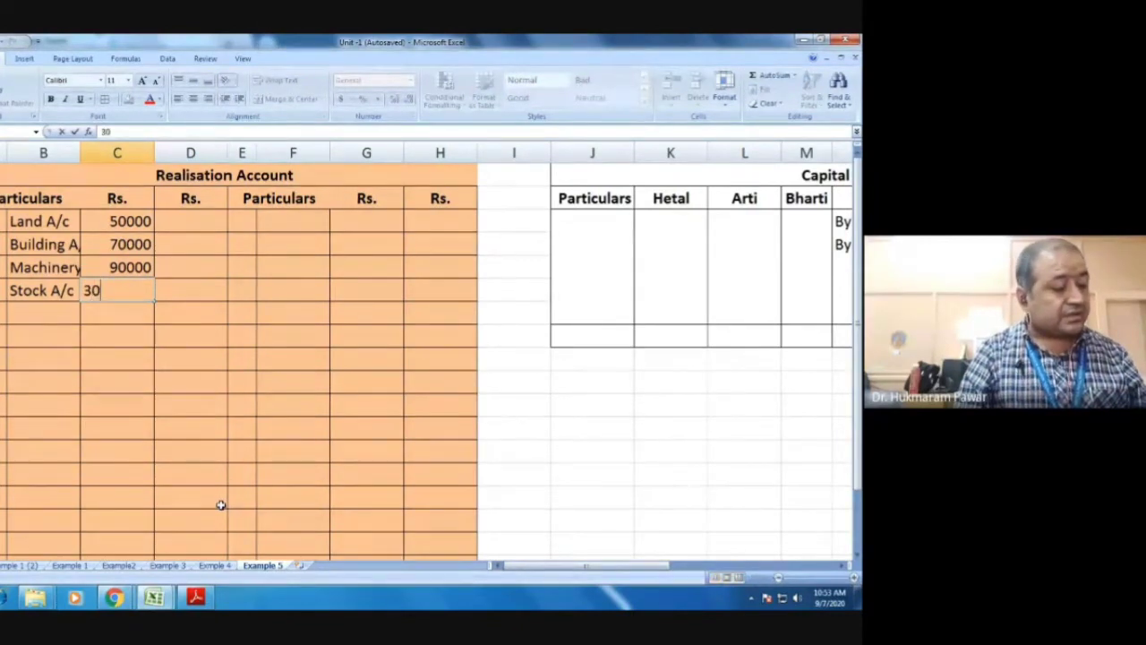
pyautogui.write('500')
pyautogui.press('Tab')
# Step: Enter the assets total 240500 in column D of the Stock A/c row, and widen column B to fit the account names
pyautogui.press('Tab')
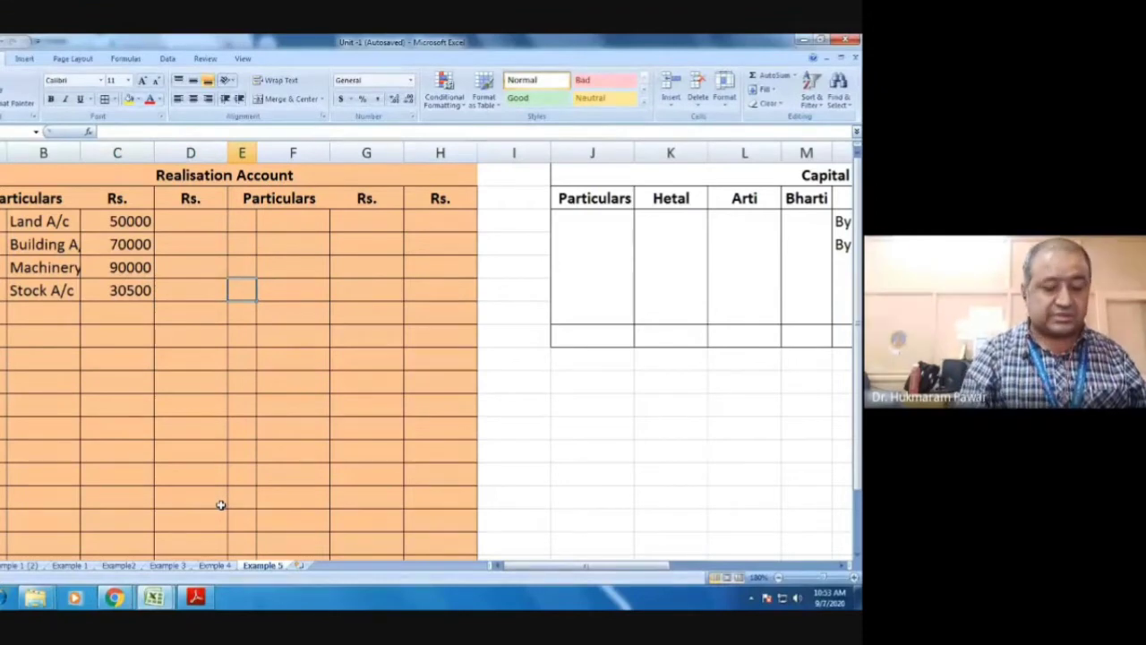
pyautogui.press('Left')
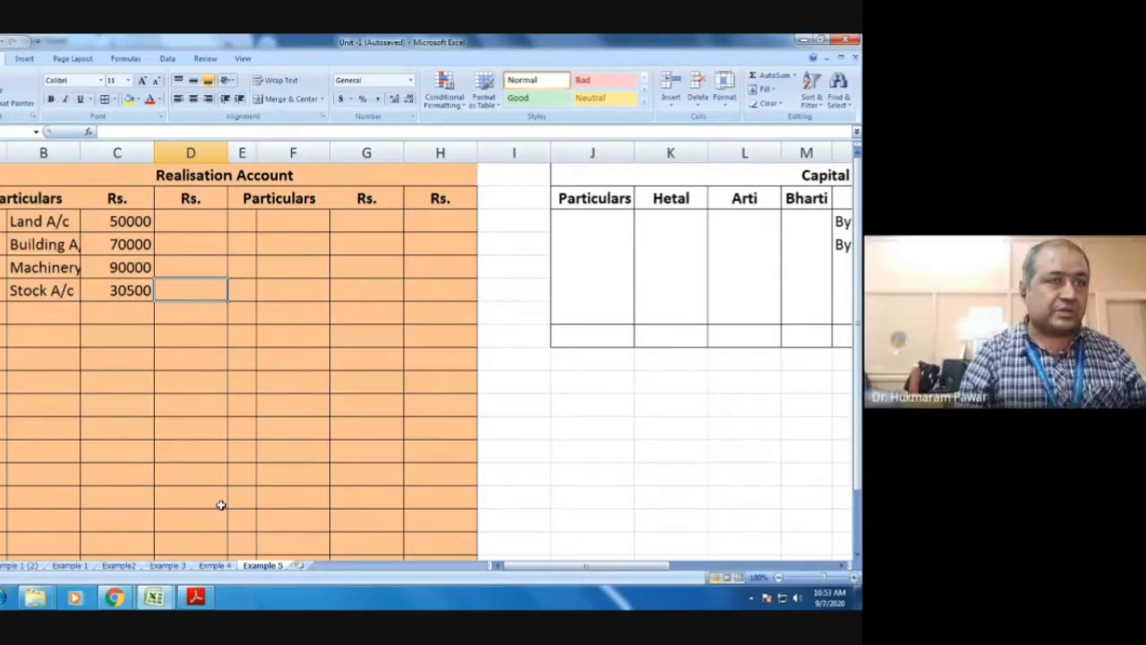
pyautogui.write('2')
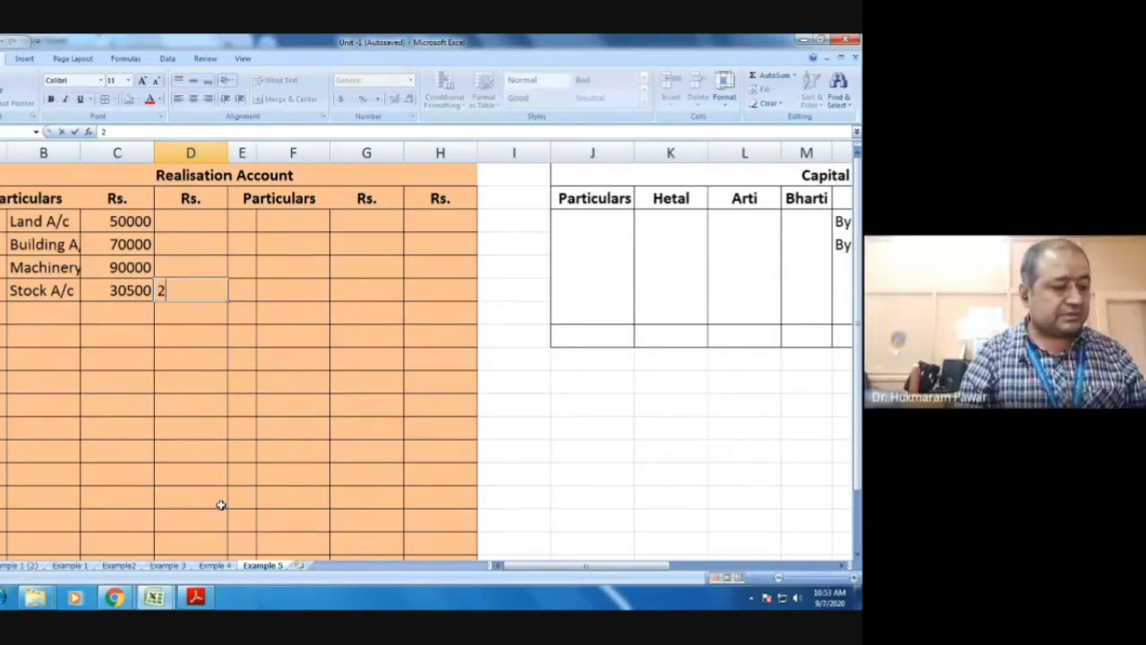
pyautogui.write('40500')
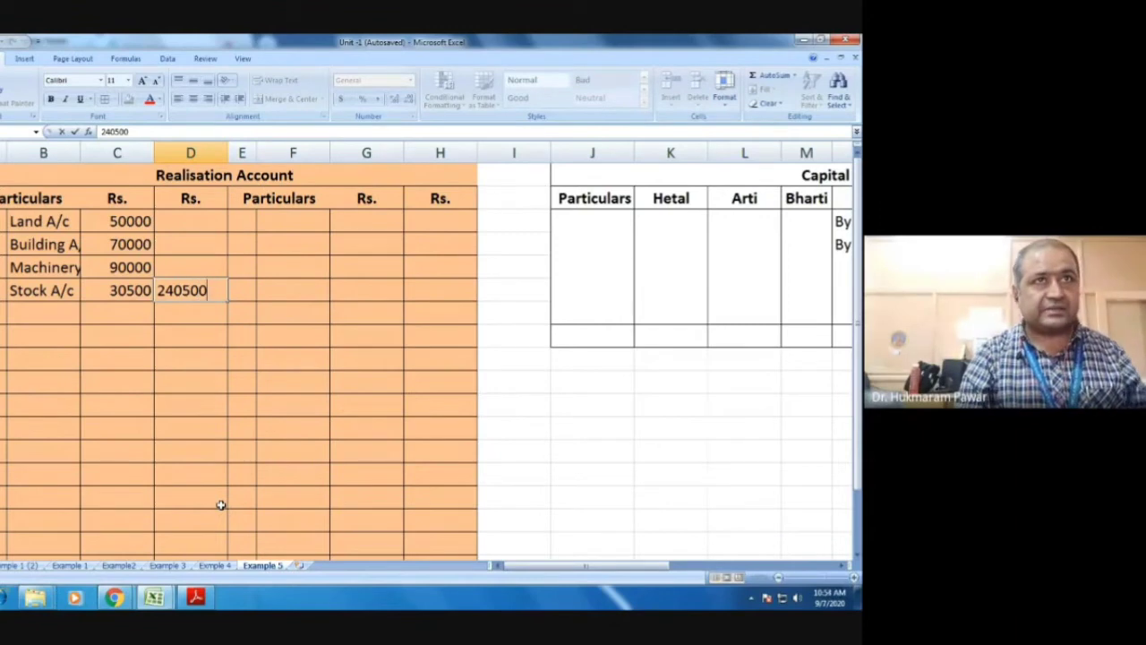
pyautogui.press('Return')
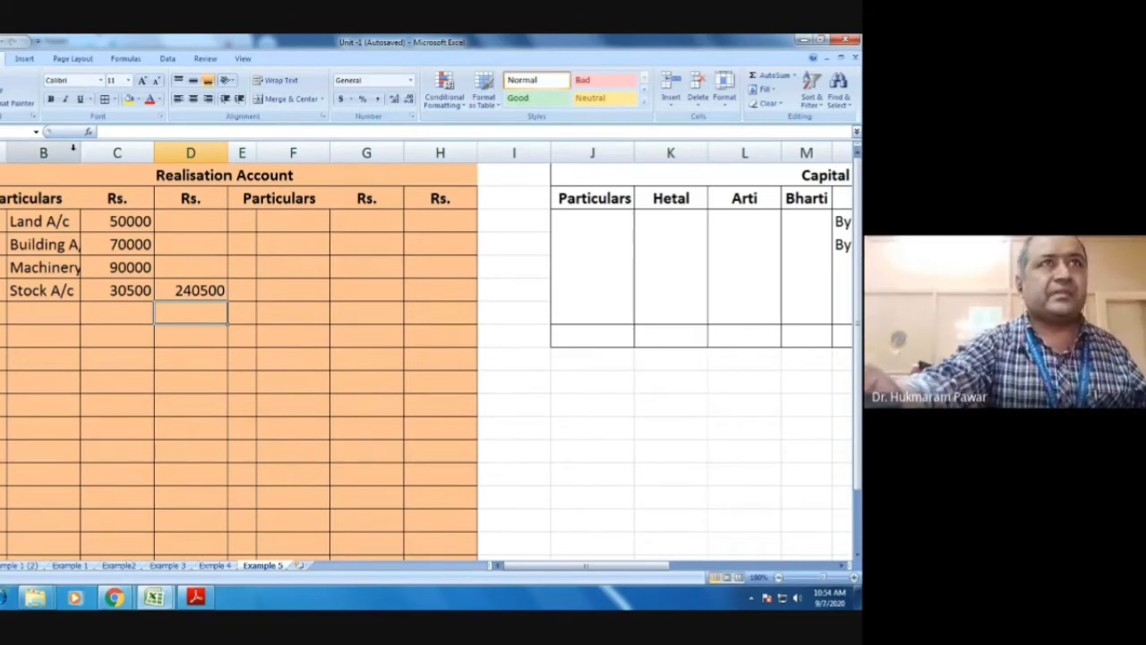
pyautogui.moveTo(78, 153); pyautogui.dragTo(118, 152)
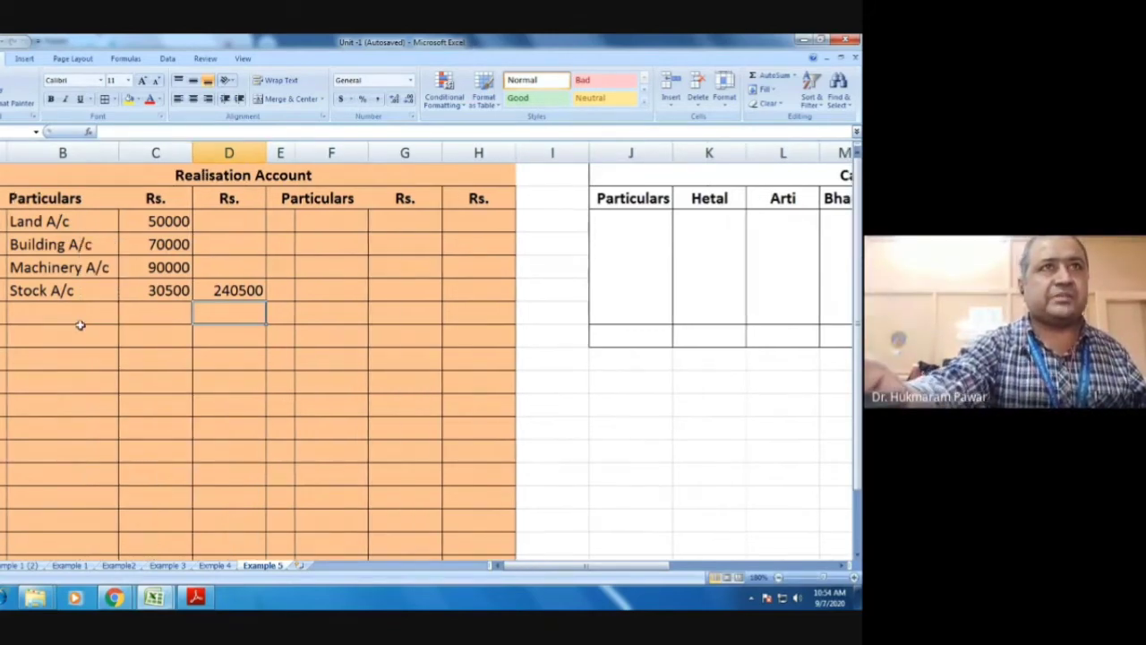
pyautogui.click(172, 311)
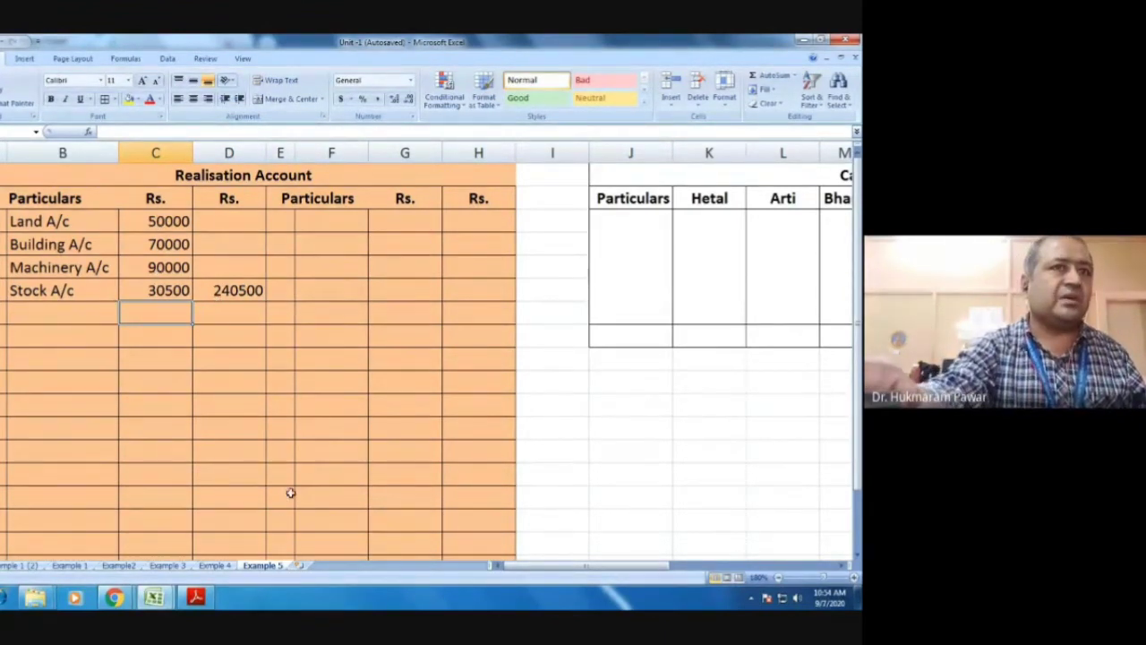
# Step: Check the Creditors line in the PDF's balance sheet, and enter "By" and "Creditors A/c" in the Realisation Account's first credit row
pyautogui.click(196, 599)
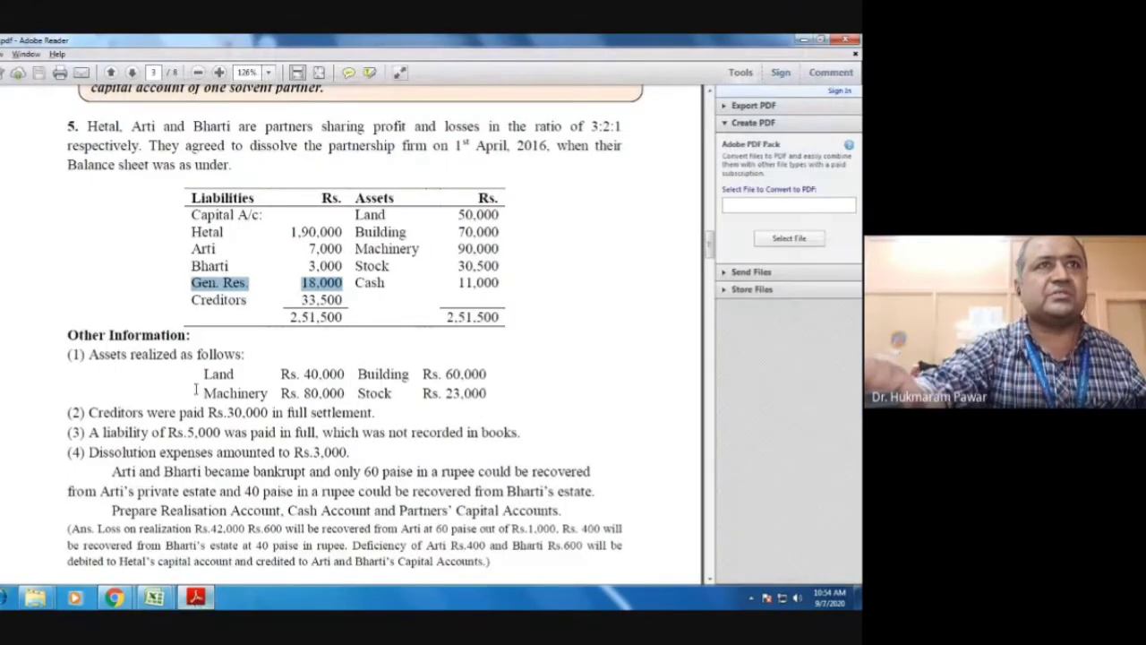
pyautogui.moveTo(240, 305); pyautogui.dragTo(342, 304)
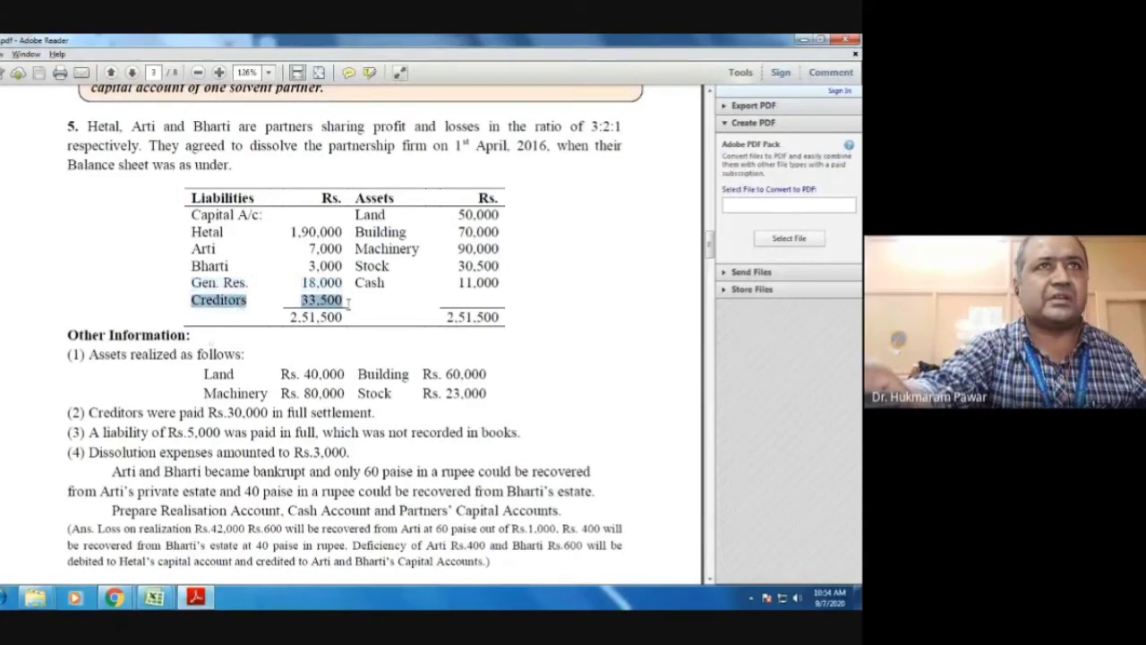
pyautogui.click(154, 597)
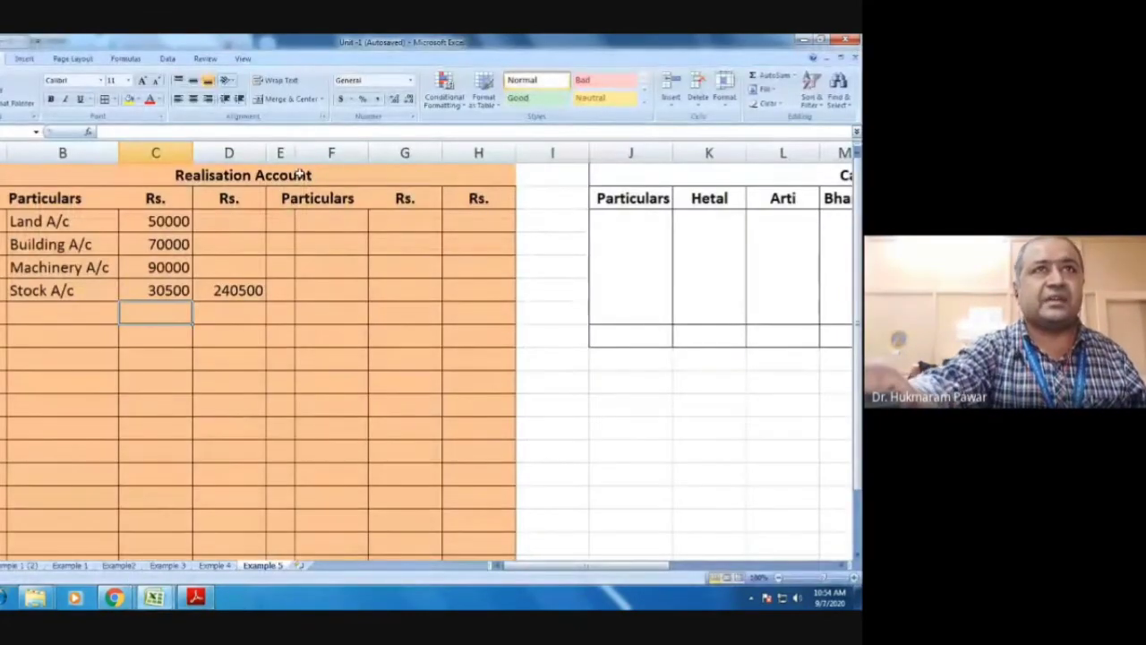
pyautogui.click(288, 223)
pyautogui.write('By')
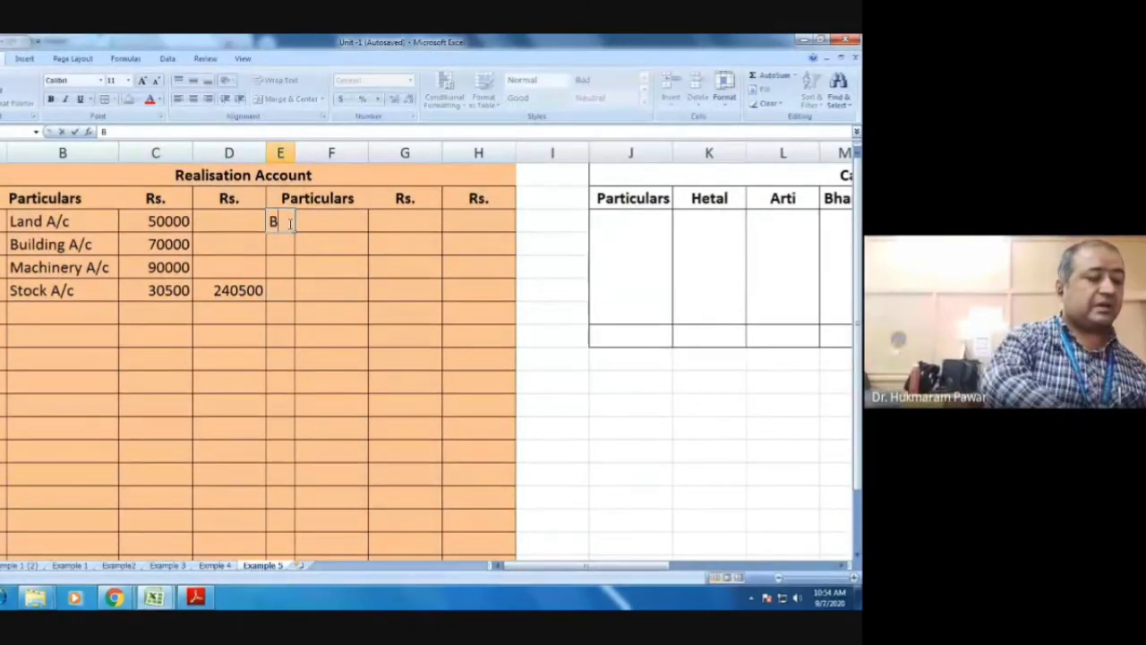
pyautogui.press('Tab')
pyautogui.write('C')
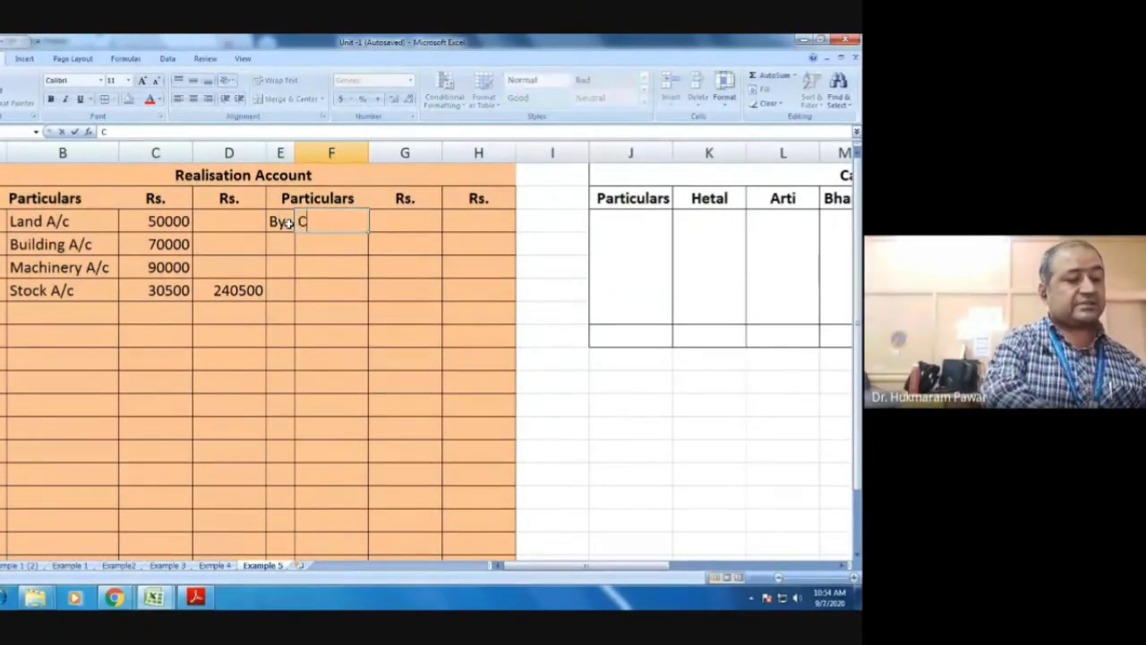
pyautogui.write('reditors')
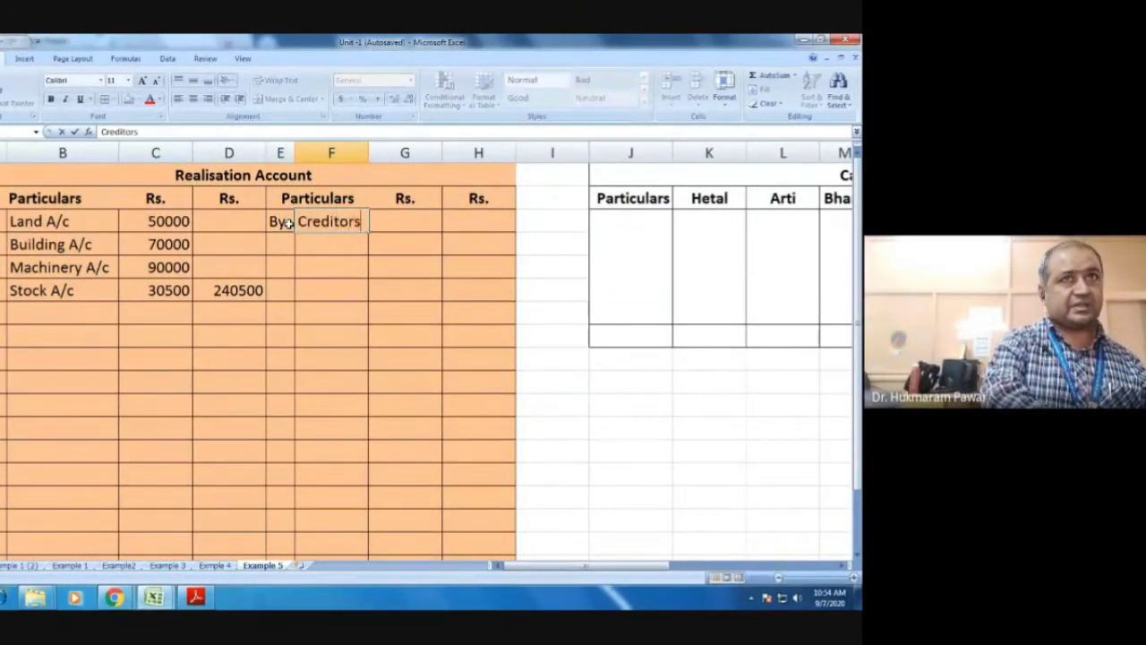
pyautogui.write(' A')
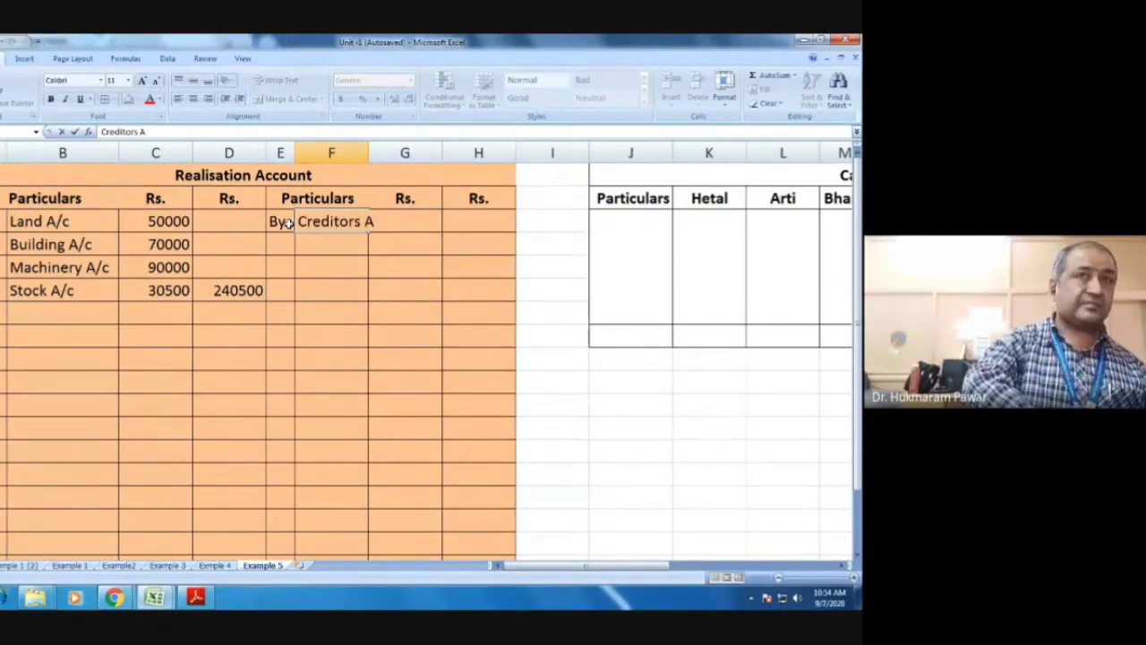
pyautogui.write('/c')
pyautogui.press('Tab')
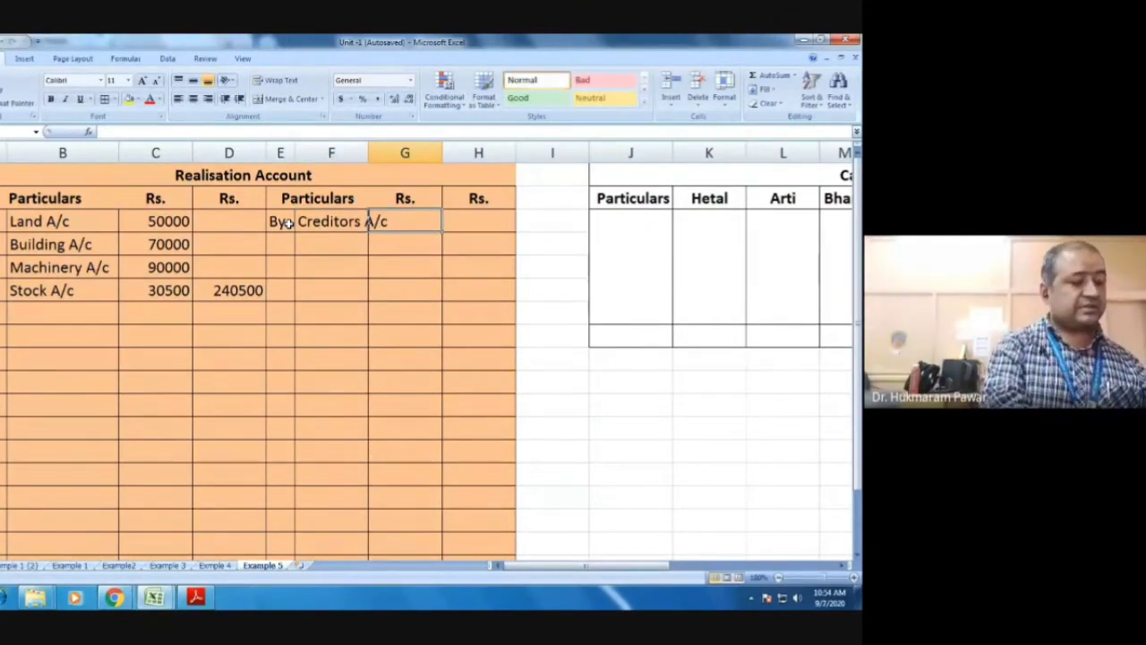
# Step: Look up the Creditors amount in the PDF and enter 33500 in column H of the Creditors A/c row
pyautogui.press('Tab')
pyautogui.hotkey('alt', 'Tab')
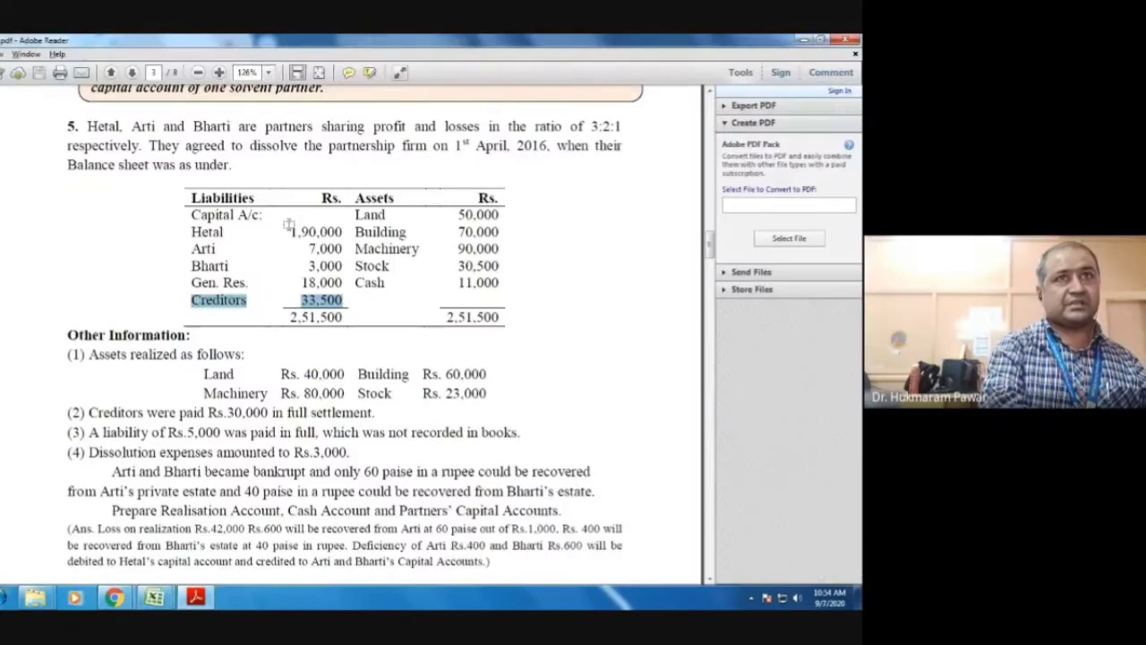
pyautogui.hotkey('alt', 'Tab')
pyautogui.write('335')
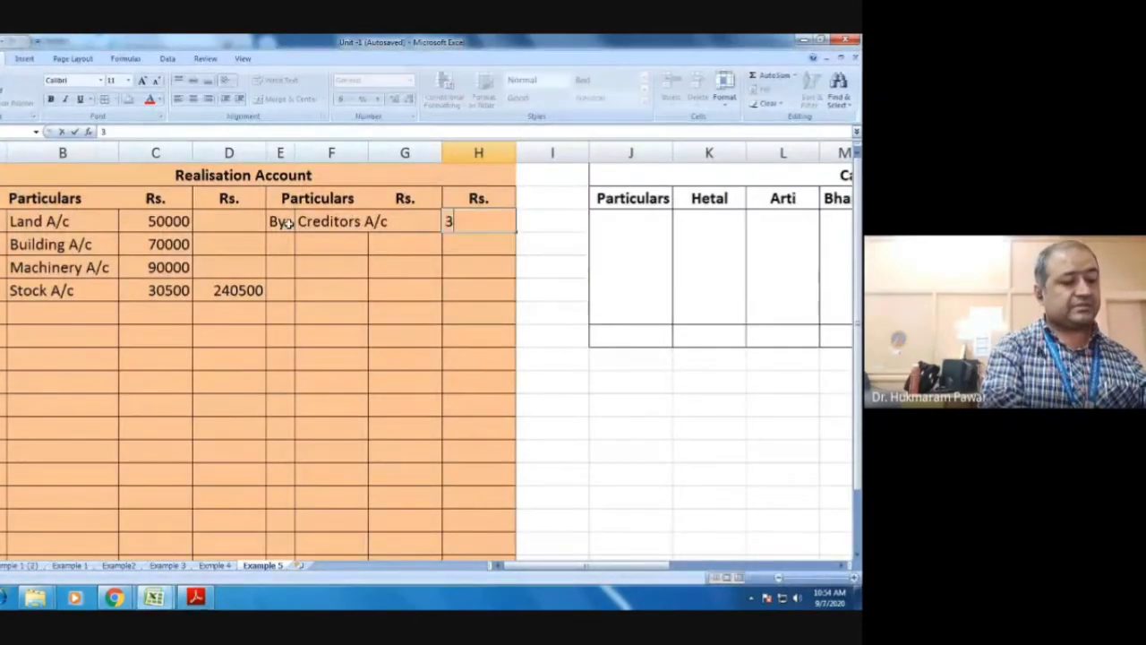
pyautogui.press('BackSpace')
pyautogui.press('BackSpace')
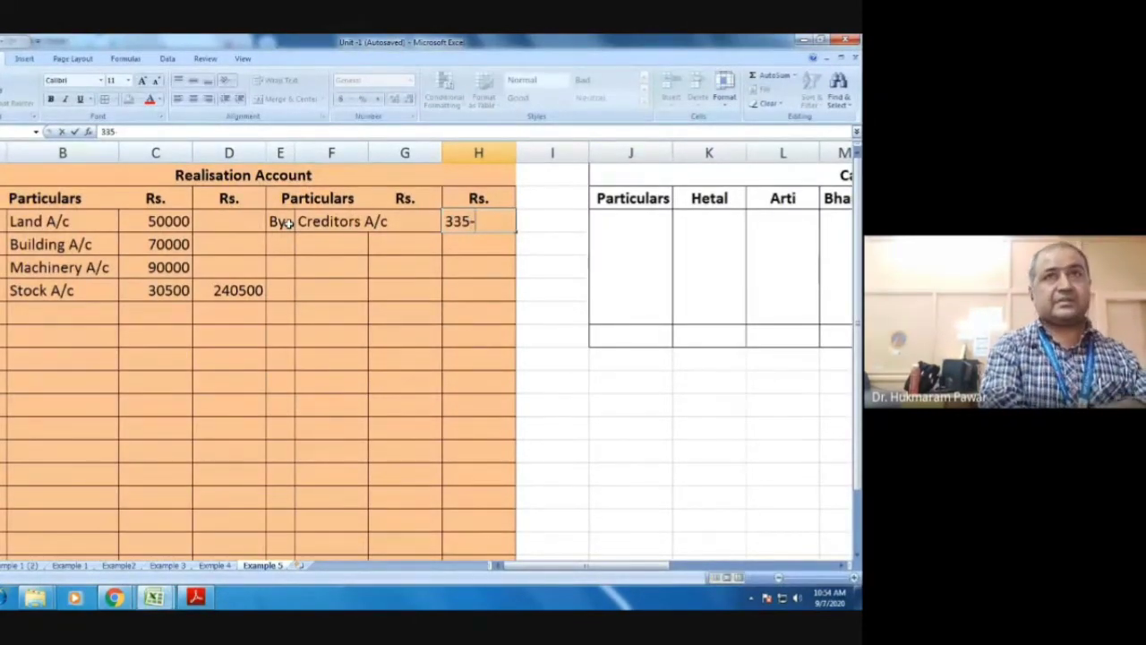
pyautogui.write('00')
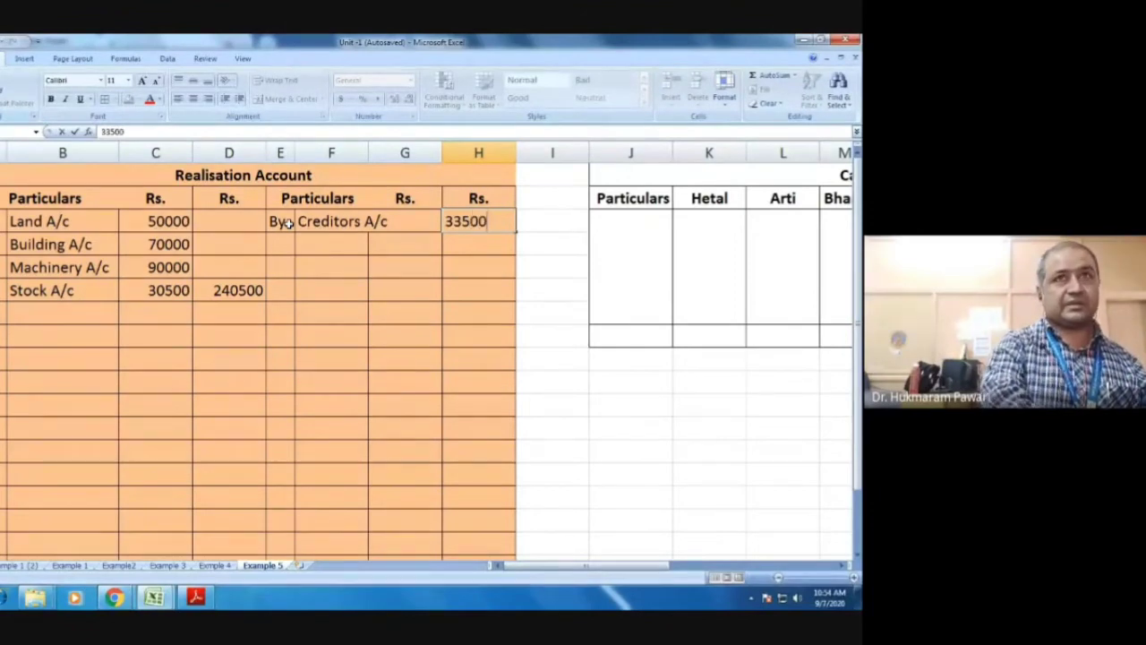
pyautogui.press('Return')
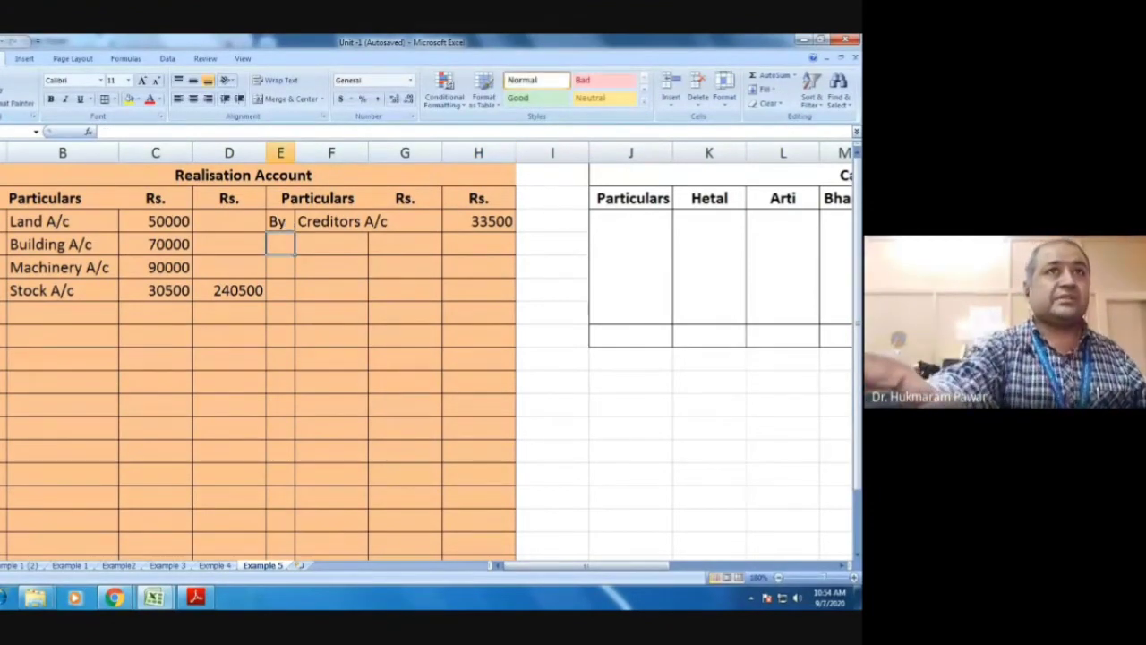
# Step: Review the General Reserve, Creditors and asset items in the PDF's balance sheet, highlighting them to check which have been transferred
pyautogui.click(195, 597)
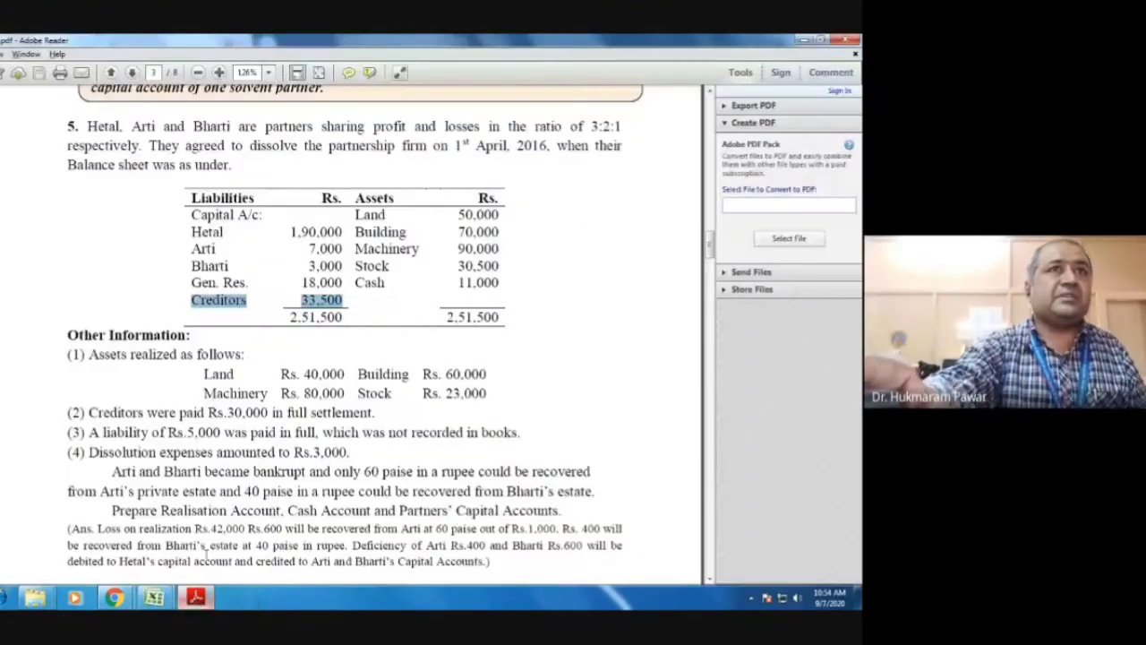
pyautogui.click(346, 334)
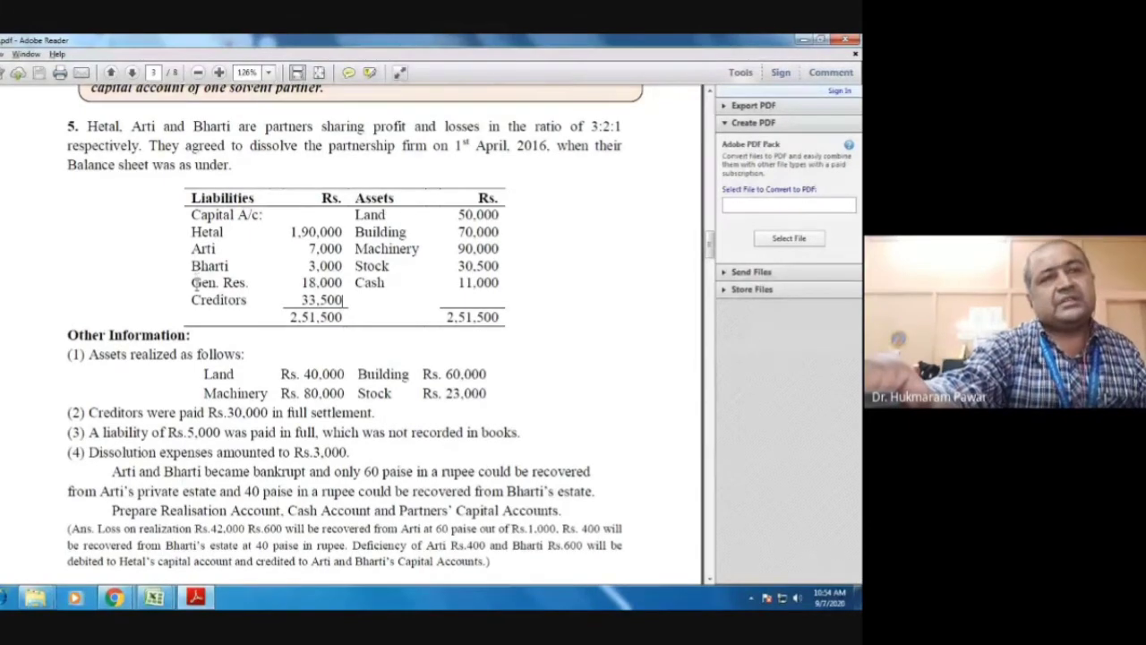
pyautogui.moveTo(191, 282); pyautogui.dragTo(277, 292)
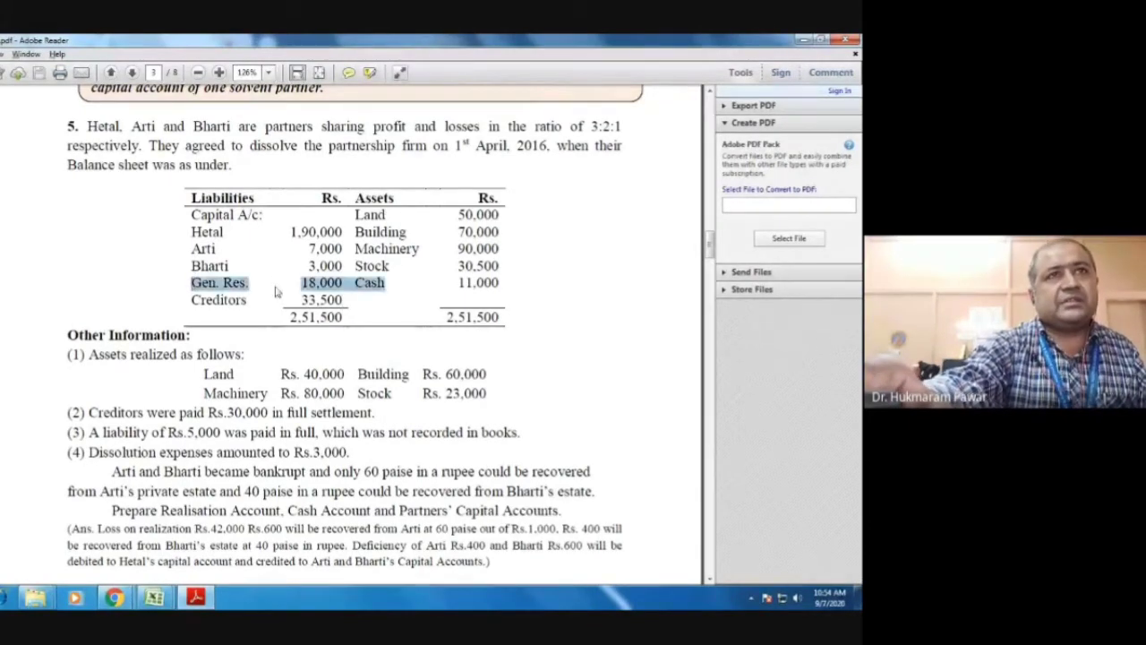
pyautogui.click(205, 305)
pyautogui.moveTo(205, 304); pyautogui.dragTo(309, 306)
pyautogui.moveTo(388, 217); pyautogui.dragTo(418, 251)
pyautogui.moveTo(385, 216); pyautogui.dragTo(395, 269)
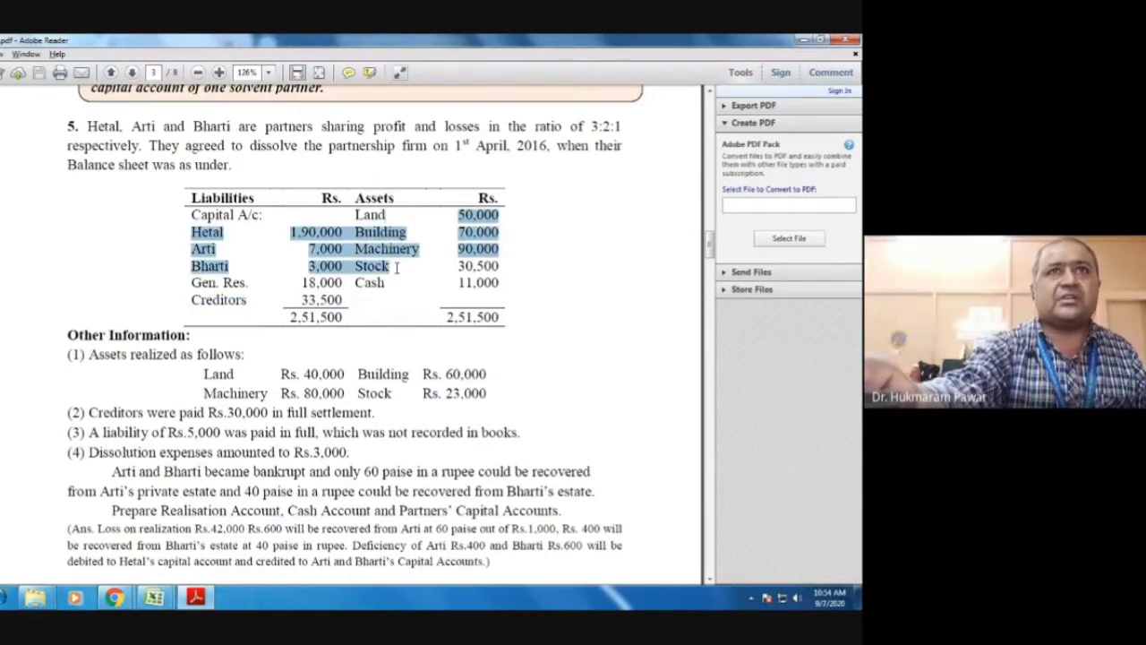
pyautogui.click(366, 289)
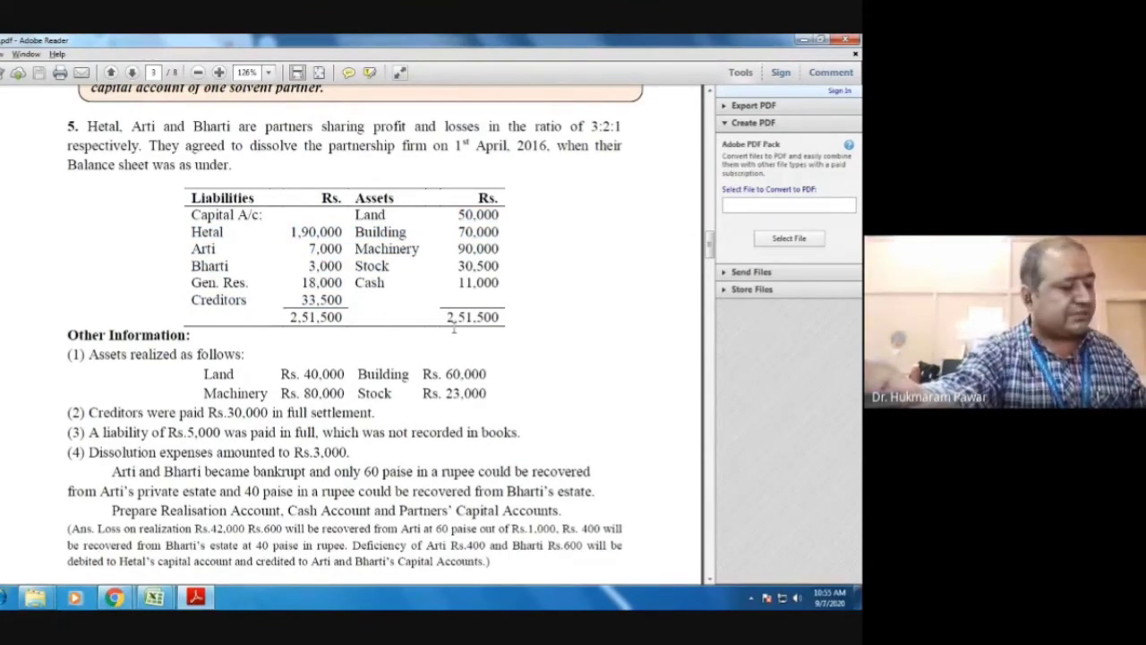
# Step: Review the realised asset values in the PDF's first item of other information against the asset entries in the Realisation Account
pyautogui.hotkey('alt', 'Tab')
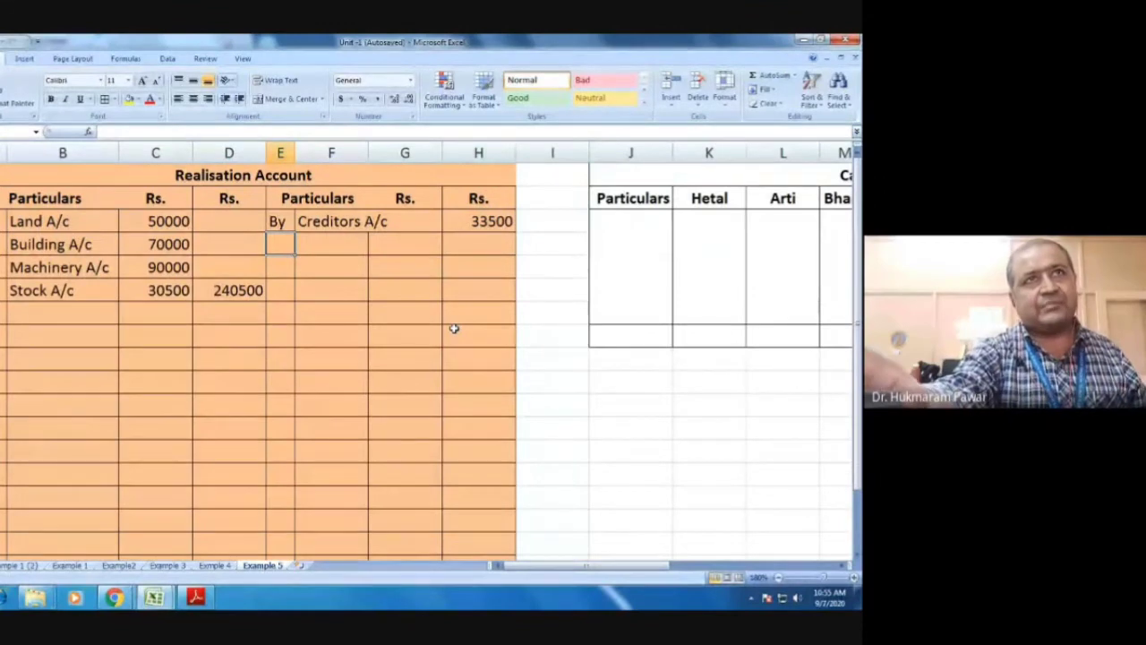
pyautogui.click(283, 272)
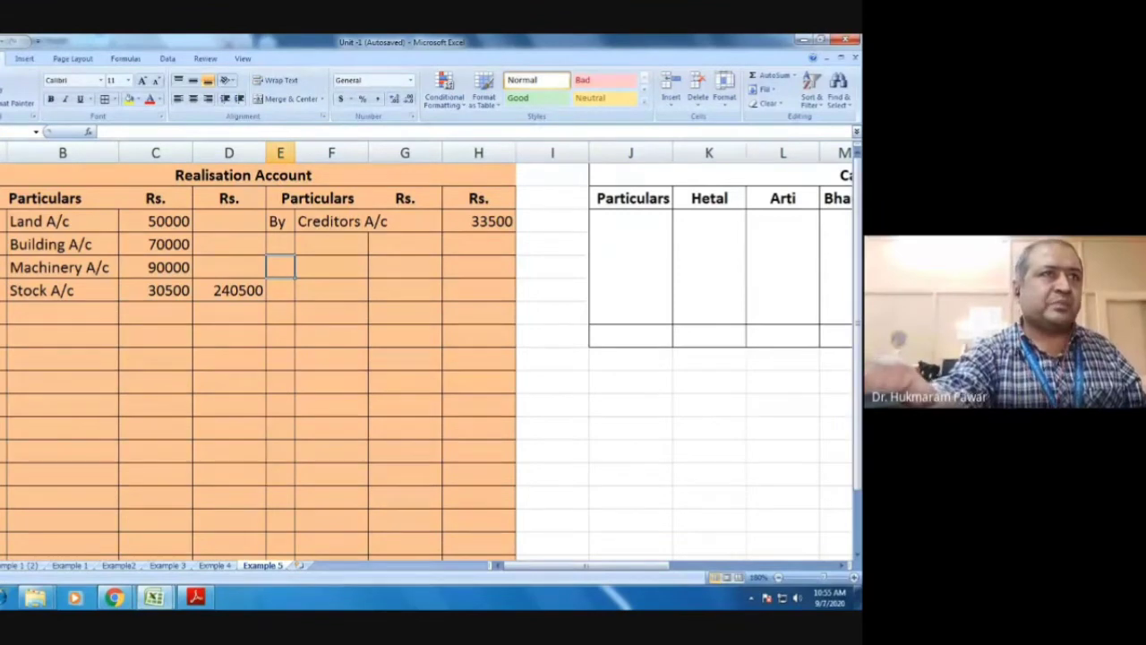
pyautogui.click(5, 334)
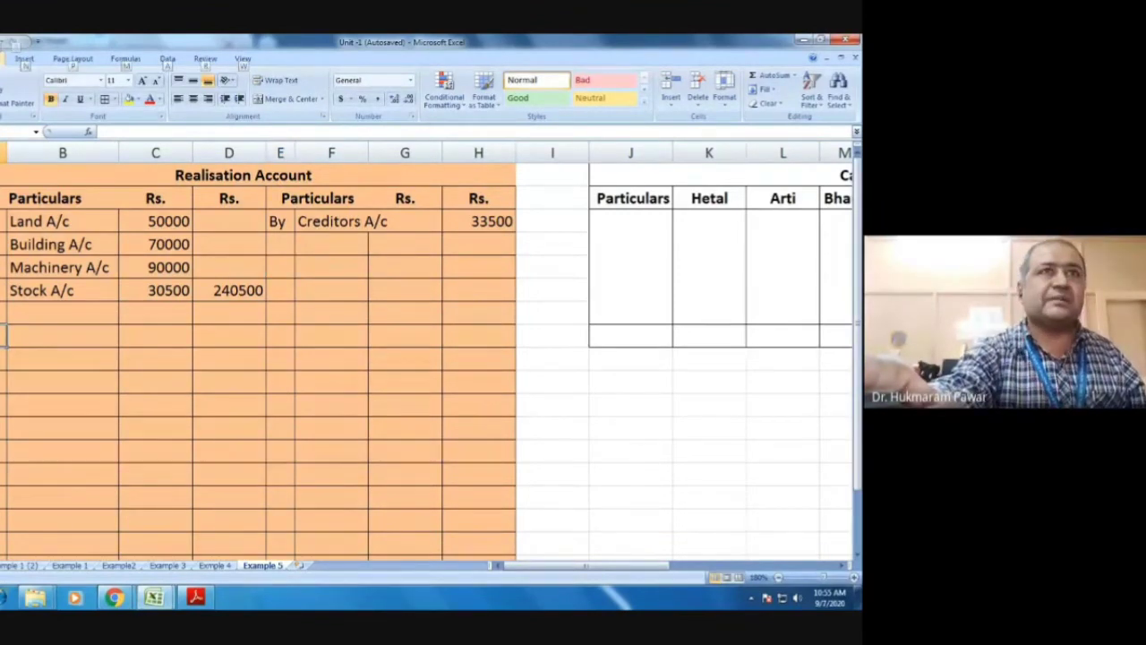
pyautogui.hotkey('alt', 'Tab')
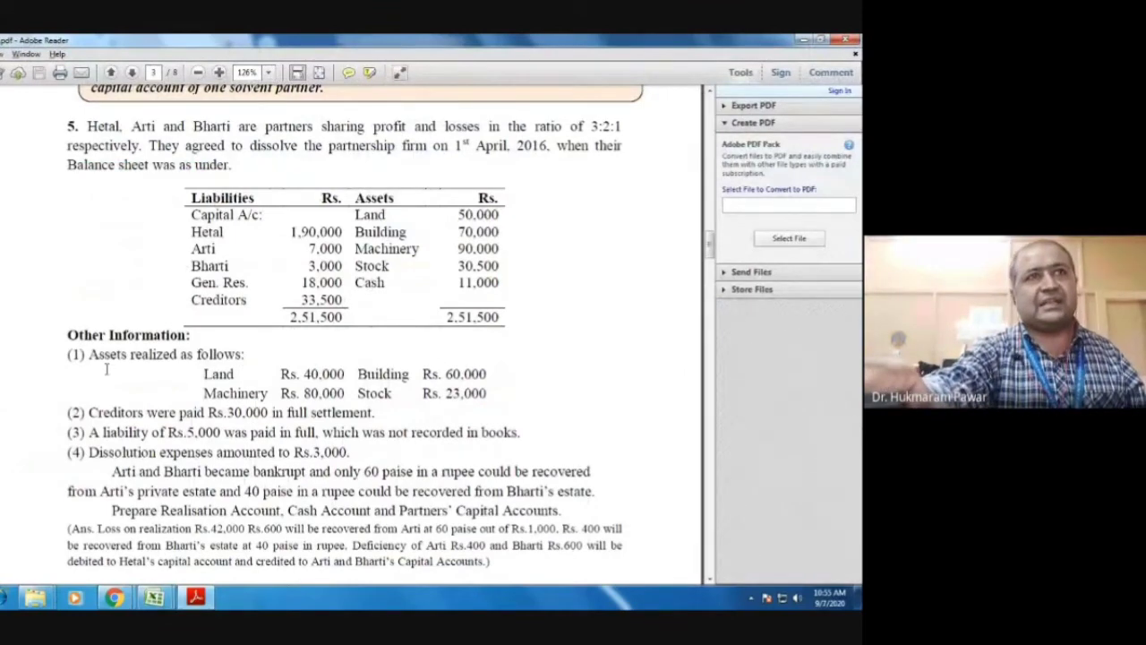
pyautogui.moveTo(90, 355); pyautogui.dragTo(484, 391)
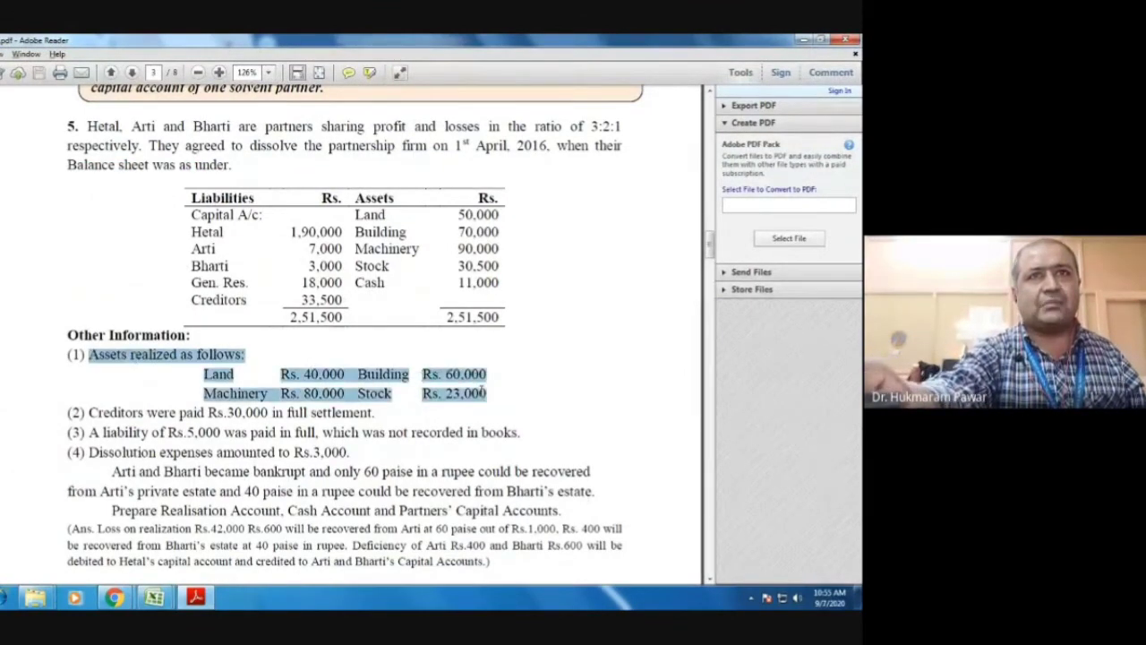
pyautogui.moveTo(90, 354); pyautogui.dragTo(447, 395)
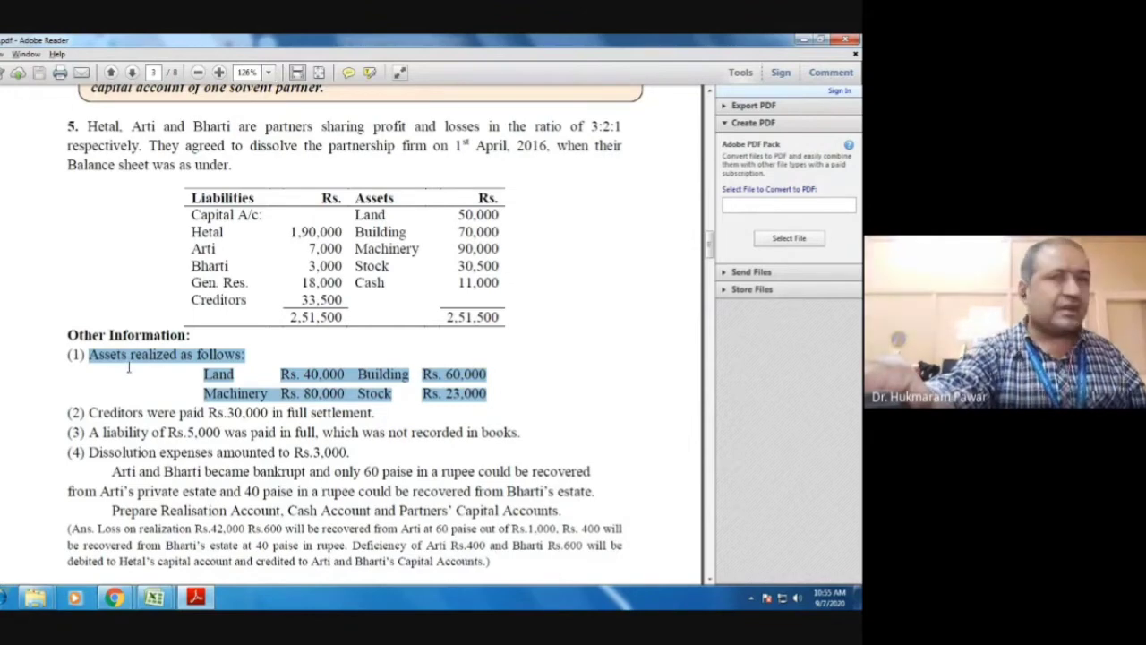
pyautogui.hotkey('alt', 'Tab')
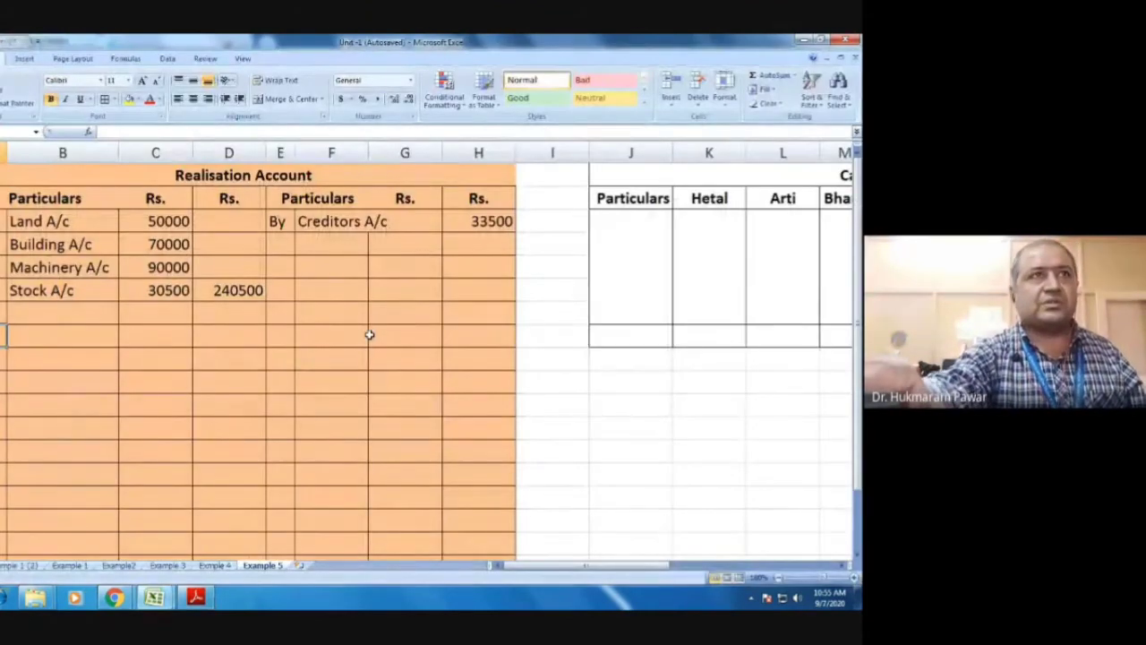
pyautogui.click(58, 228)
pyautogui.moveTo(59, 229); pyautogui.dragTo(61, 290)
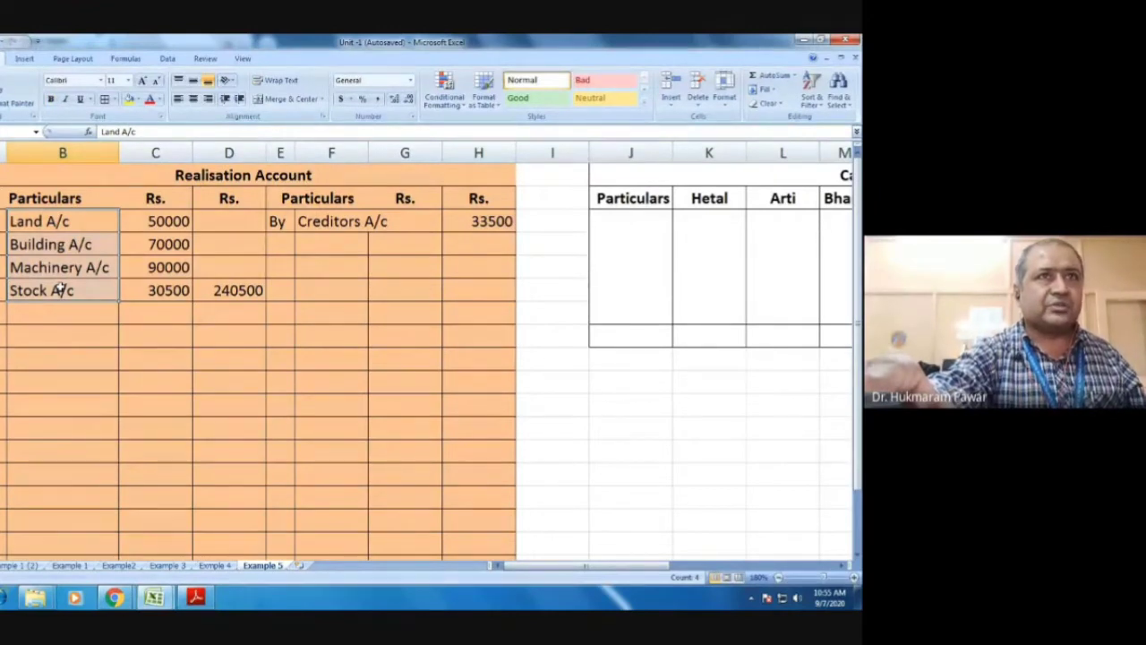
pyautogui.click(279, 319)
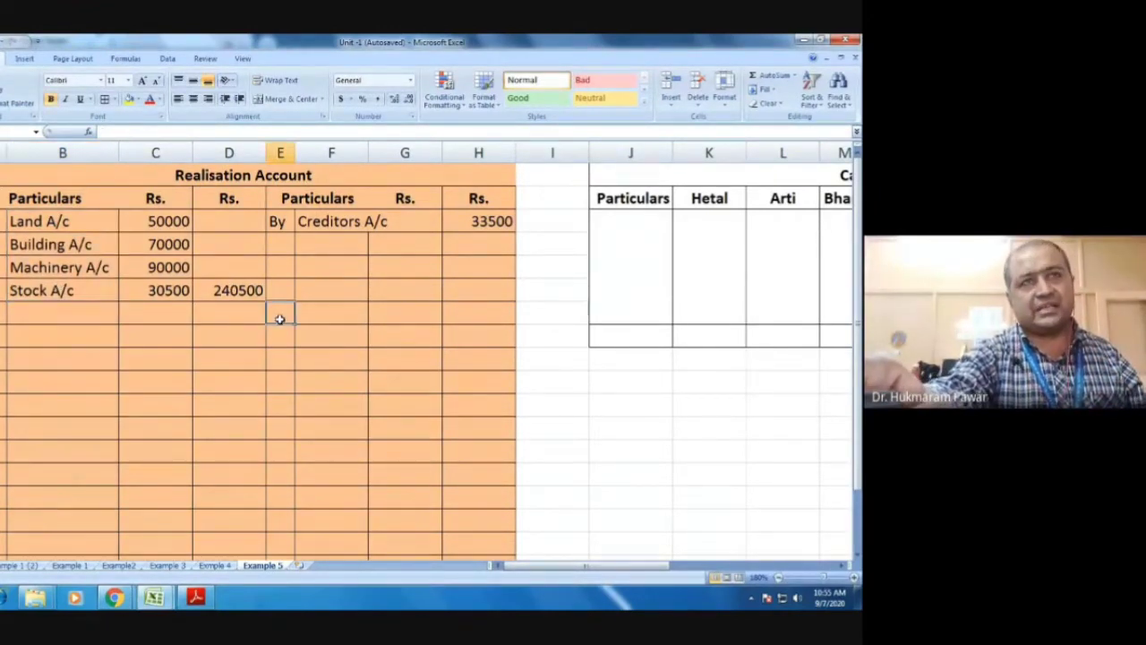
# Step: Enter "By" and "Cash A/c" on the Realisation Account's credit side, two rows below the Stock A/c row
pyautogui.click(277, 334)
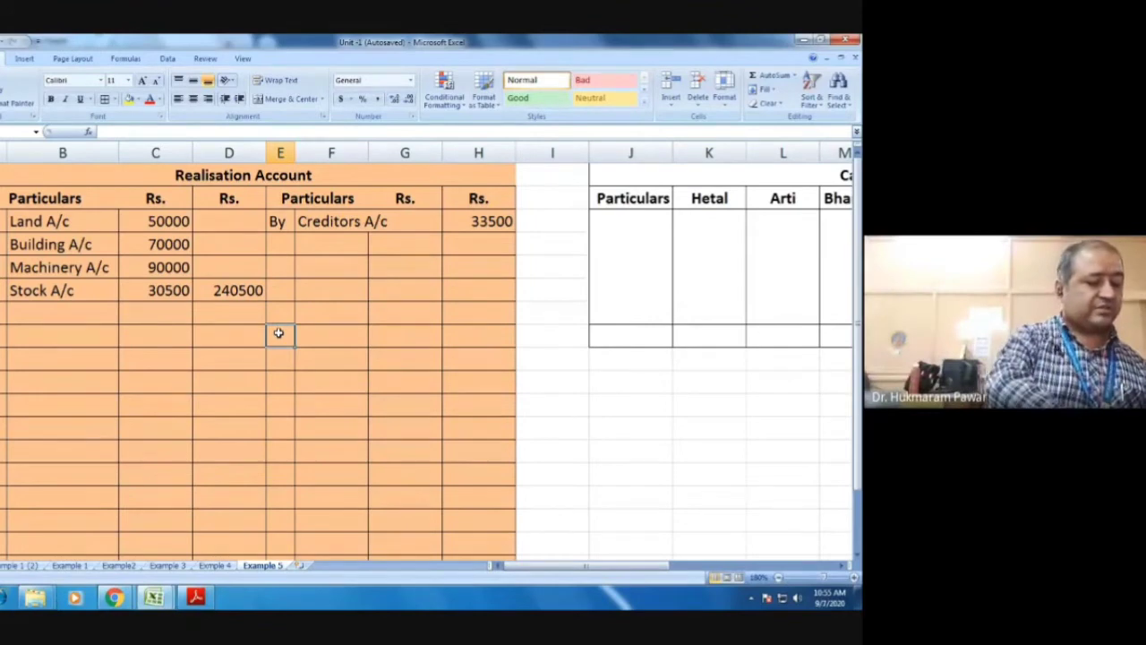
pyautogui.write('By')
pyautogui.press('Tab')
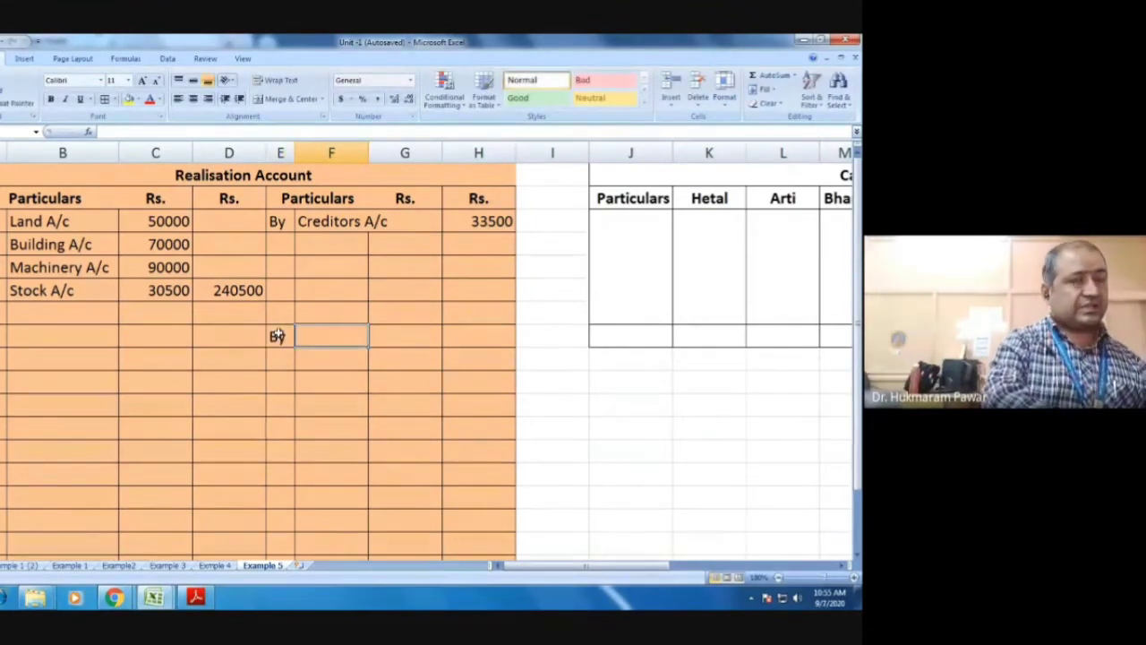
pyautogui.write('Cash A')
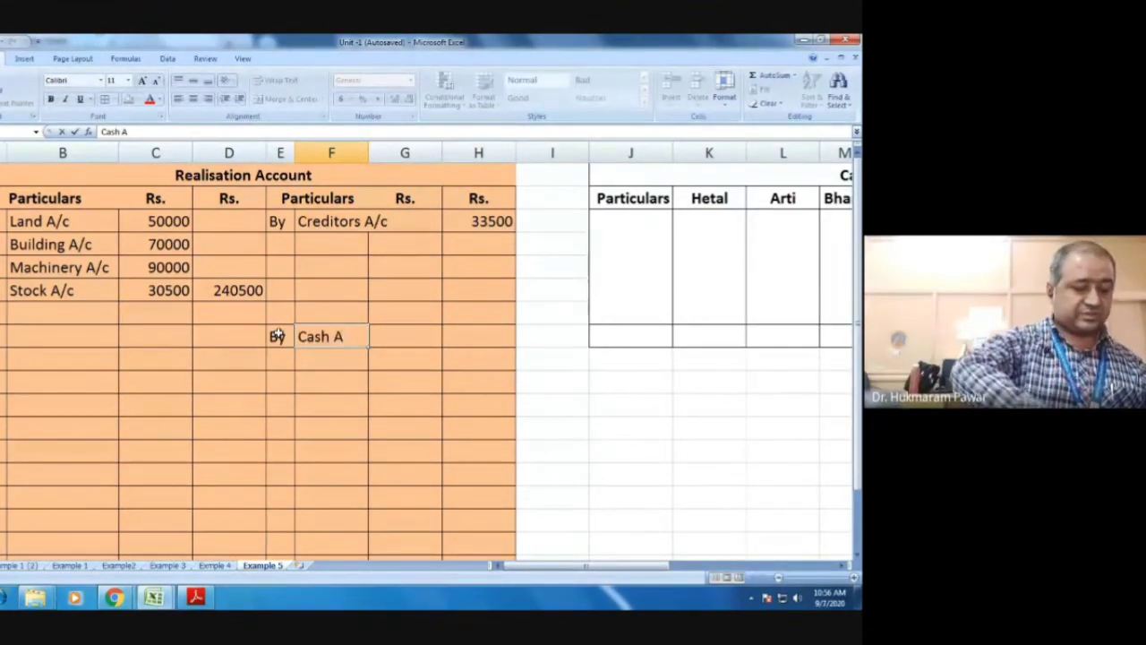
pyautogui.write('/c')
pyautogui.press('Return')
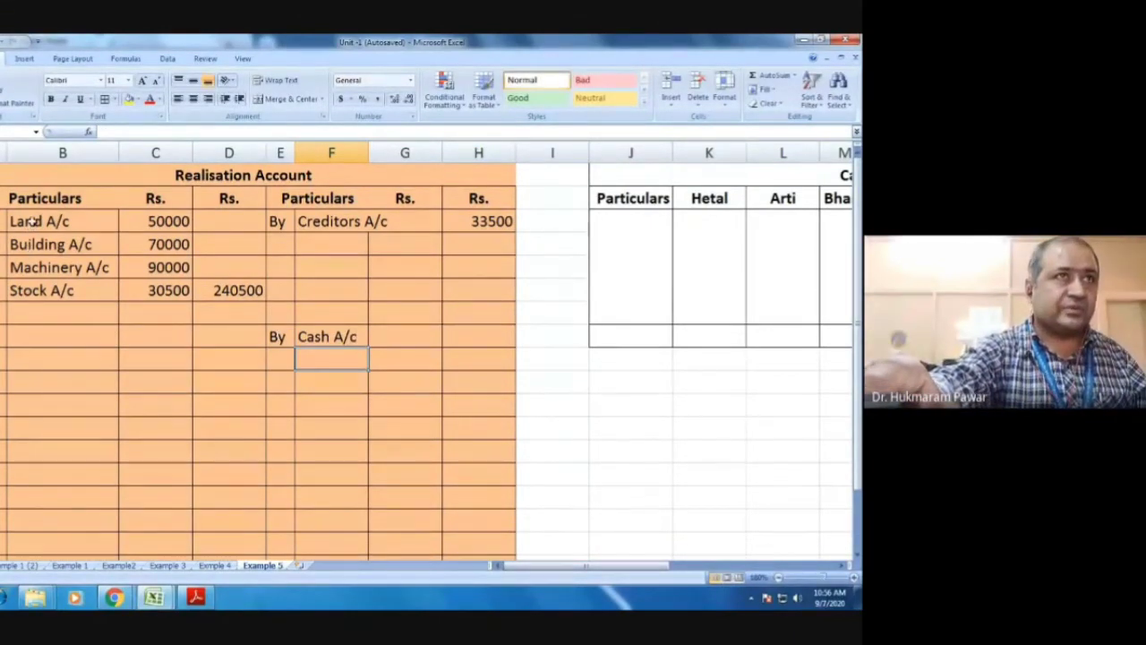
# Step: List Land, Building, Machinery and Stock in column F beneath the Cash A/c entry
pyautogui.write('Land')
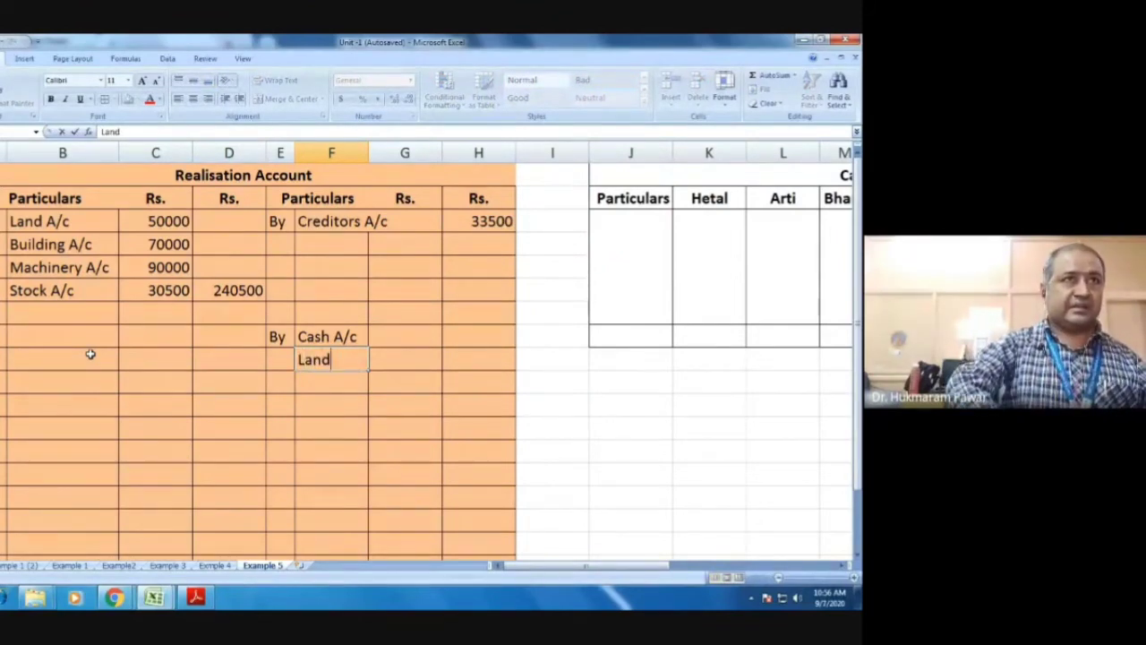
pyautogui.press('Return')
pyautogui.write('Building')
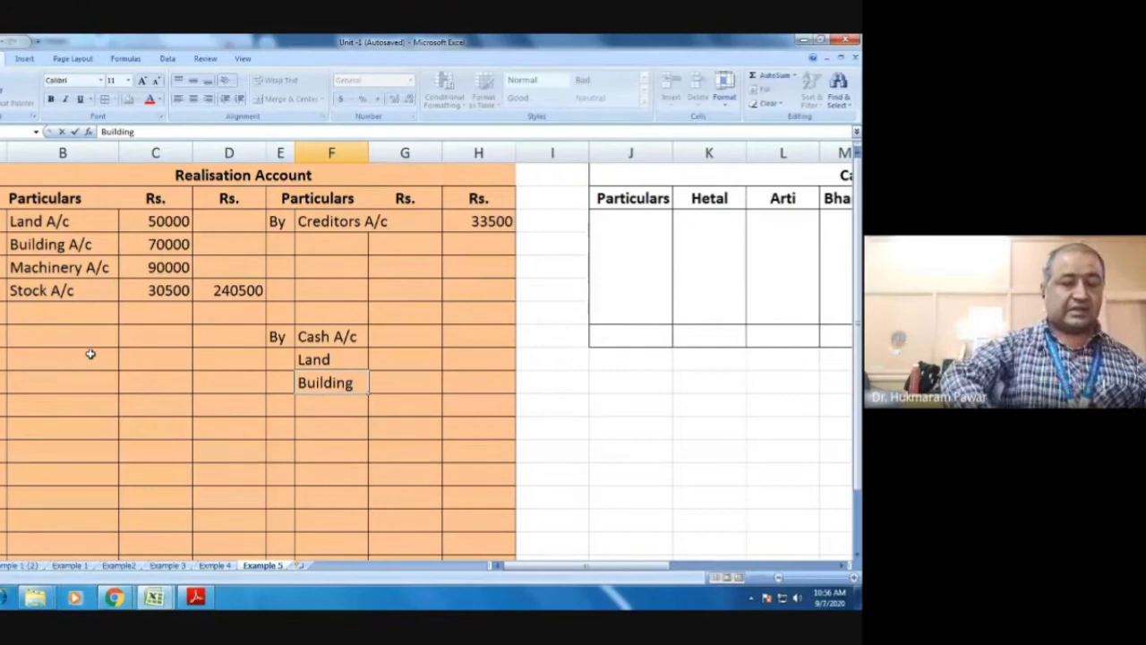
pyautogui.press('Return')
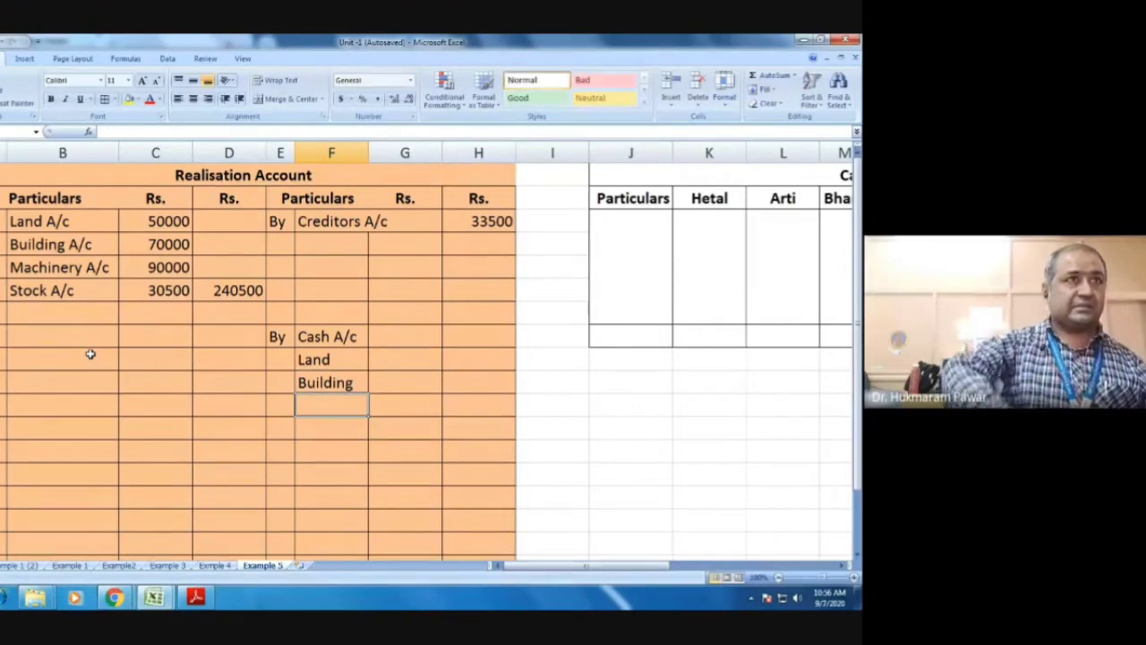
pyautogui.write('Machinery')
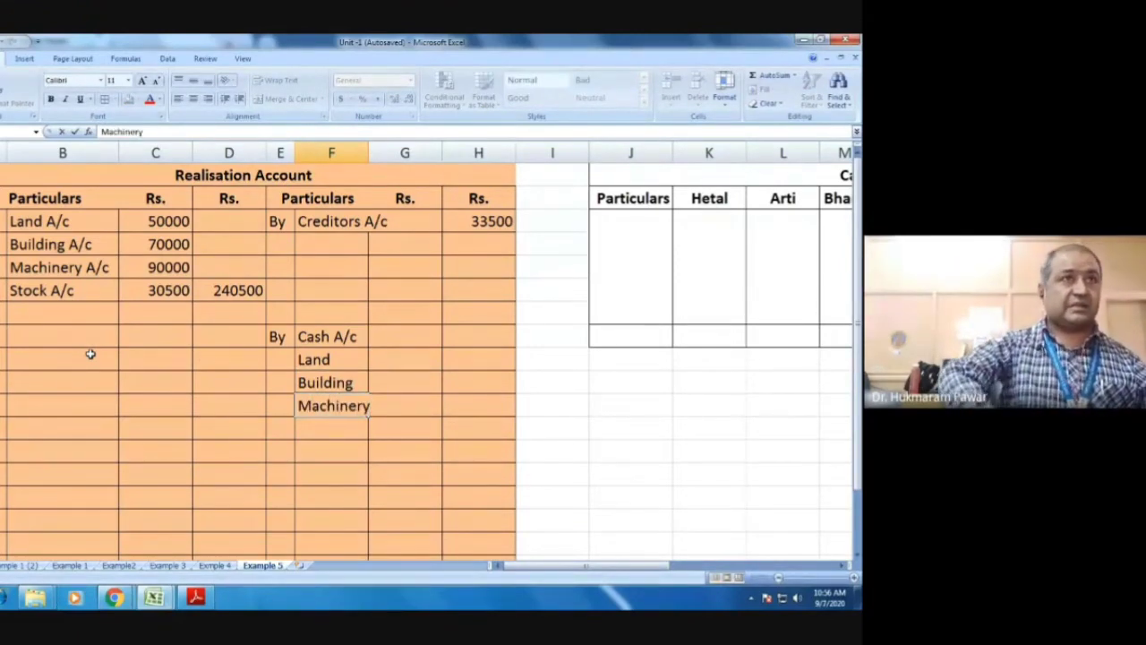
pyautogui.press('Return')
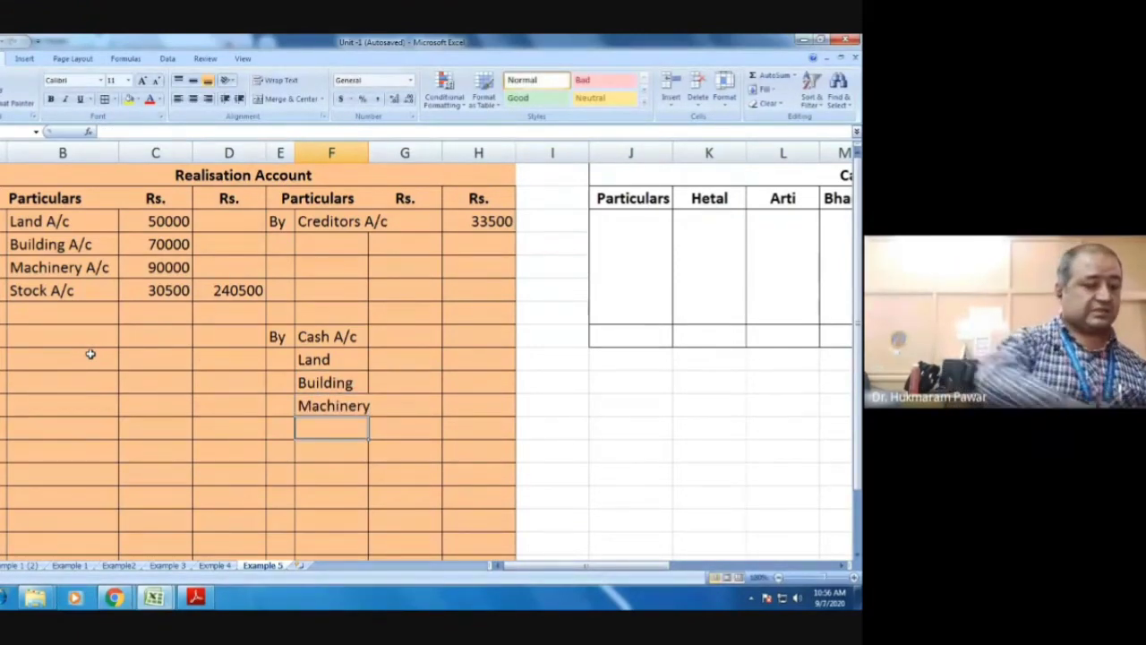
pyautogui.write('Stock')
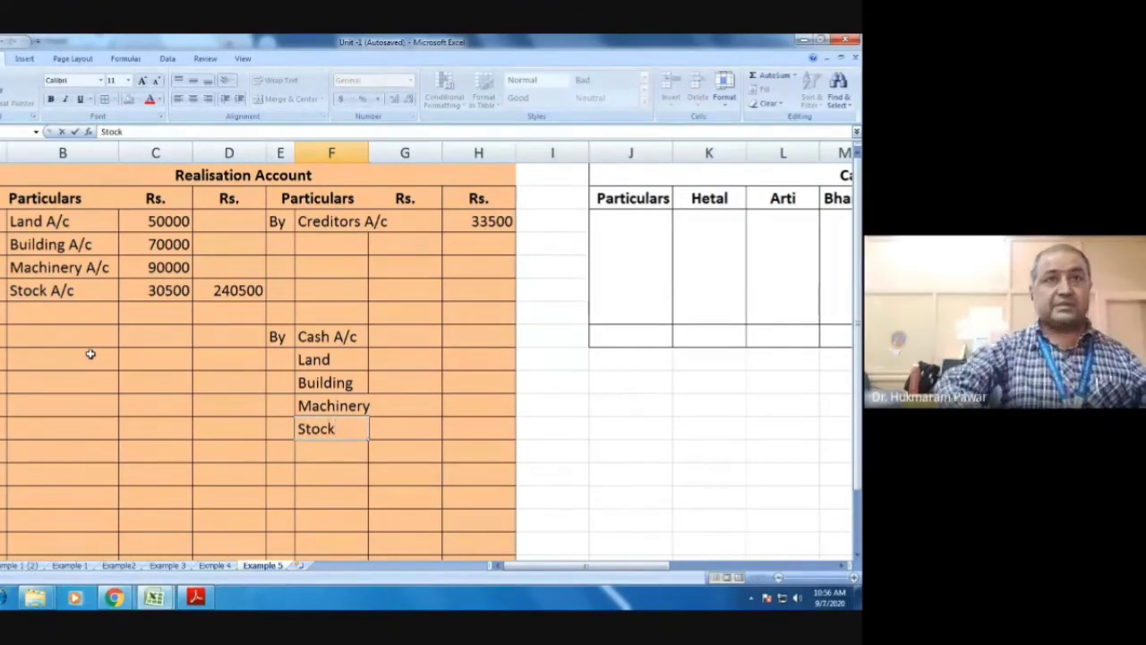
pyautogui.press('Tab')
# Step: Look up the amount realised for Land in the PDF, with column G of the Cash A/c row selected
pyautogui.press('Up')
pyautogui.press('Up')
pyautogui.press('Up')
pyautogui.press('Up')
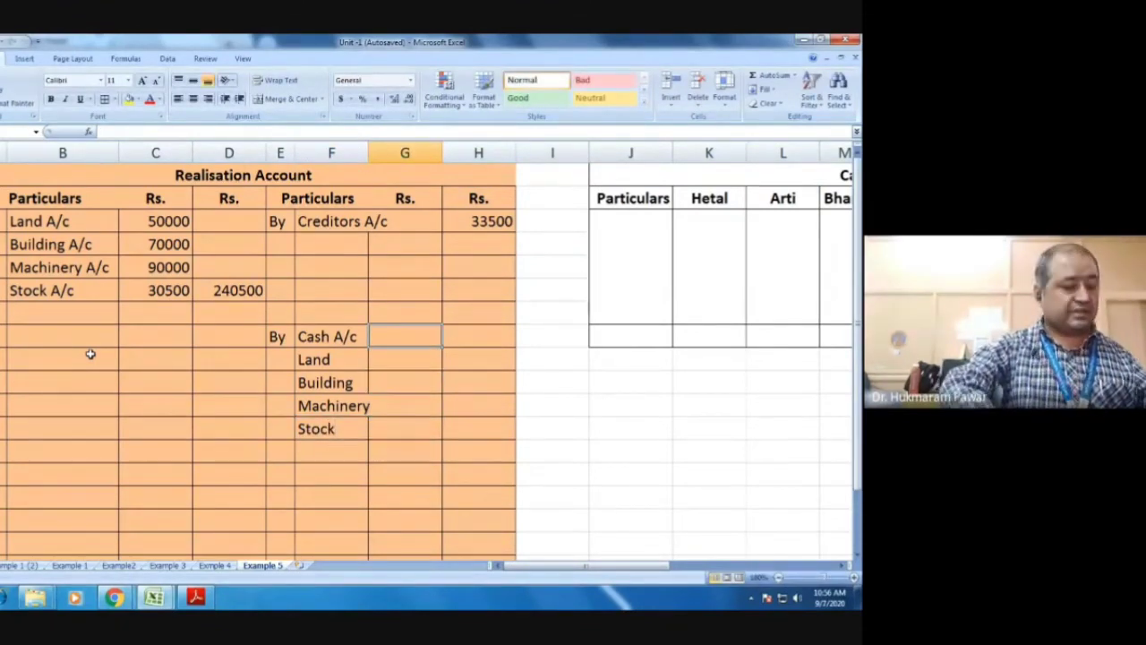
pyautogui.hotkey('alt', 'Tab')
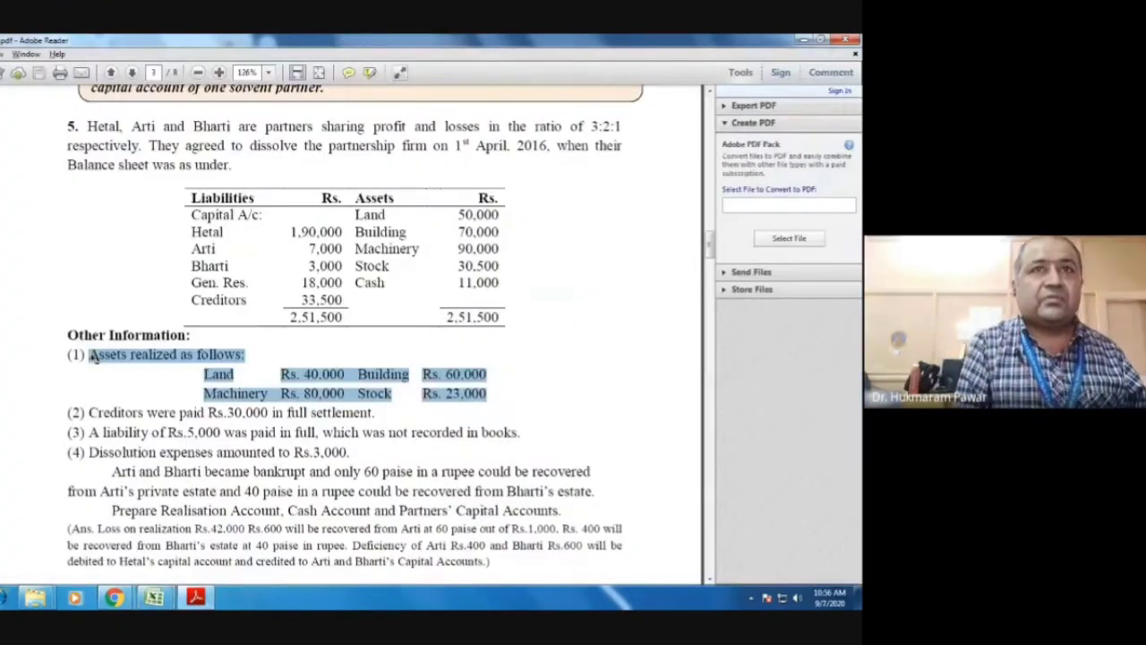
pyautogui.hotkey('alt', 'Tab')
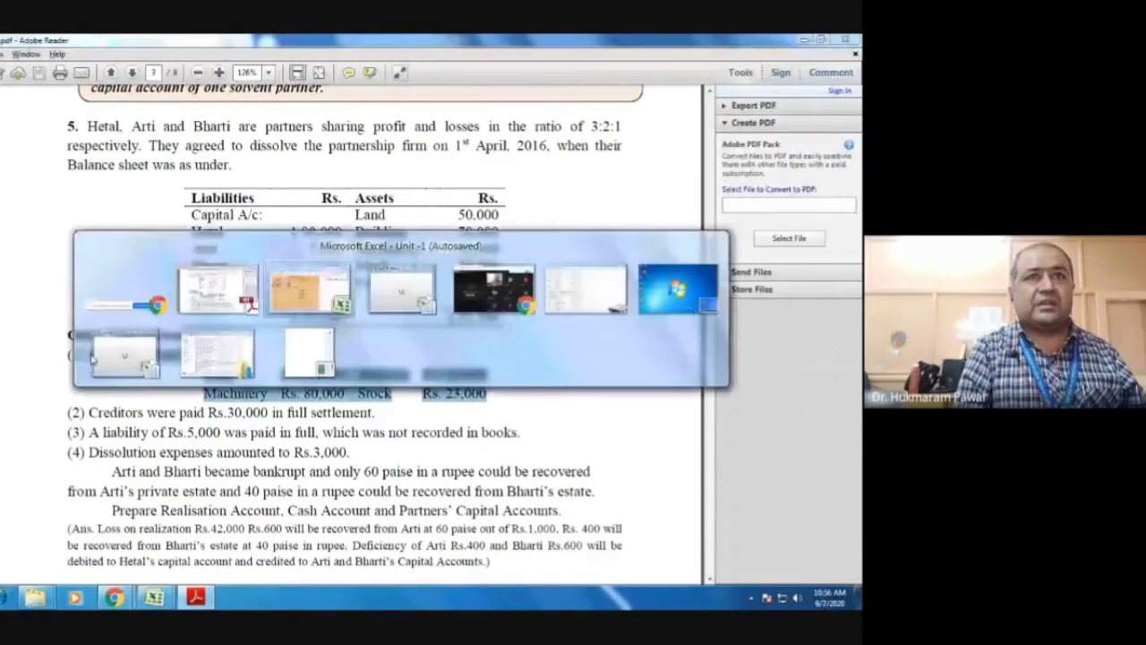
pyautogui.write('40000')
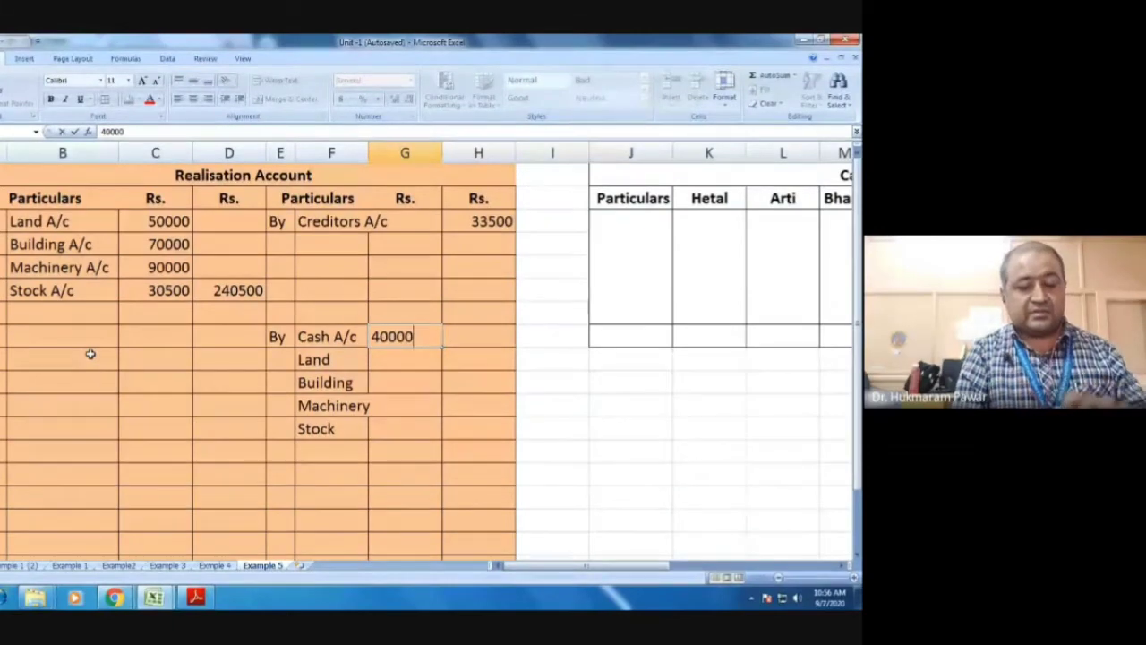
pyautogui.press('BackSpace')
pyautogui.press('BackSpace')
pyautogui.press('BackSpace')
pyautogui.press('BackSpace')
pyautogui.press('BackSpace')
# Step: Enter 40000 in column G of the Land row under Cash A/c
pyautogui.press('Return')
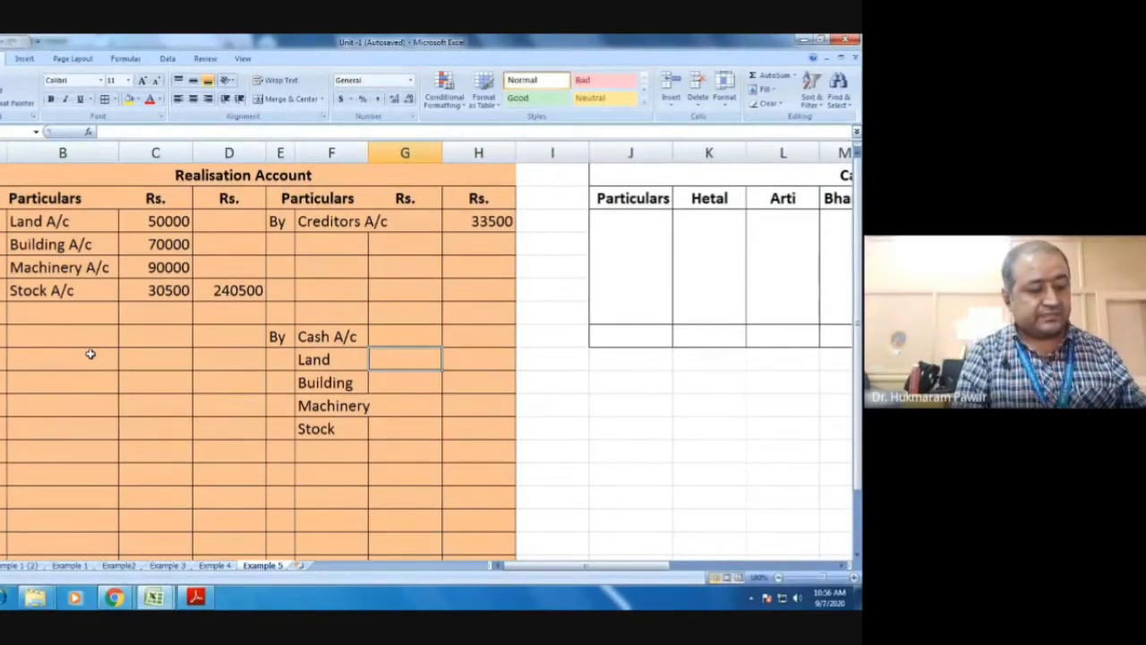
pyautogui.write('40000')
pyautogui.press('Return')
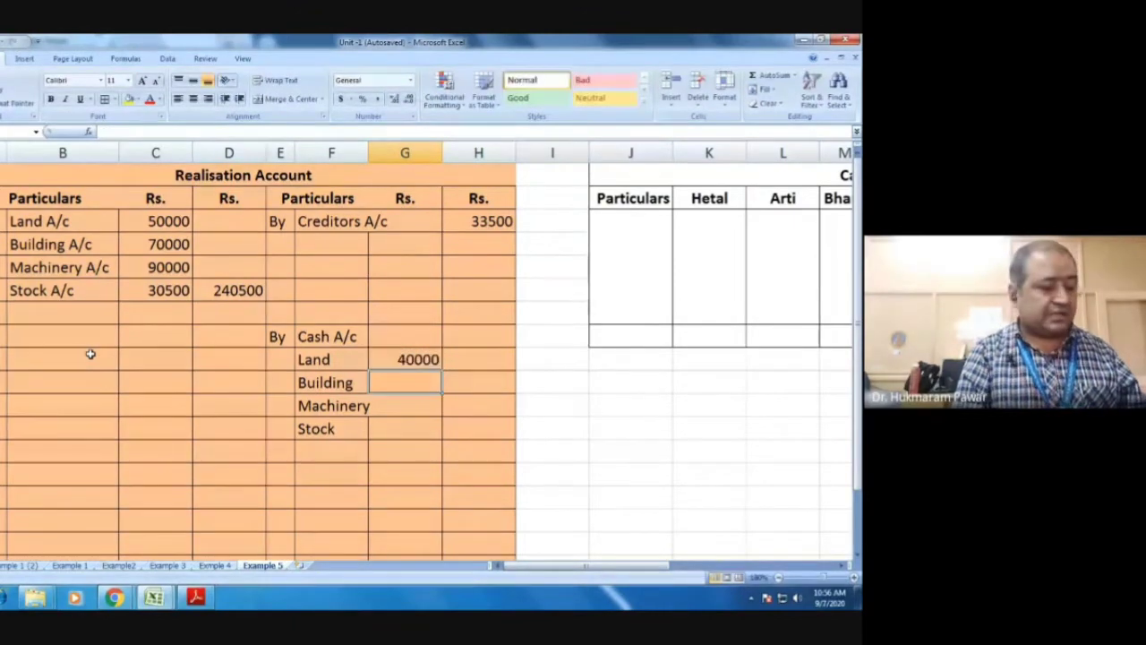
# Step: Look up the other realised amounts in the PDF and enter 60000 for Building, 80000 for Machinery and 23000 for Stock in column G
pyautogui.hotkey('alt', 'Tab')
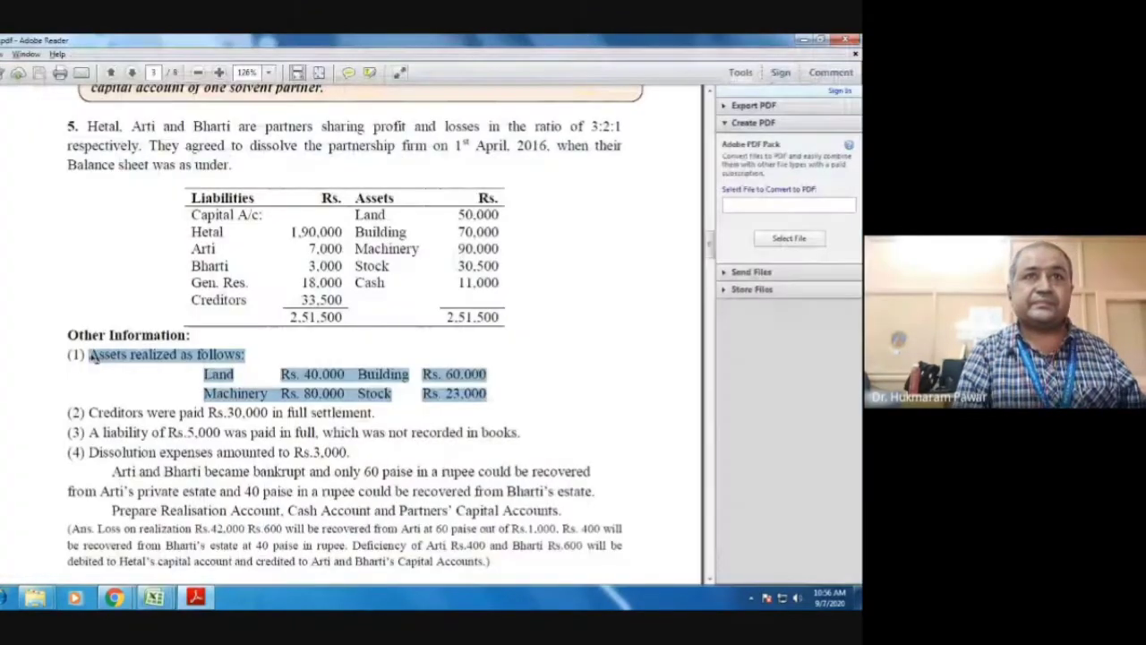
pyautogui.hotkey('alt', 'Tab')
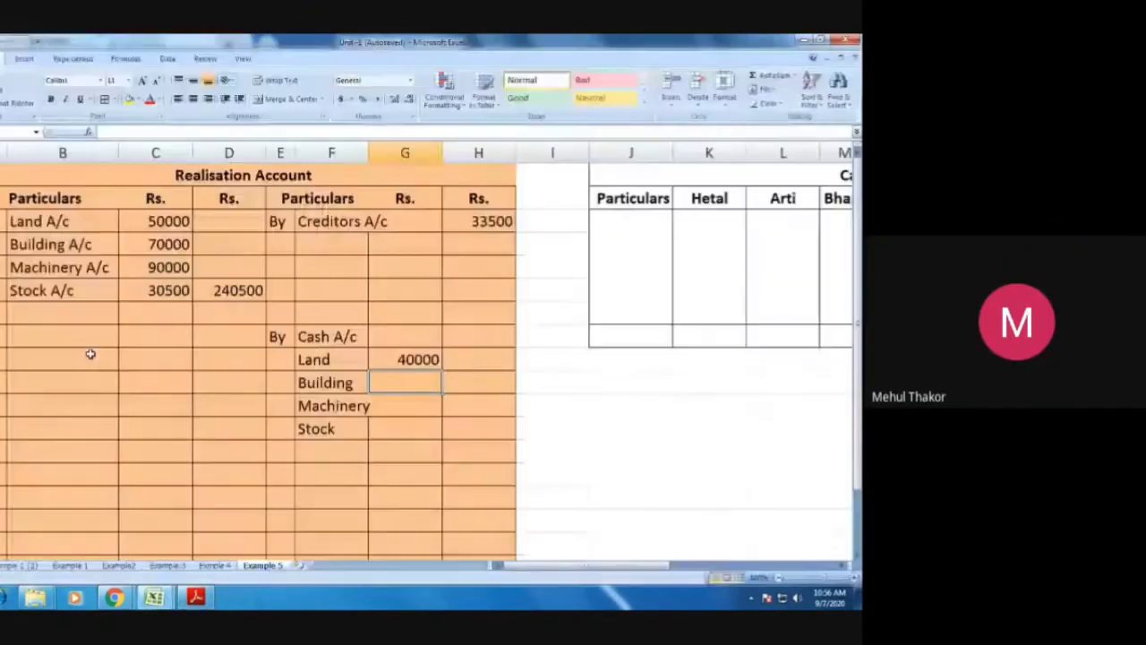
pyautogui.write('60000')
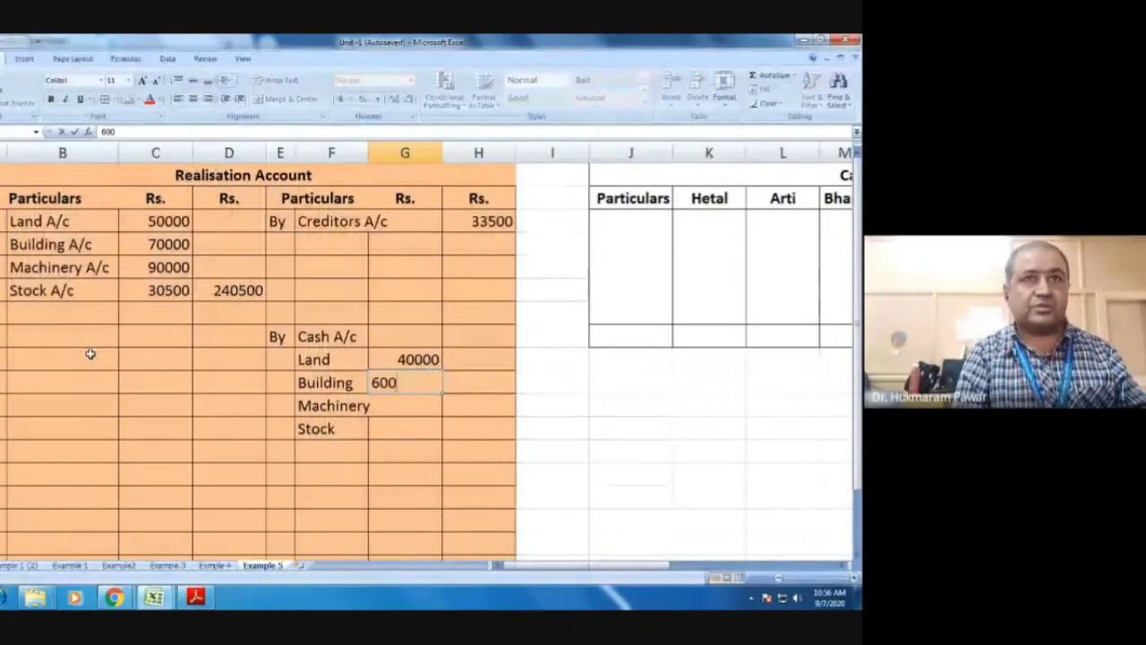
pyautogui.press('Return')
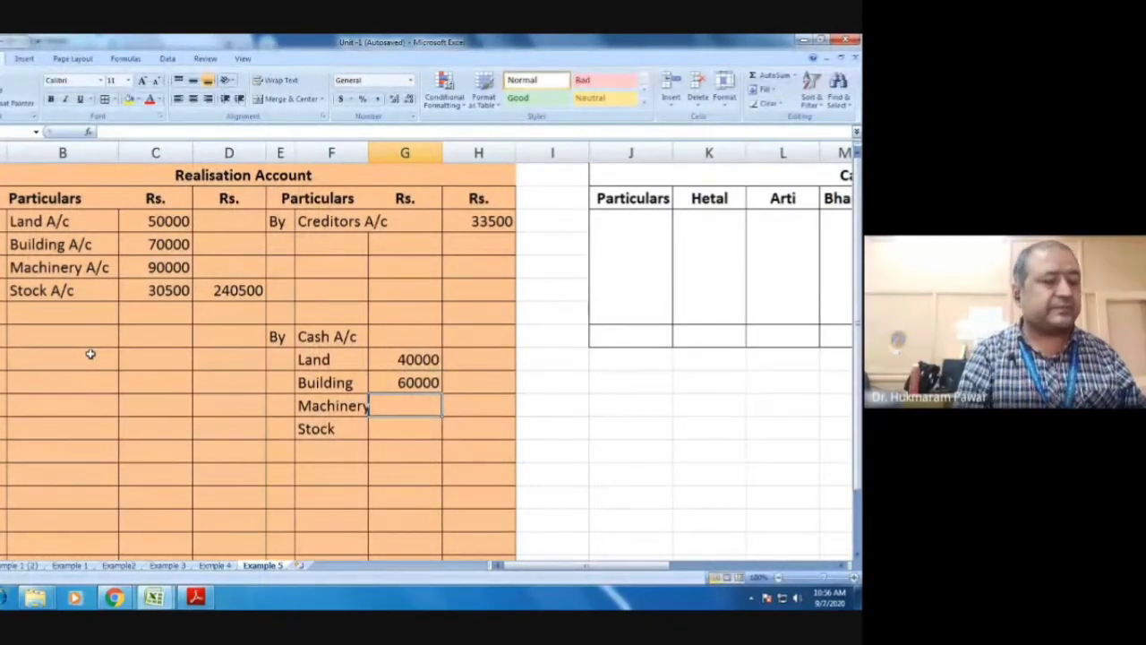
pyautogui.write('80000')
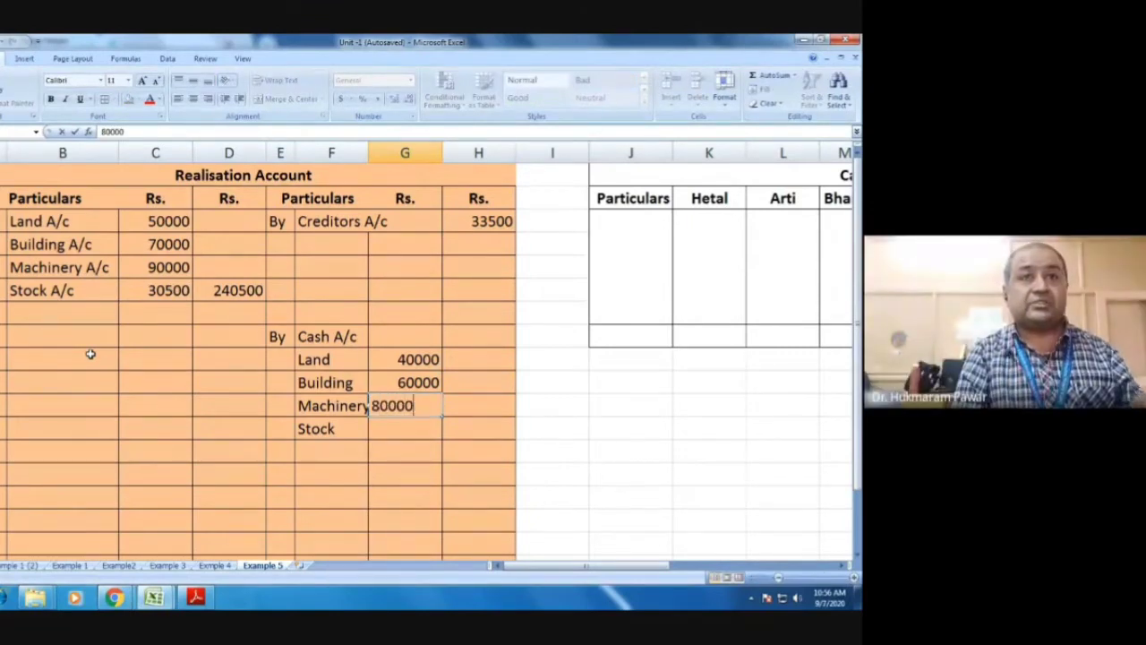
pyautogui.press('Return')
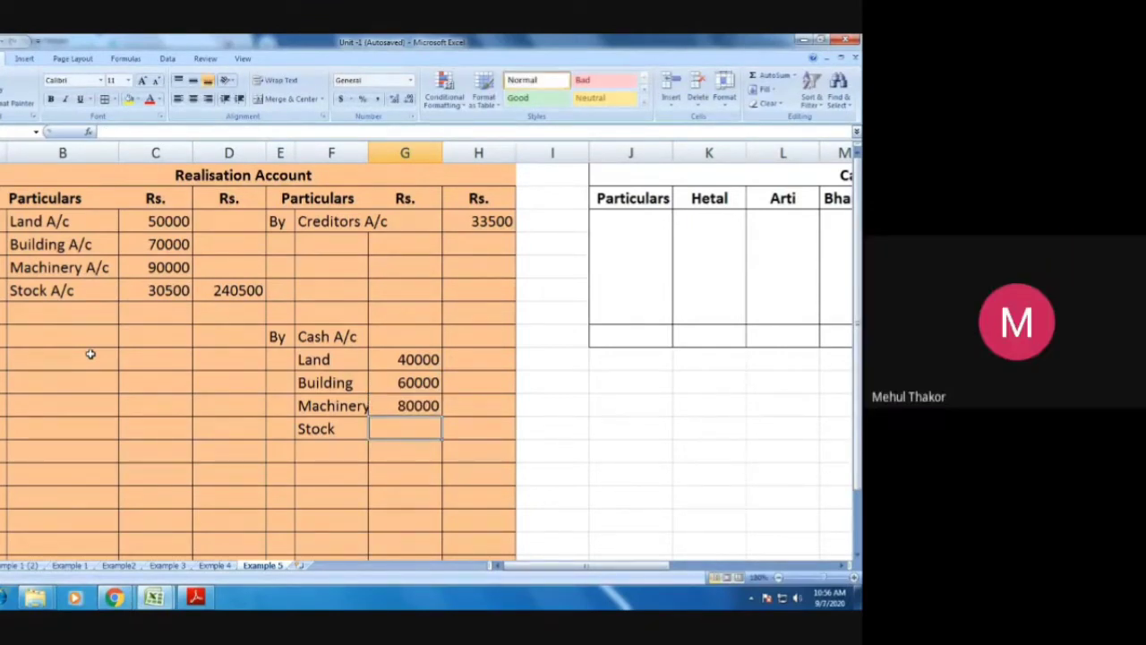
pyautogui.write('23')
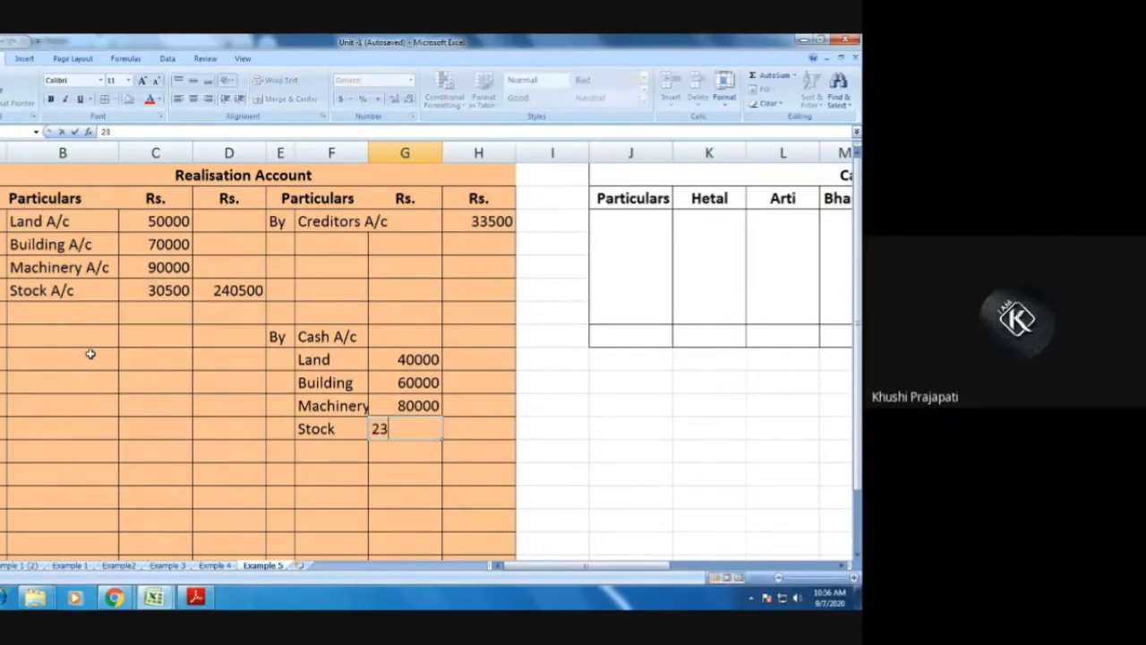
pyautogui.write('000')
pyautogui.press('Tab')
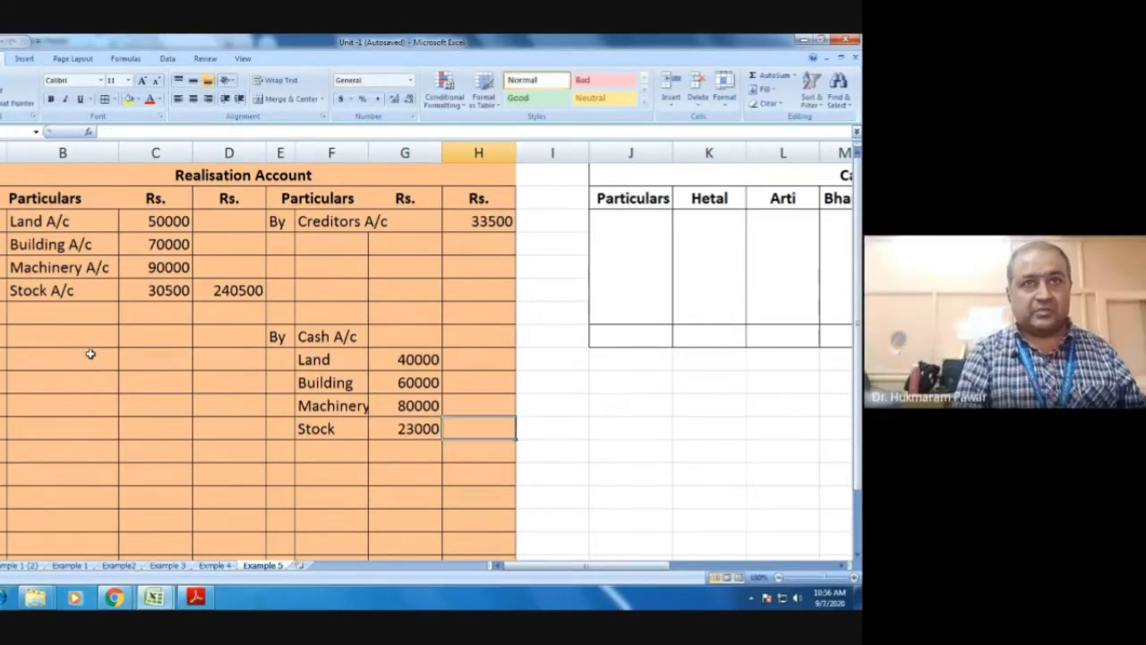
# Step: Enter the total 203000 in column H of the Stock row under Cash A/c in the Realisation Account
pyautogui.press('Up')
pyautogui.press('Up')
pyautogui.press('Up')
pyautogui.press('Down')
pyautogui.press('Down')
pyautogui.press('Down')
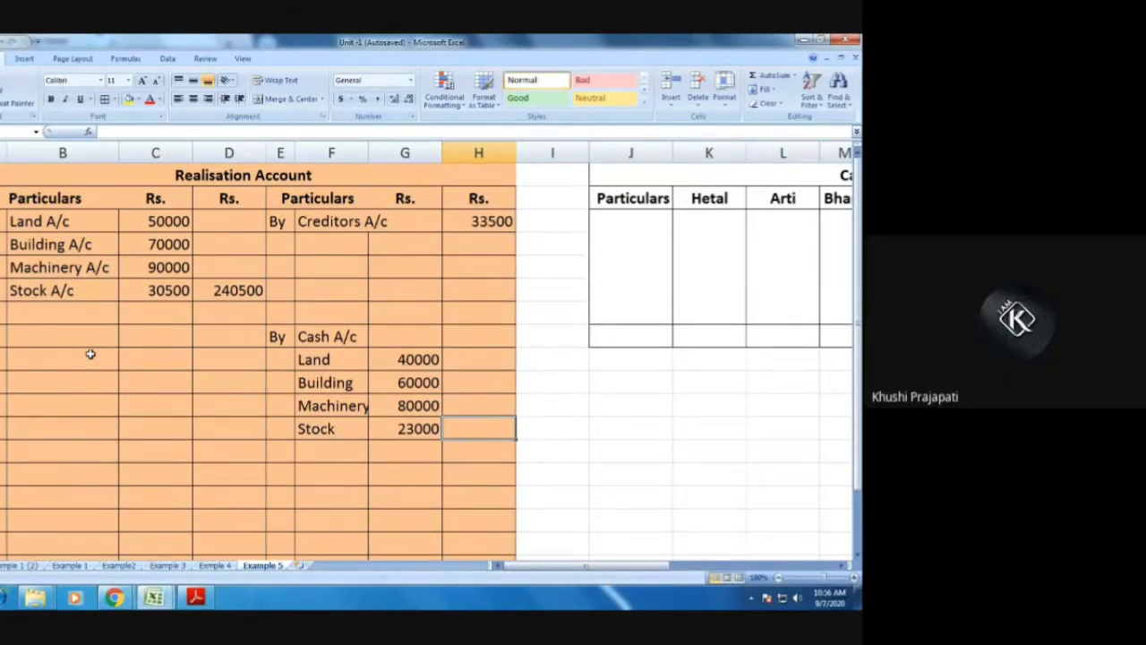
pyautogui.write('20300')
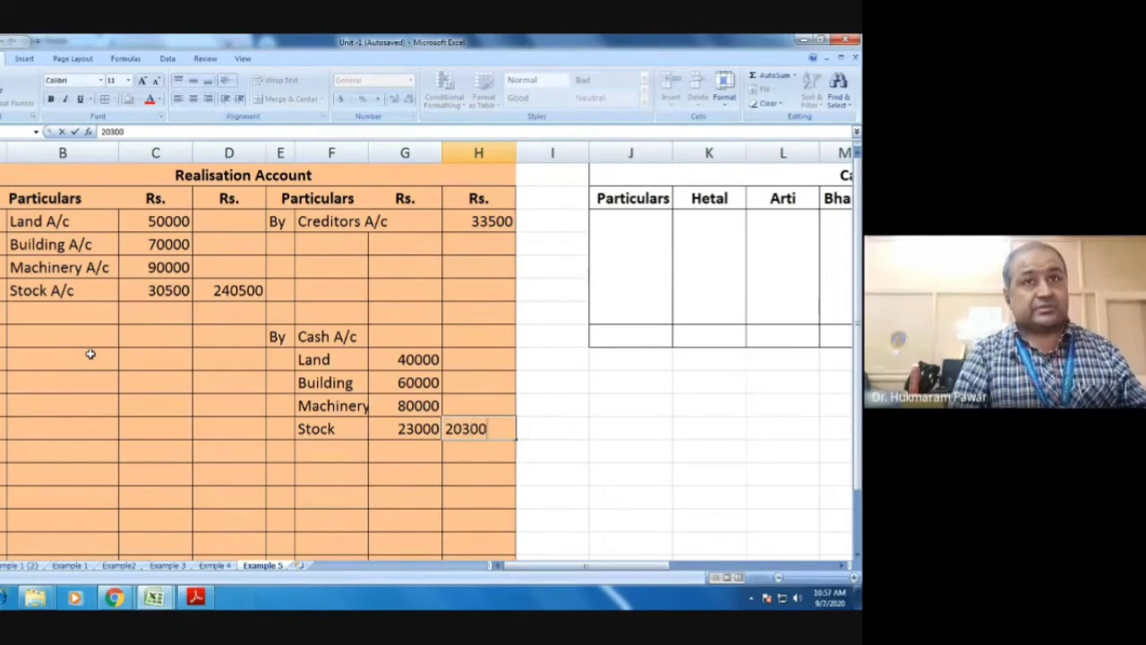
pyautogui.write('0')
pyautogui.press('Tab')
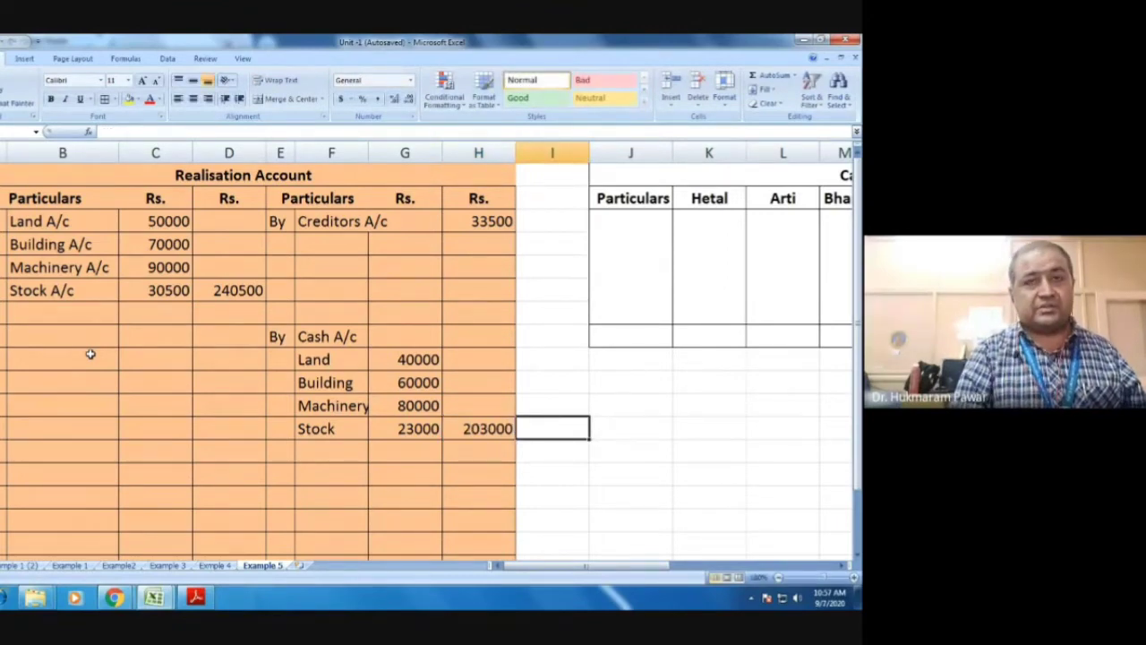
# Step: Add the entry "To Realisation A/c" beneath To Balance B/d in column S of the Cash Account
pyautogui.press('Right')
pyautogui.press('Right')
pyautogui.press('Right')
pyautogui.press('Right')
pyautogui.press('Right')
pyautogui.press('Right')
pyautogui.press('Right')
pyautogui.press('Right')
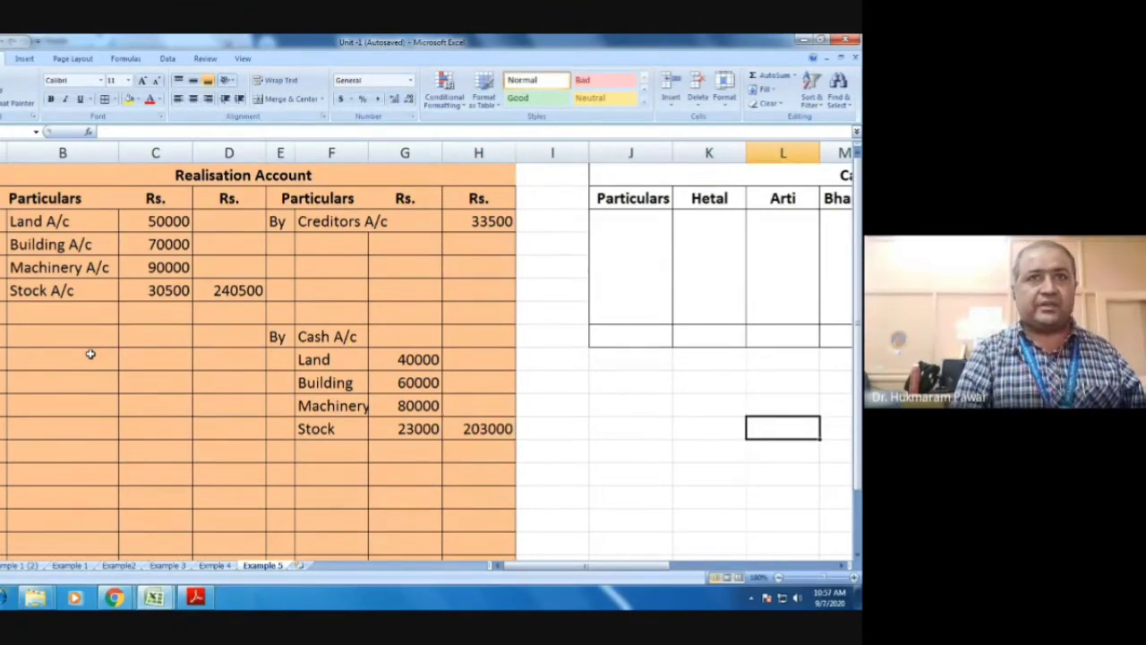
pyautogui.press('Right')
pyautogui.press('Right')
pyautogui.press('Right')
pyautogui.press('Down')
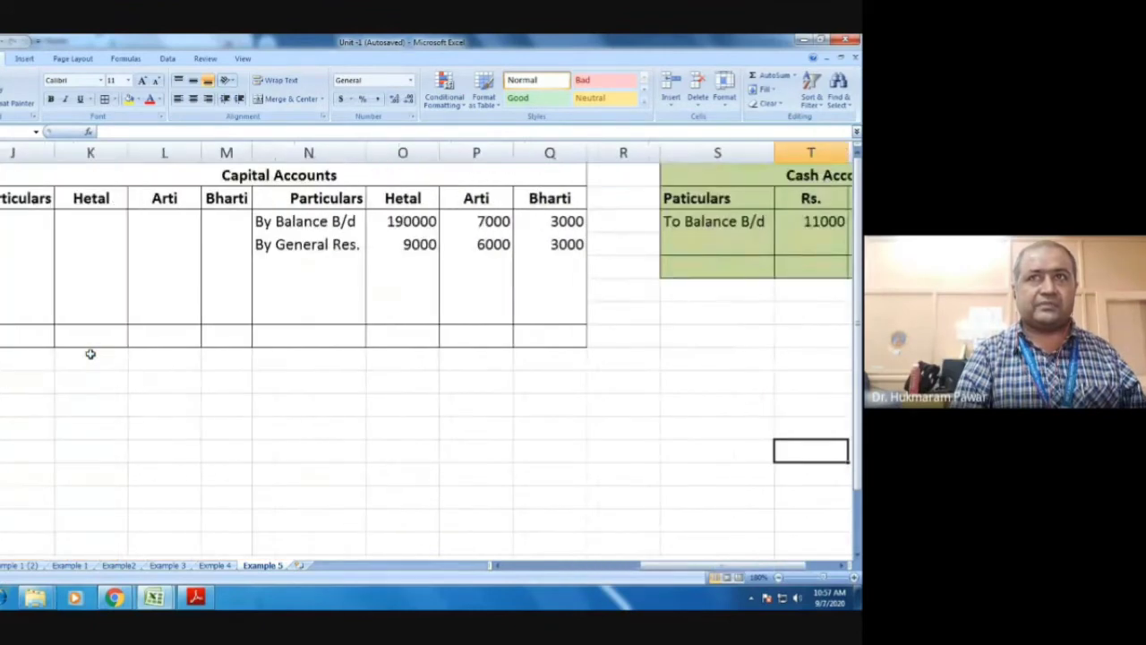
pyautogui.press('Up')
pyautogui.press('Up')
pyautogui.press('Up')
pyautogui.press('Up')
pyautogui.press('Up')
pyautogui.press('Up')
pyautogui.press('Up')
pyautogui.press('Up')
pyautogui.press('Up')
pyautogui.press('Up')
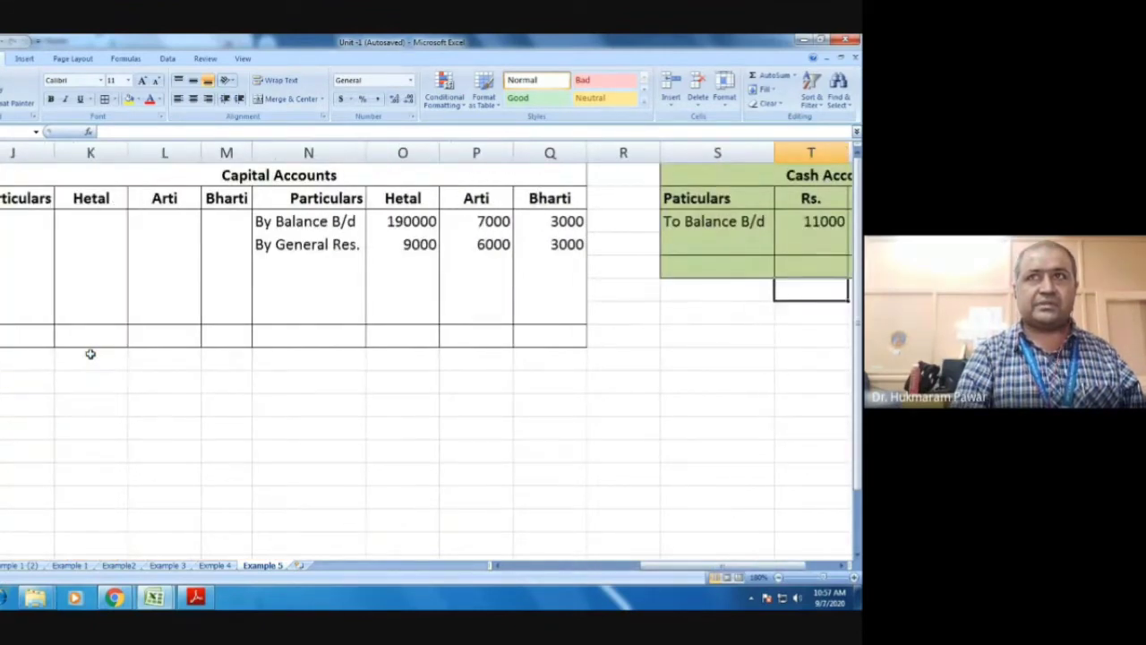
pyautogui.press('Down')
pyautogui.press('Left')
pyautogui.press('Left')
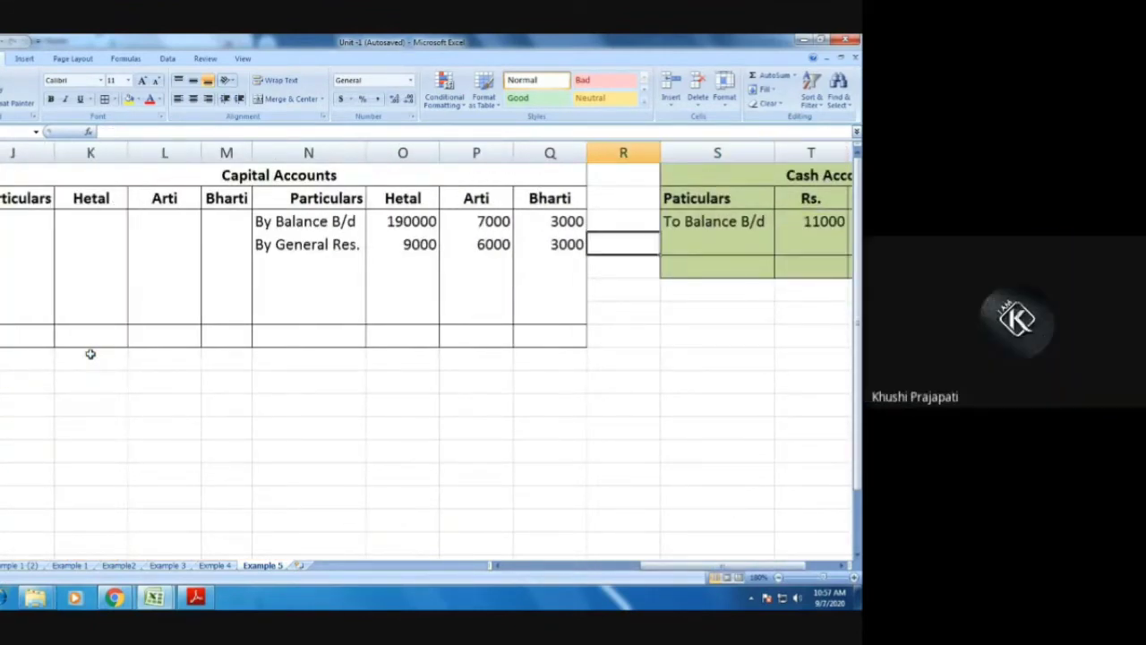
pyautogui.press('Right')
pyautogui.write('T')
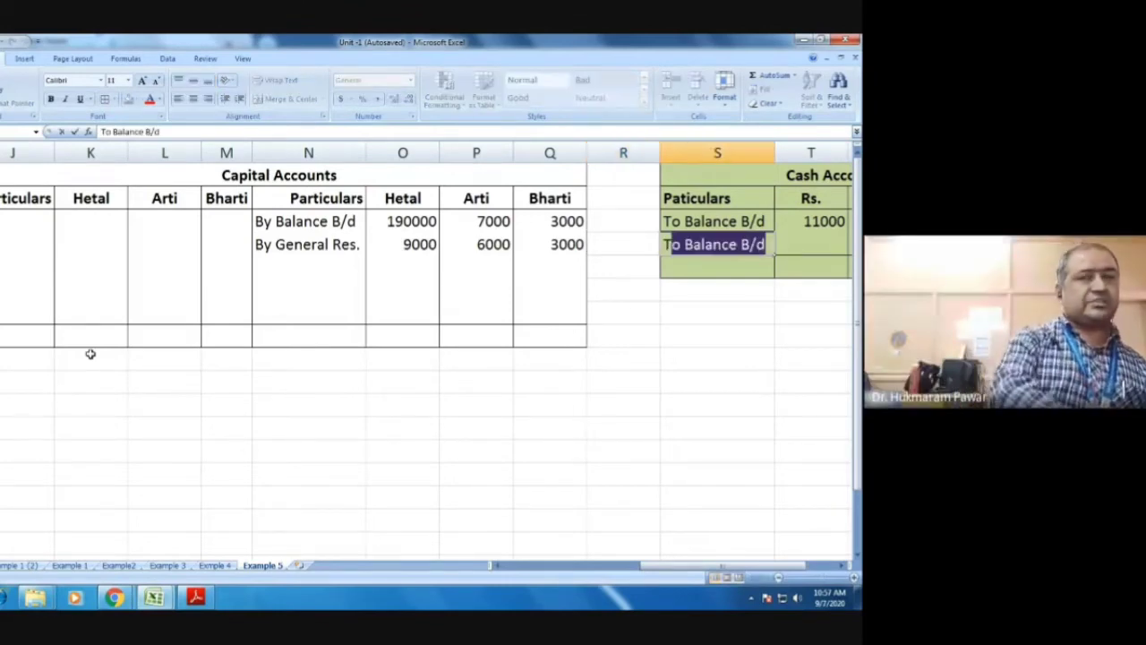
pyautogui.write('o Rea')
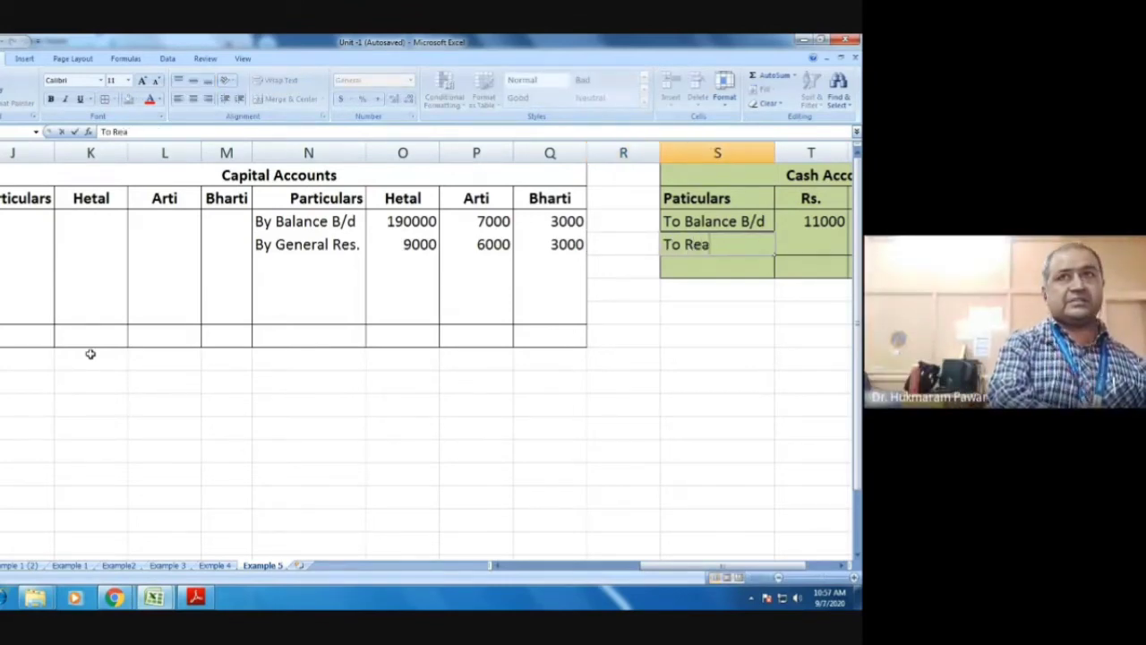
pyautogui.write('lisation A')
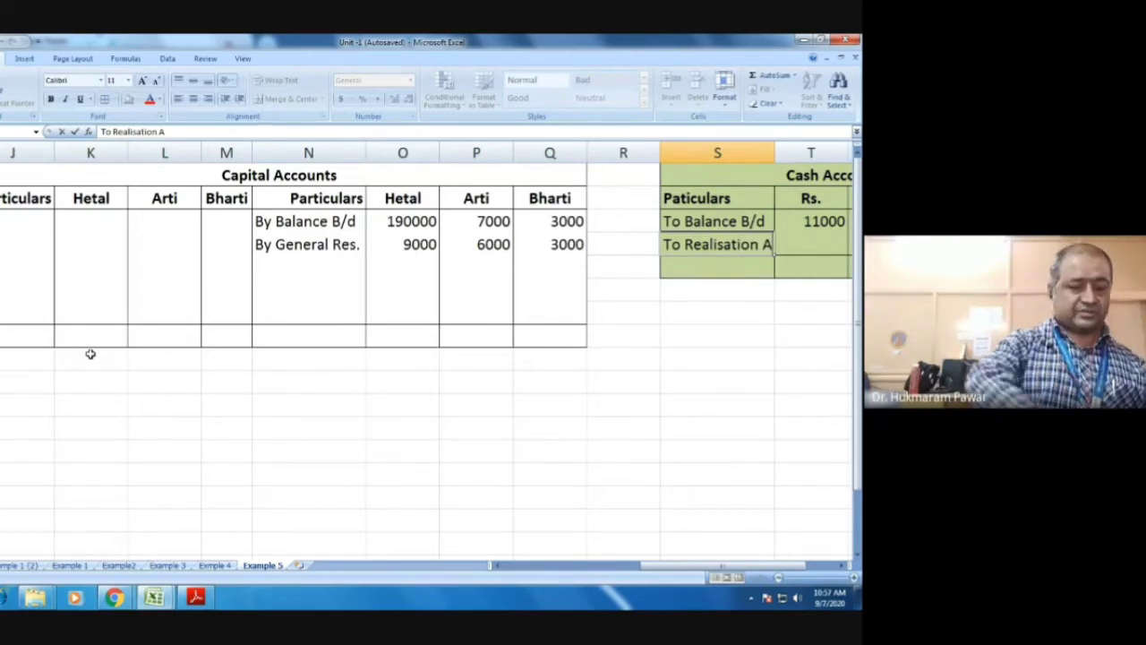
pyautogui.write('/c')
pyautogui.press('Tab')
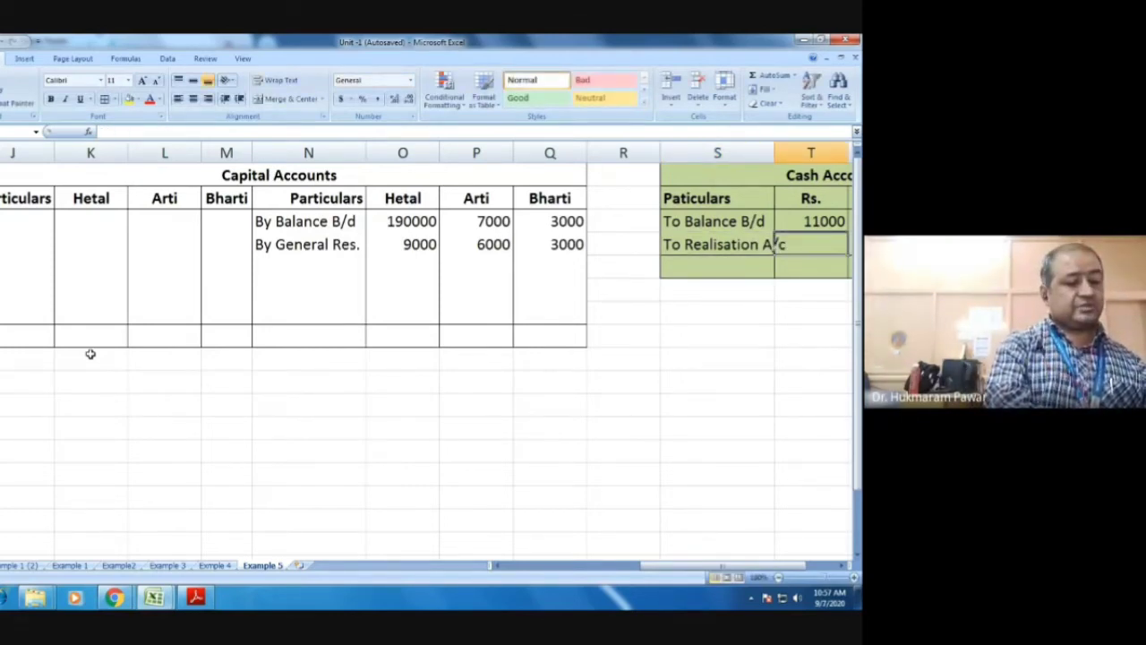
# Step: Enter 203000 in column T for To Realisation A/c and widen column S to fit the label
pyautogui.write('2030')
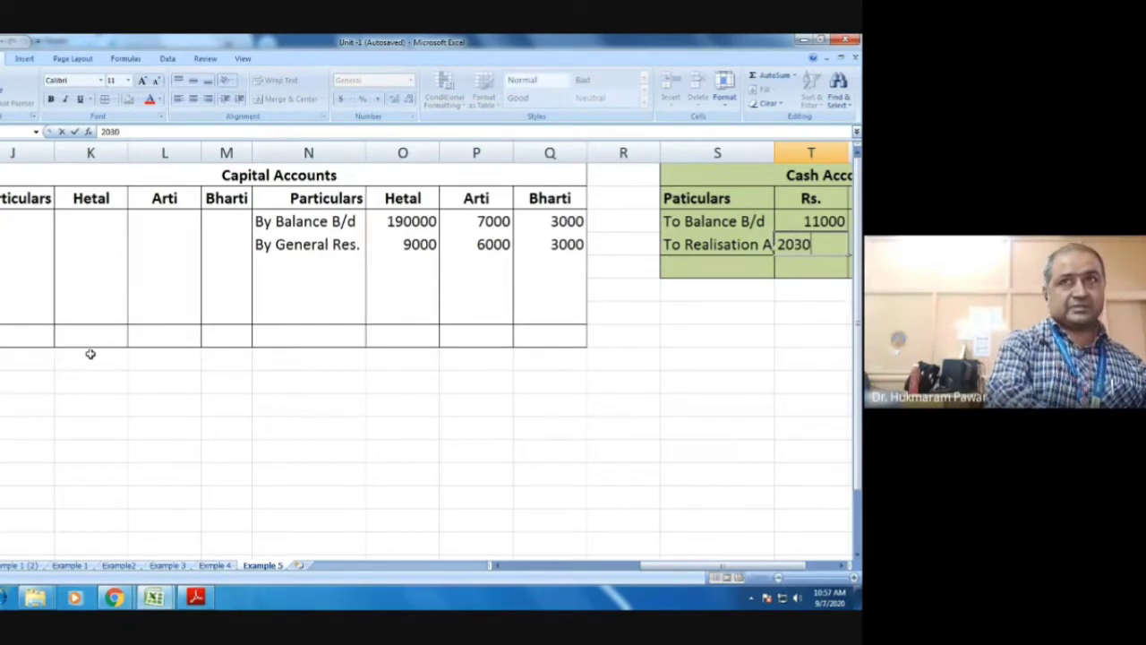
pyautogui.write('00')
pyautogui.press('Return')
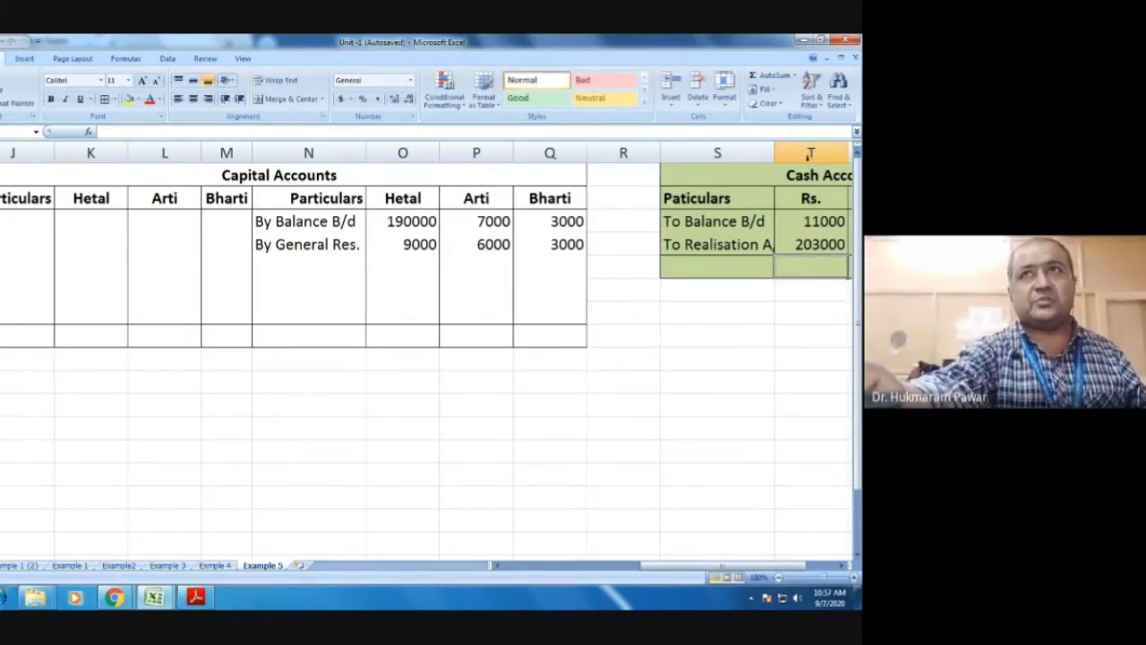
pyautogui.moveTo(780, 154); pyautogui.dragTo(798, 154)
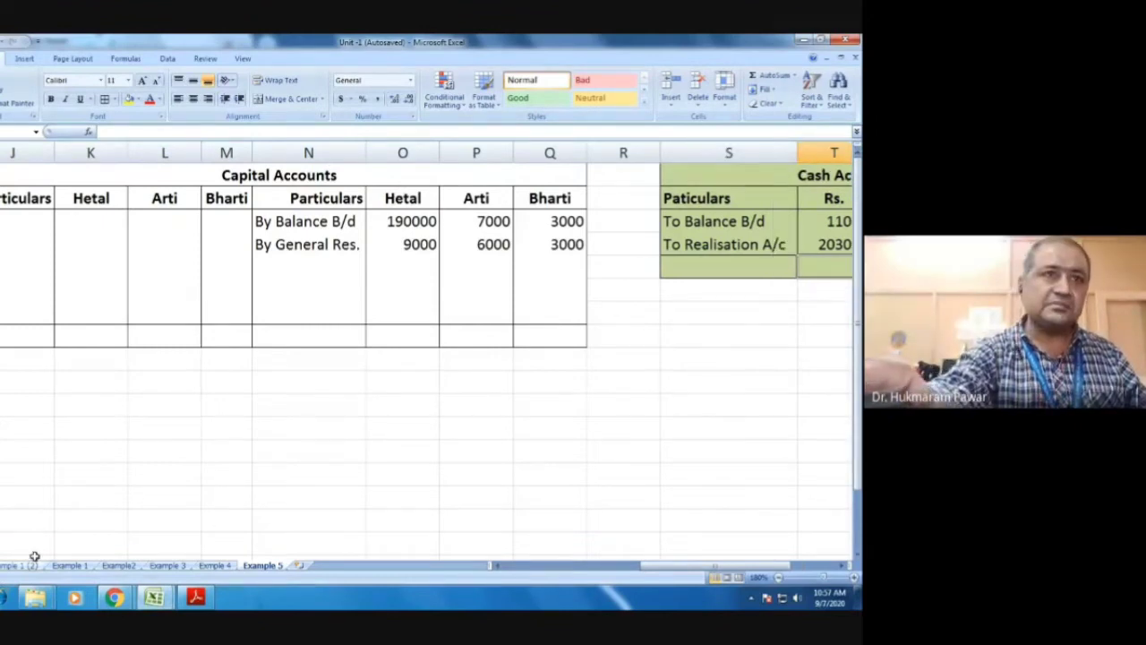
# Step: Review the creditor settlement, unrecorded liability and dissolution expenses in the PDF problem, then return to the Excel sheet
pyautogui.click(195, 597)
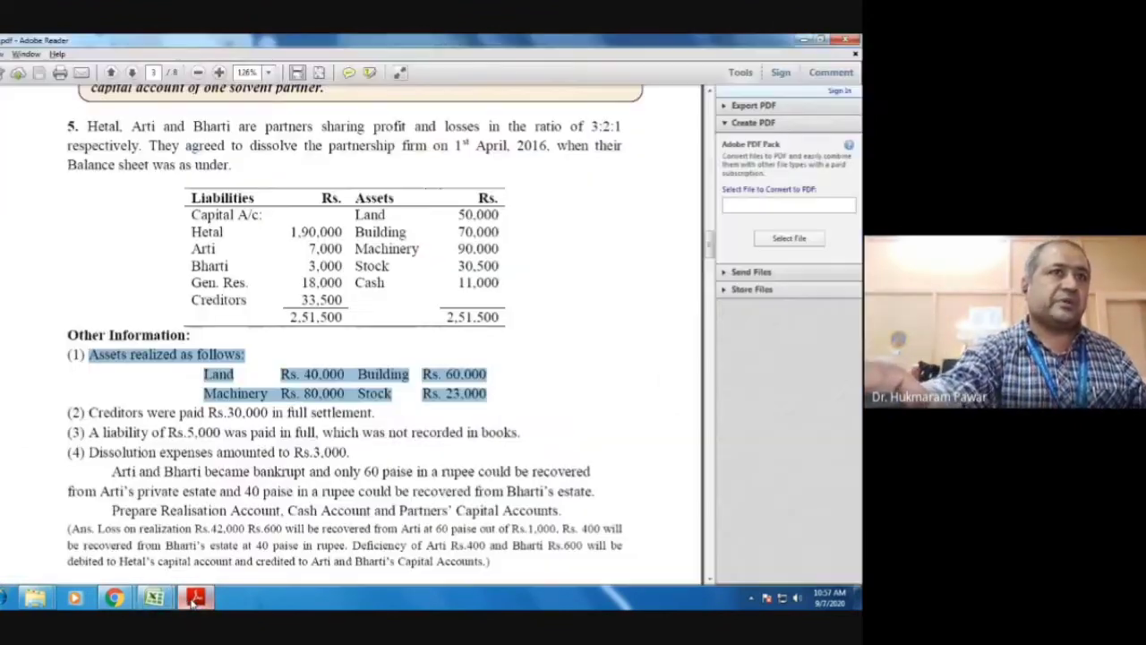
pyautogui.scroll(-1, 192, 394)
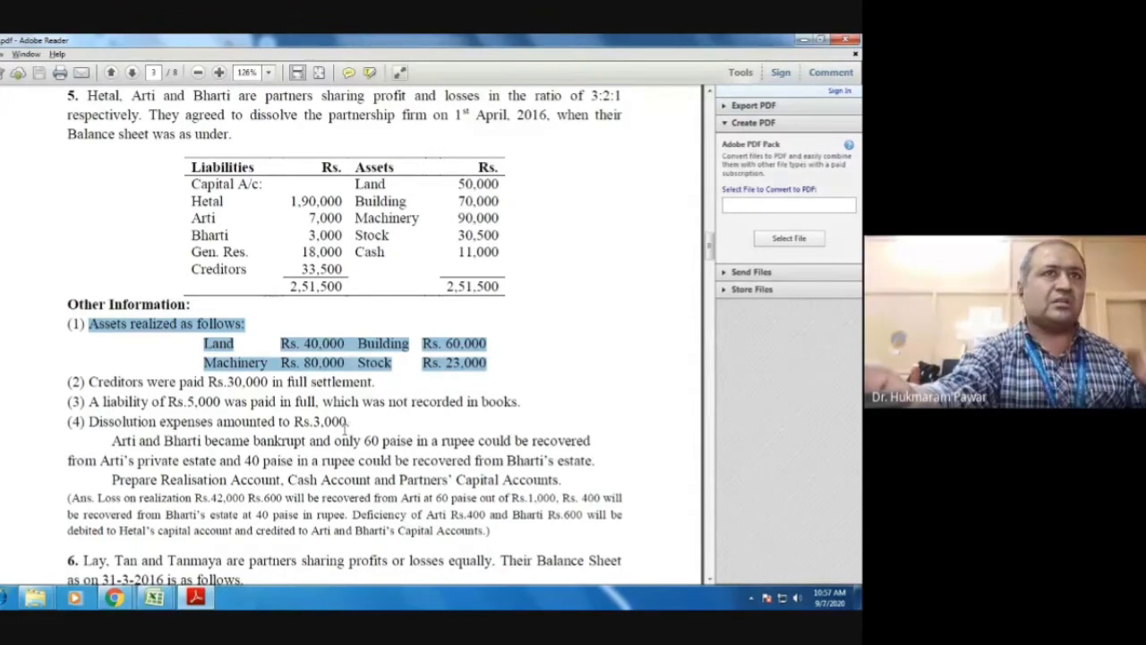
pyautogui.hotkey('alt', 'Tab')
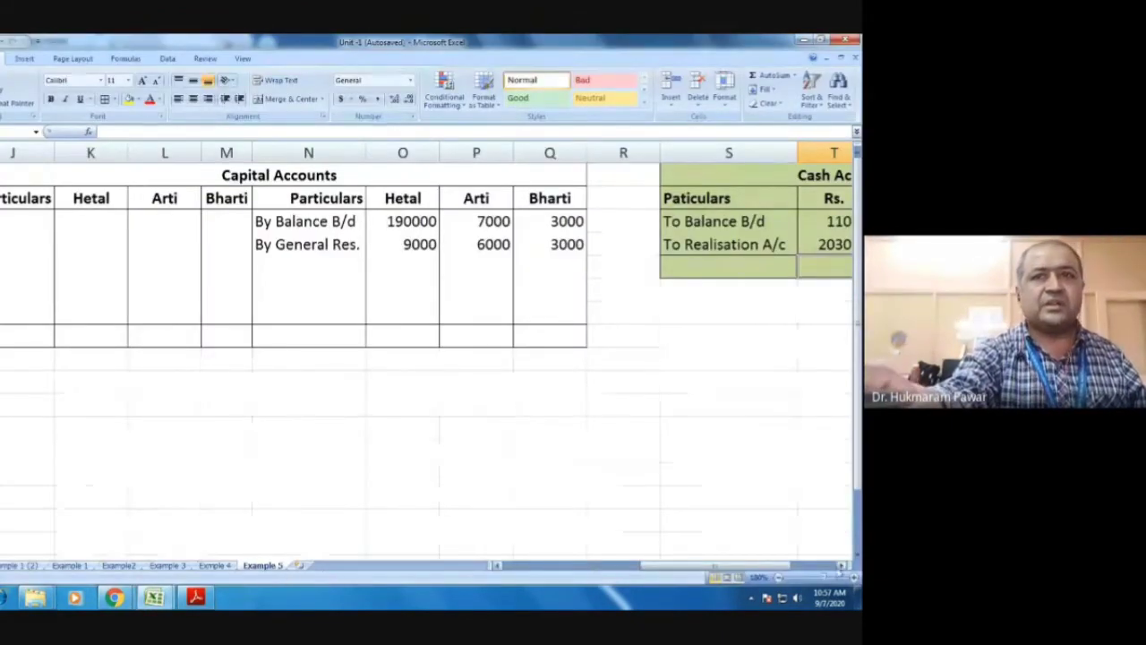
# Step: Add a "To Cash A/c" entry on the debit side of the Realisation Account, in the same row as By Cash A/c
pyautogui.hscroll(-5, 728, 555)
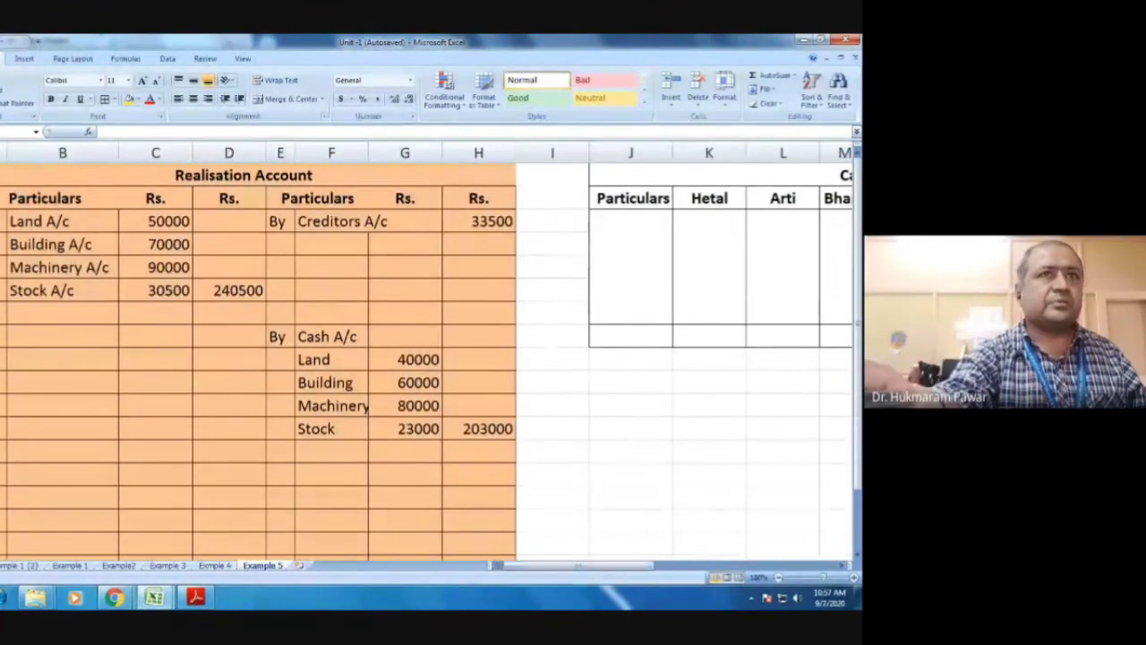
pyautogui.click(5, 336)
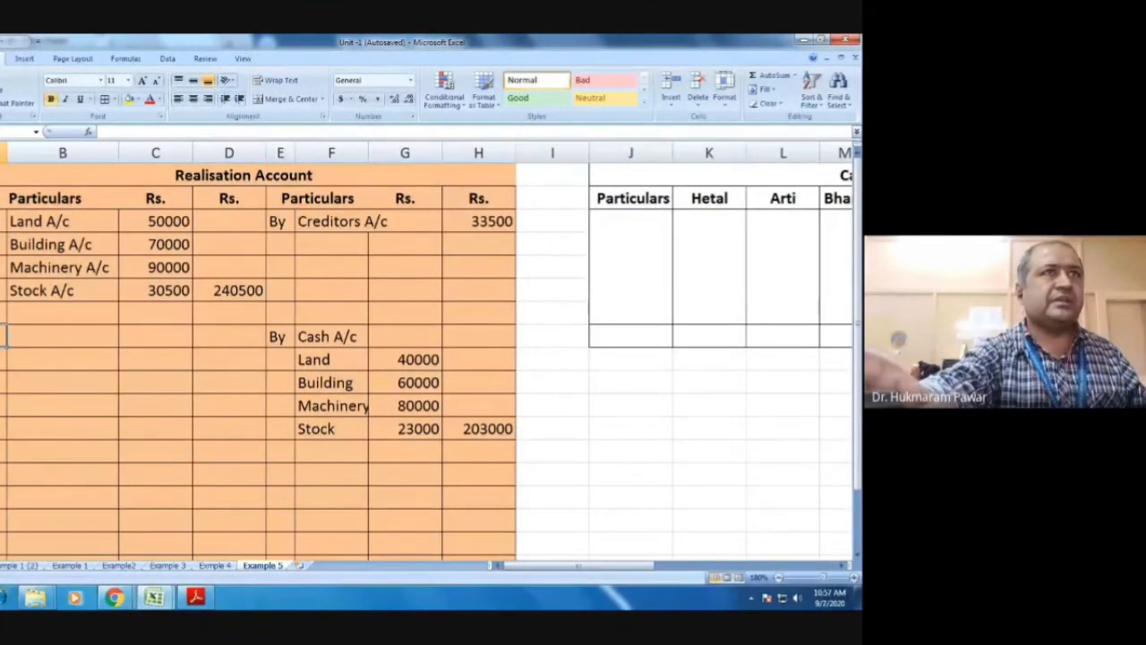
pyautogui.write('To')
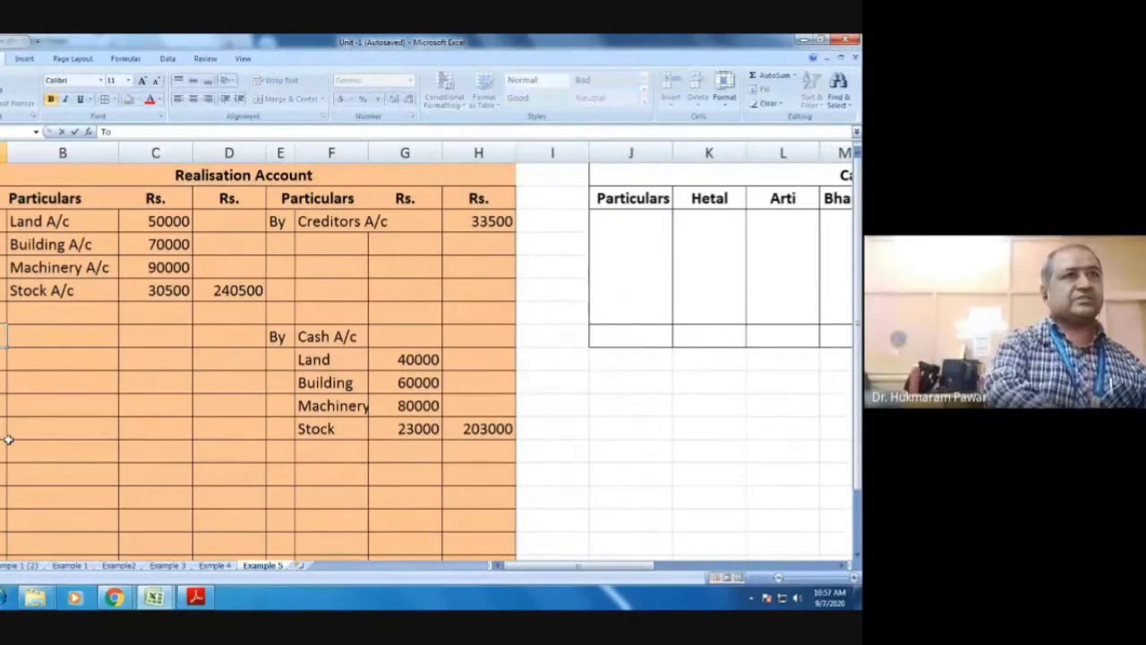
pyautogui.press('Tab')
pyautogui.write('Cash')
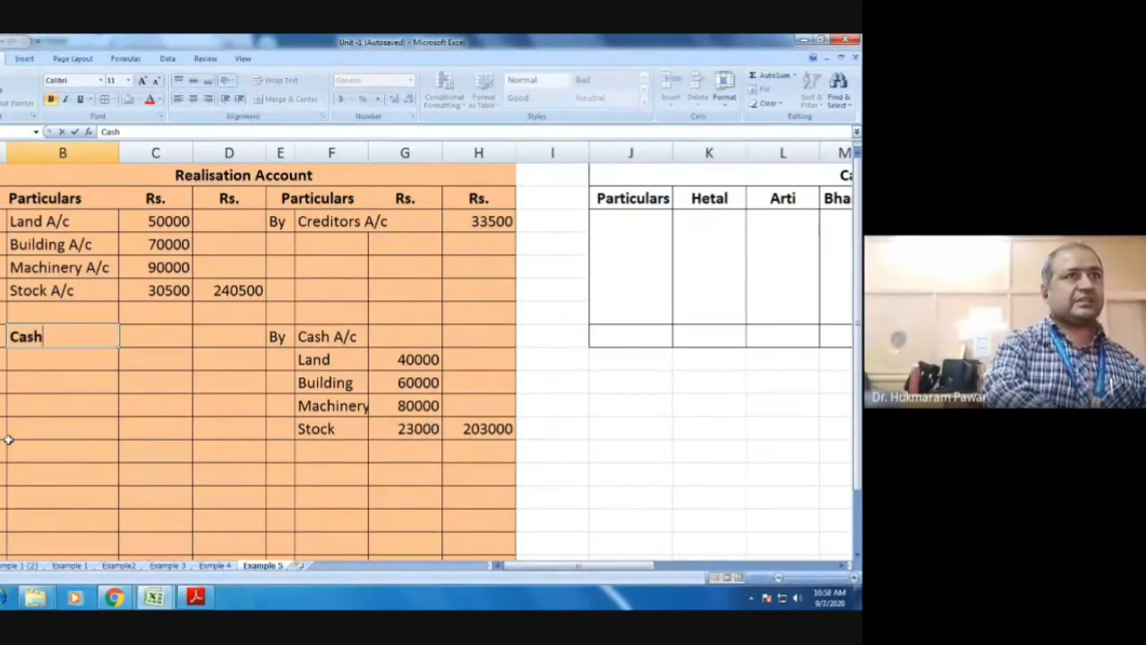
pyautogui.write(' A/c')
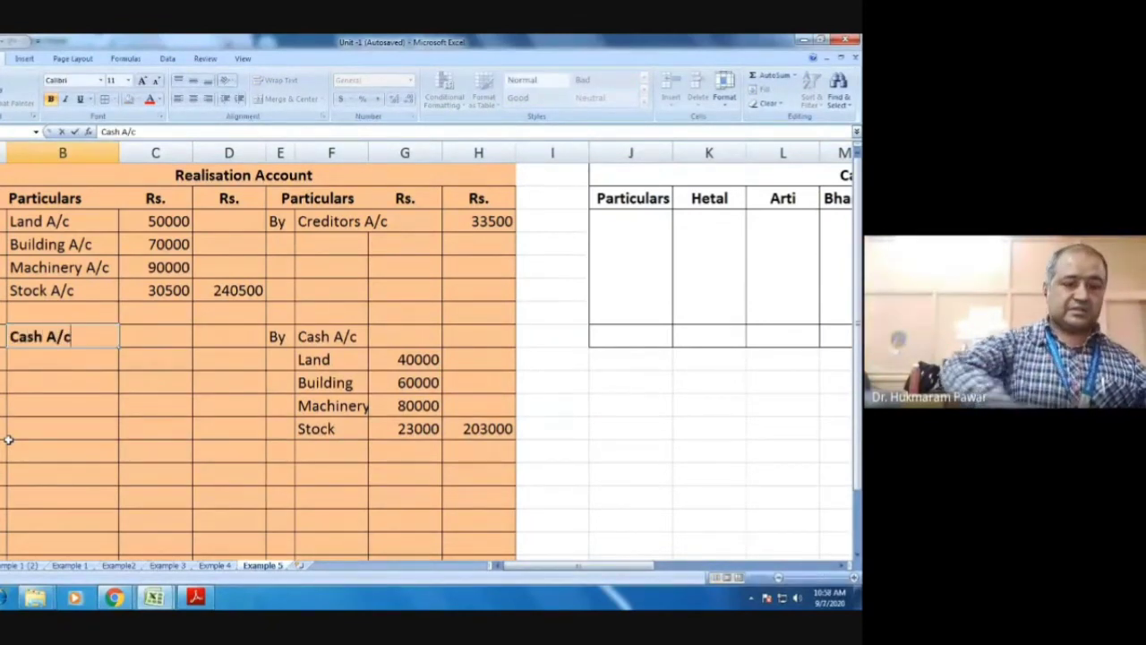
pyautogui.press('Return')
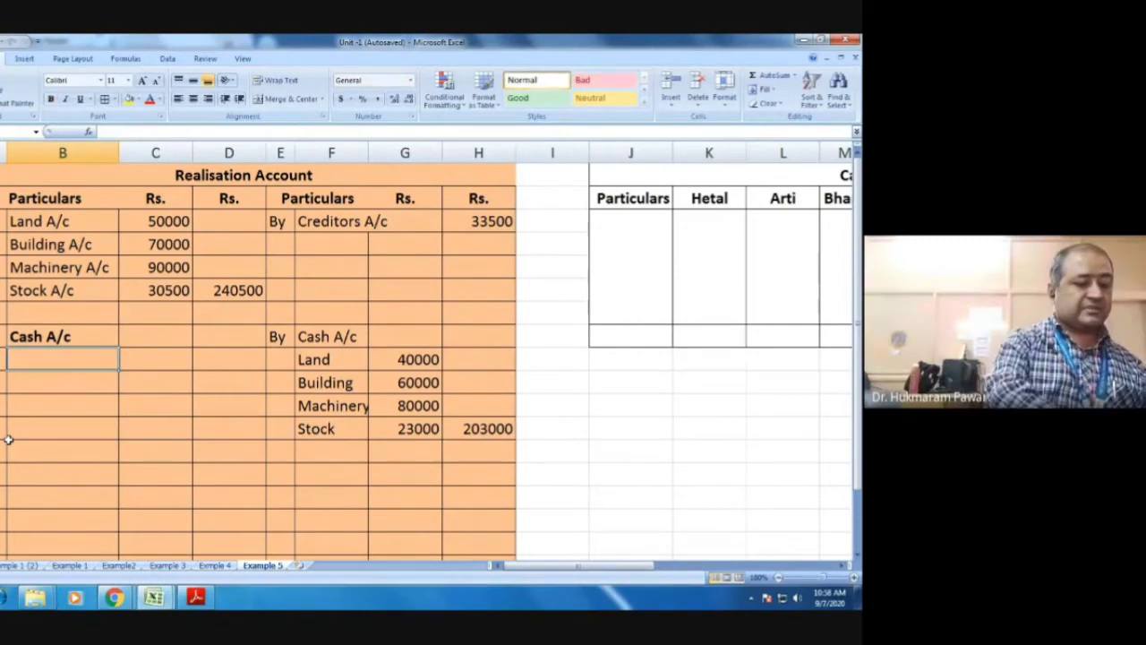
# Step: Label the row beneath the debit-side Cash A/c entry "Dissolution Exp." in column B
pyautogui.write('Dss')
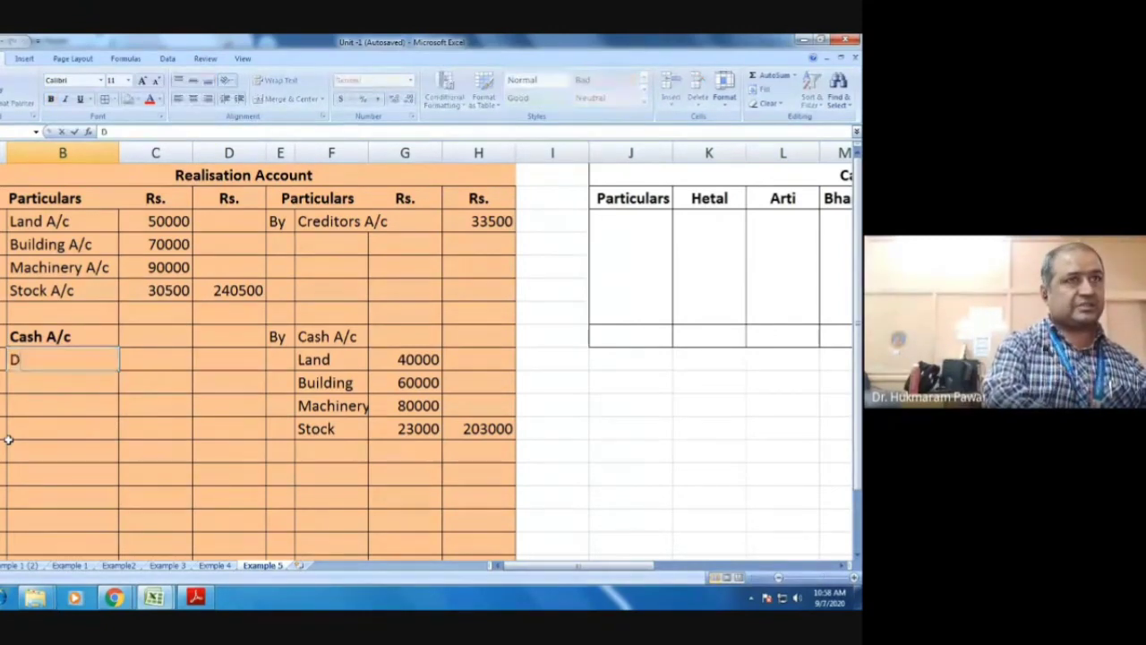
pyautogui.press('BackSpace')
pyautogui.press('BackSpace')
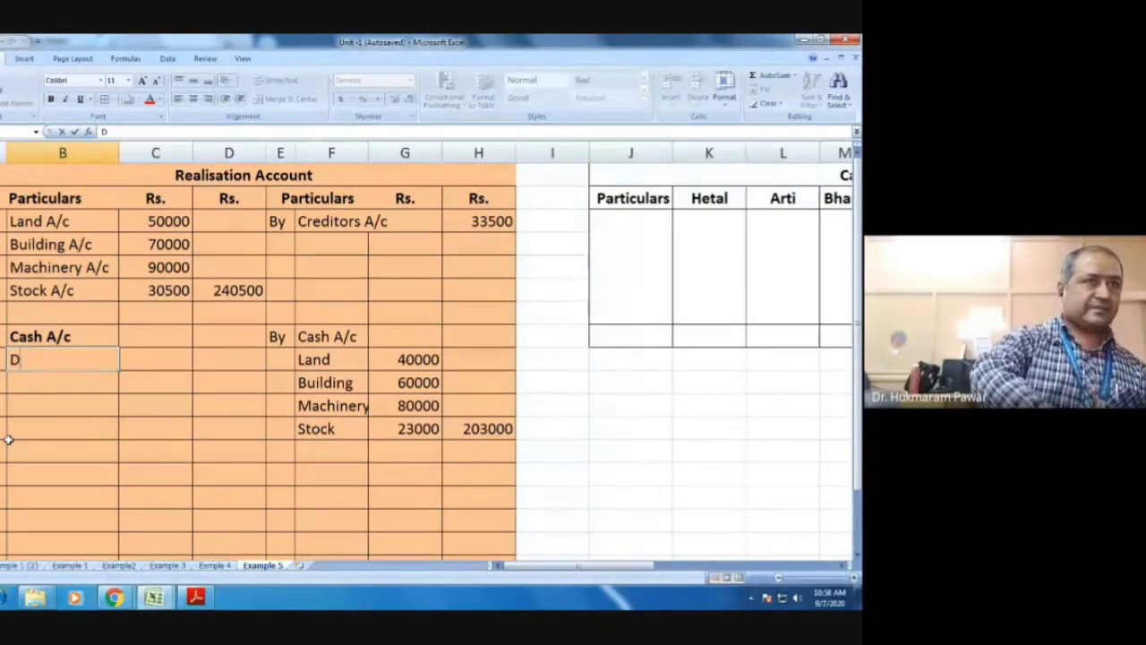
pyautogui.write('issolu')
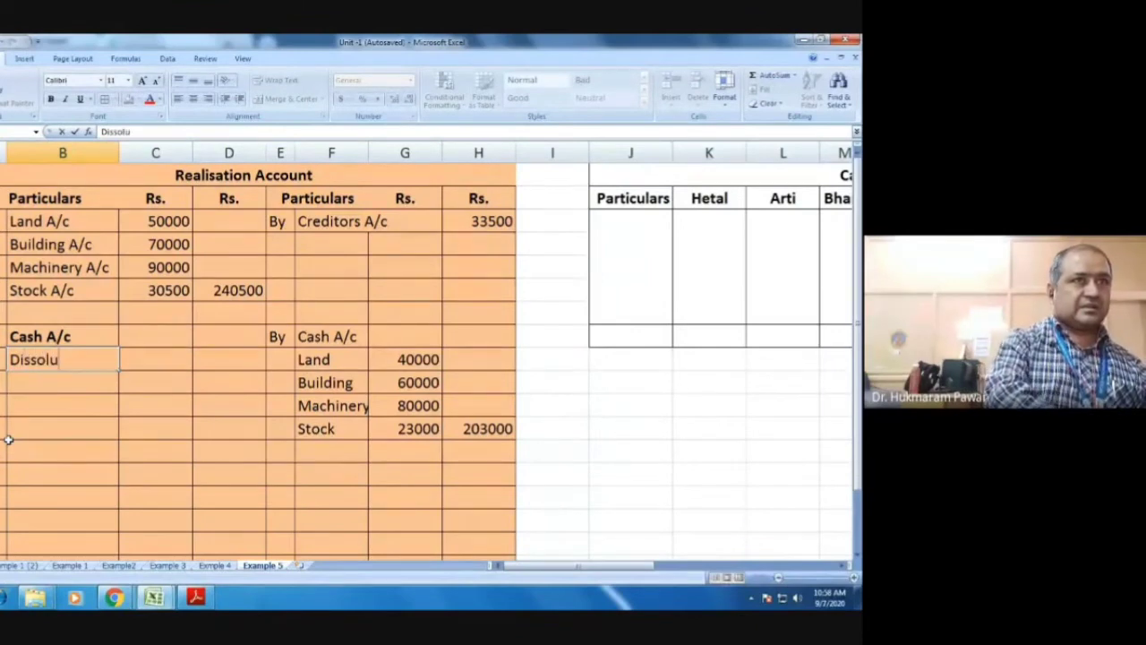
pyautogui.write('tion A')
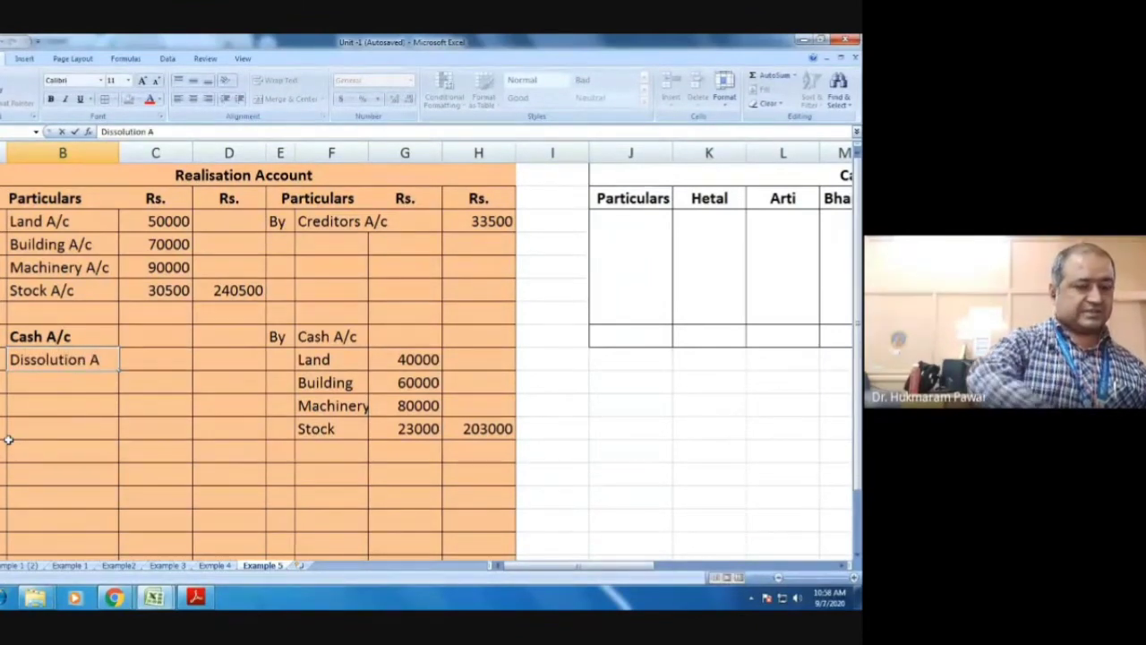
pyautogui.press('BackSpace')
pyautogui.write('Ex')
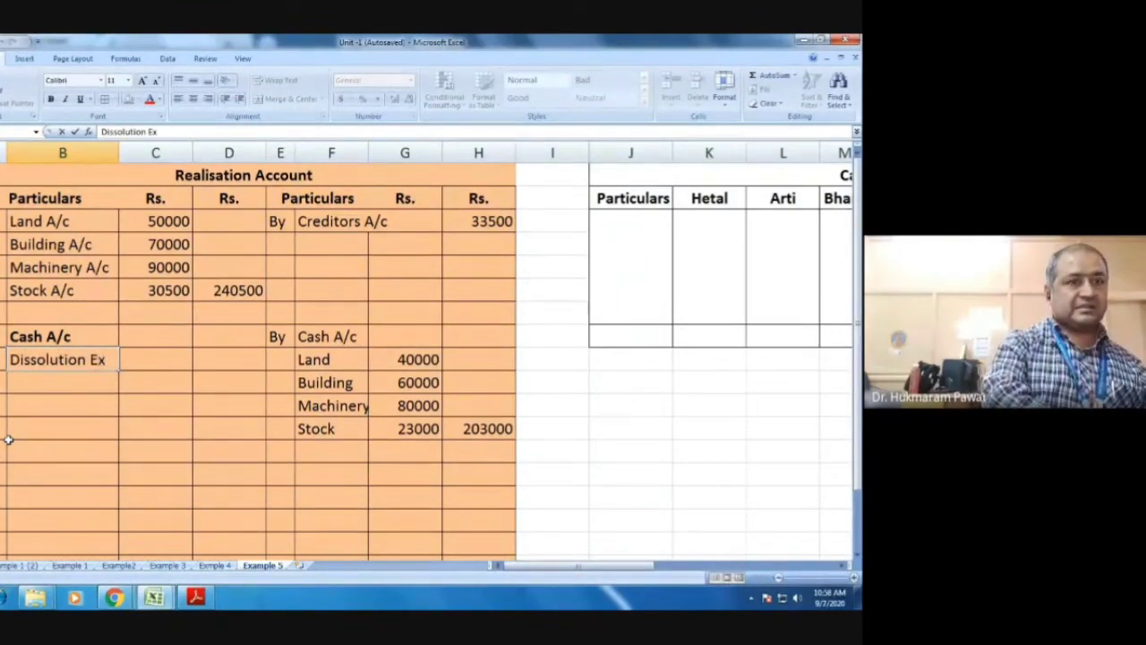
pyautogui.write('p.')
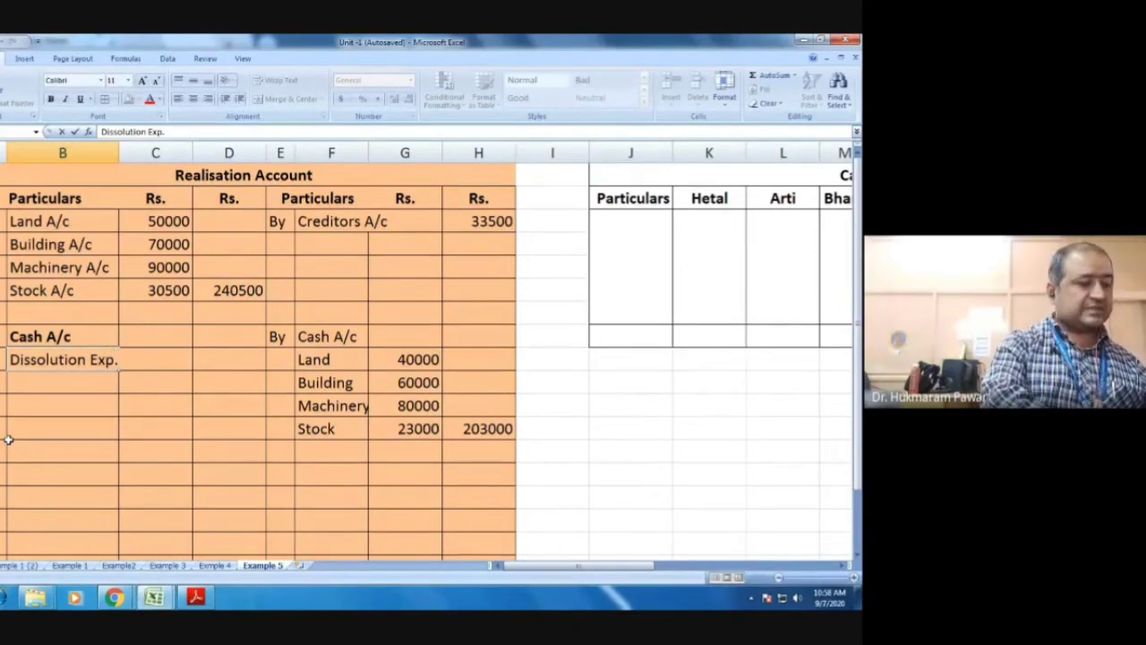
# Step: Check the dissolution expenses in the PDF and enter 3000 in column C of the Dissolution Exp. row
pyautogui.hotkey('alt', 'Tab')
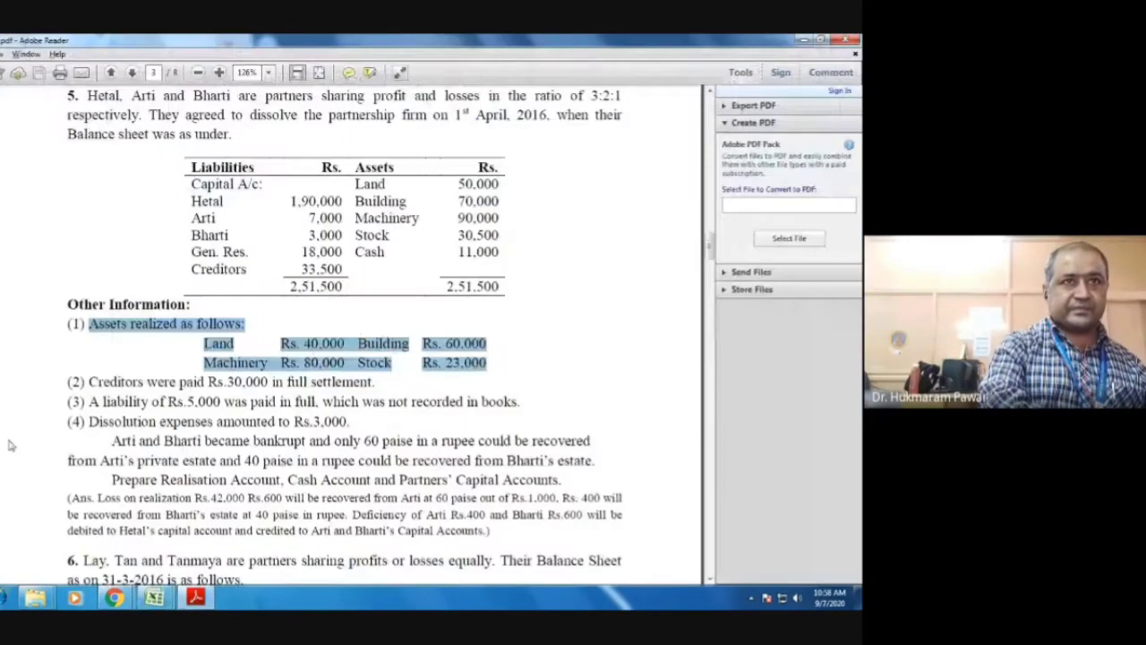
pyautogui.hotkey('alt', 'Tab')
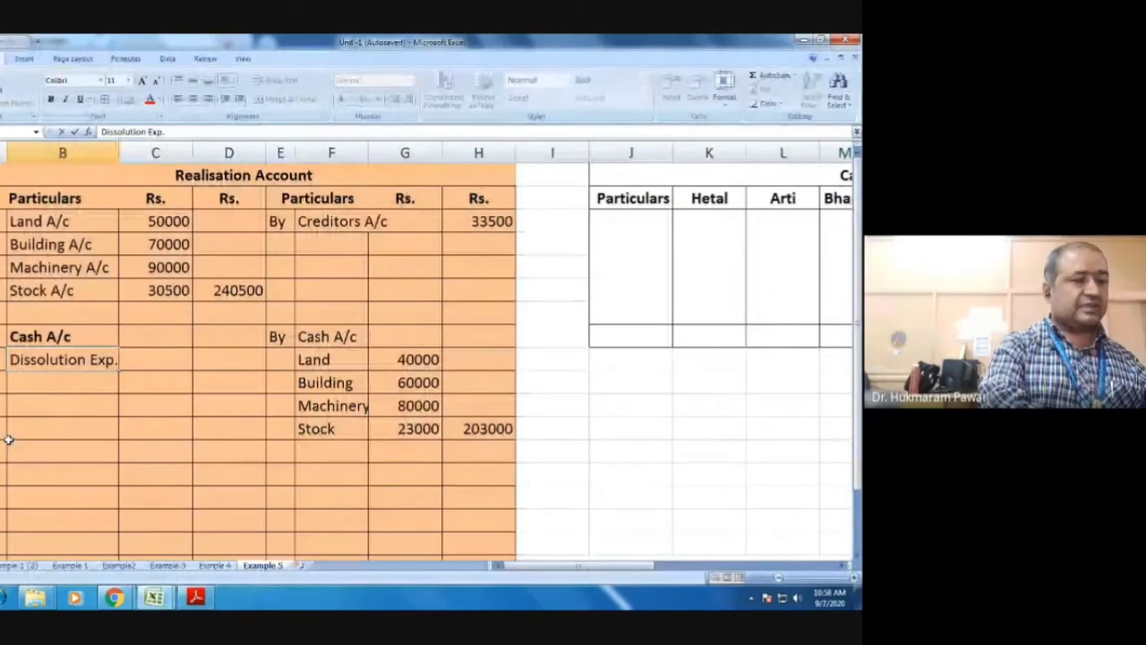
pyautogui.press('Tab')
pyautogui.write('3')
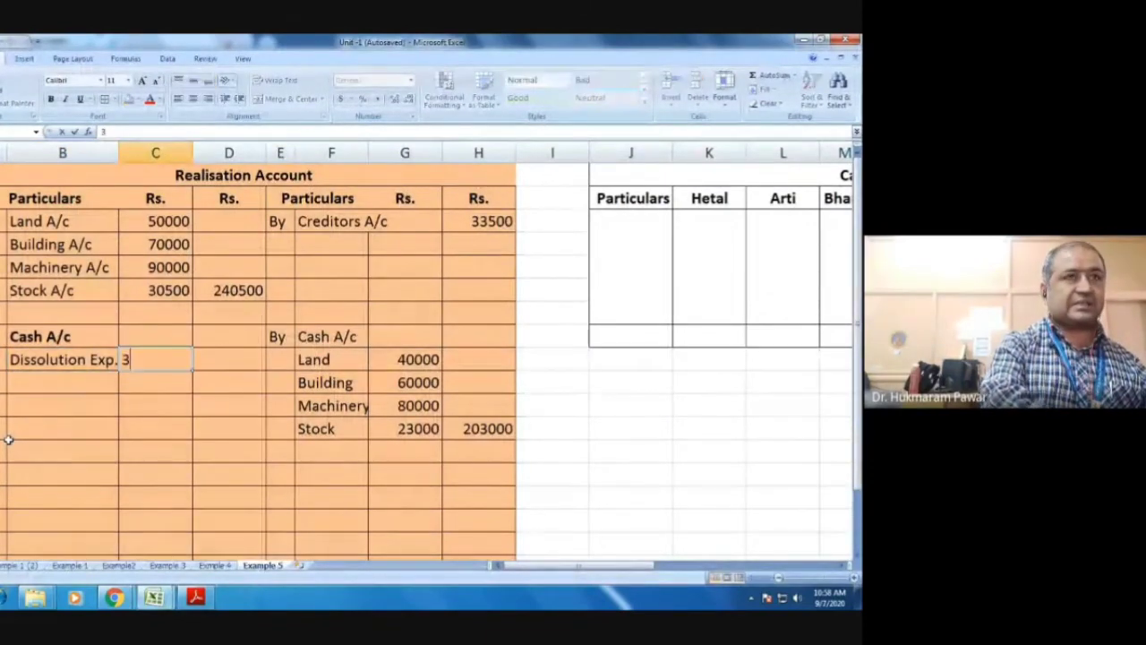
pyautogui.write('000')
pyautogui.press('Return')
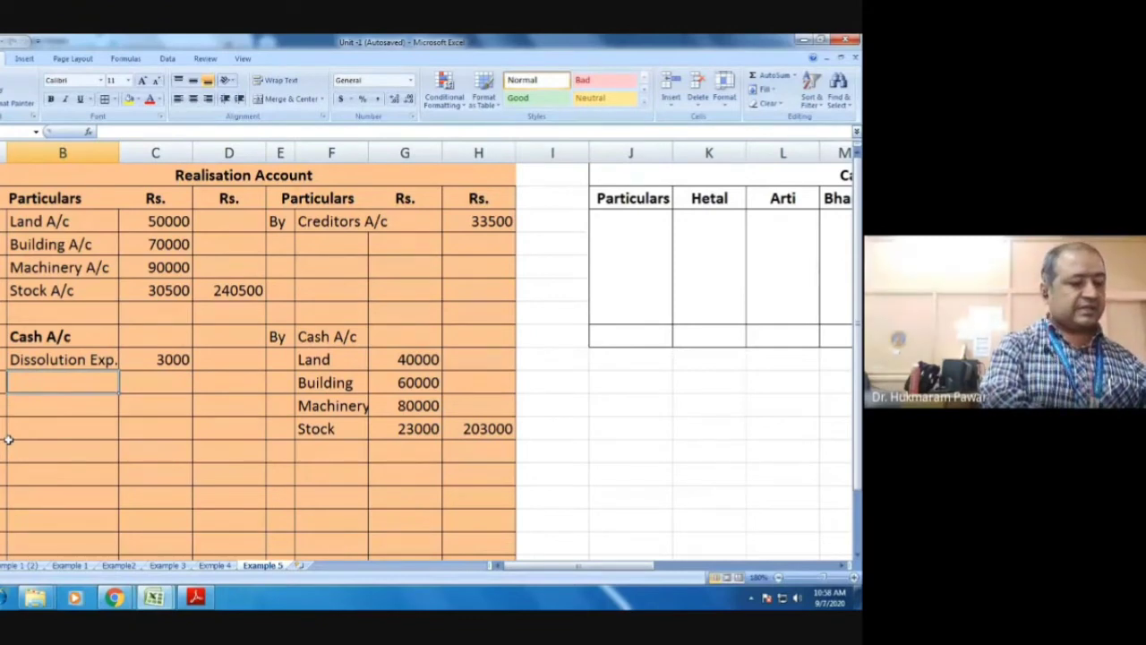
# Step: Add a Creditors line beneath Dissolution Exp. in column B of the Realisation Account
pyautogui.write('Credi')
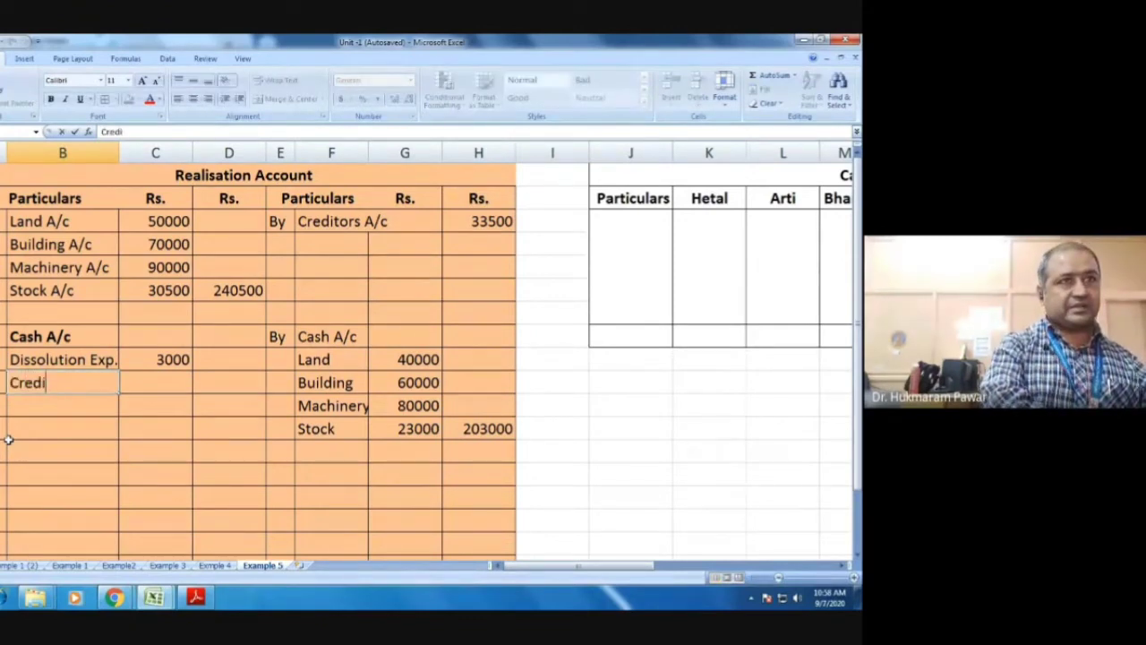
pyautogui.write('tors')
pyautogui.press('Tab')
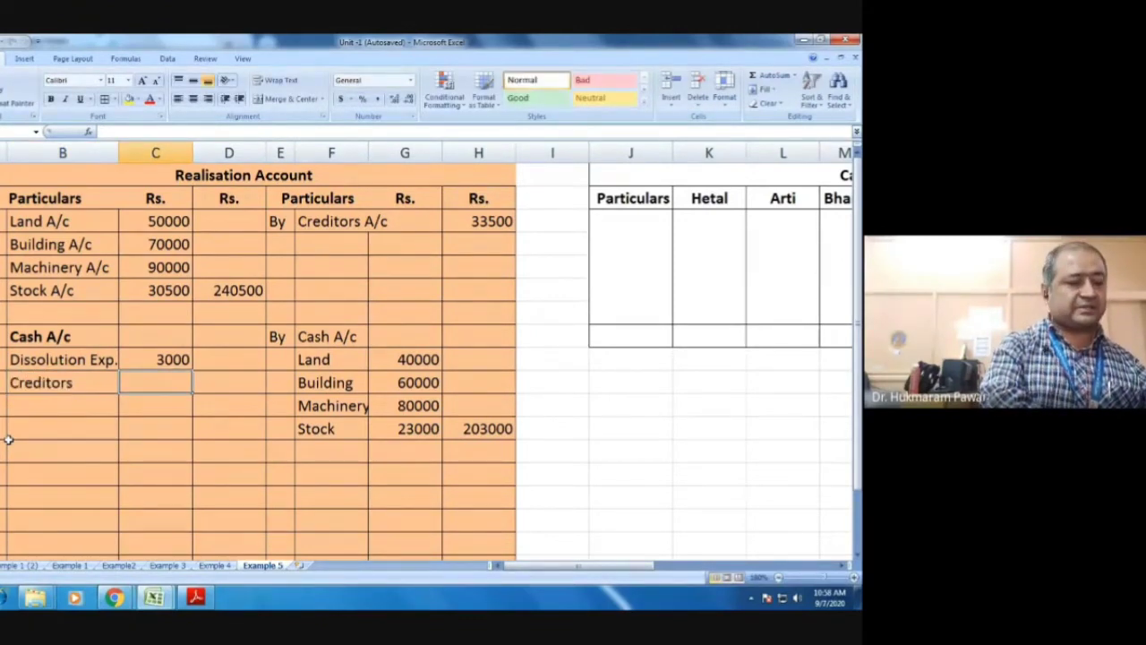
# Step: Enter 30000 in column C of the debit-side Creditors row and check the liability missing from the books in the PDF
pyautogui.write('30000')
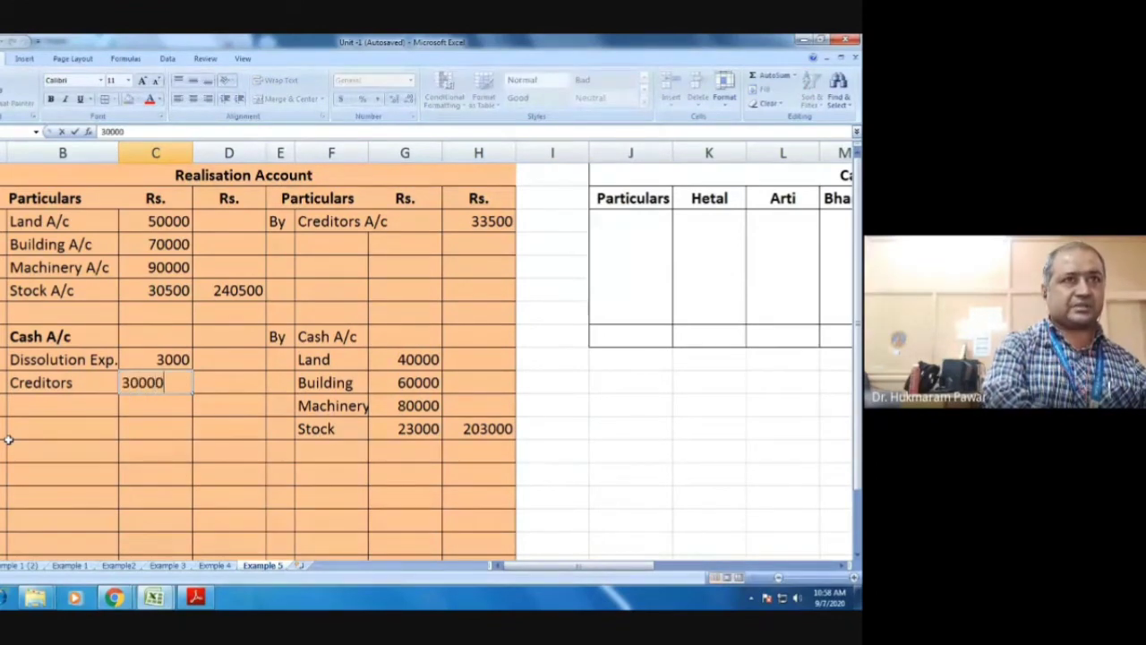
pyautogui.press('Return')
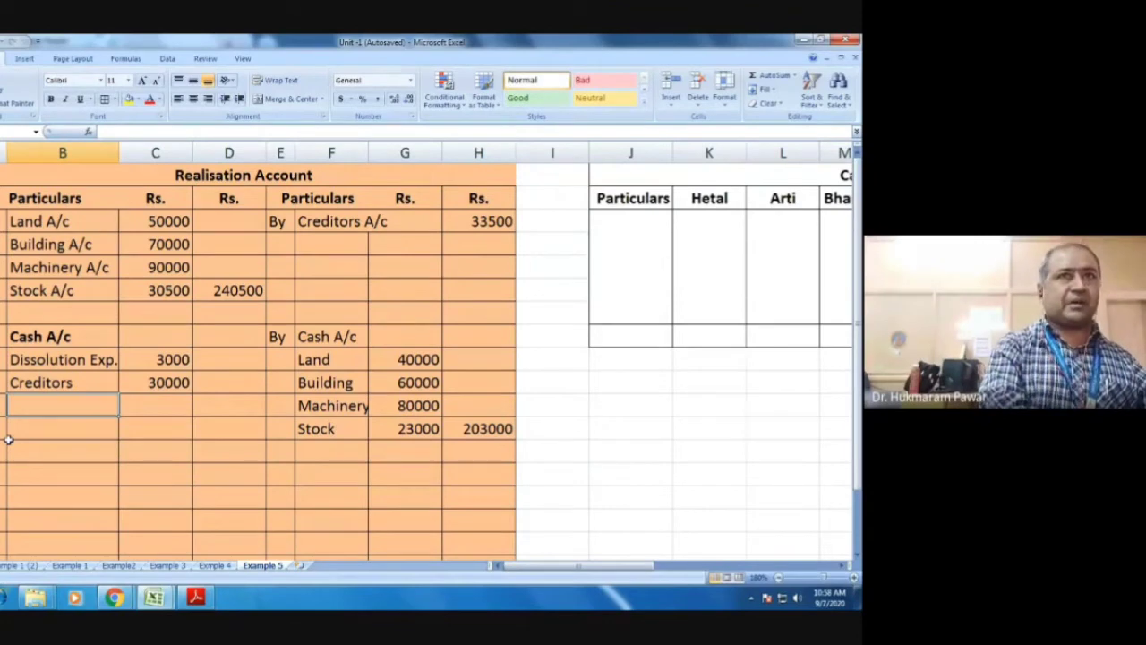
pyautogui.hotkey('alt', 'Tab')
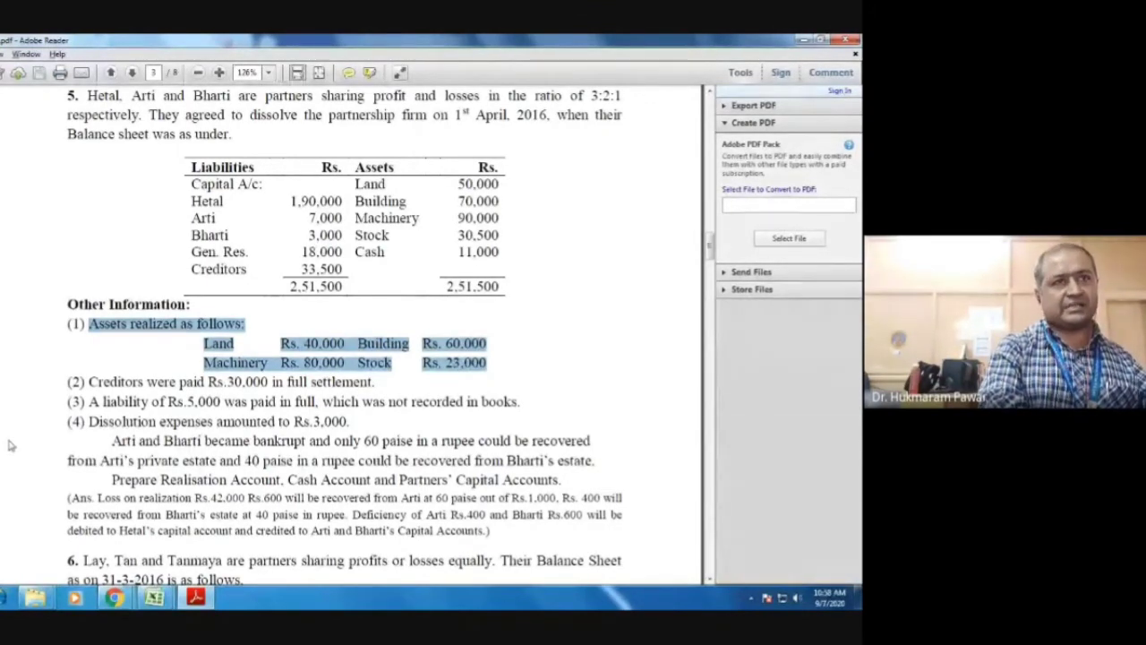
pyautogui.hotkey('alt', 'Tab')
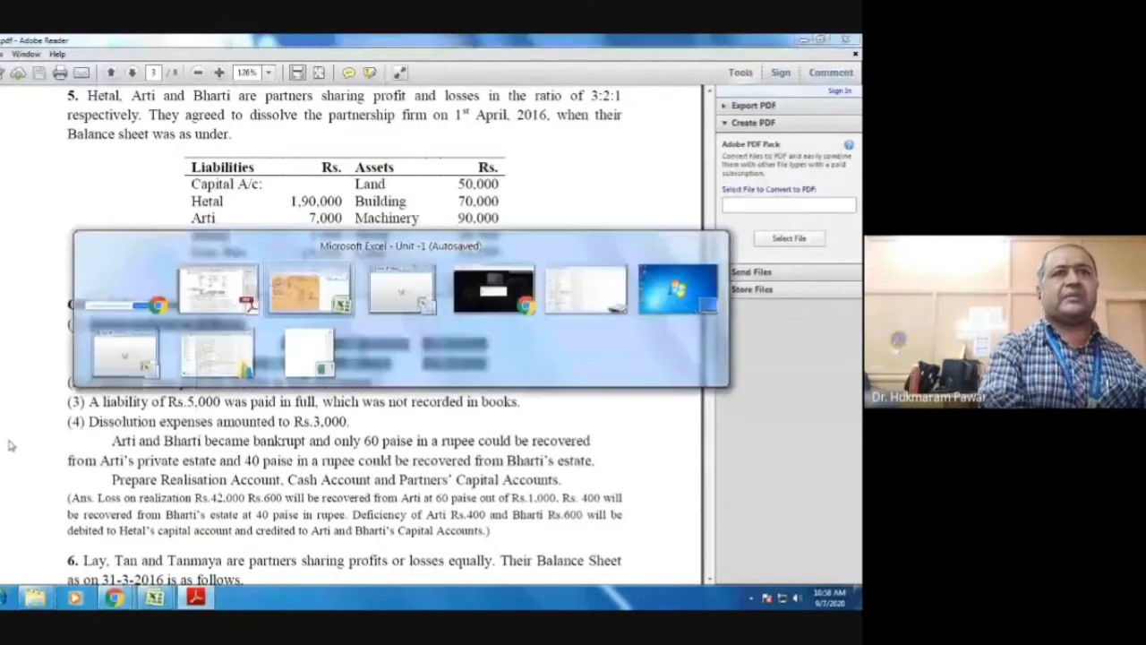
# Step: Label the row beneath Creditors on the debit side of the Realisation Account "Unrecored Liability" in column B
pyautogui.write('Un')
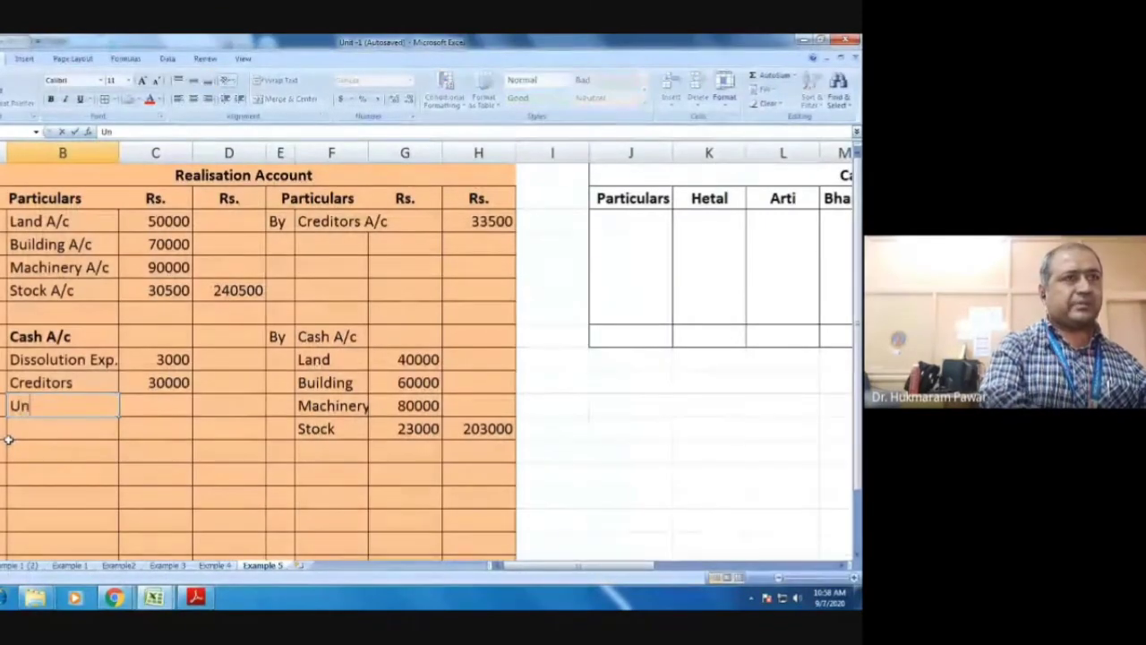
pyautogui.write('recored')
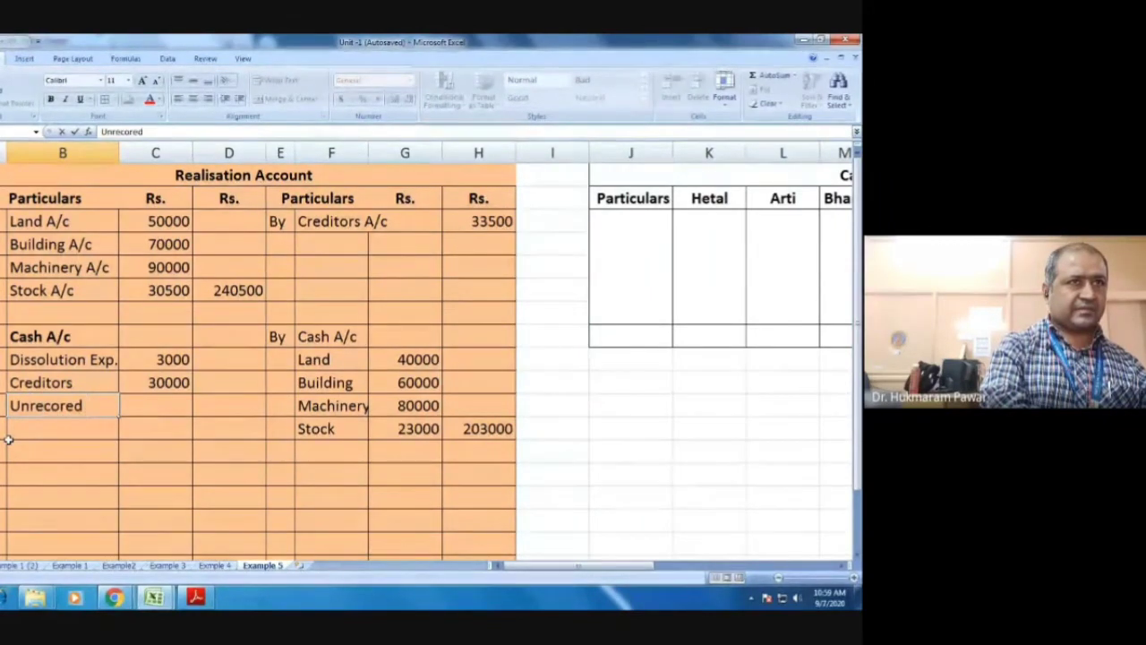
pyautogui.write(' Lo')
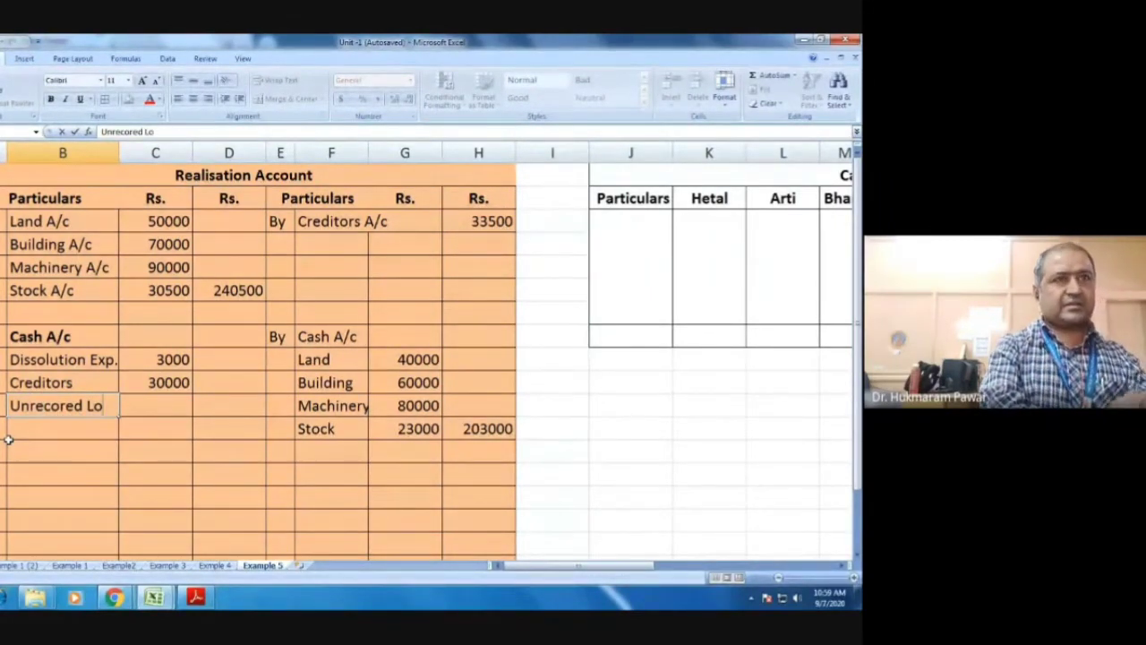
pyautogui.write('i')
pyautogui.press('BackSpace')
pyautogui.press('BackSpace')
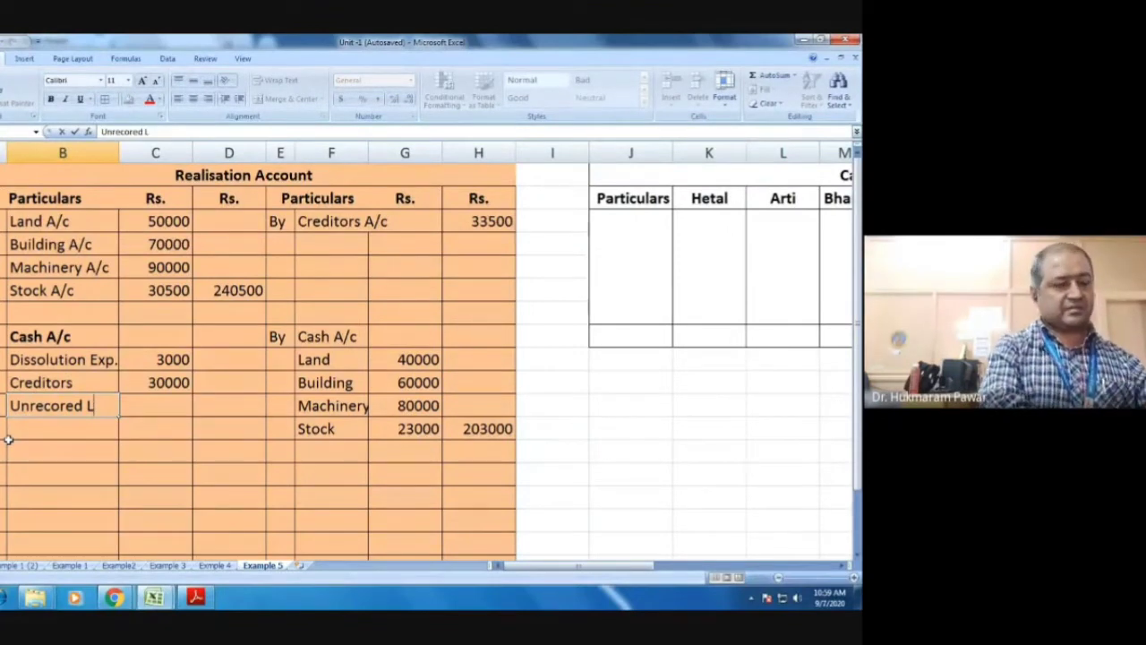
pyautogui.write('iabilities')
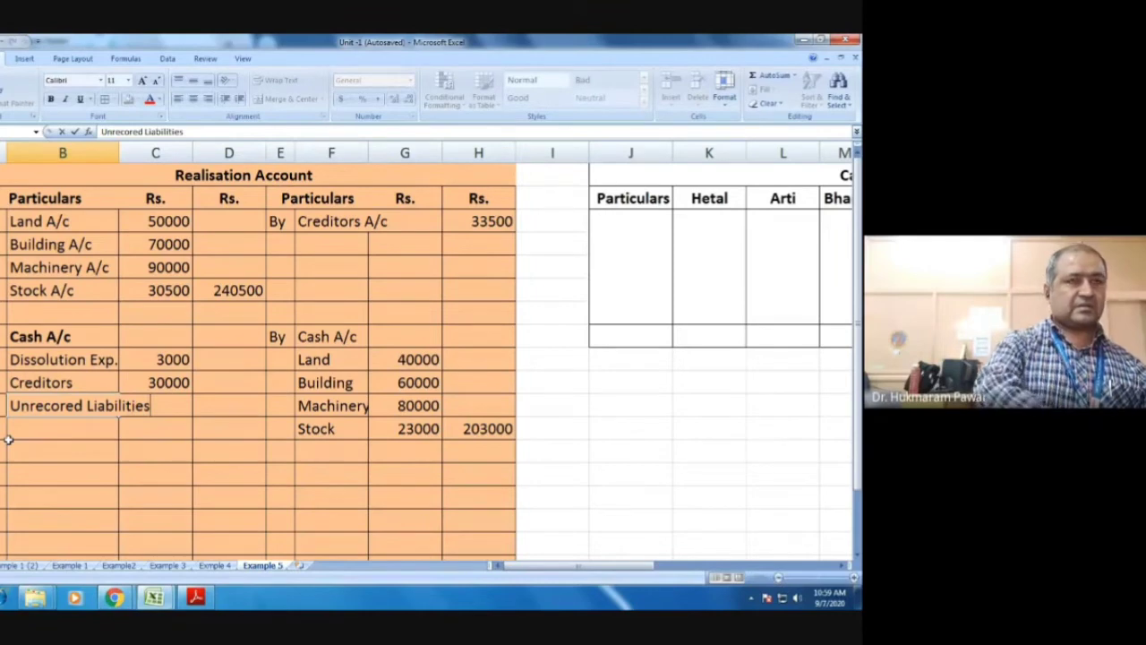
pyautogui.press('BackSpace')
pyautogui.press('BackSpace')
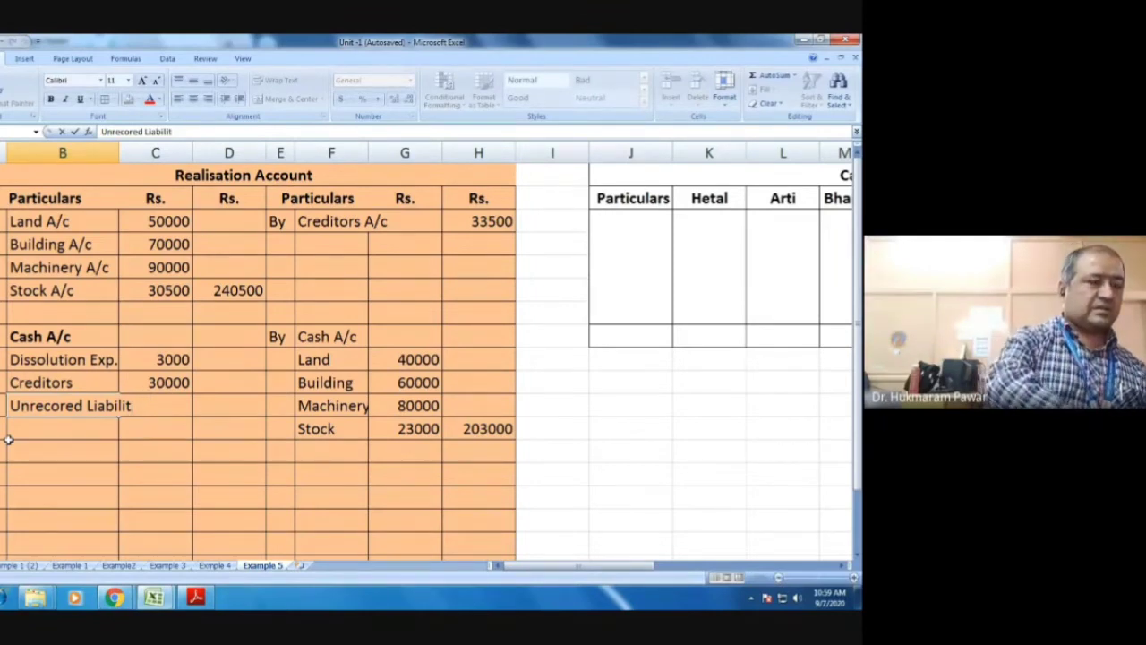
pyautogui.write('y')
# Step: Enter 5000 in column C for the unrecorded liability and autofit the width of column B
pyautogui.press('Tab')
pyautogui.write('5000')
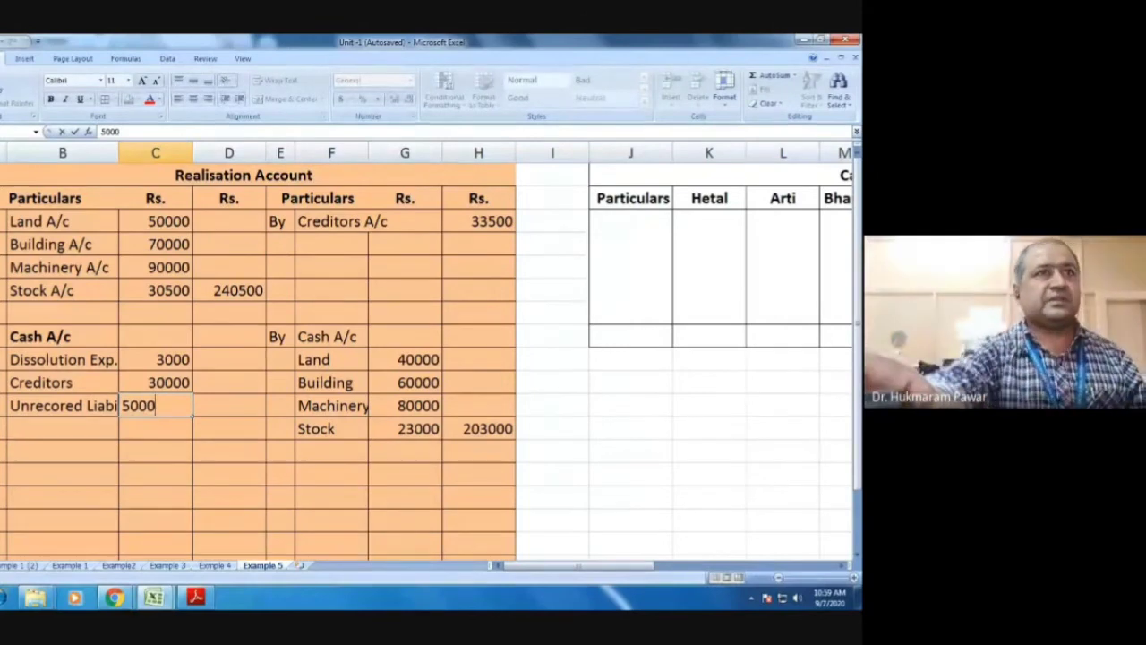
pyautogui.click(72, 473)
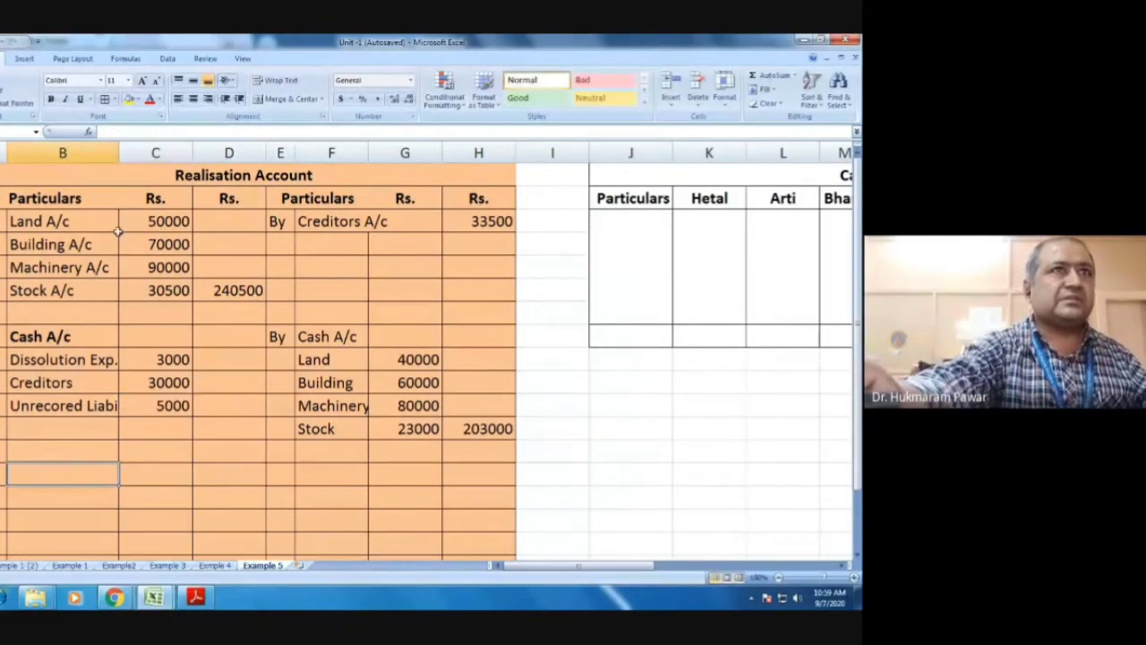
pyautogui.doubleClick(118, 153)
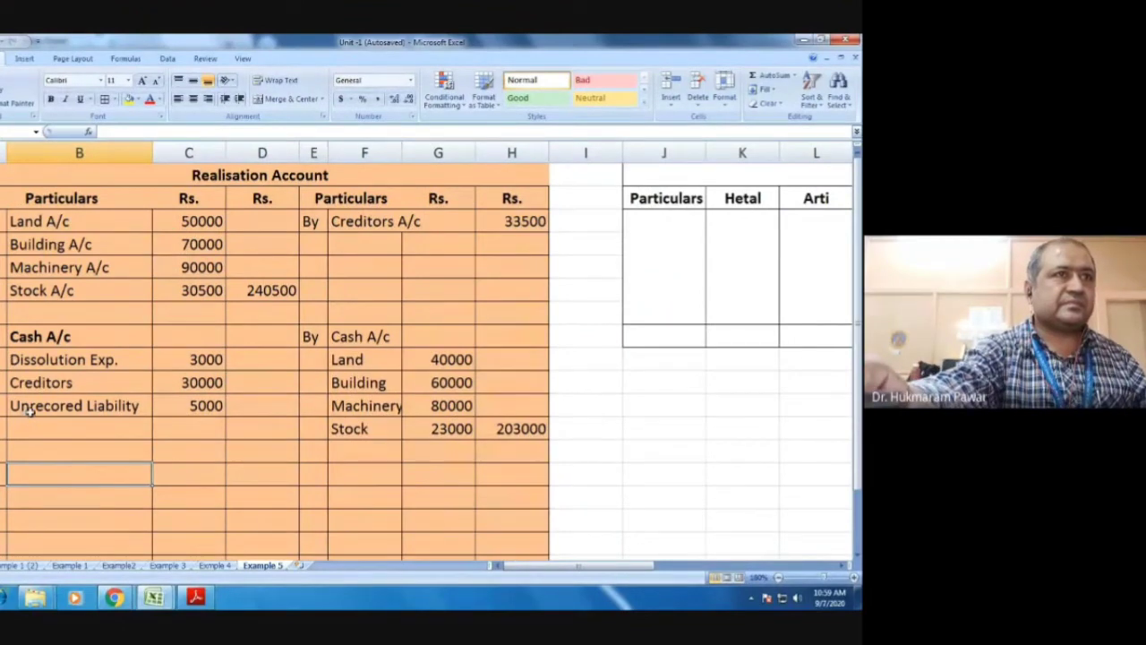
# Step: Correct the spelling of the label beneath Creditors in column B to "Unrecorded Liability"
pyautogui.click(67, 406)
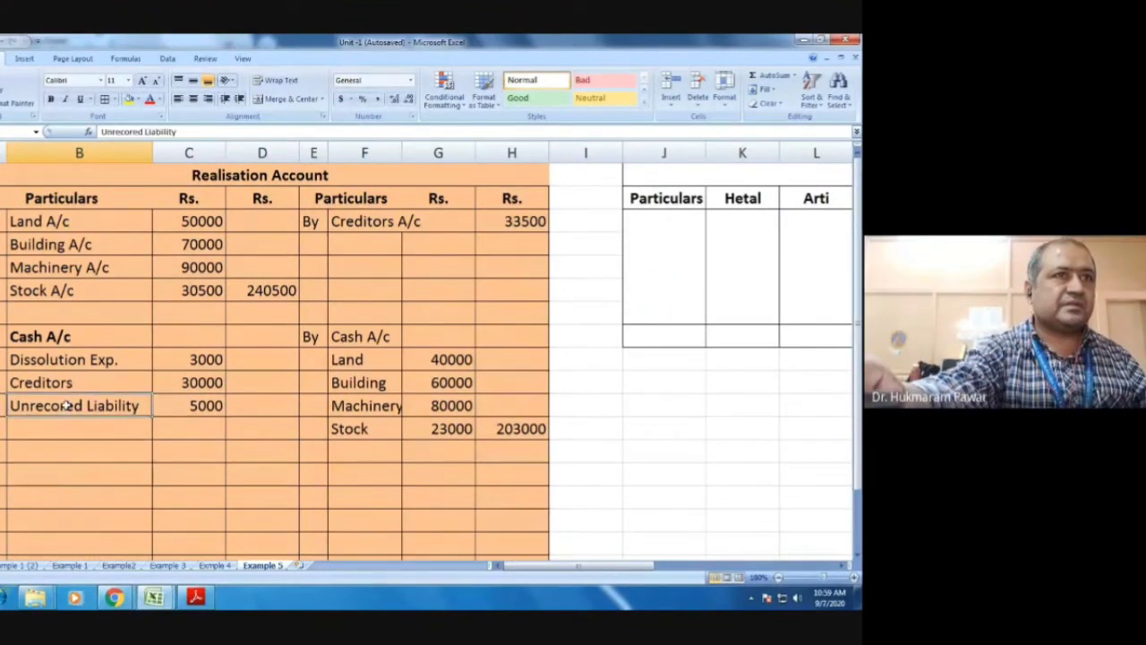
pyautogui.doubleClick(68, 405)
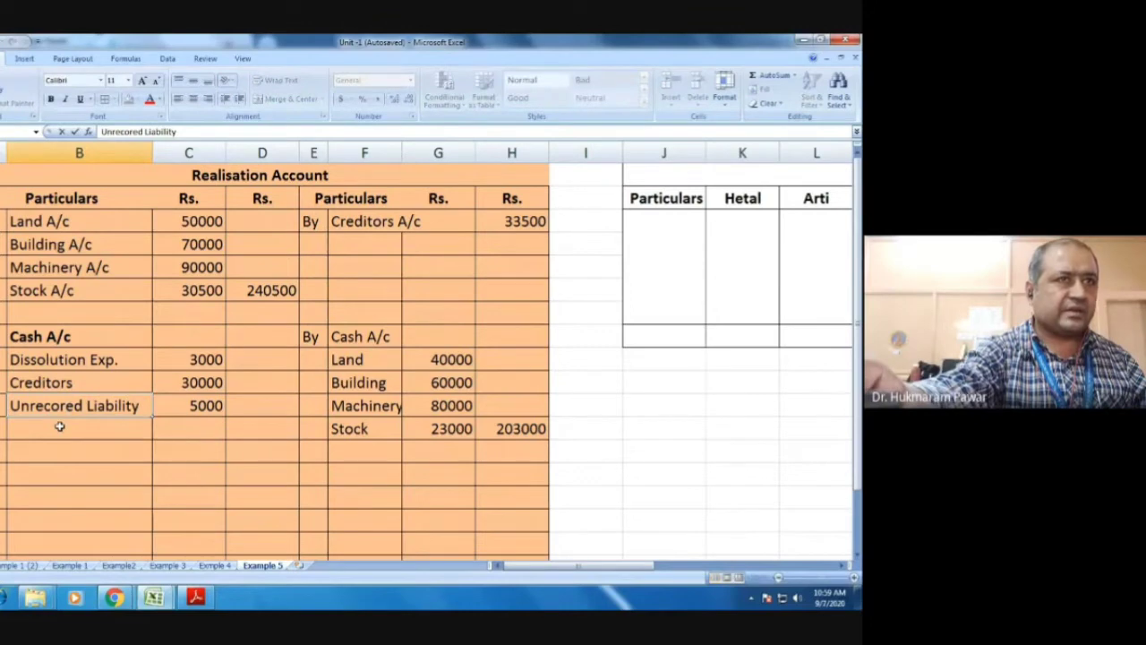
pyautogui.write('d')
pyautogui.press('Return')
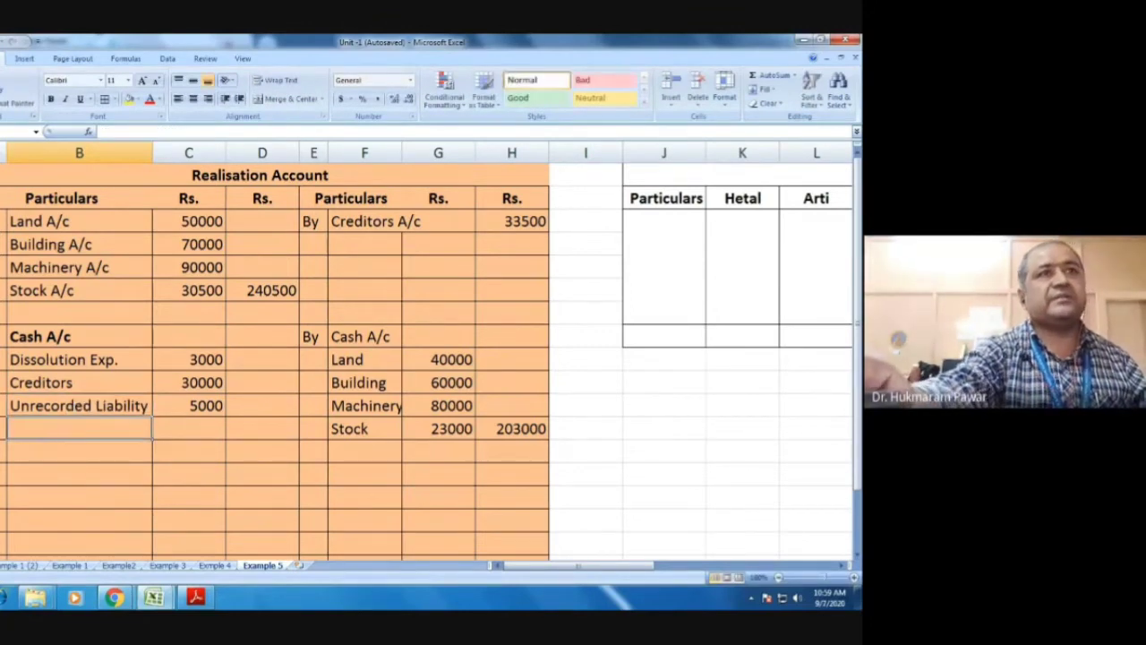
# Step: Enter 38000 in column D of the Unrecorded Liability row as the total of the debit-side cash payments
pyautogui.click(221, 409)
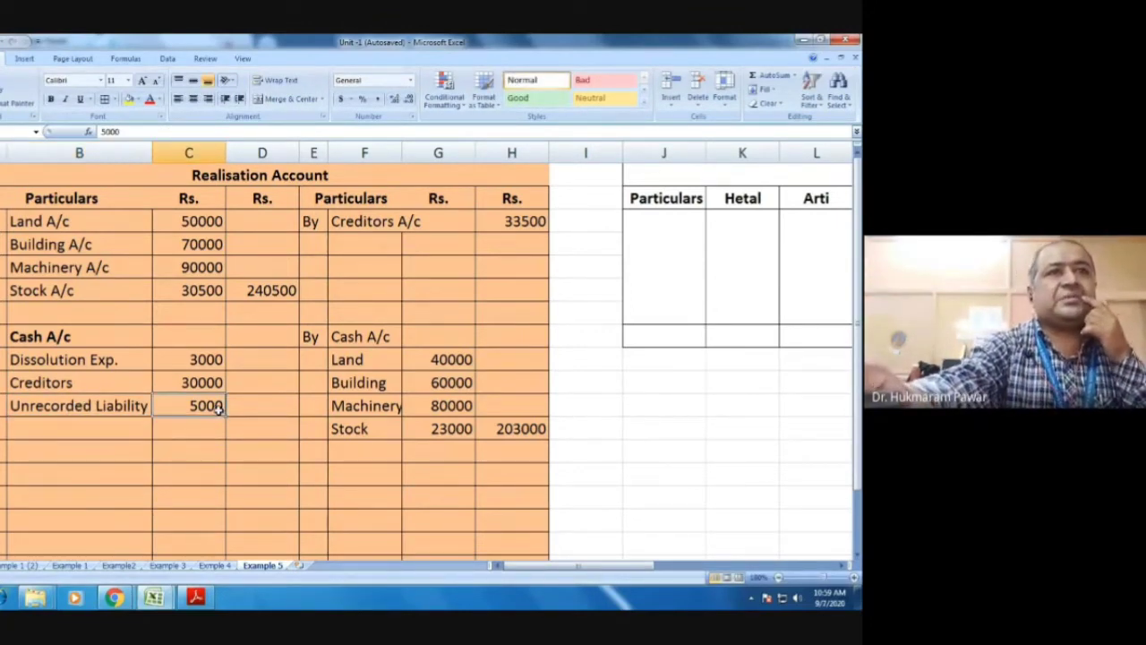
pyautogui.click(272, 410)
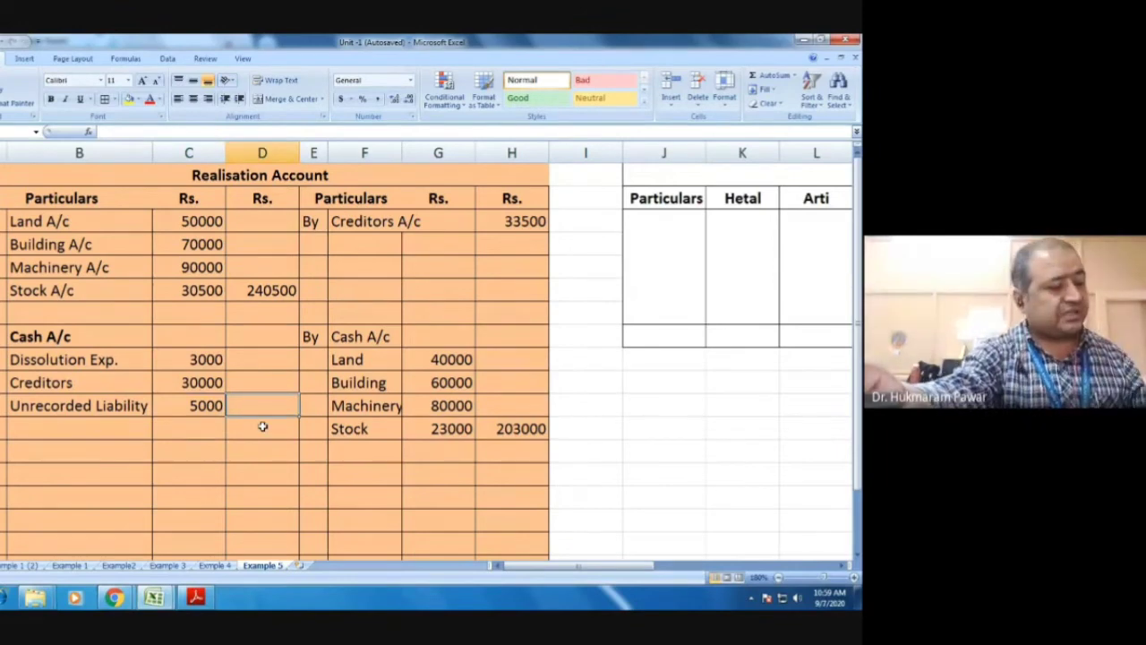
pyautogui.write('38000')
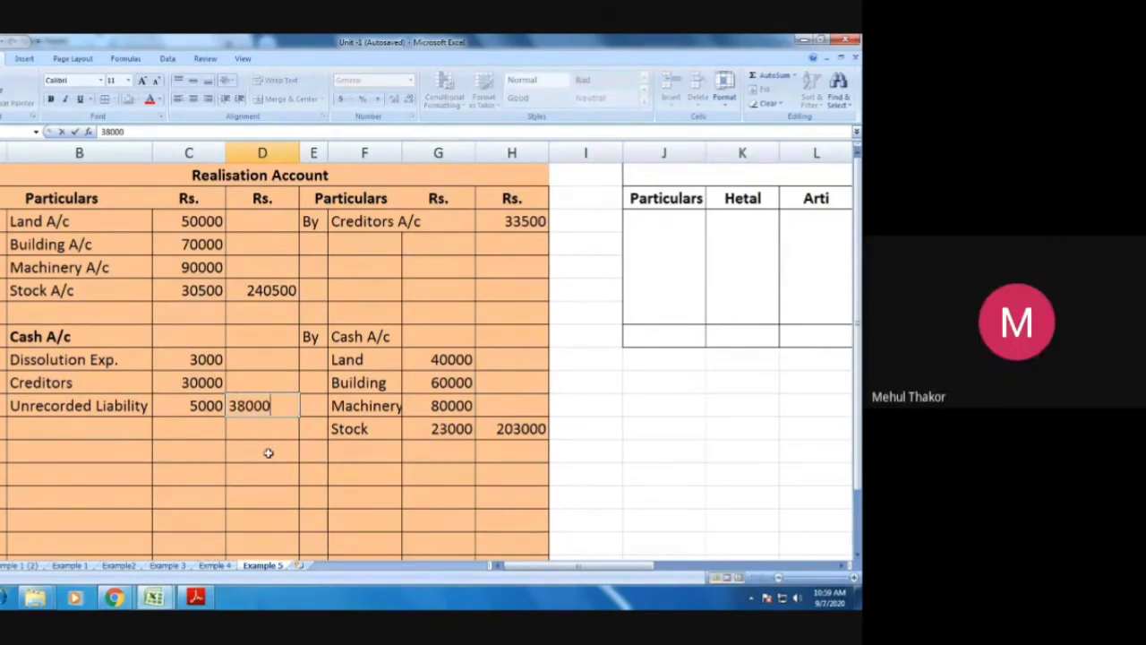
pyautogui.press('Return')
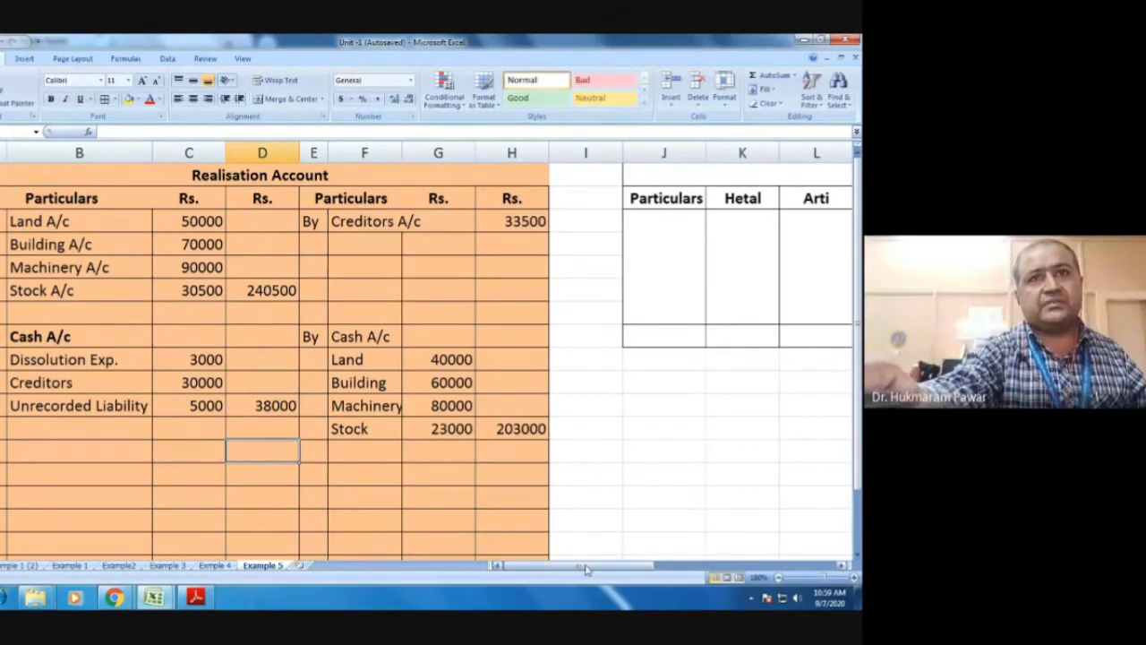
# Step: Add a "By Realisation A/c" entry in the first credit-side row of the Cash Account, in column U
pyautogui.moveTo(604, 565); pyautogui.dragTo(755, 567)
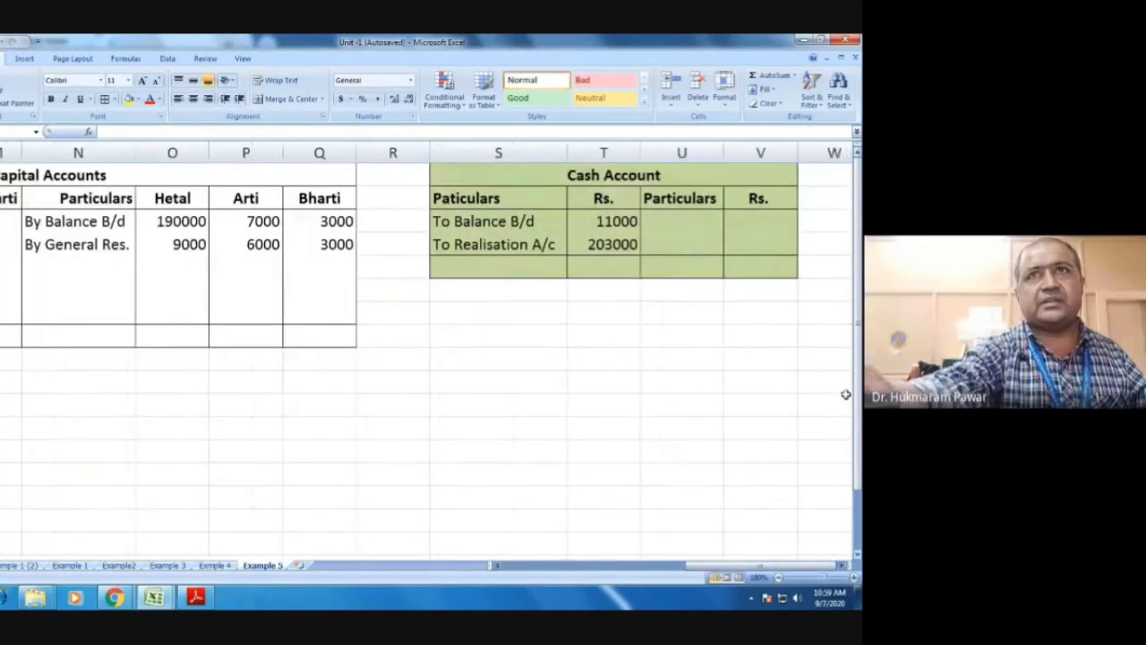
pyautogui.click(665, 220)
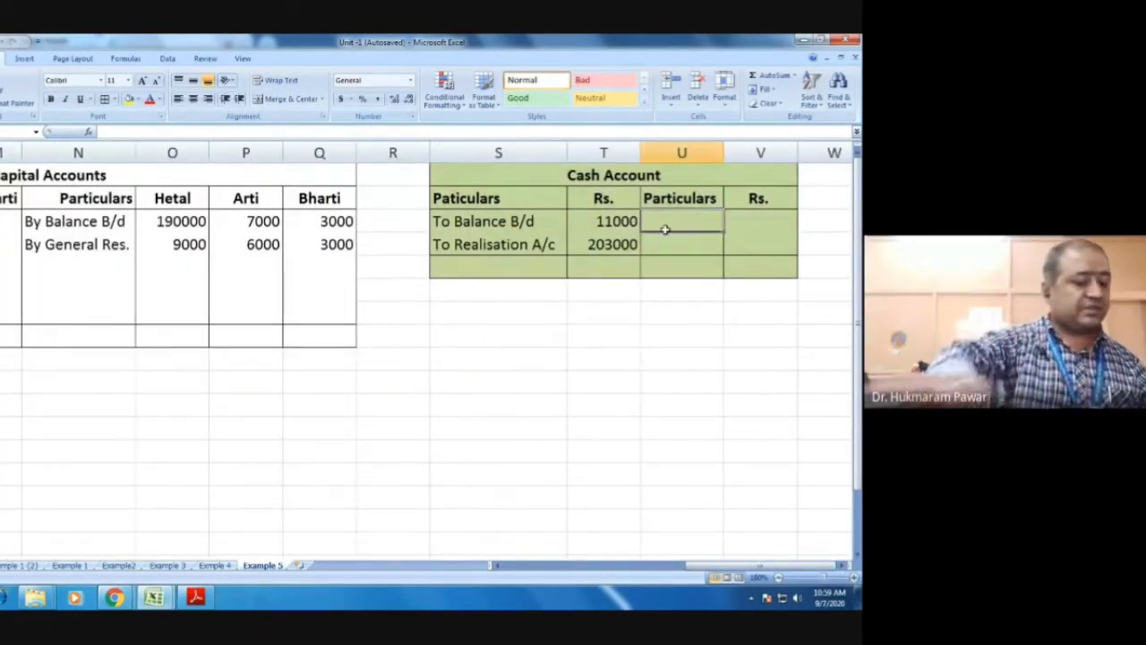
pyautogui.write('By ')
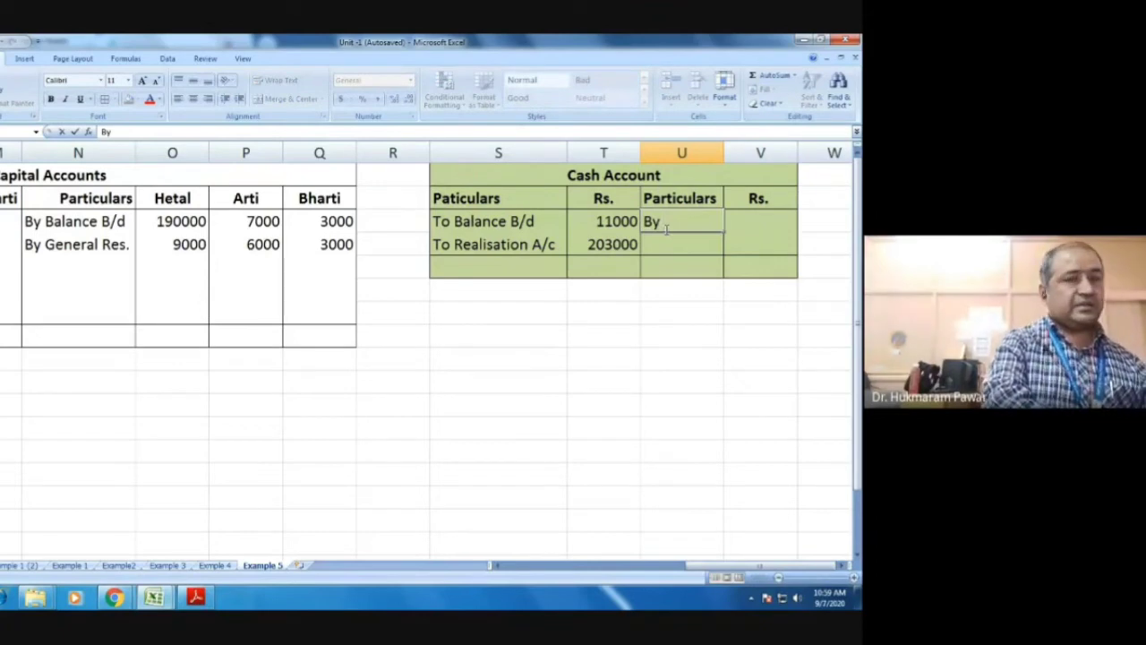
pyautogui.write('realisa')
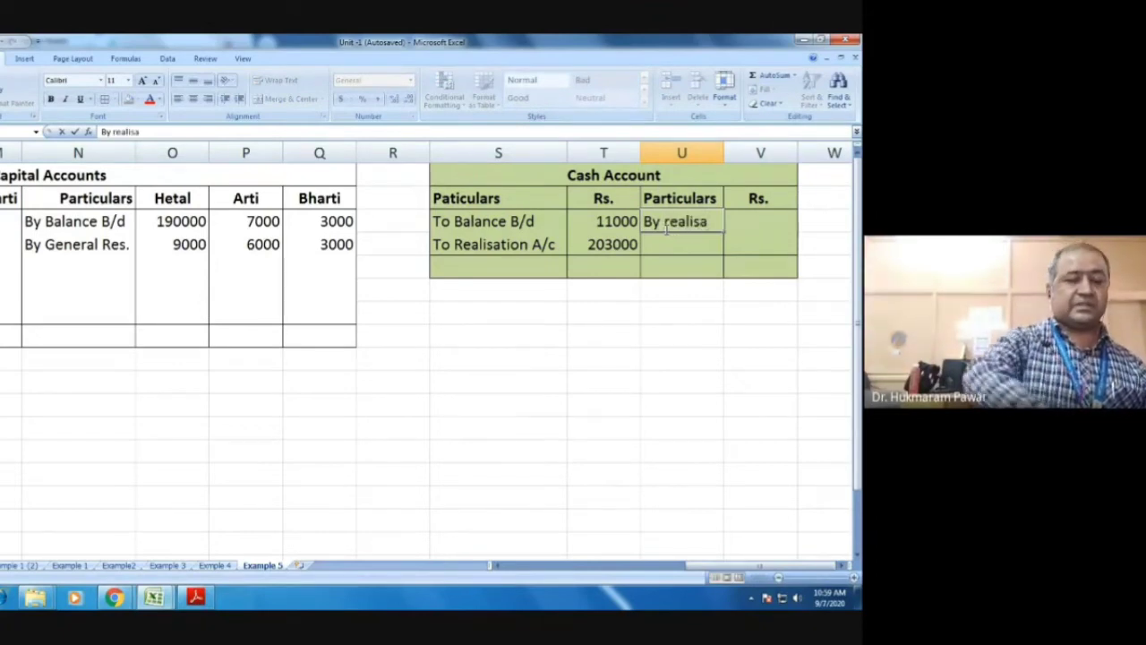
pyautogui.press('BackSpace')
pyautogui.press('BackSpace')
pyautogui.press('BackSpace')
pyautogui.press('BackSpace')
pyautogui.press('BackSpace')
pyautogui.press('BackSpace')
pyautogui.press('BackSpace')
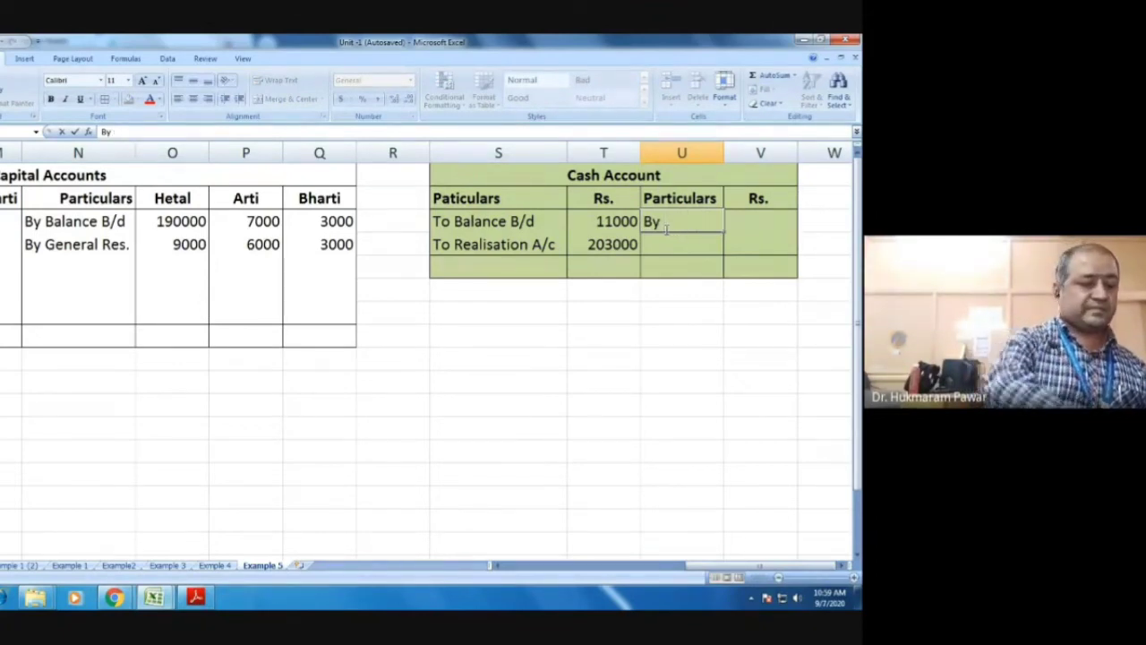
pyautogui.write('Realisatio')
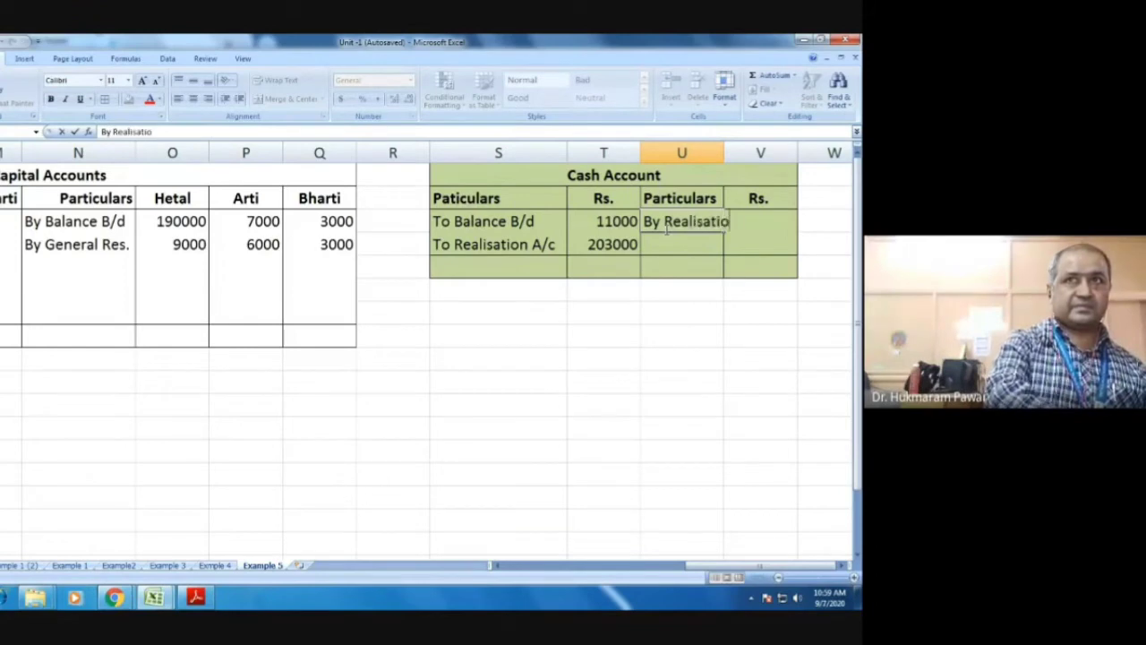
pyautogui.write('n A/c')
pyautogui.press('Tab')
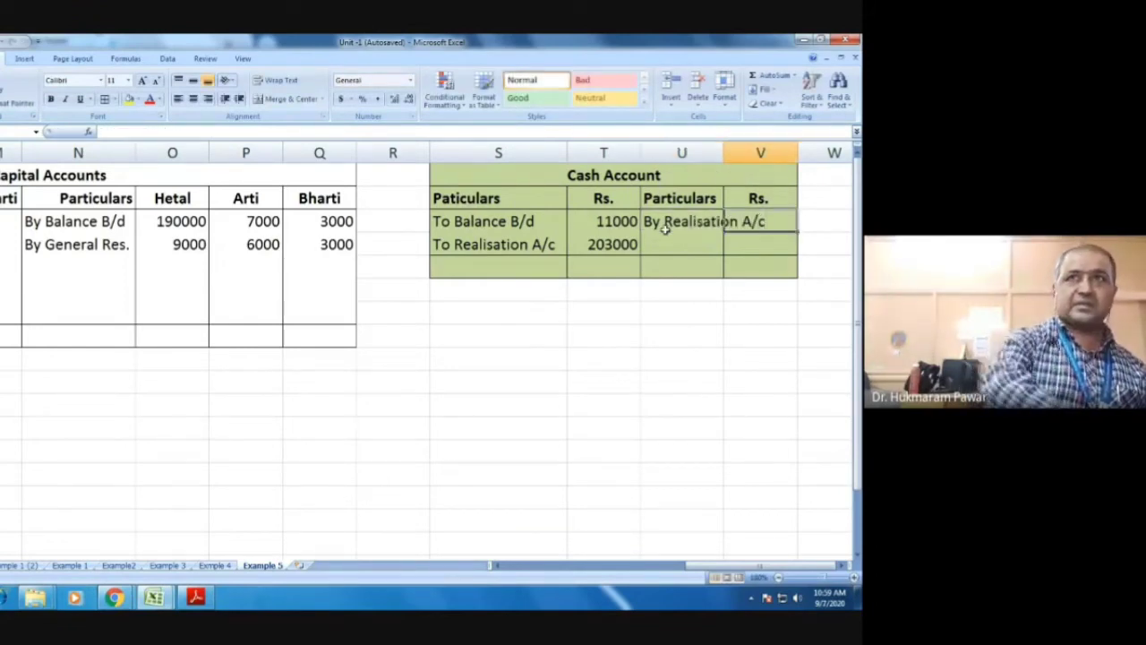
# Step: Enter 38000 in column V as the By Realisation A/c amount and widen column U to fit its entry
pyautogui.write('30')
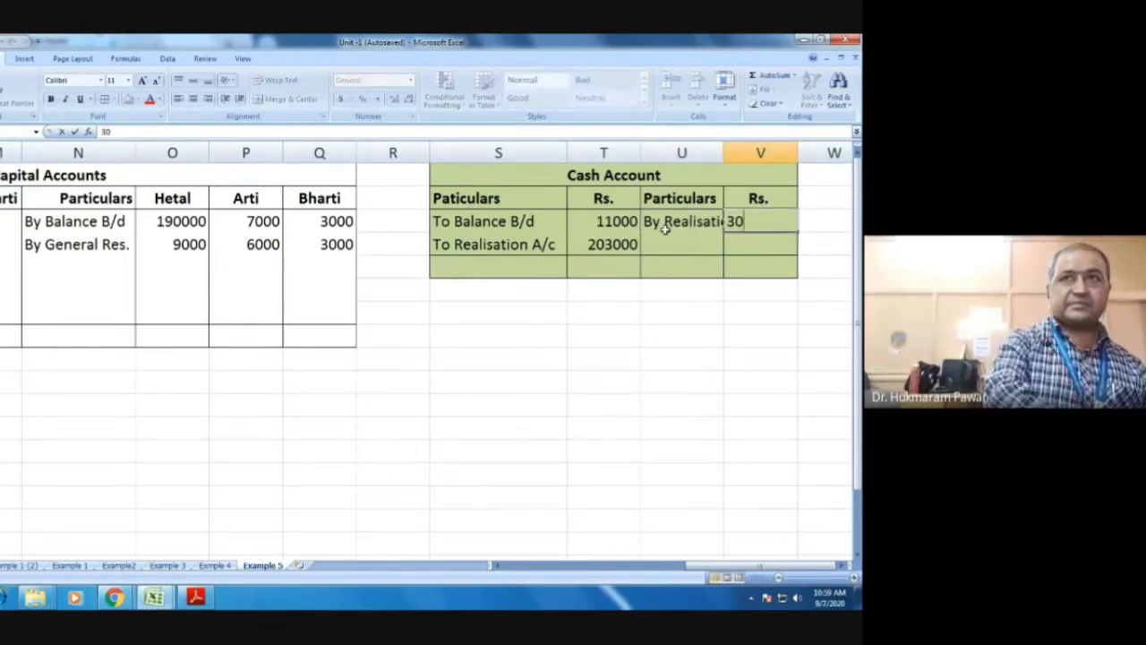
pyautogui.write('00')
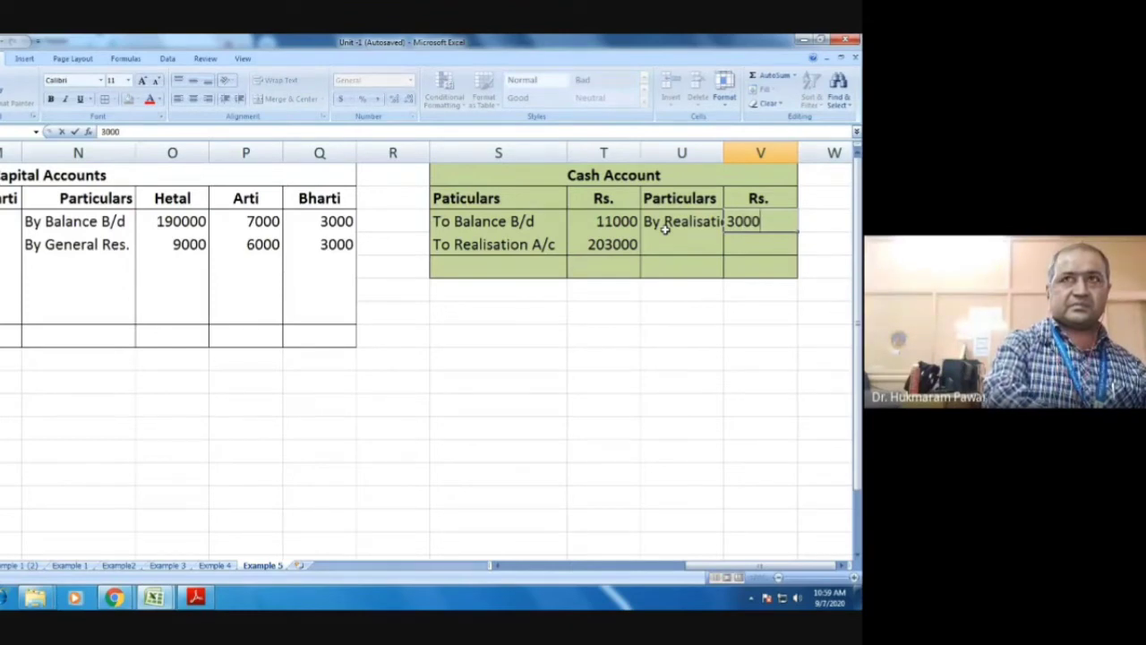
pyautogui.write('0')
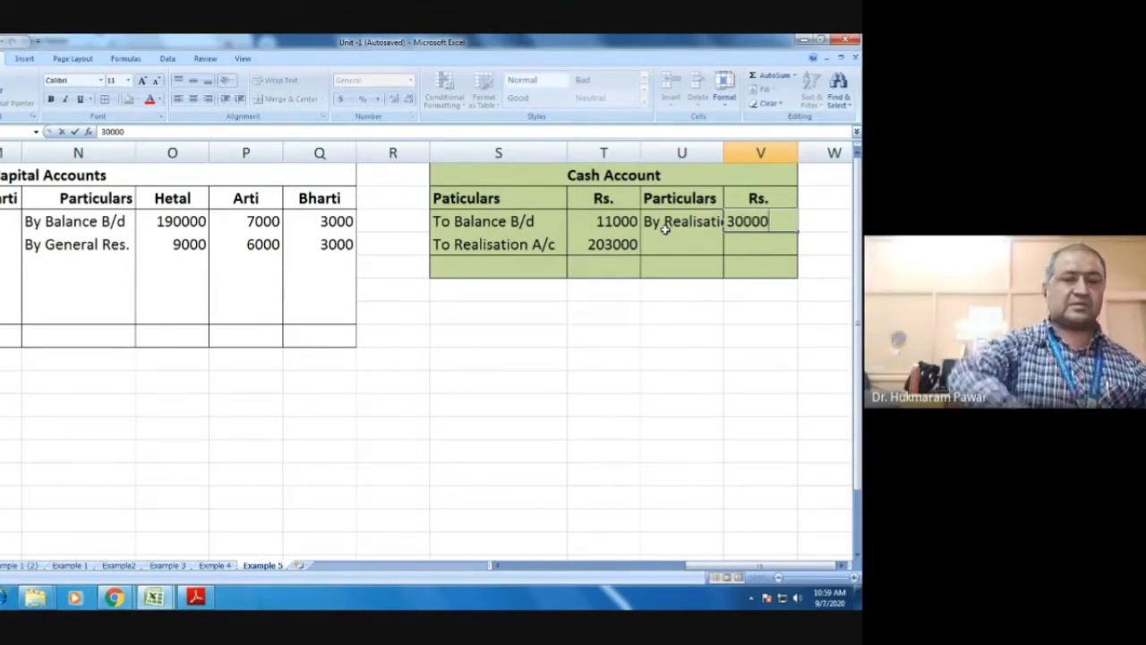
pyautogui.click(665, 232)
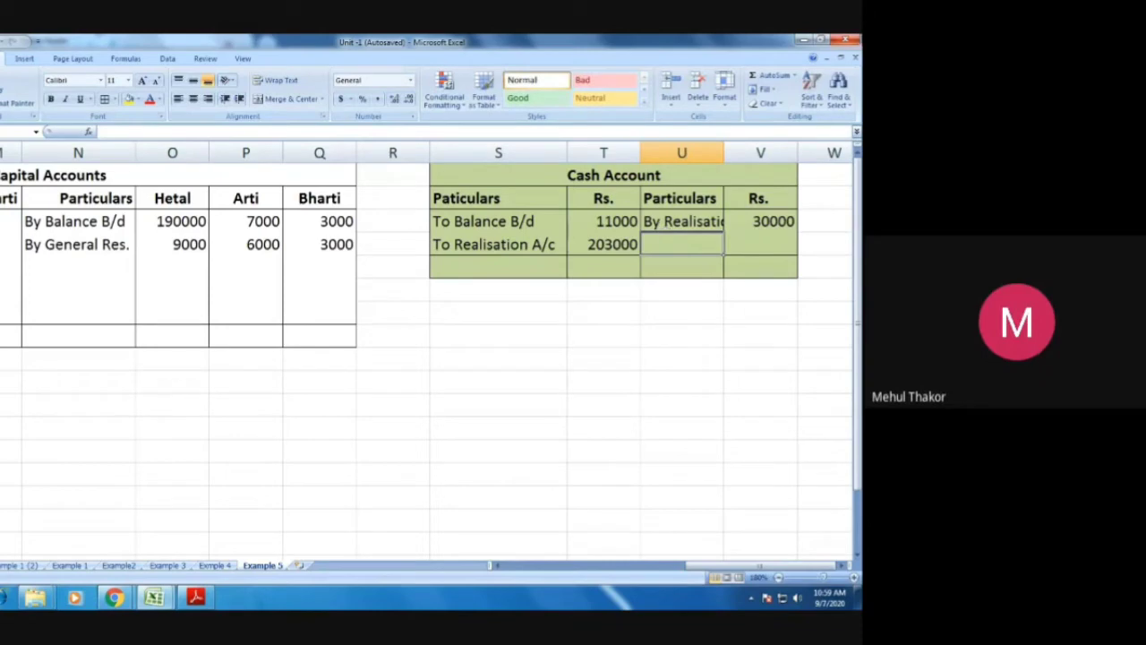
pyautogui.click(759, 221)
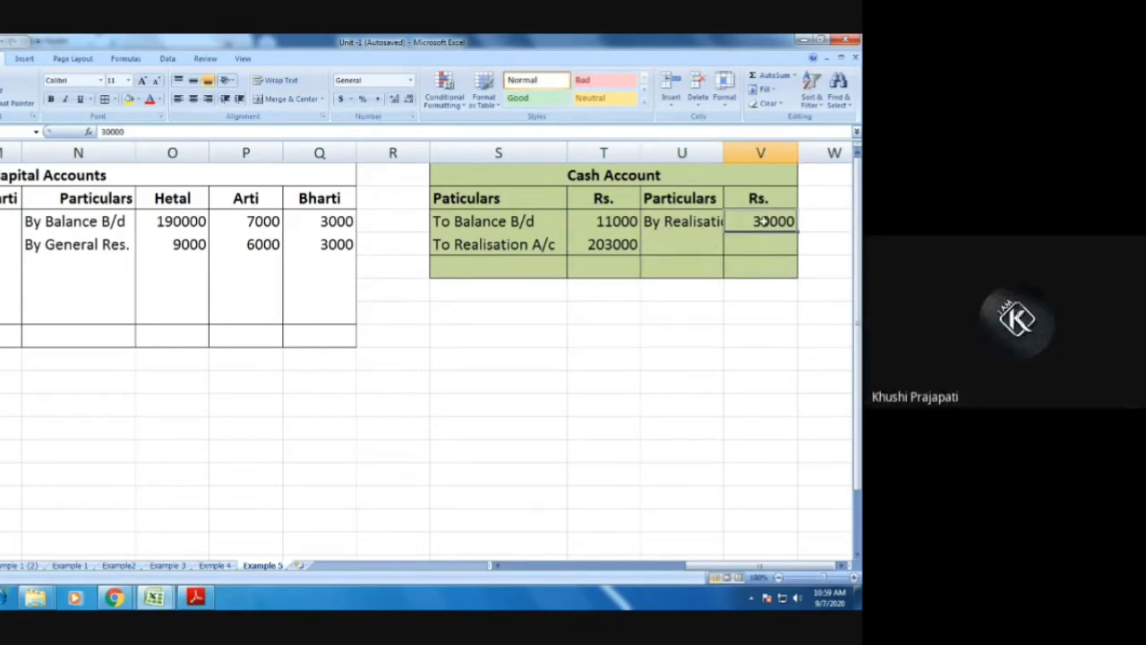
pyautogui.doubleClick(764, 221)
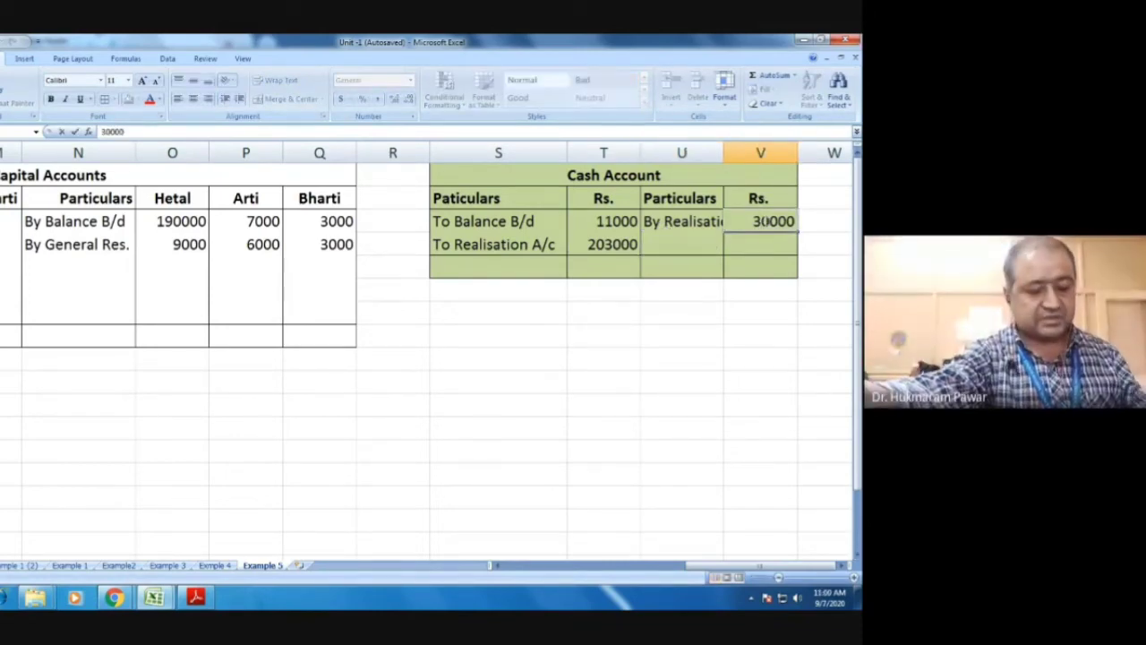
pyautogui.press('Delete')
pyautogui.write('8')
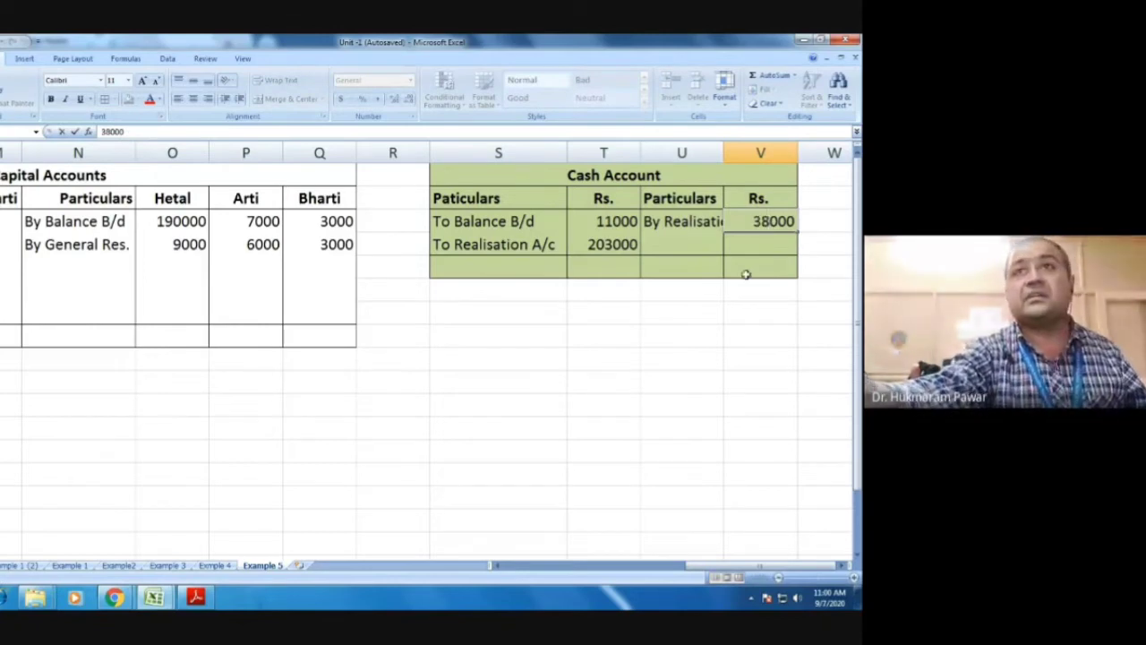
pyautogui.click(681, 312)
pyautogui.moveTo(723, 149); pyautogui.dragTo(778, 149)
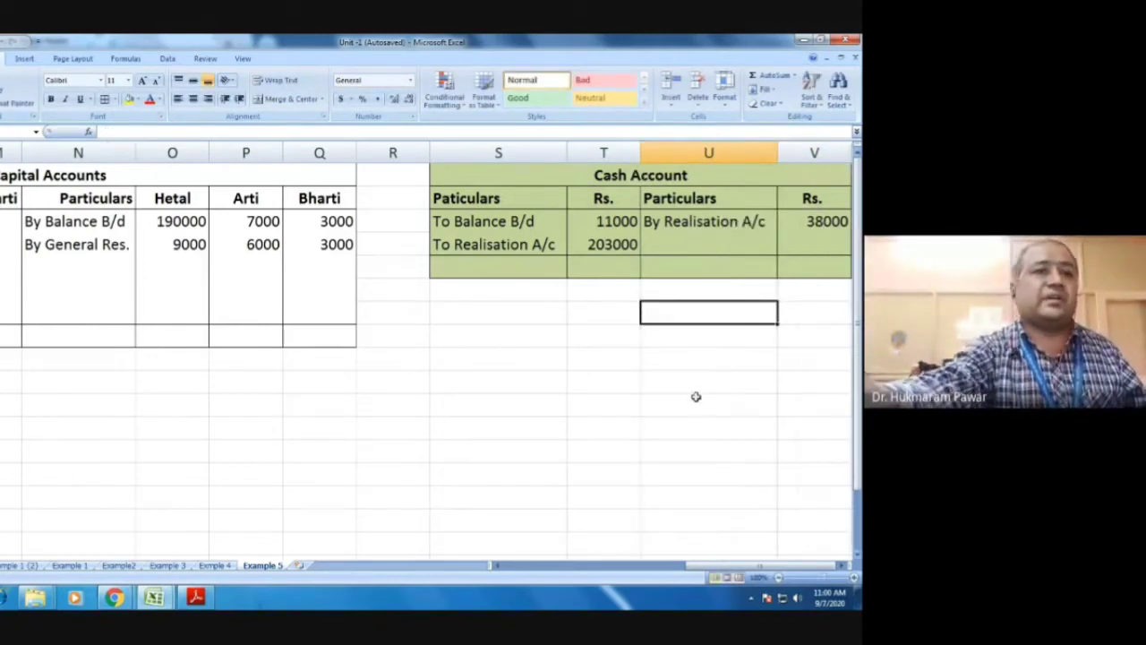
# Step: Switch to the problem PDF in Adobe Reader, examine the statement on the two bankrupt partners' recoverable amounts, and return to the Excel workbook
pyautogui.moveTo(704, 570); pyautogui.dragTo(555, 570)
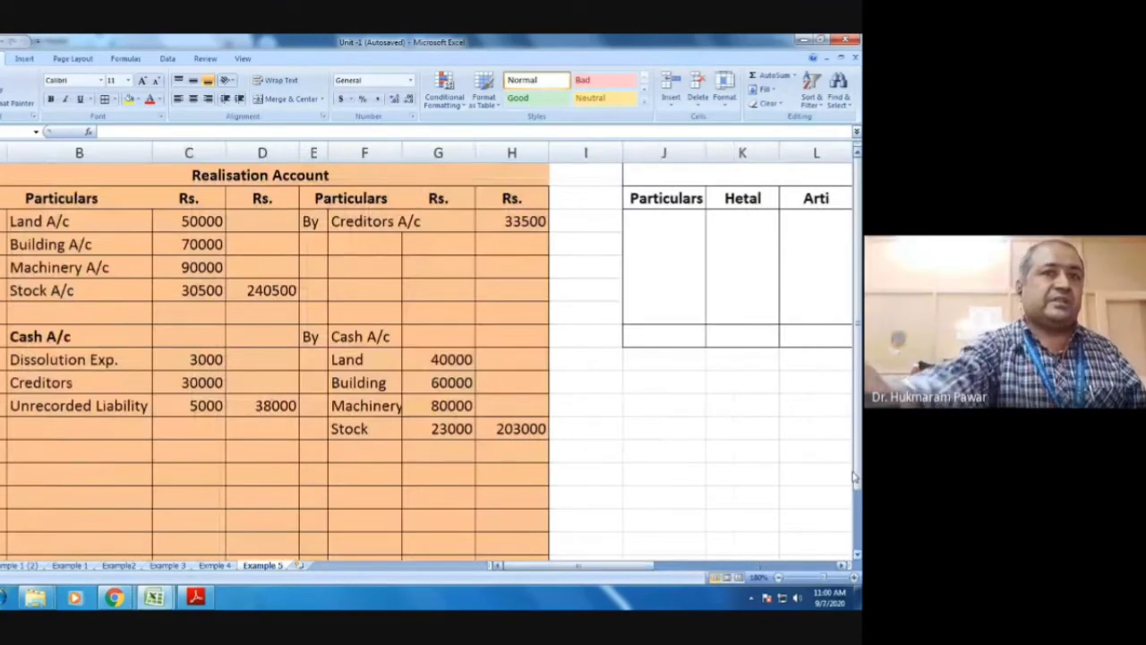
pyautogui.hotkey('alt', 'Tab')
pyautogui.scroll(-1, 96, 449)
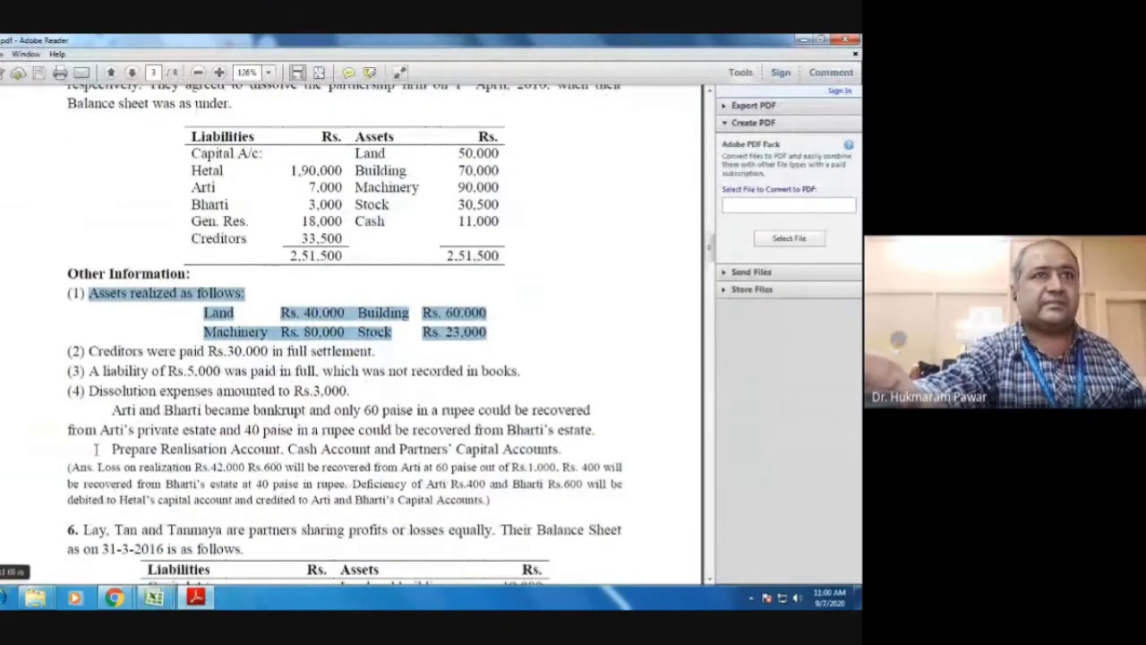
pyautogui.moveTo(111, 410); pyautogui.dragTo(377, 408)
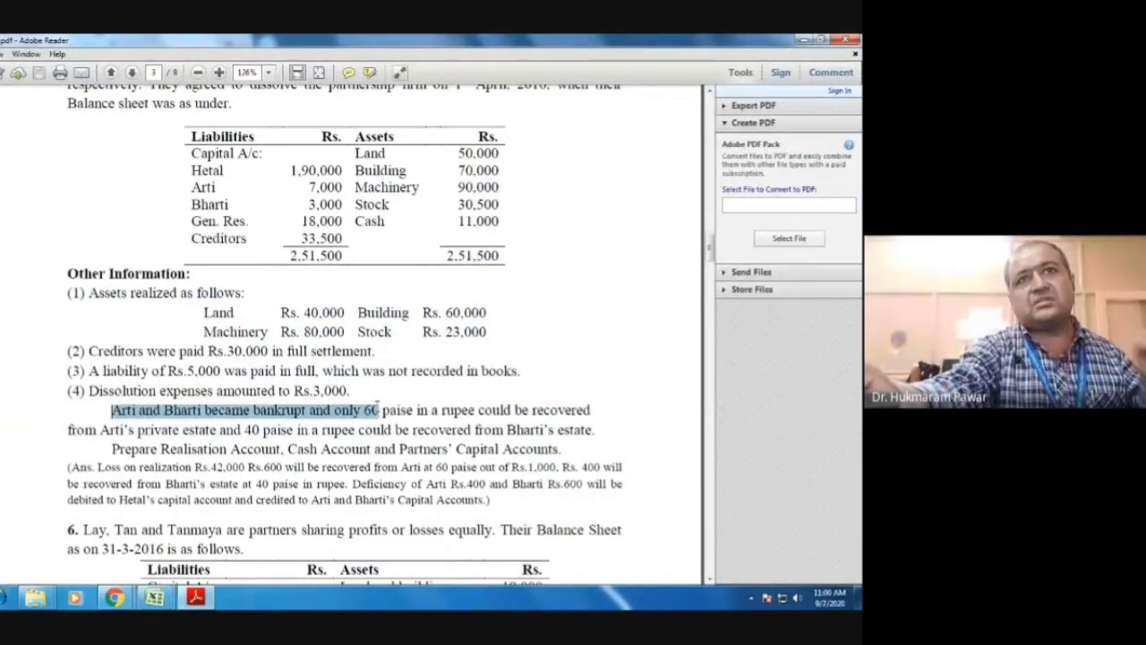
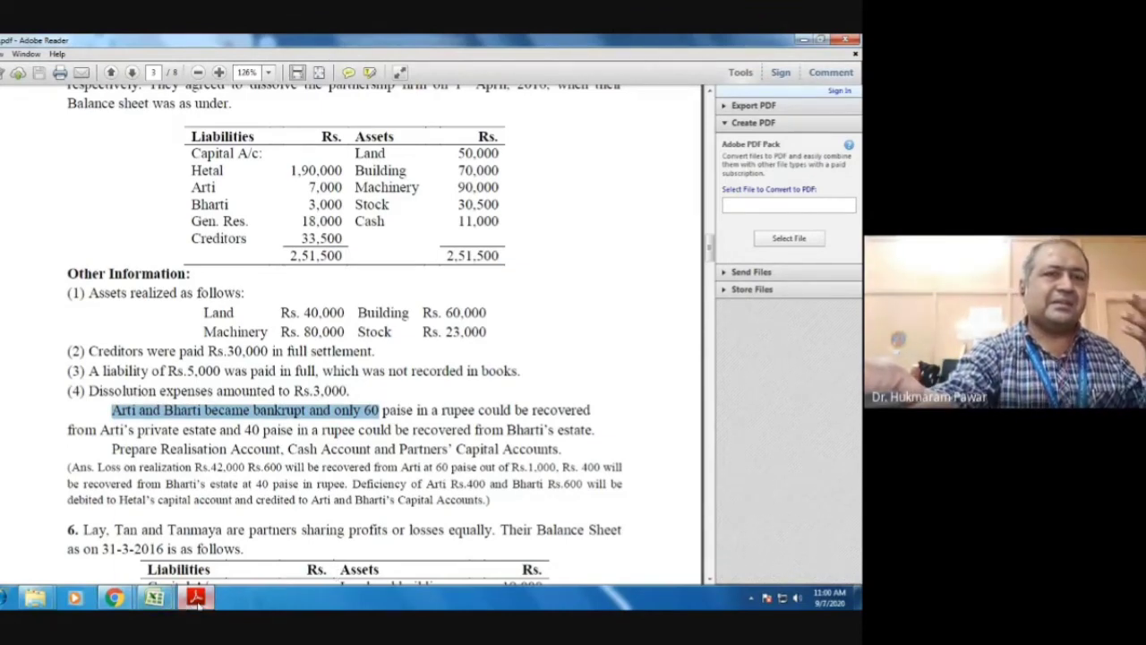
pyautogui.moveTo(197, 600)
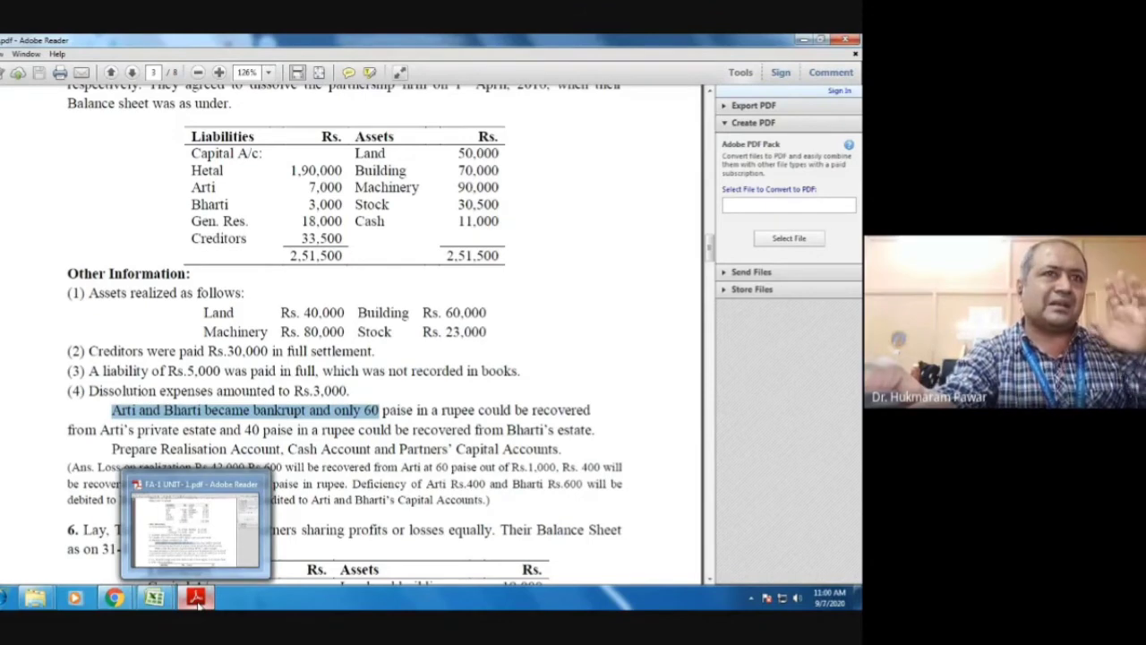
pyautogui.click(197, 600)
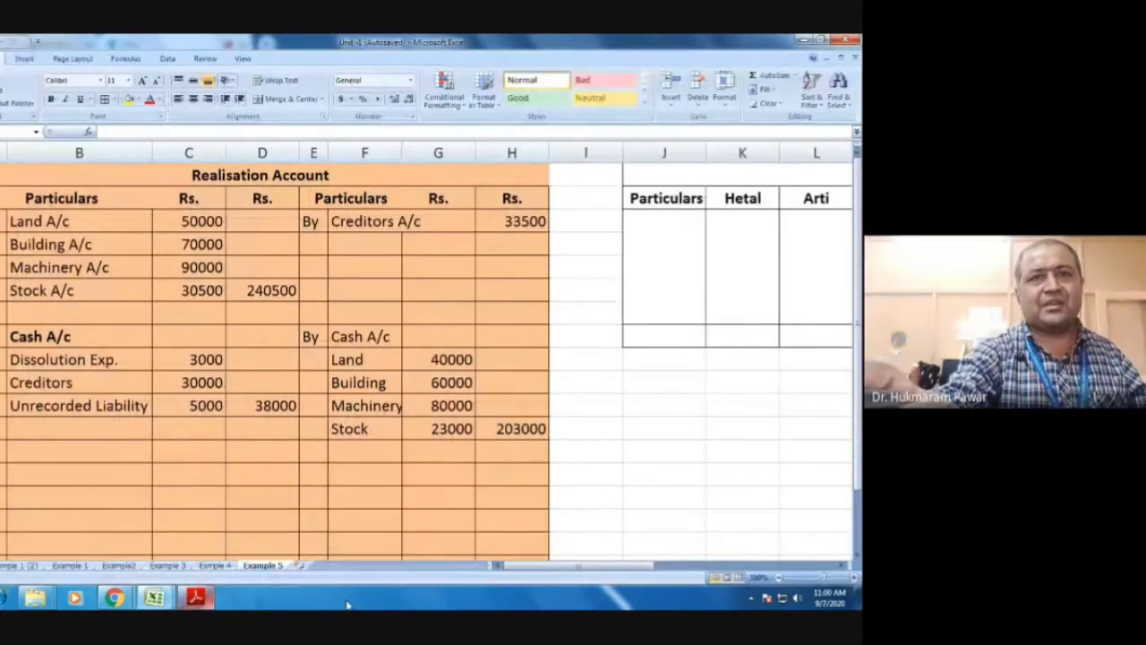
pyautogui.moveTo(566, 571); pyautogui.dragTo(544, 580)
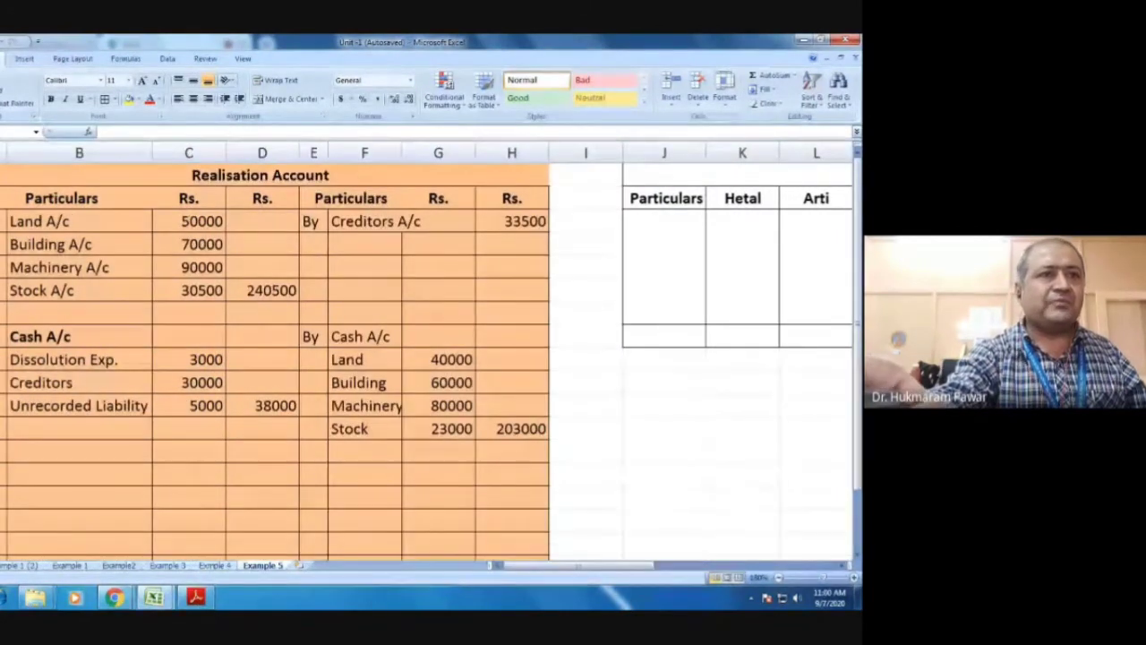
pyautogui.moveTo(167, 604)
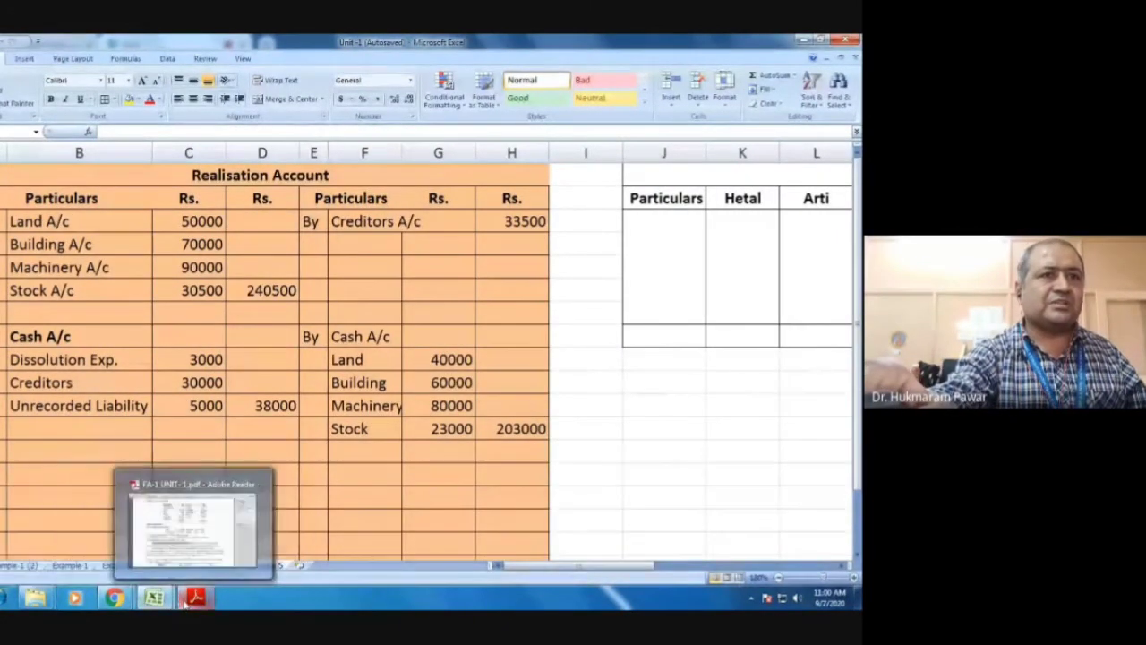
pyautogui.click(193, 598)
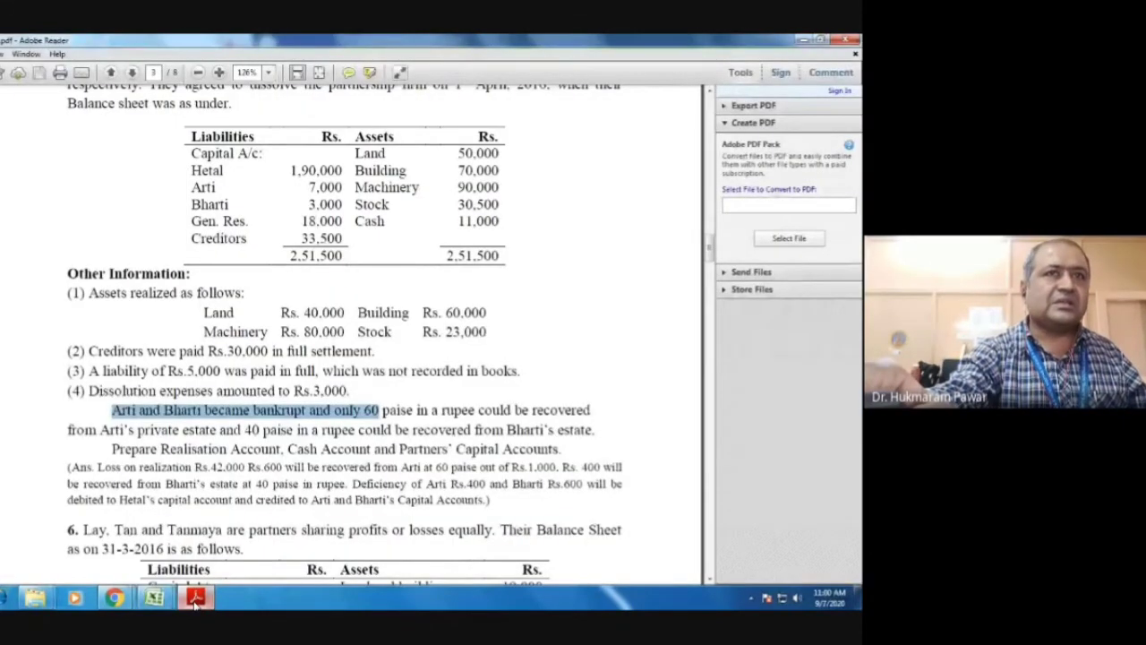
pyautogui.click(194, 599)
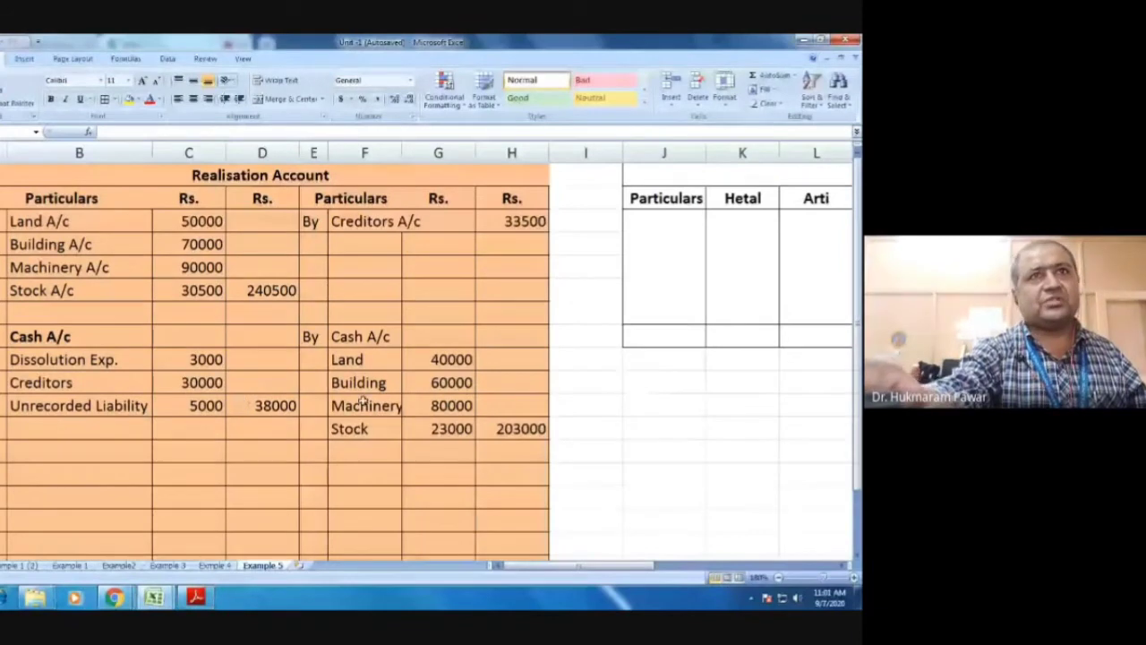
# Step: Move the credit-side Cash A/c block with its asset labels and amounts in columns F to H up three rows
pyautogui.scroll(-1, 371, 403)
pyautogui.scroll(1, 370, 405)
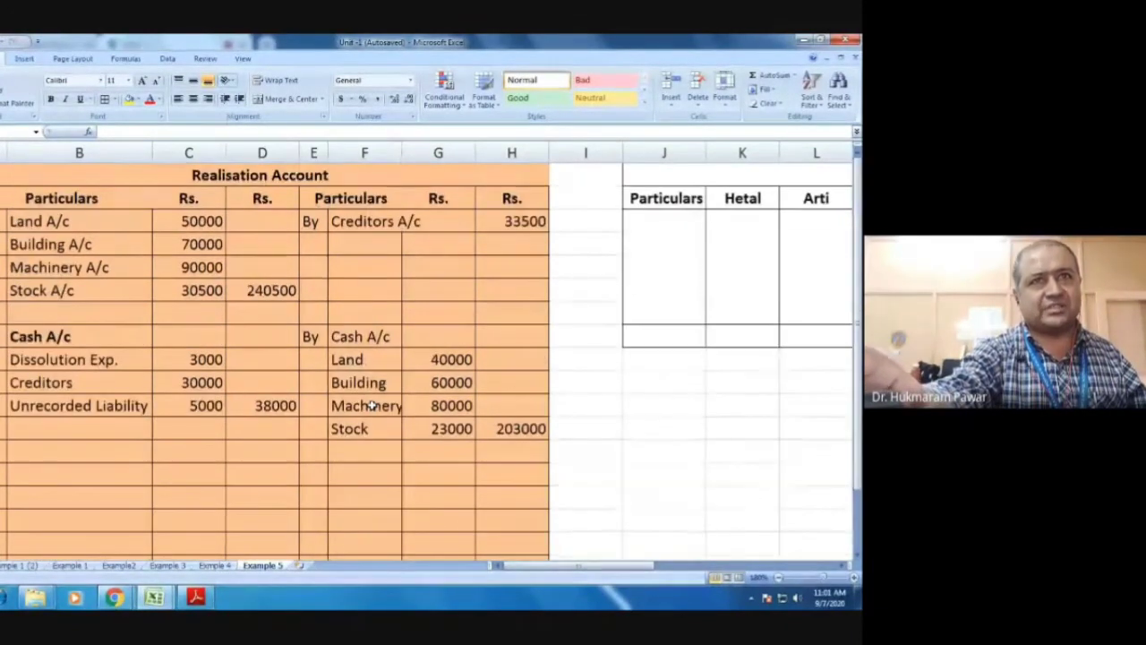
pyautogui.moveTo(343, 345); pyautogui.dragTo(519, 417)
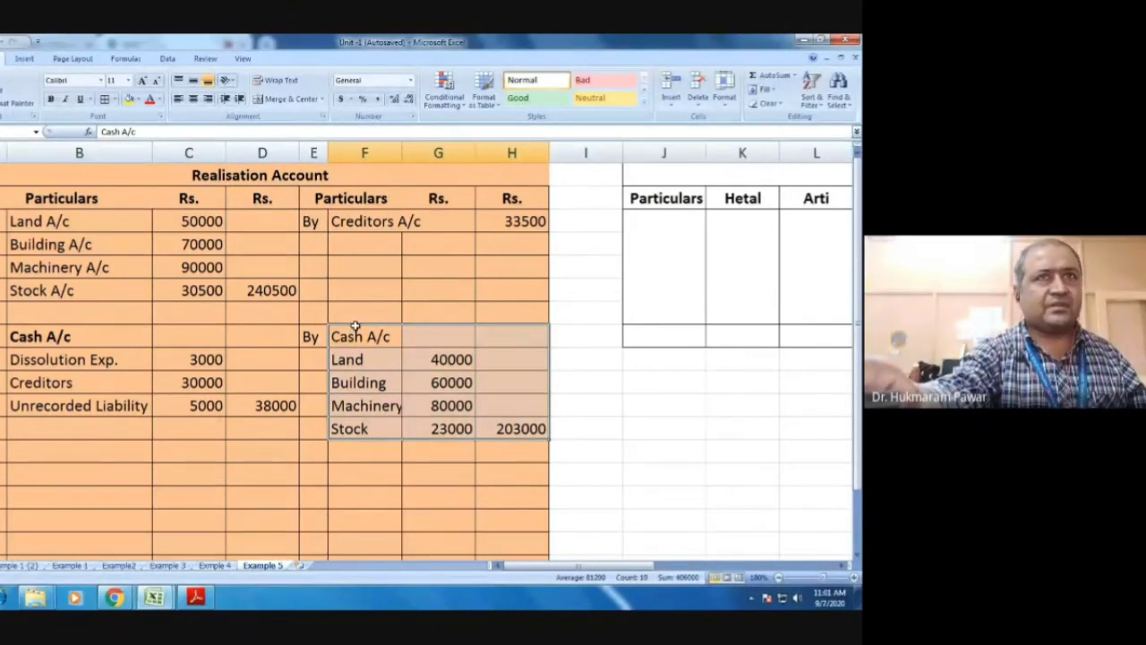
pyautogui.moveTo(353, 329); pyautogui.dragTo(363, 258)
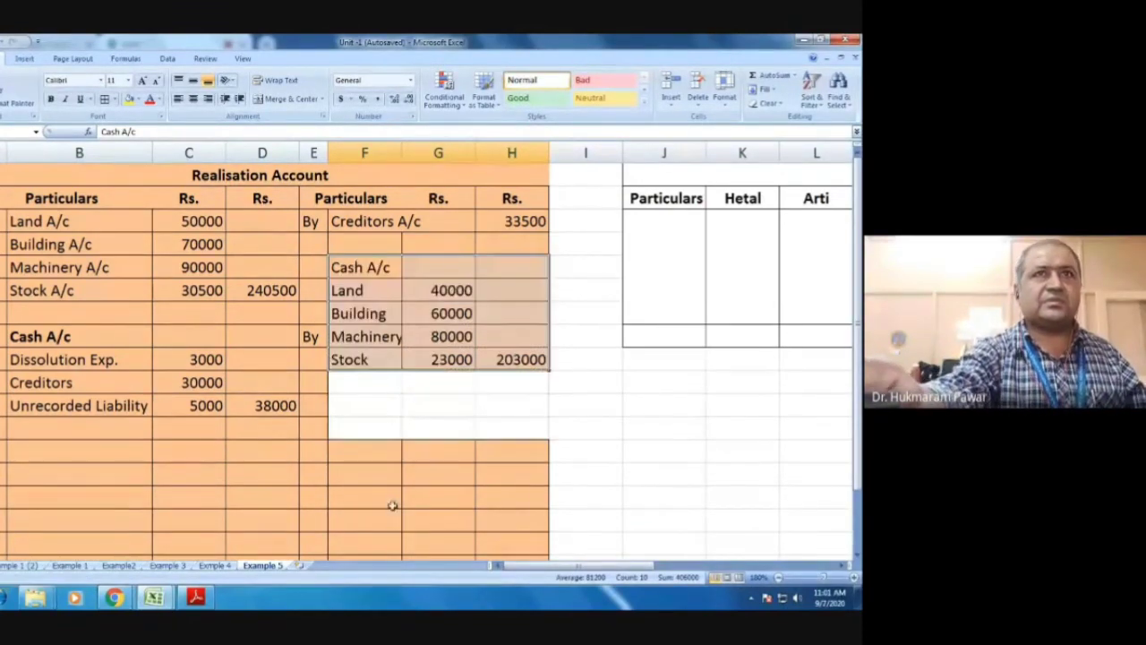
pyautogui.click(391, 502)
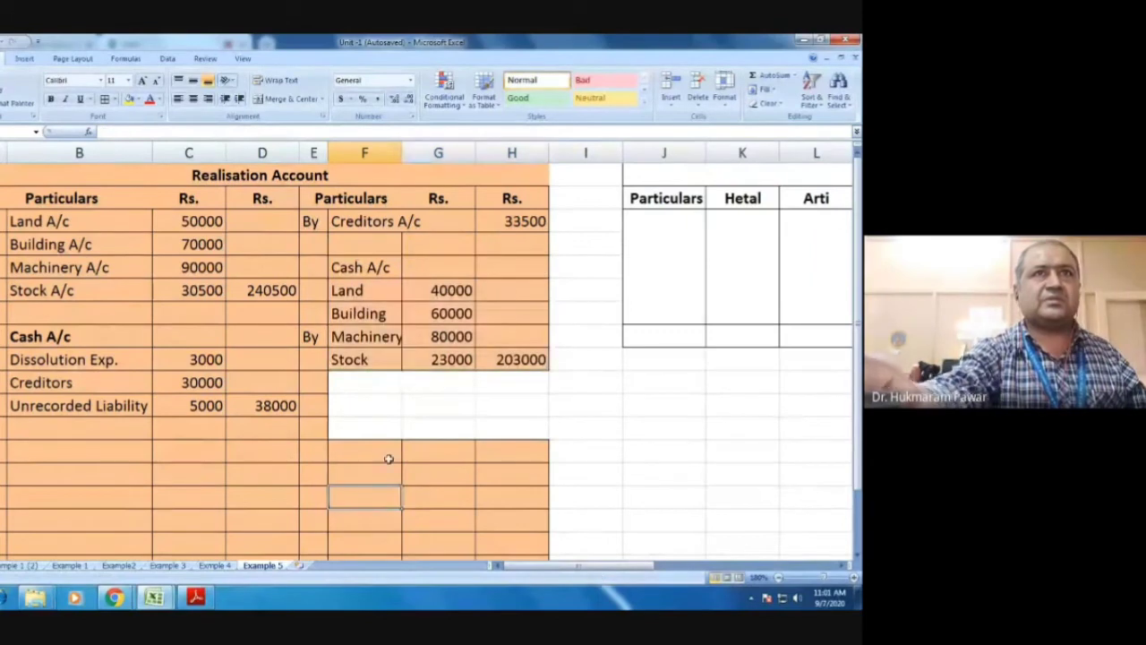
# Step: Make the credit-side Cash A/c label bold and move its "By" in column E up to the same row
pyautogui.click(362, 265)
pyautogui.click(52, 99)
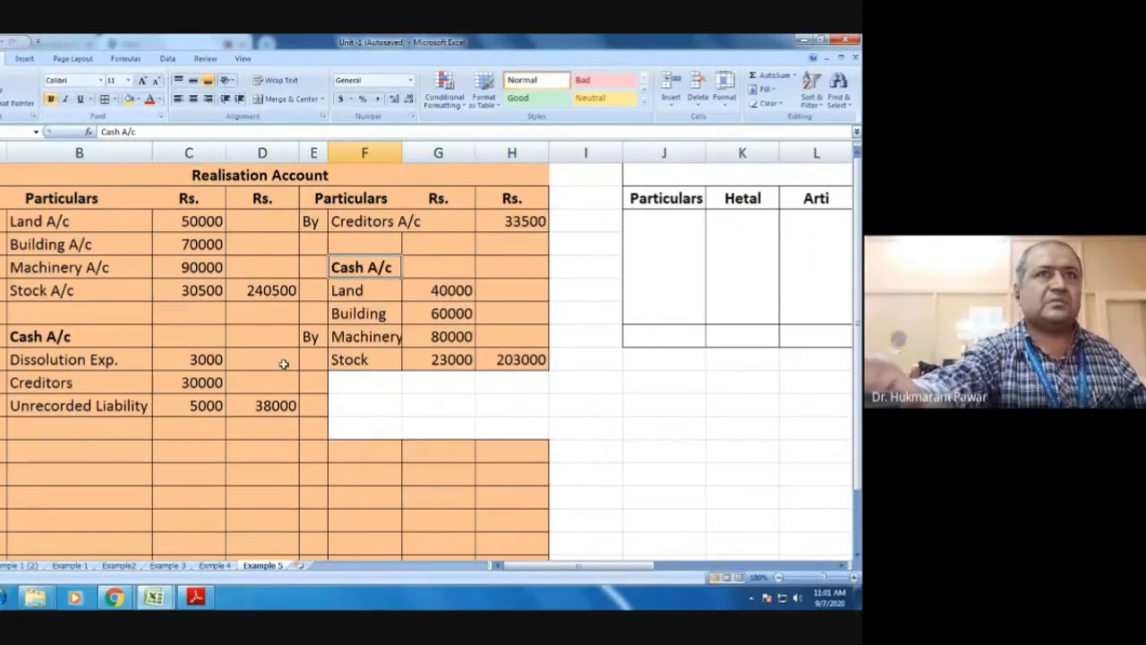
pyautogui.click(304, 336)
pyautogui.moveTo(305, 336); pyautogui.dragTo(315, 267)
pyautogui.click(369, 445)
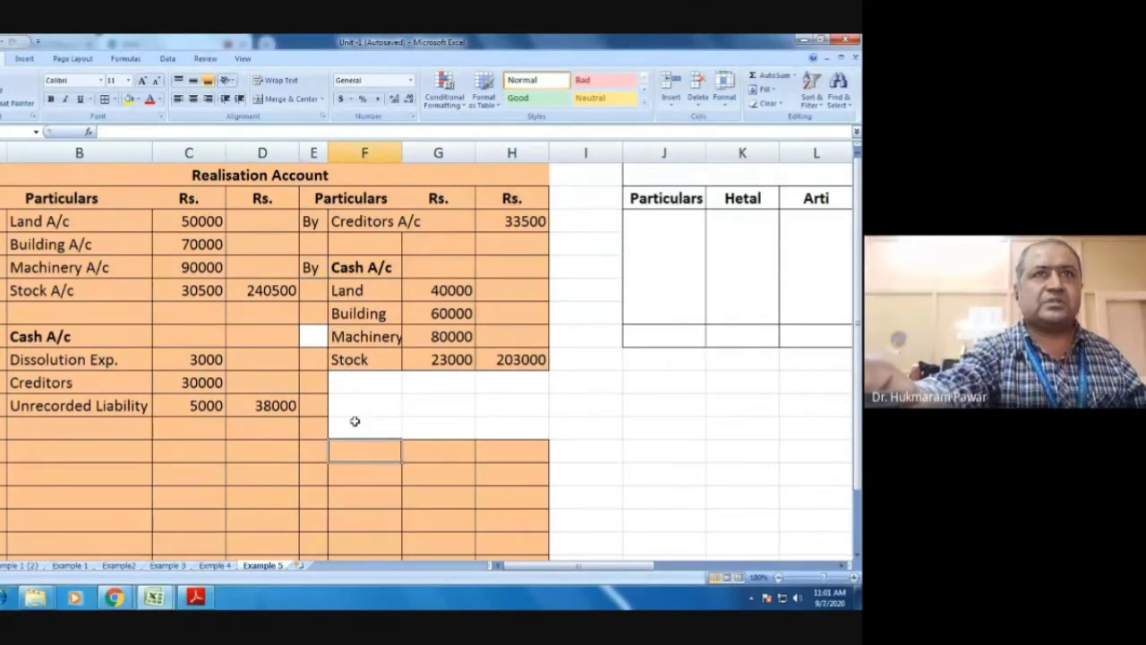
# Step: Copy the Land A/c cell's formatting onto the unformatted column E cell beside Machinery with Format Painter
pyautogui.click(99, 219)
pyautogui.click(18, 104)
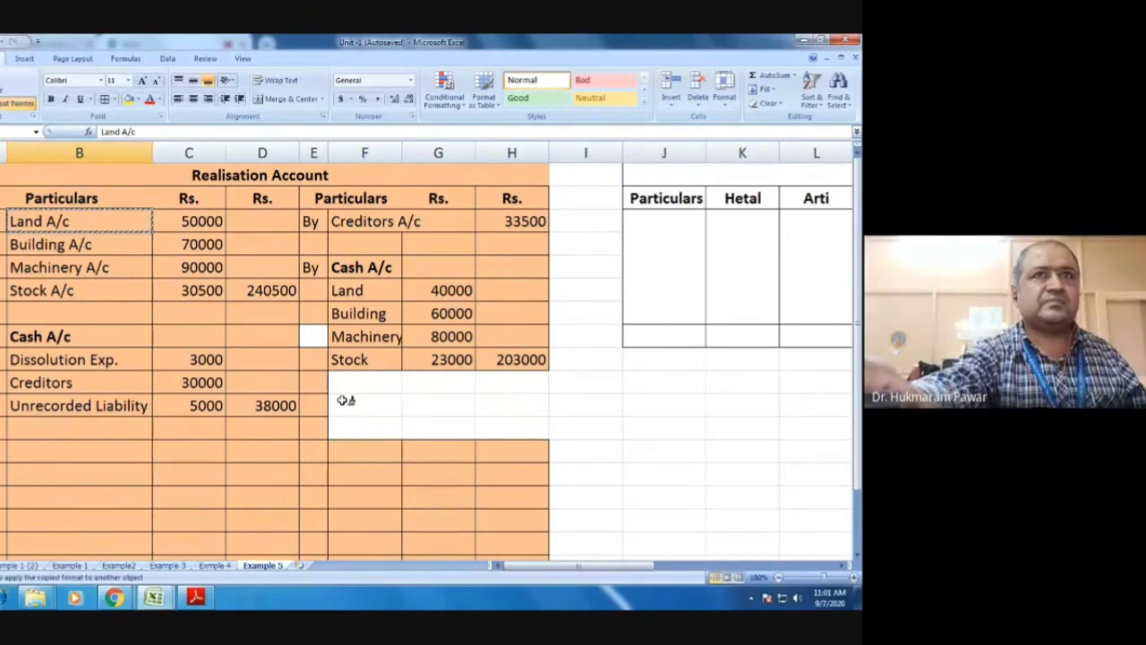
pyautogui.click(312, 336)
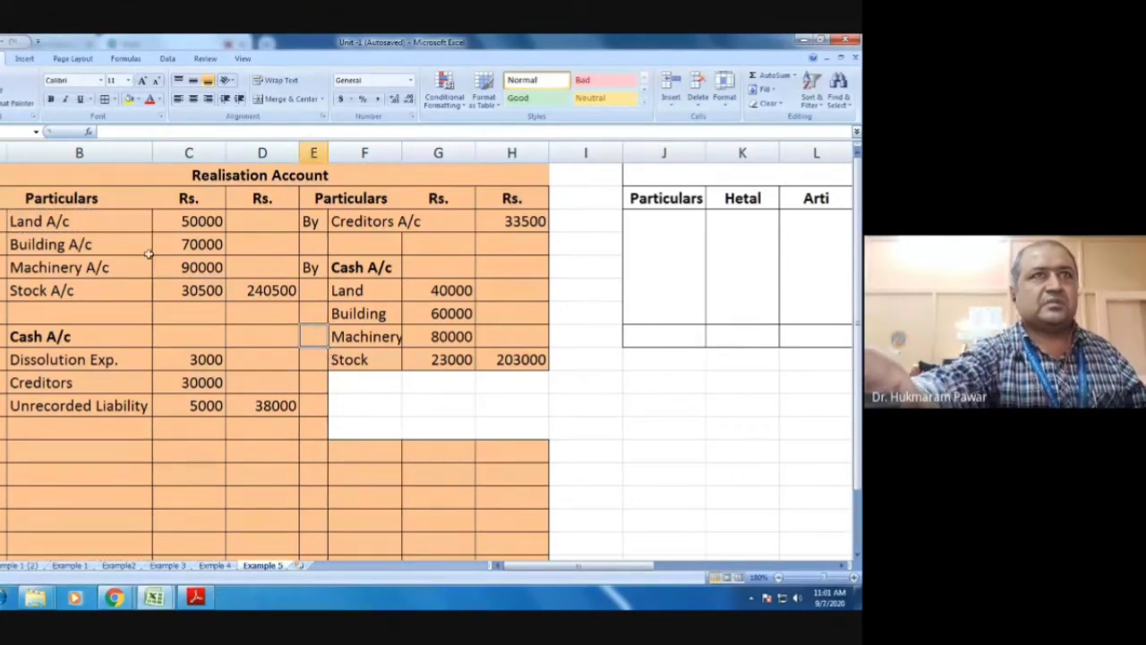
# Step: Copy the orange fill and border formatting from a formatted account cell onto the unformatted cells F10:H12
pyautogui.click(17, 104)
pyautogui.click(421, 383)
pyautogui.write('24')
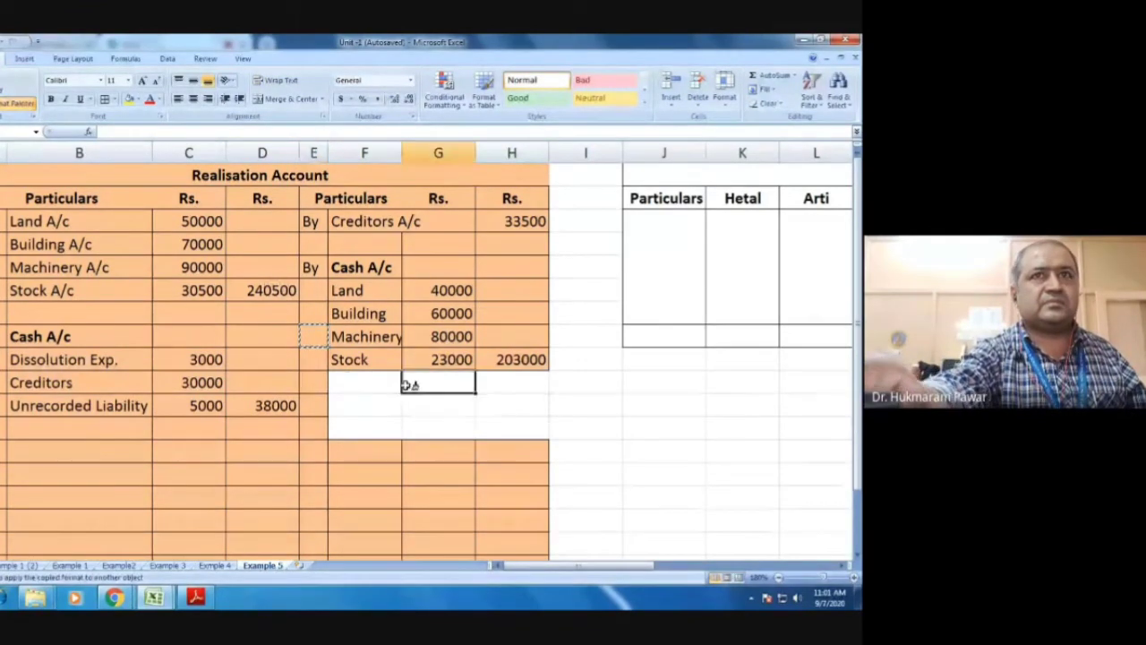
pyautogui.press('Escape')
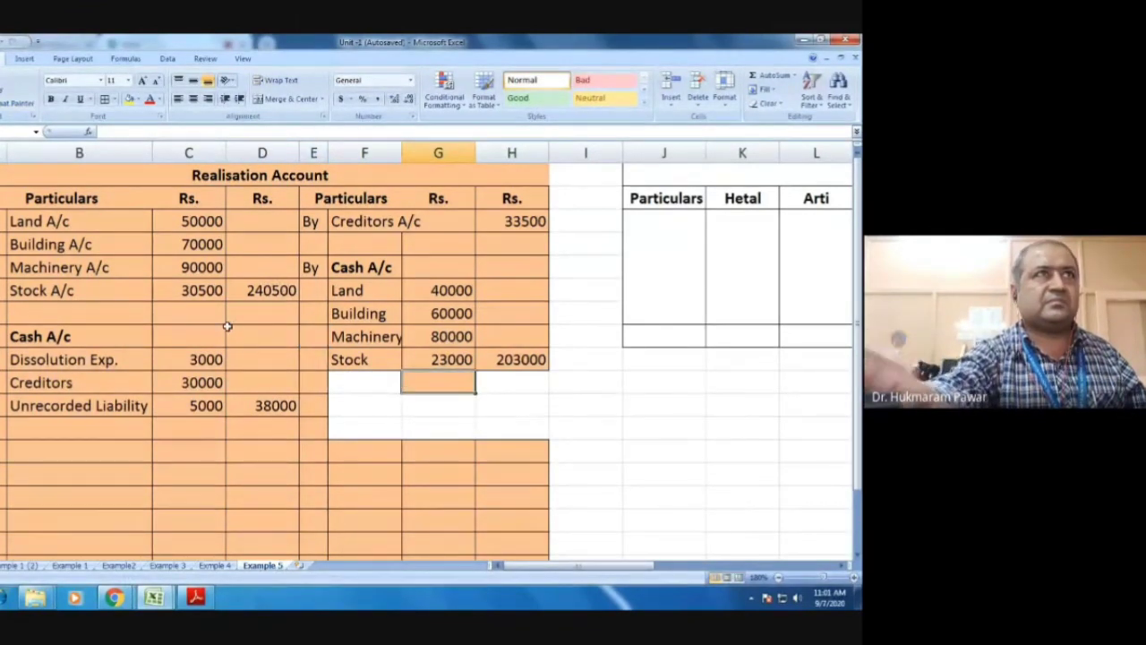
pyautogui.click(18, 104)
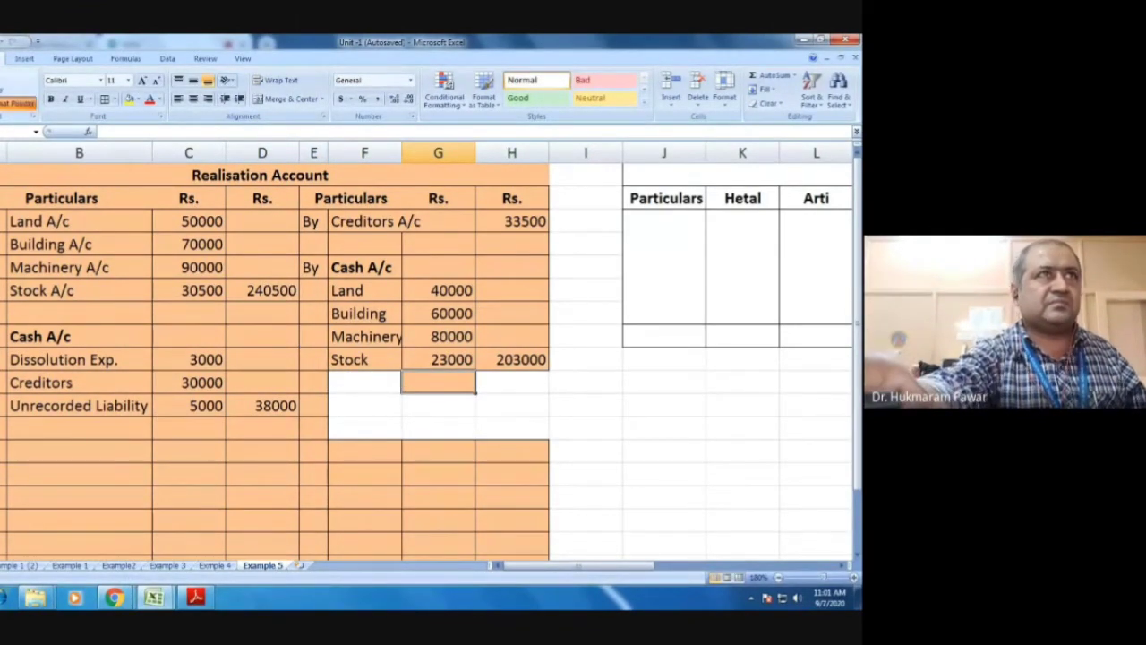
pyautogui.click(342, 382)
pyautogui.moveTo(342, 382); pyautogui.dragTo(501, 422)
pyautogui.click(444, 499)
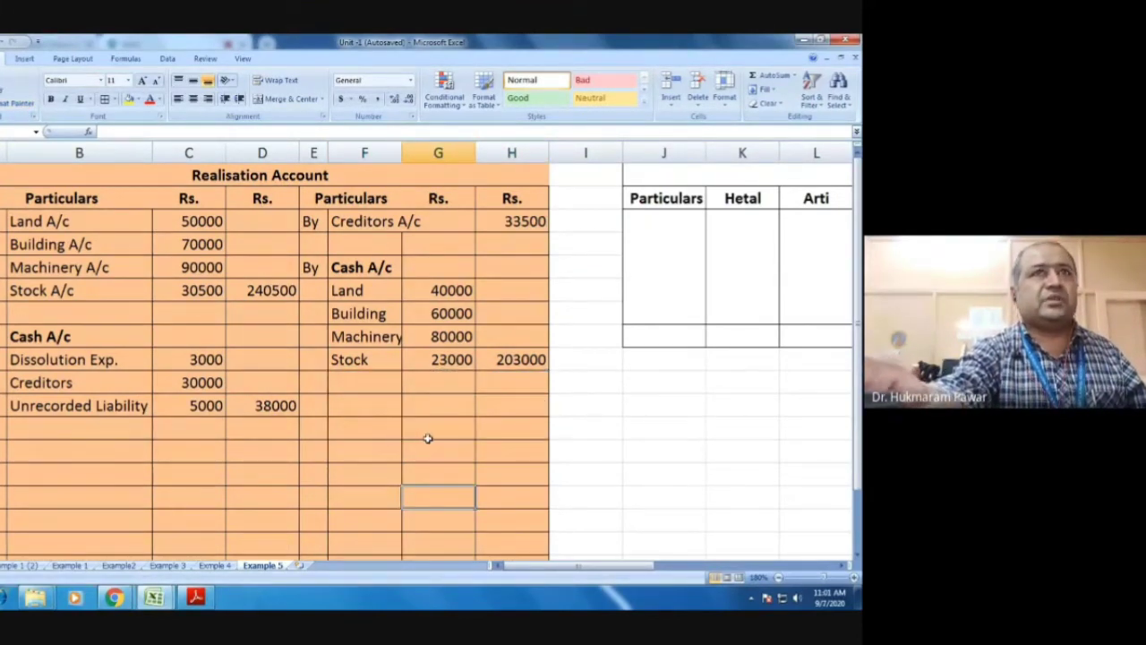
# Step: Total the debit side of the Realisation Account in D13 with the formula =D6+D11
pyautogui.scroll(-1, 429, 438)
pyautogui.scroll(1, 428, 438)
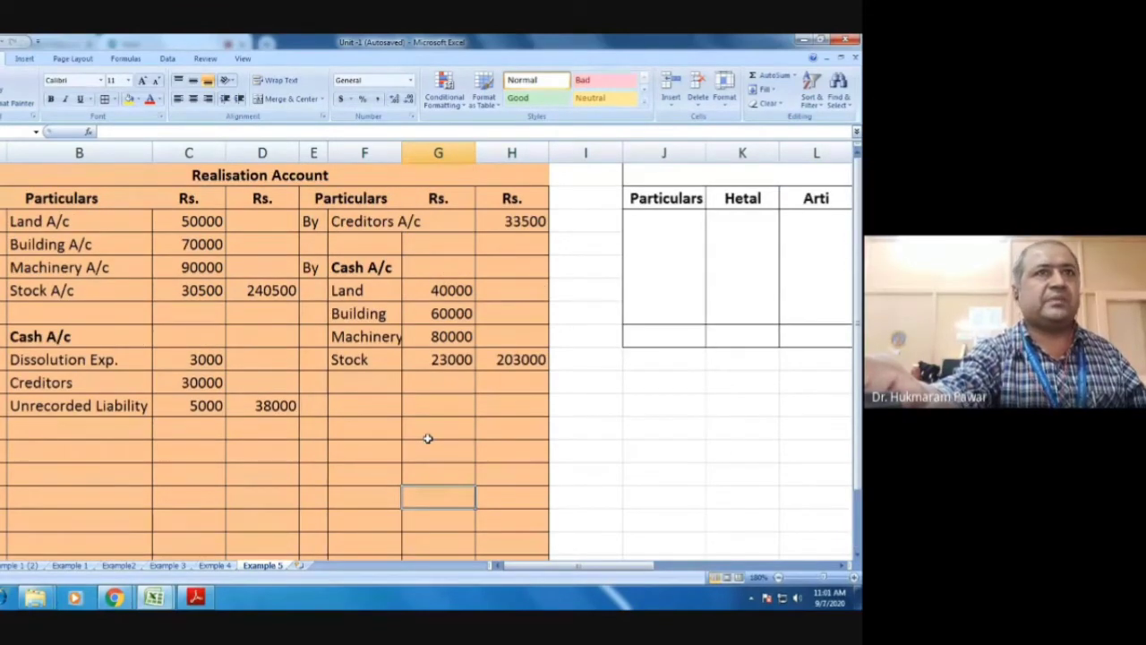
pyautogui.scroll(-1, 428, 438)
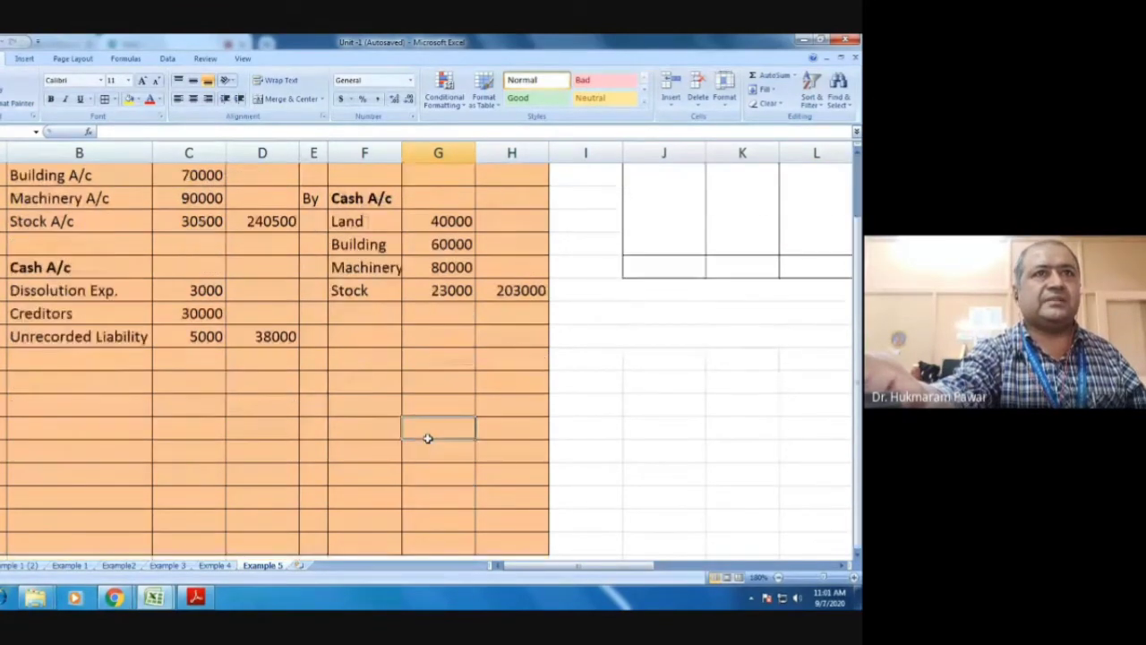
pyautogui.click(260, 382)
pyautogui.write('=')
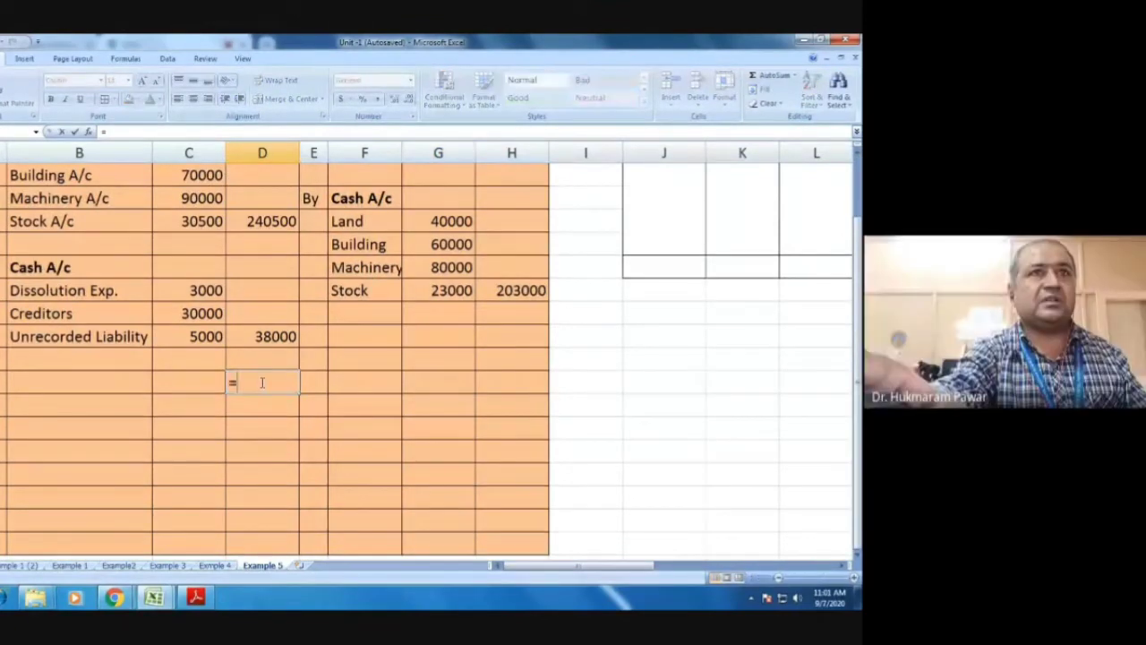
pyautogui.click(265, 221)
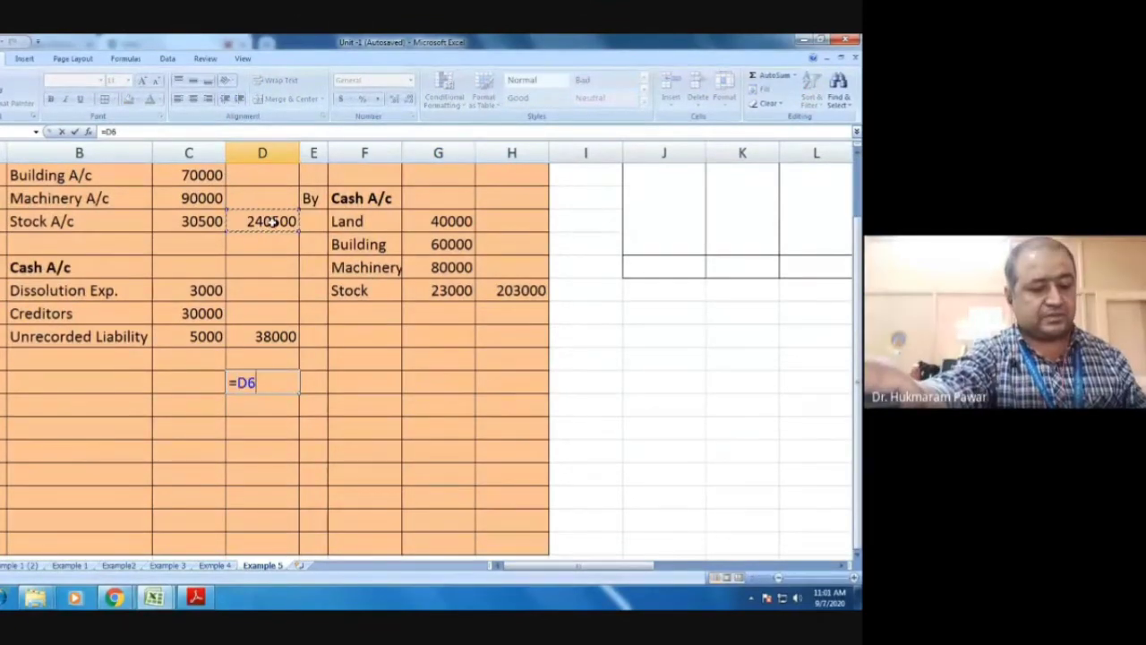
pyautogui.write('+')
pyautogui.click(264, 334)
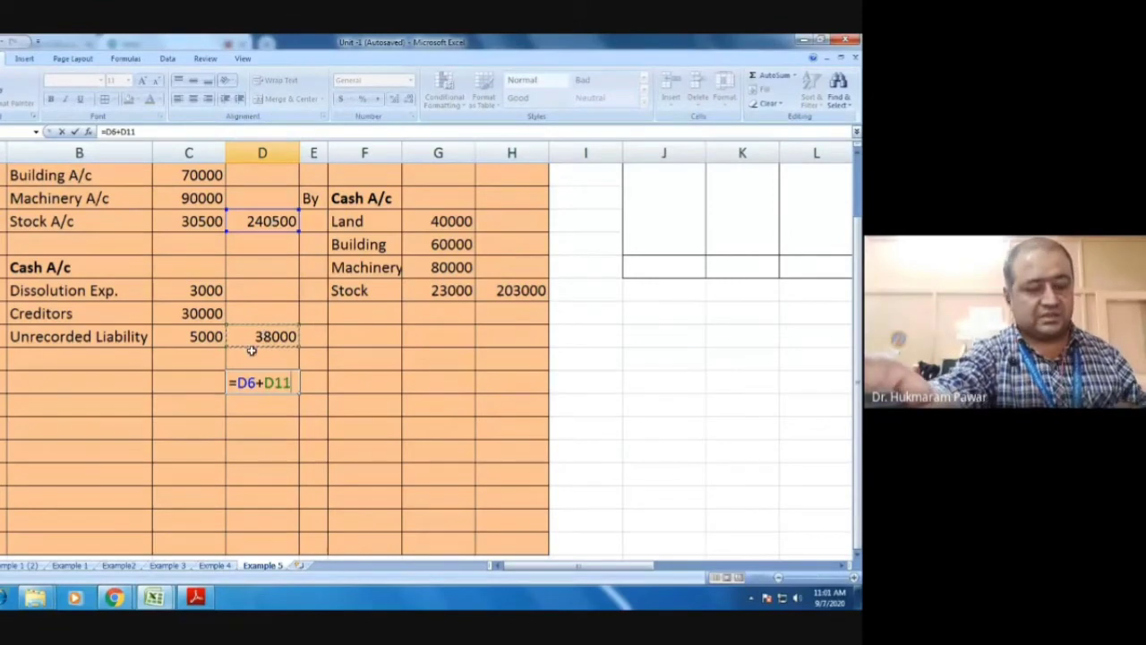
pyautogui.press('Return')
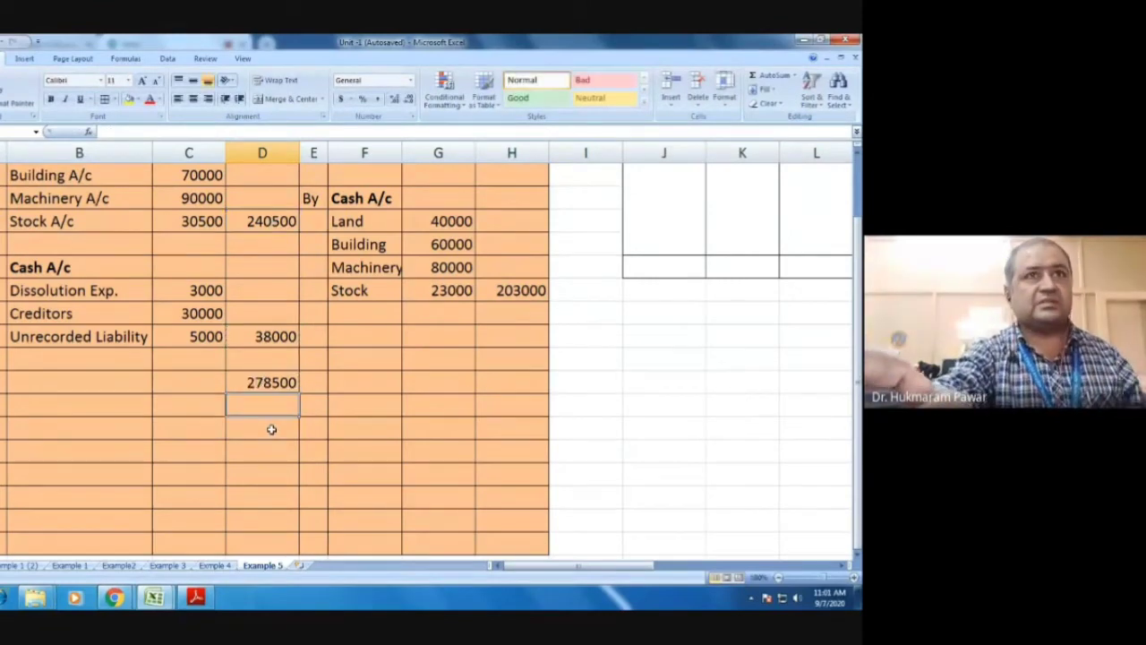
# Step: Enter 278500 as the credit side total in H13, level with the debit total
pyautogui.click(509, 381)
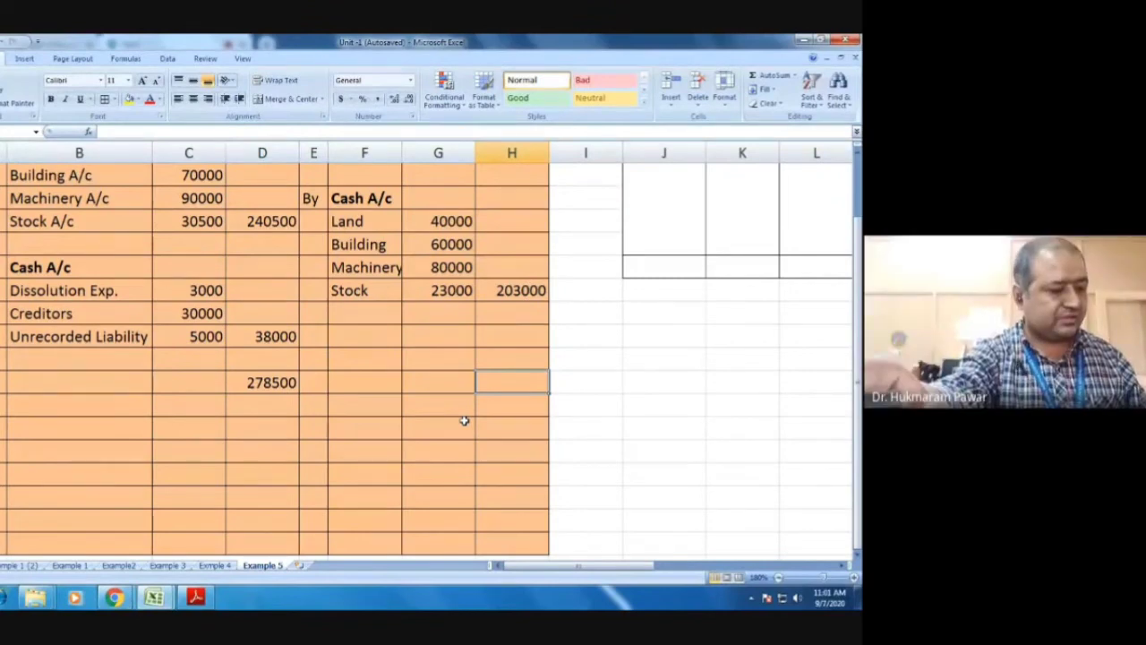
pyautogui.write('2')
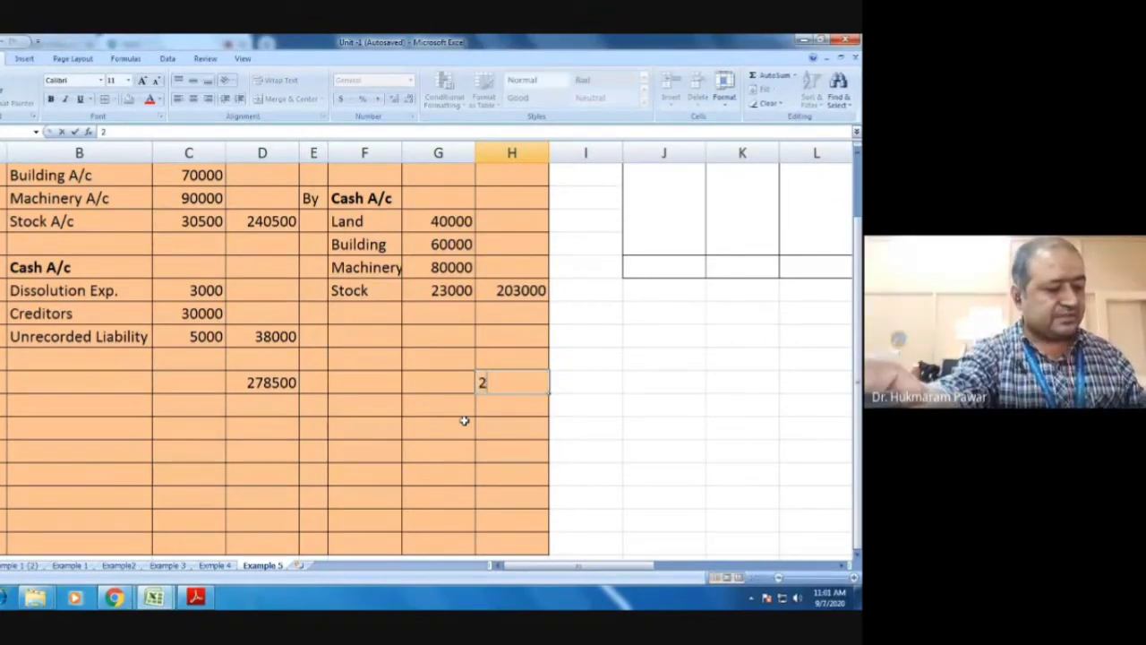
pyautogui.write('78500')
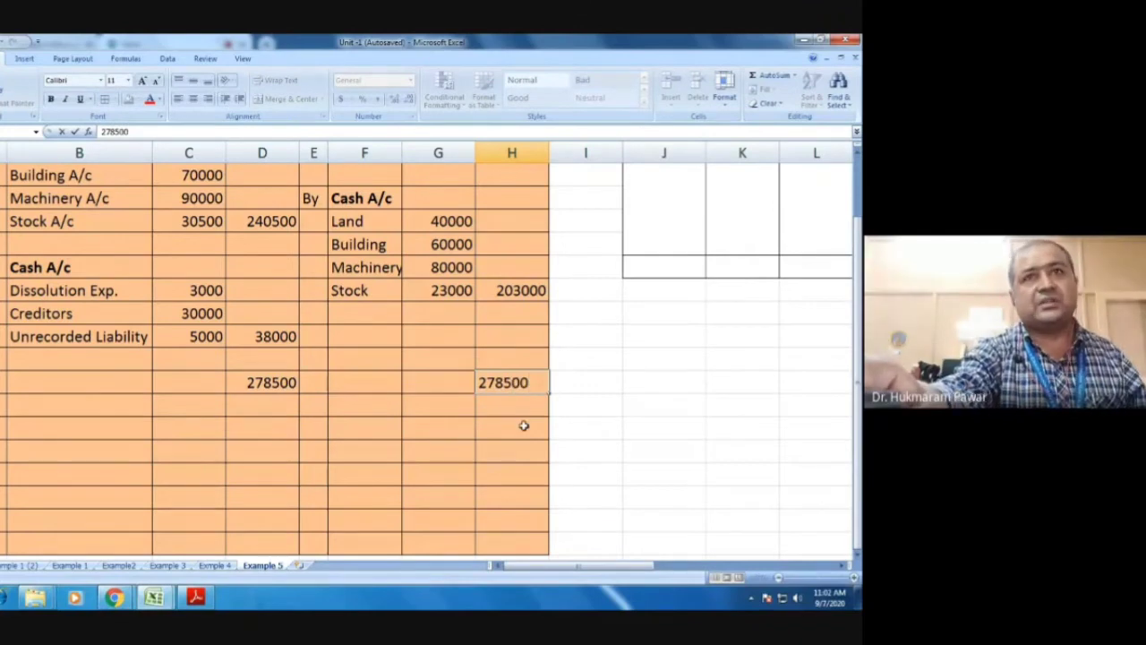
pyautogui.press('Return')
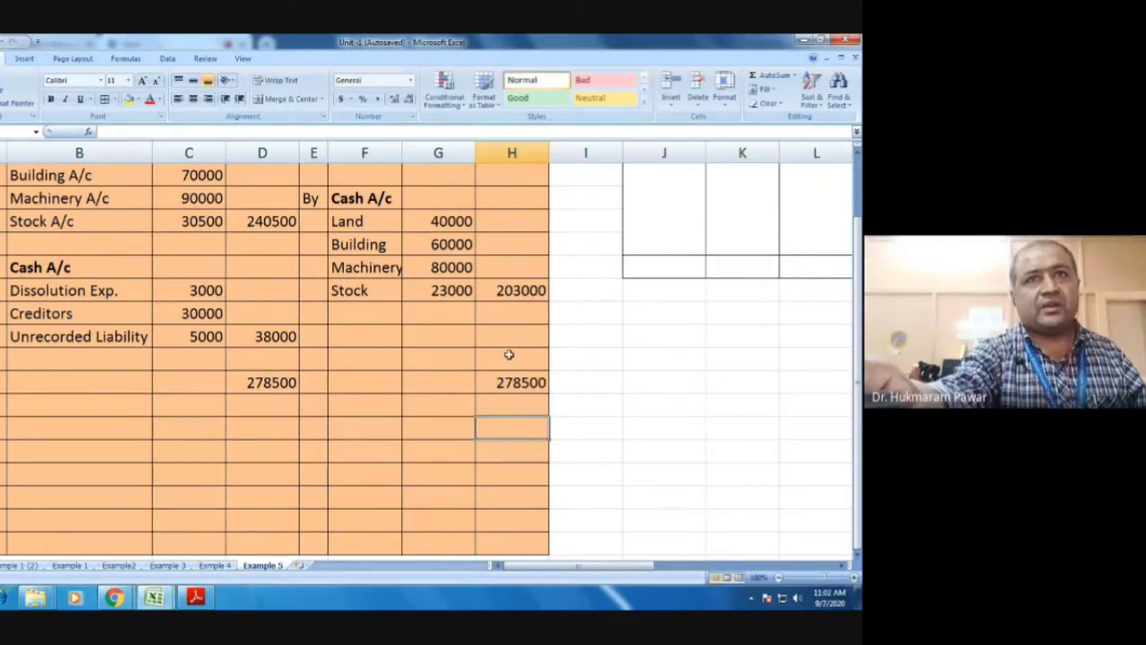
# Step: Calculate the balancing figure in H12 with the formula =H13-H9-H3
pyautogui.click(509, 355)
pyautogui.scroll(1, 493, 402)
pyautogui.scroll(-1, 491, 401)
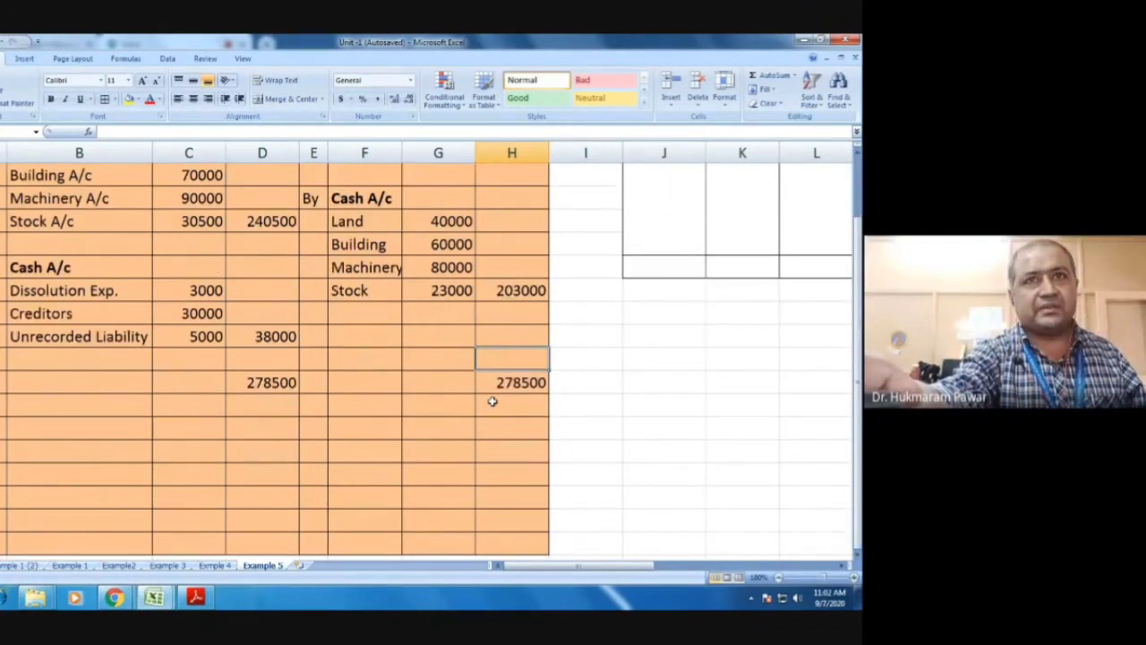
pyautogui.scroll(1, 492, 401)
pyautogui.write('=')
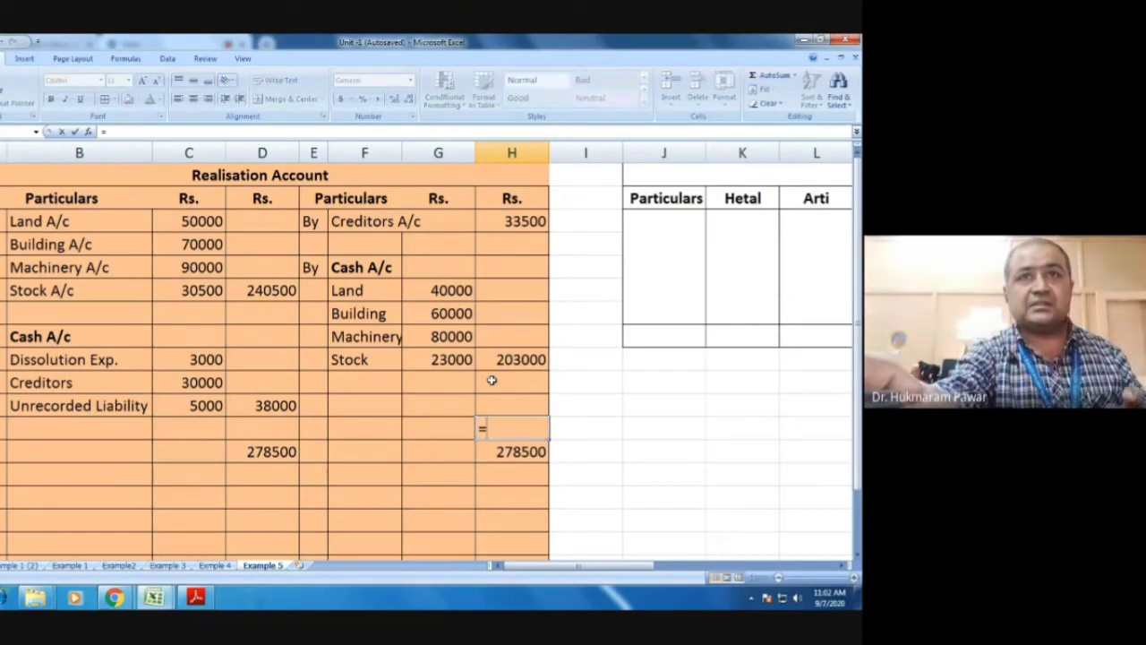
pyautogui.click(494, 449)
pyautogui.write('-')
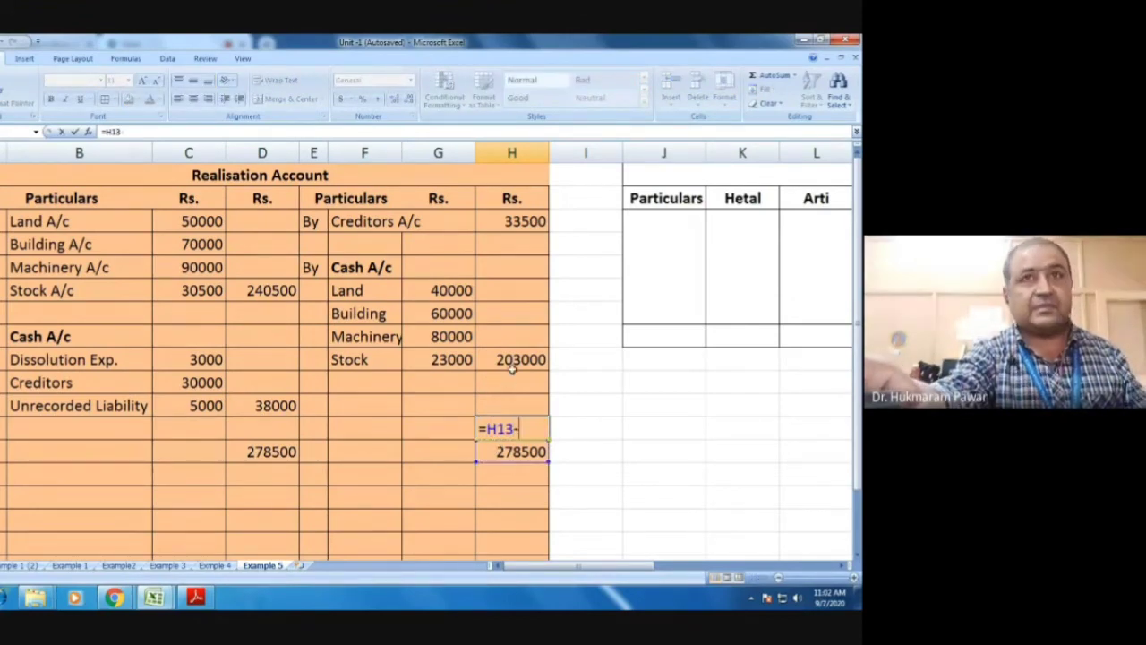
pyautogui.click(515, 360)
pyautogui.write('-')
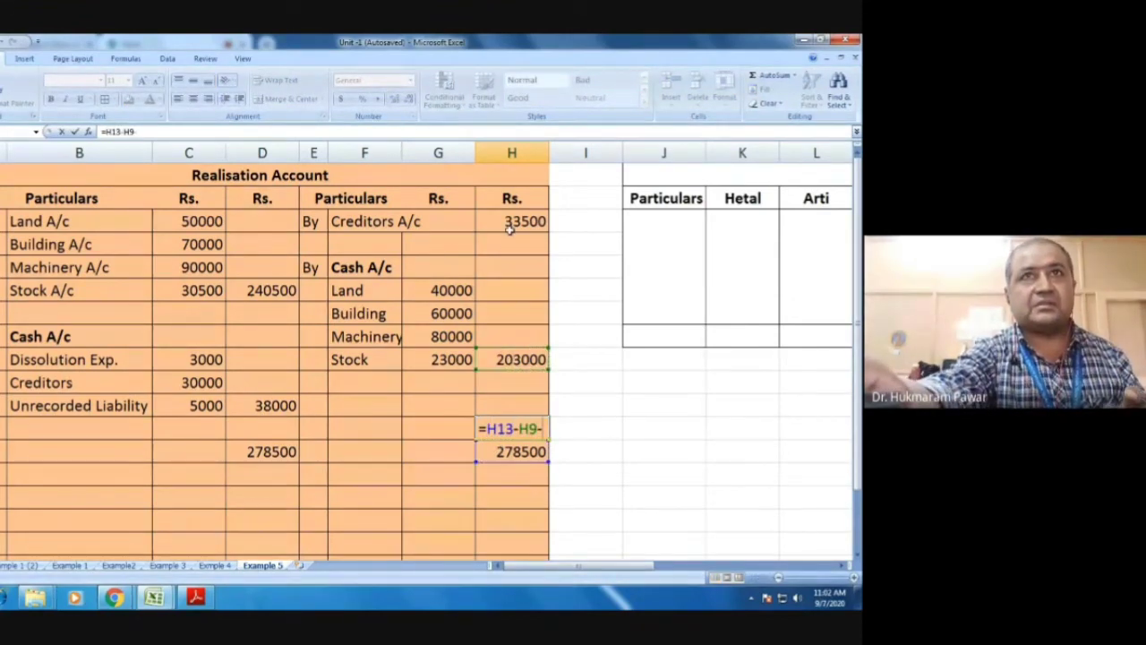
pyautogui.click(507, 230)
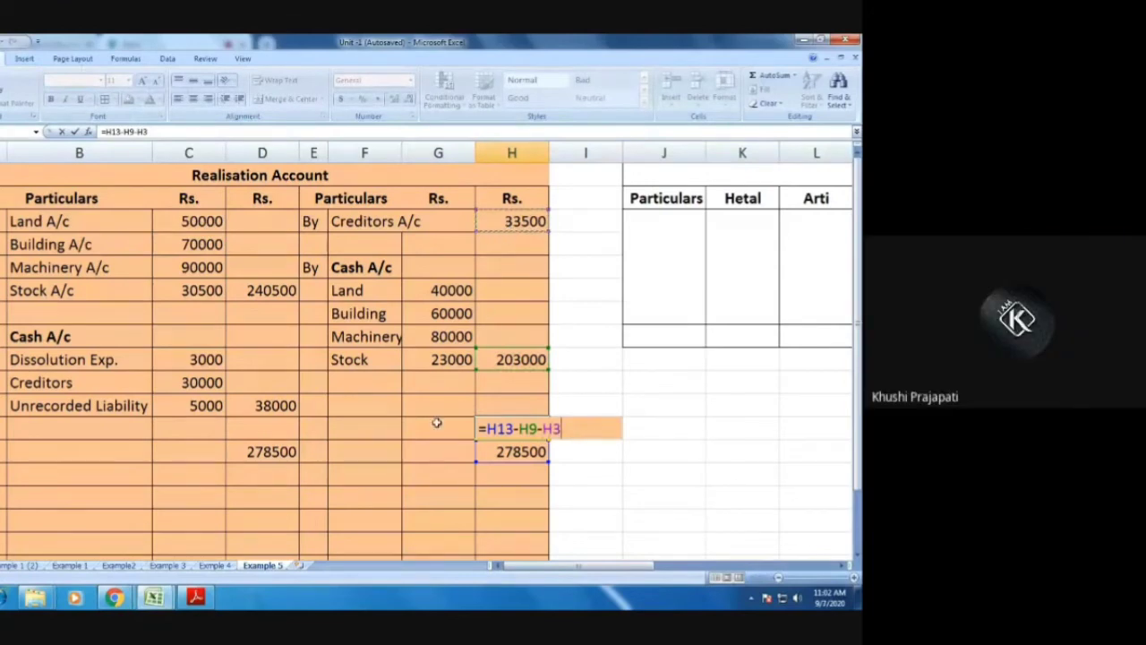
pyautogui.press('Return')
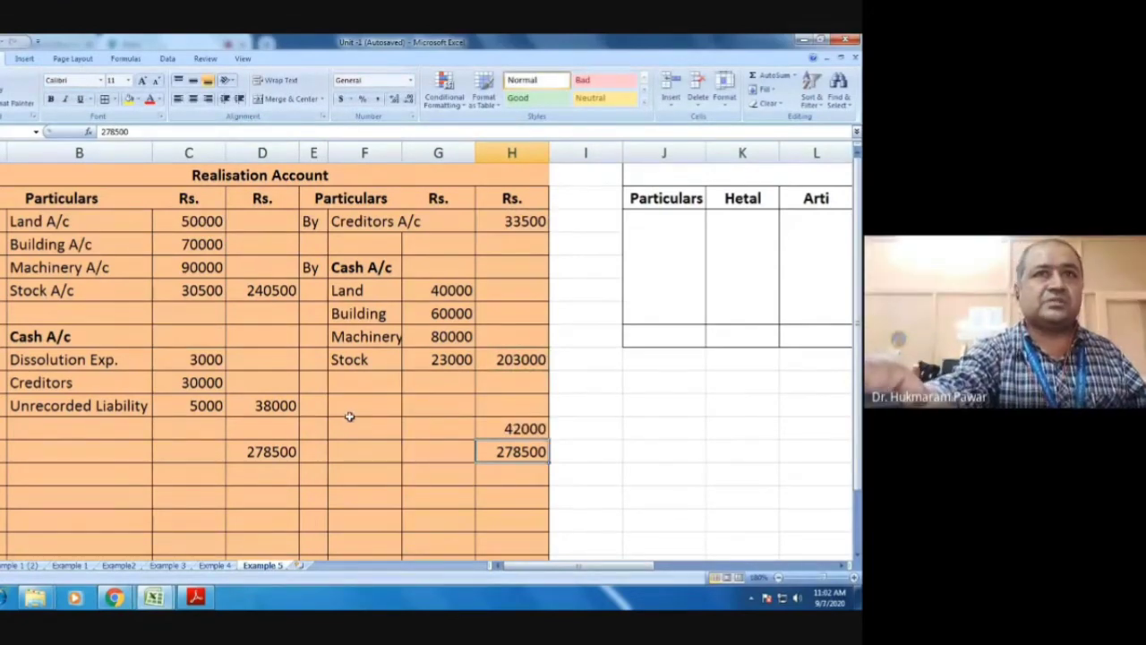
# Step: Insert a blank row above the totals row of the Realisation Account
pyautogui.click(349, 381)
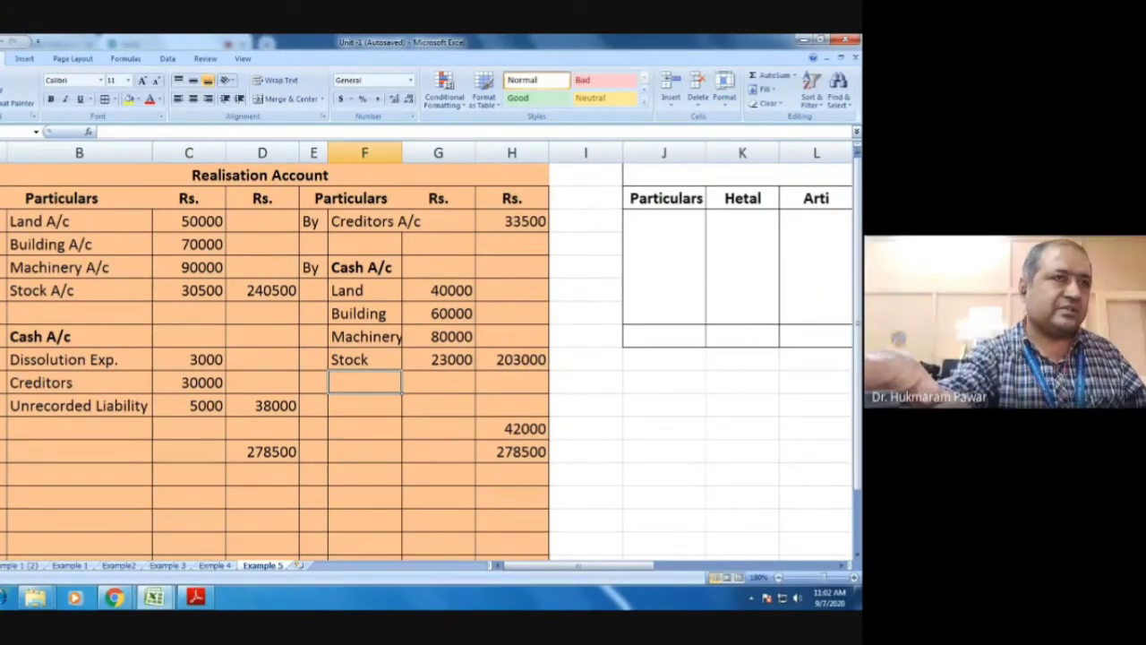
pyautogui.rightClick(5, 452)
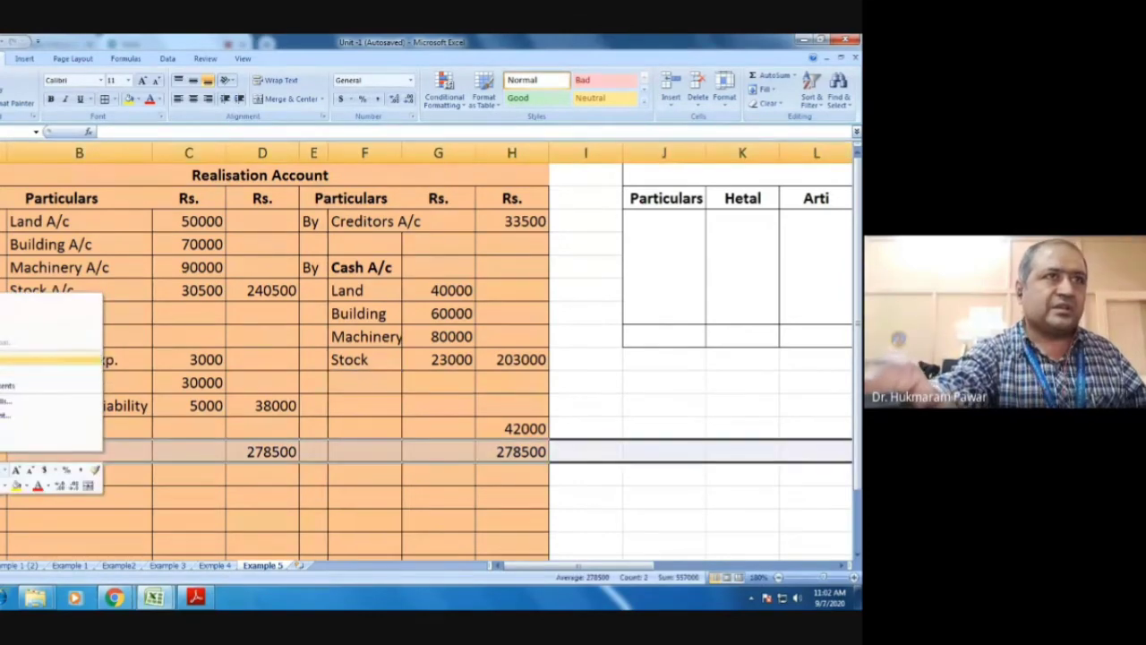
pyautogui.click(36, 357)
pyautogui.click(737, 476)
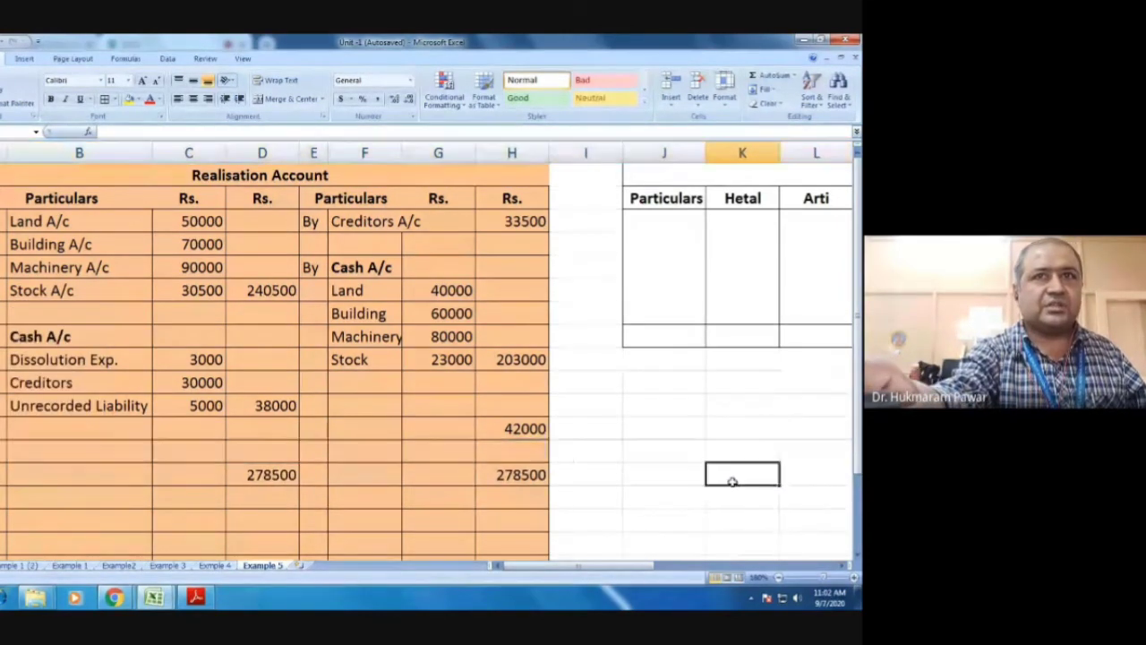
# Step: Move the balancing figure from H12 to H13 and restore the orange bordered formatting in H12
pyautogui.click(526, 432)
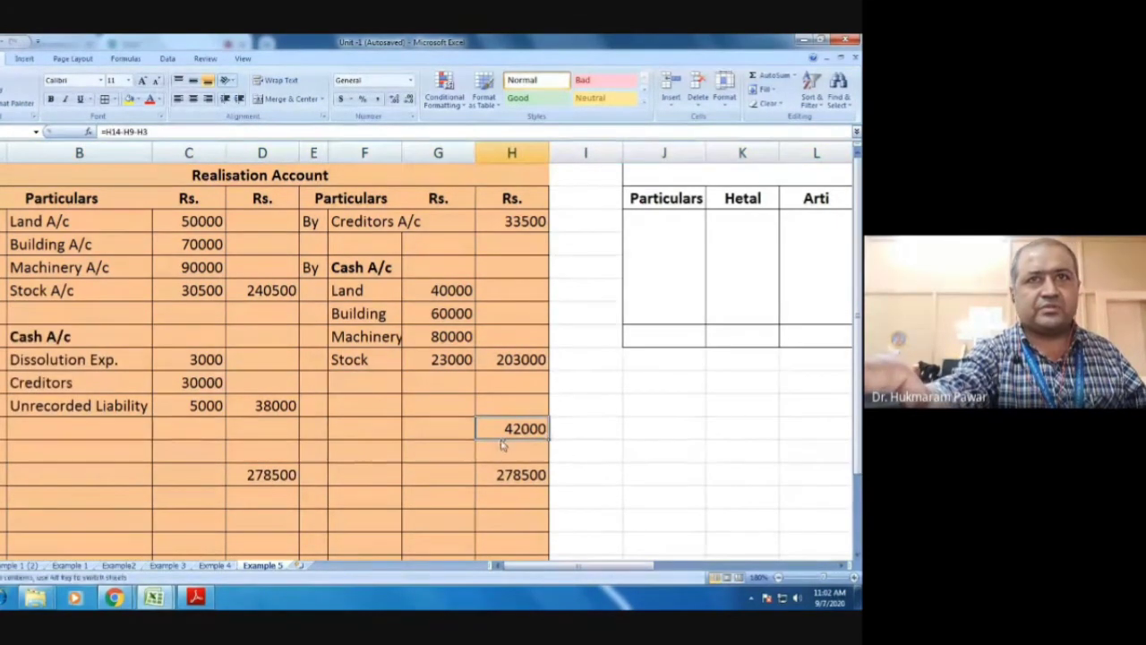
pyautogui.moveTo(502, 441); pyautogui.dragTo(440, 453)
pyautogui.click(508, 430)
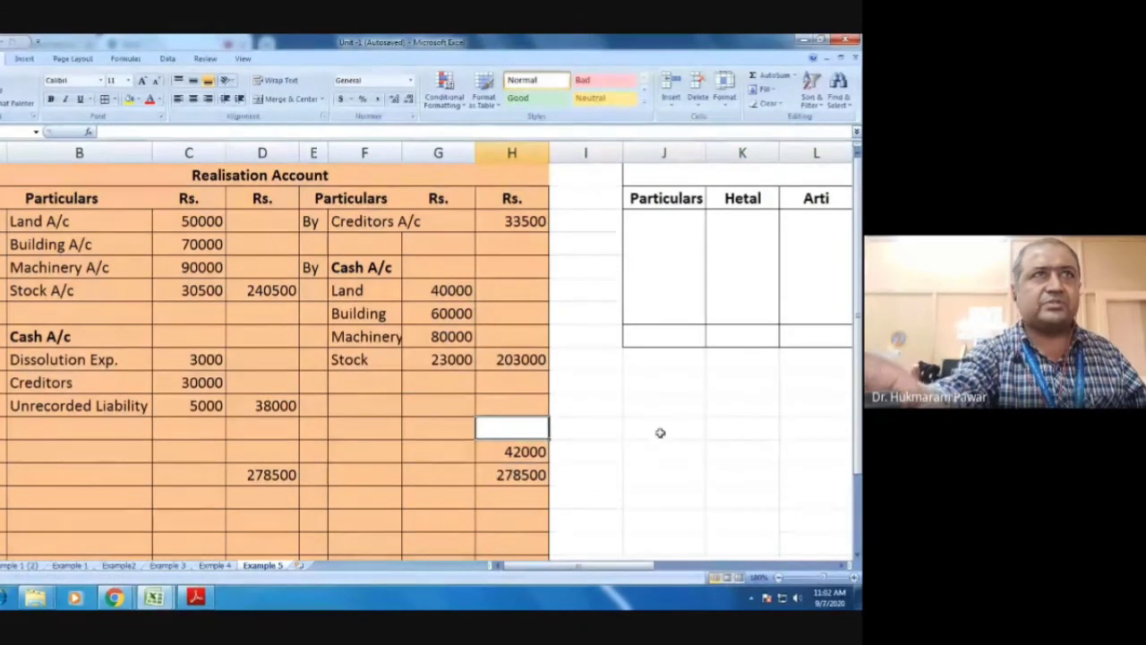
pyautogui.click(502, 452)
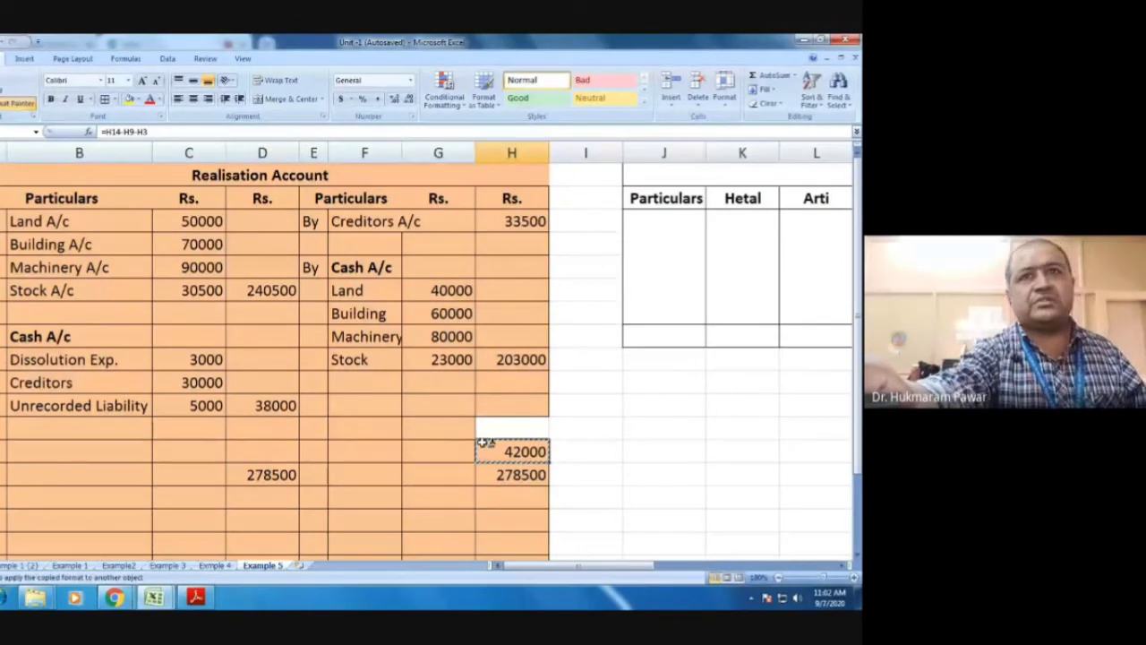
pyautogui.click(511, 429)
pyautogui.click(456, 482)
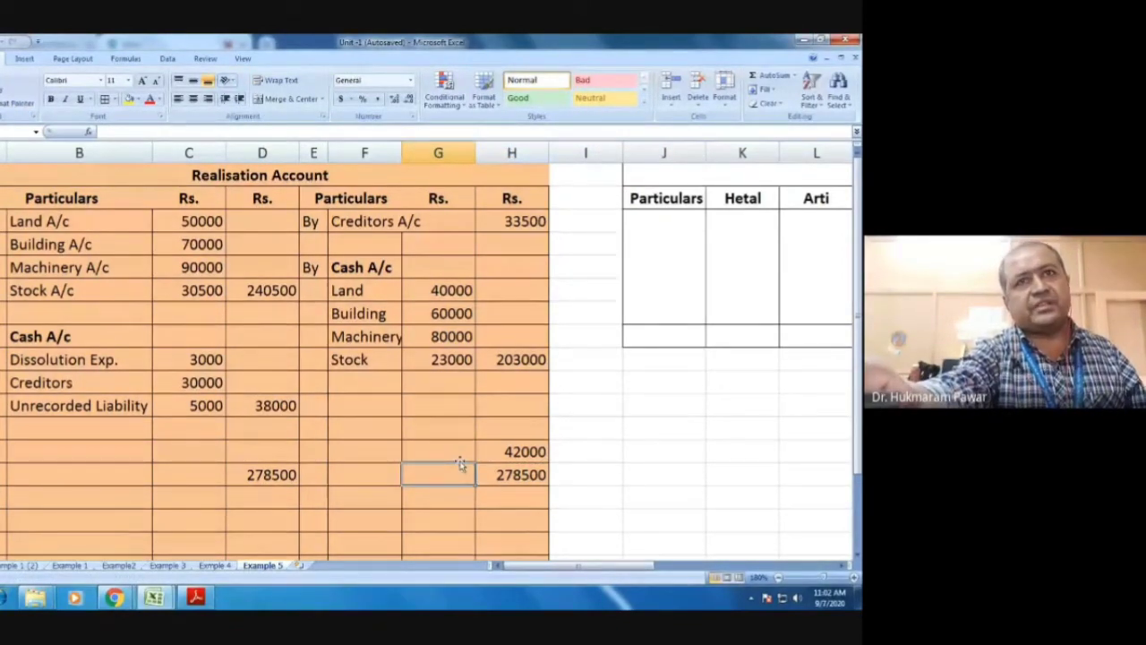
pyautogui.click(354, 382)
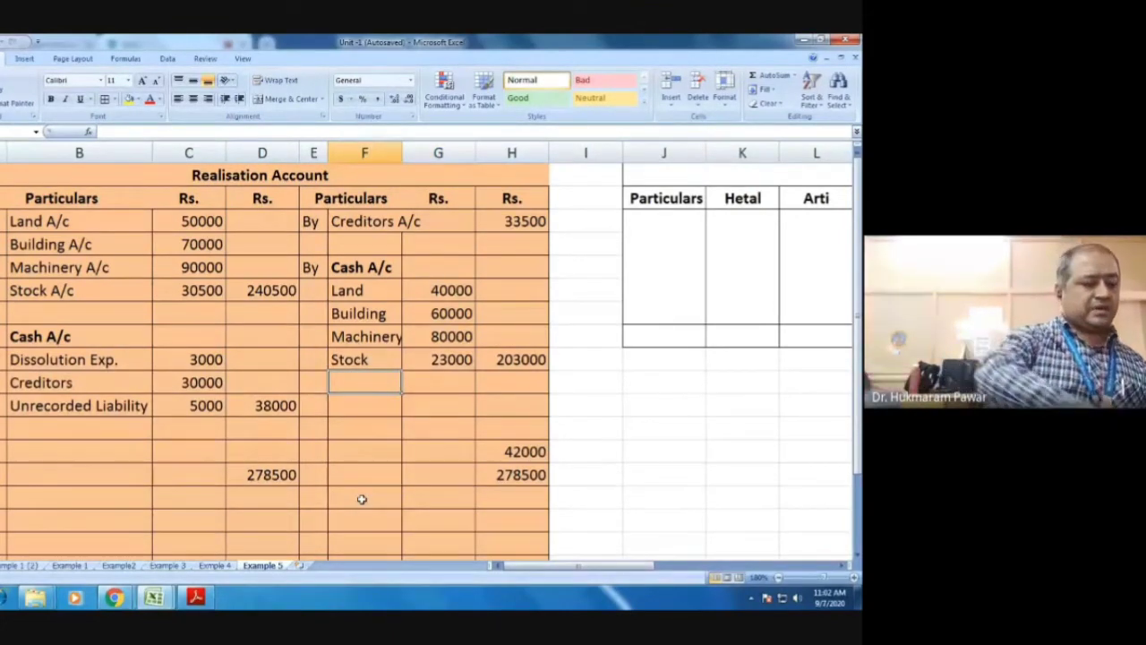
pyautogui.write('B')
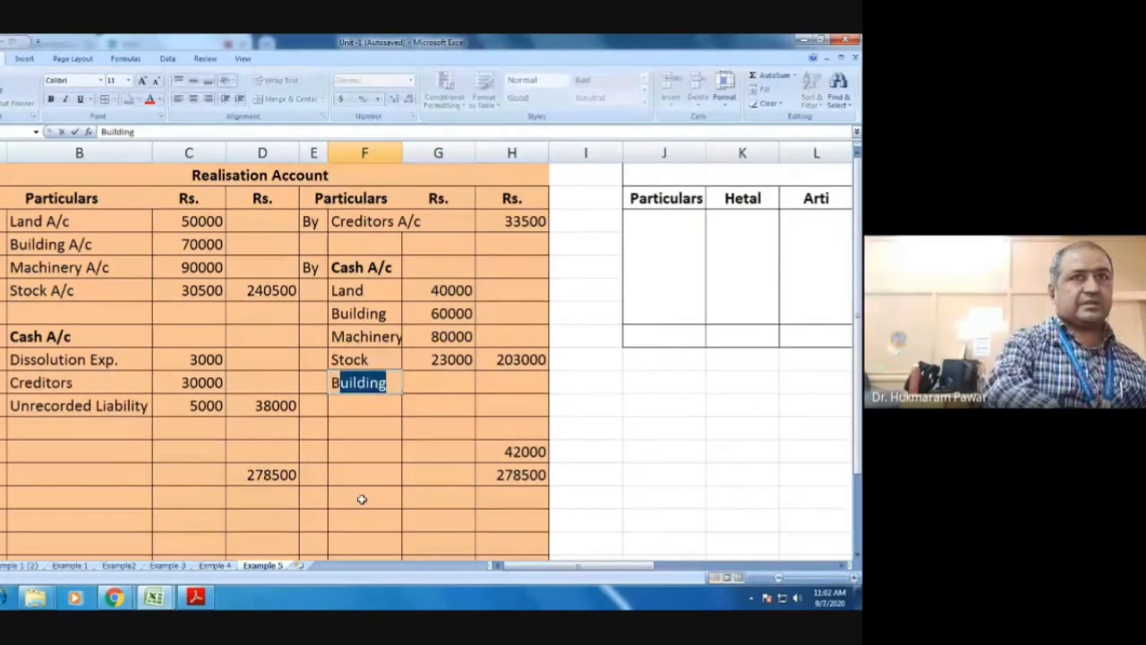
pyautogui.write('y')
pyautogui.press('BackSpace')
pyautogui.press('BackSpace')
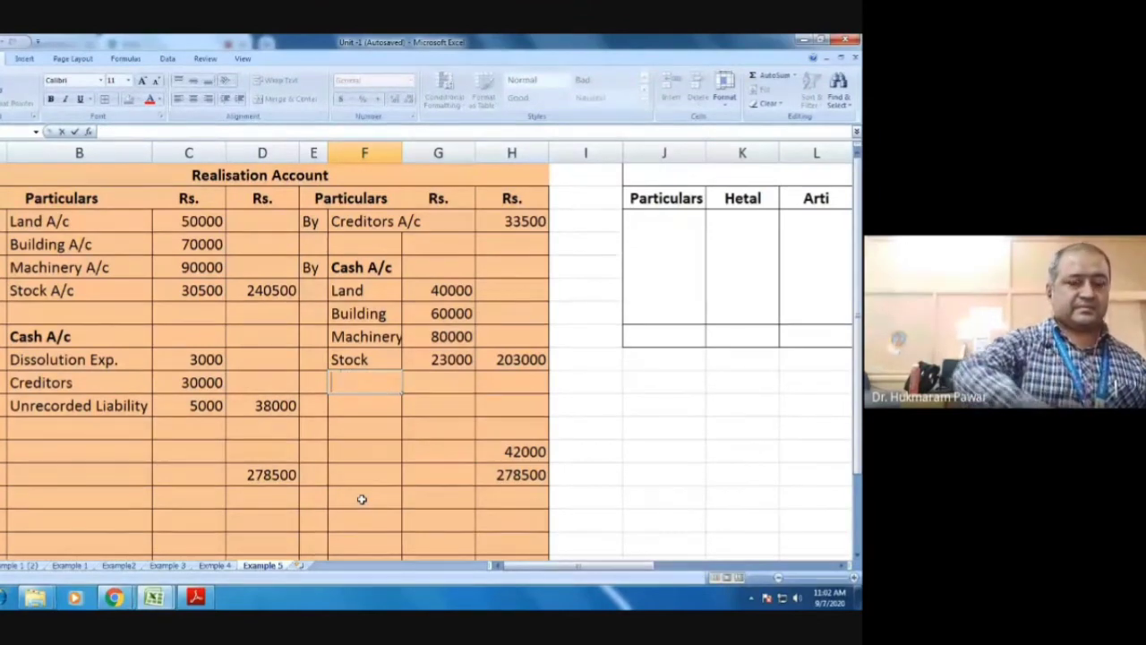
# Step: Add a credit entry below Stock with "By" in E10 and "Capital A/c" in F10
pyautogui.press('Left')
pyautogui.write('By')
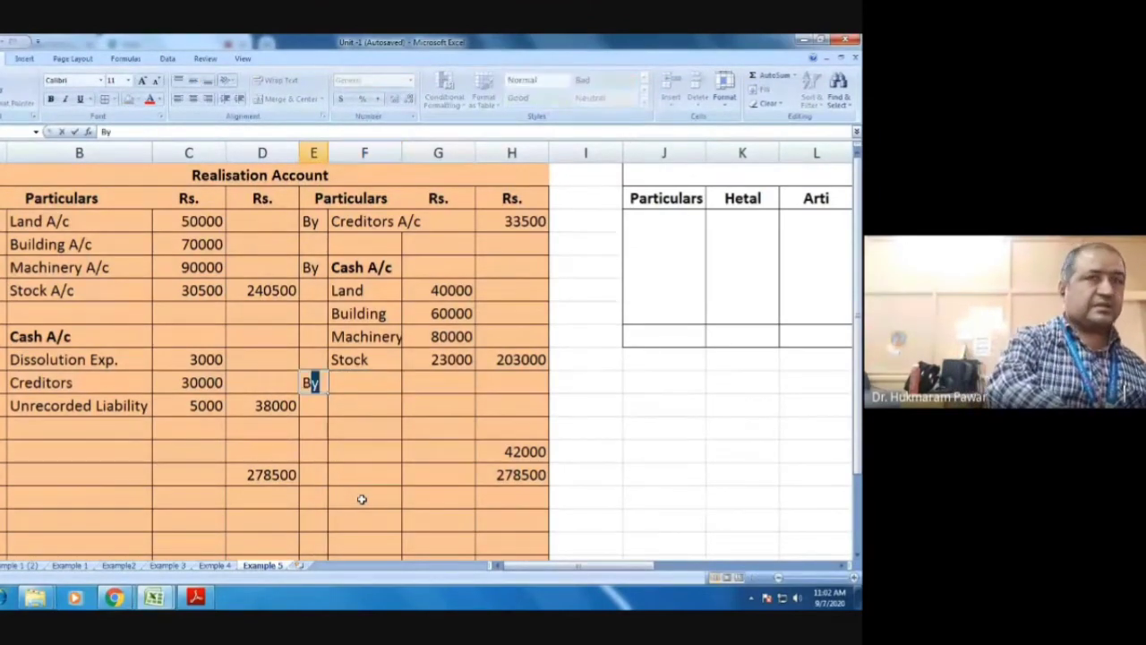
pyautogui.press('Right')
pyautogui.write('Ca')
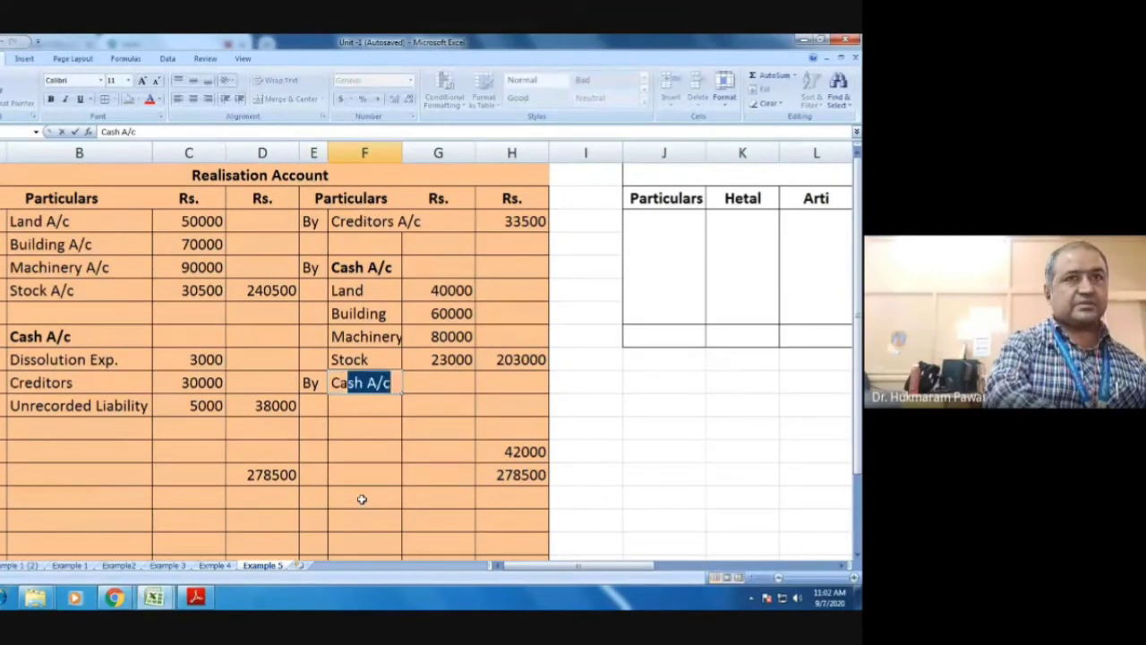
pyautogui.write('pital A')
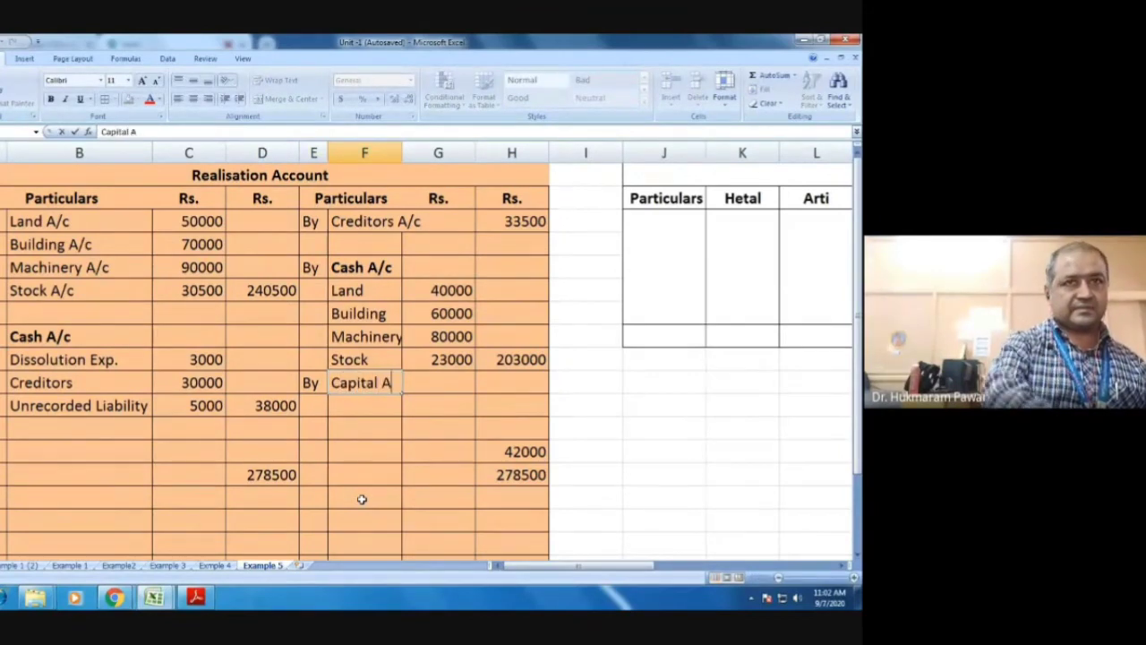
pyautogui.write('/c')
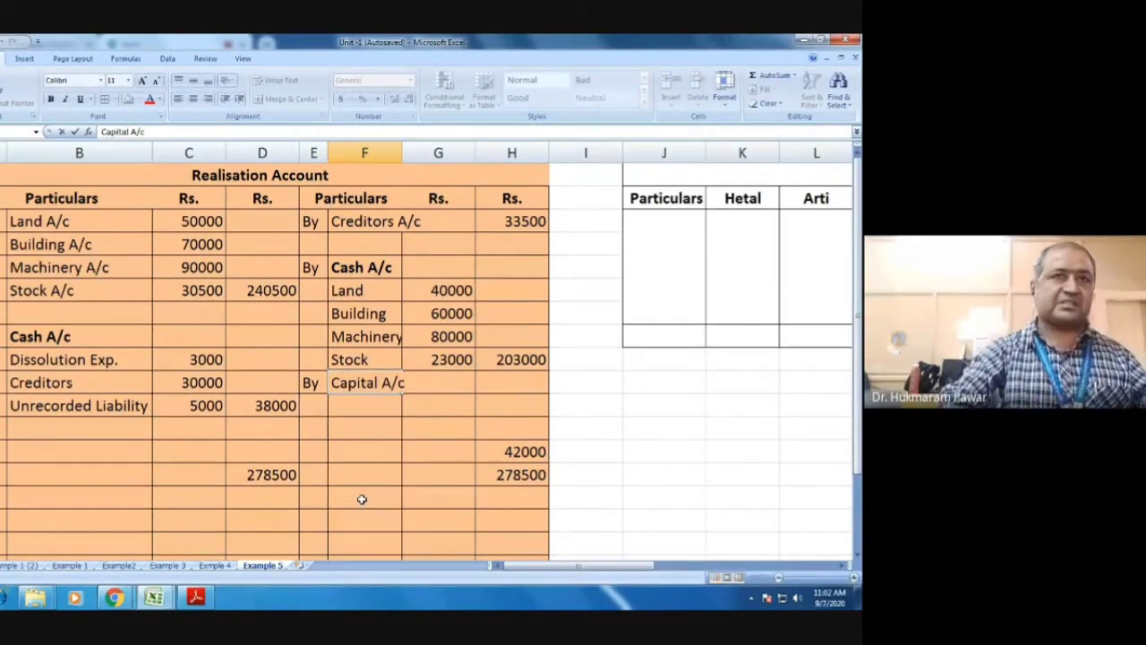
pyautogui.press('Return')
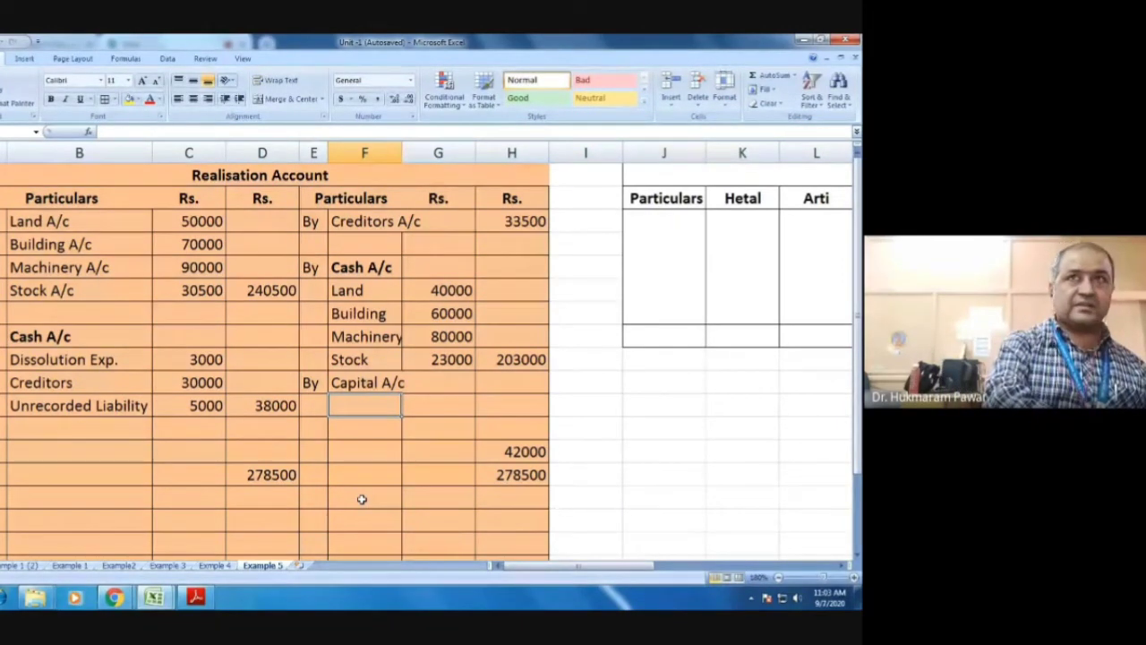
# Step: List the three partners' names beneath Capital A/c on the credit side of the Realisation Account, in F11:F13
pyautogui.write('He')
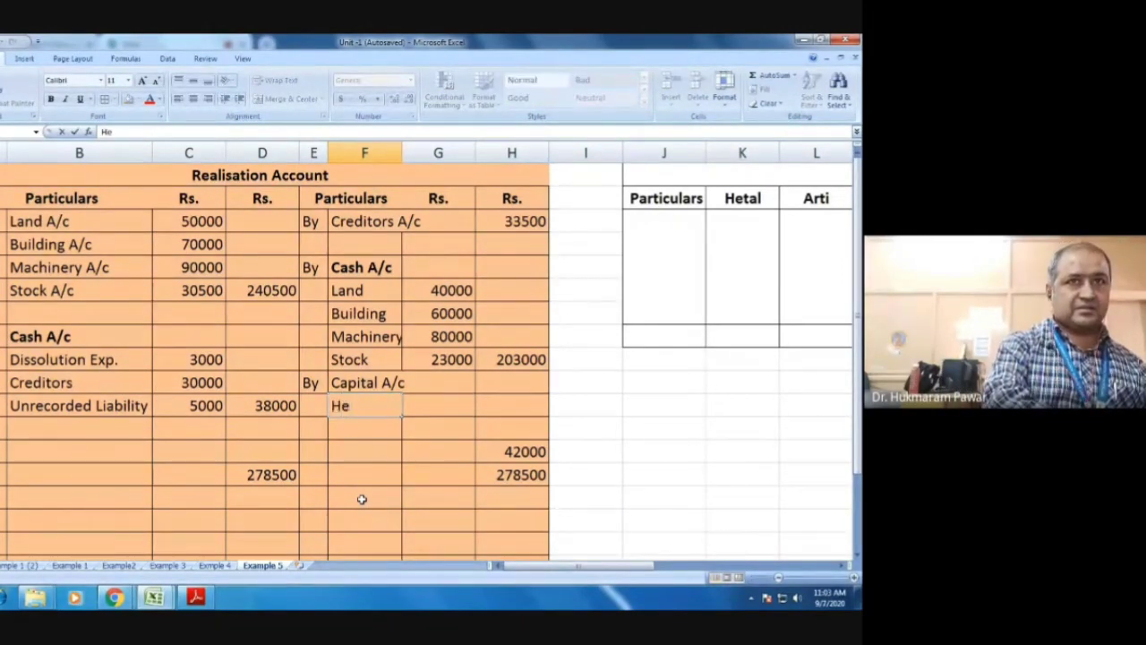
pyautogui.write('tal')
pyautogui.press('Return')
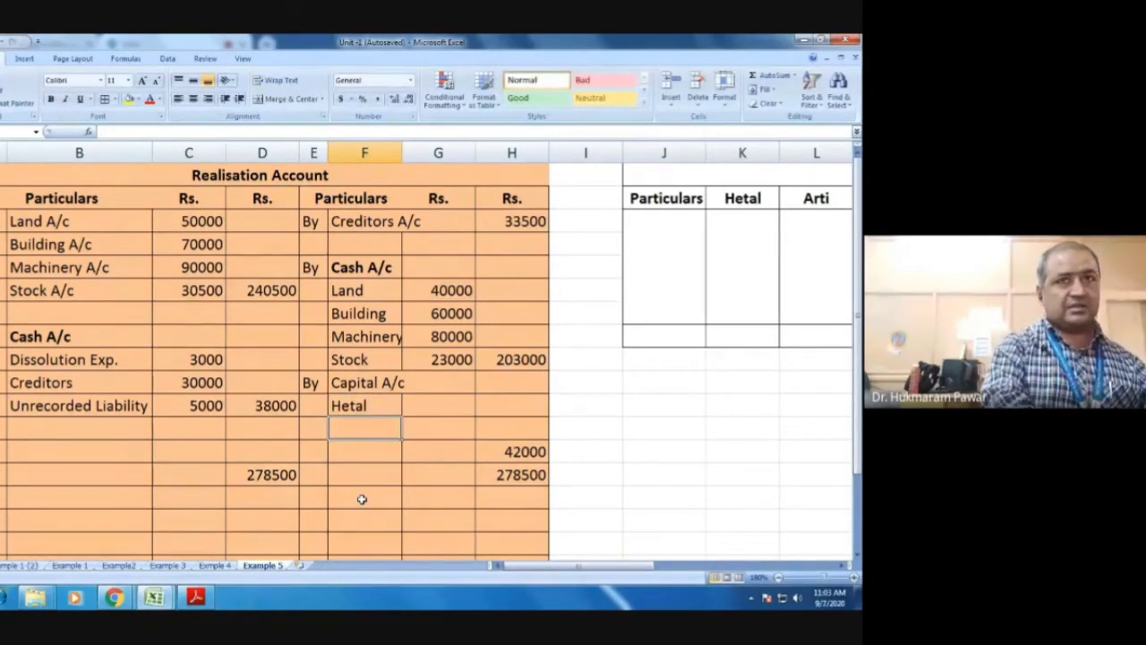
pyautogui.write('Arti')
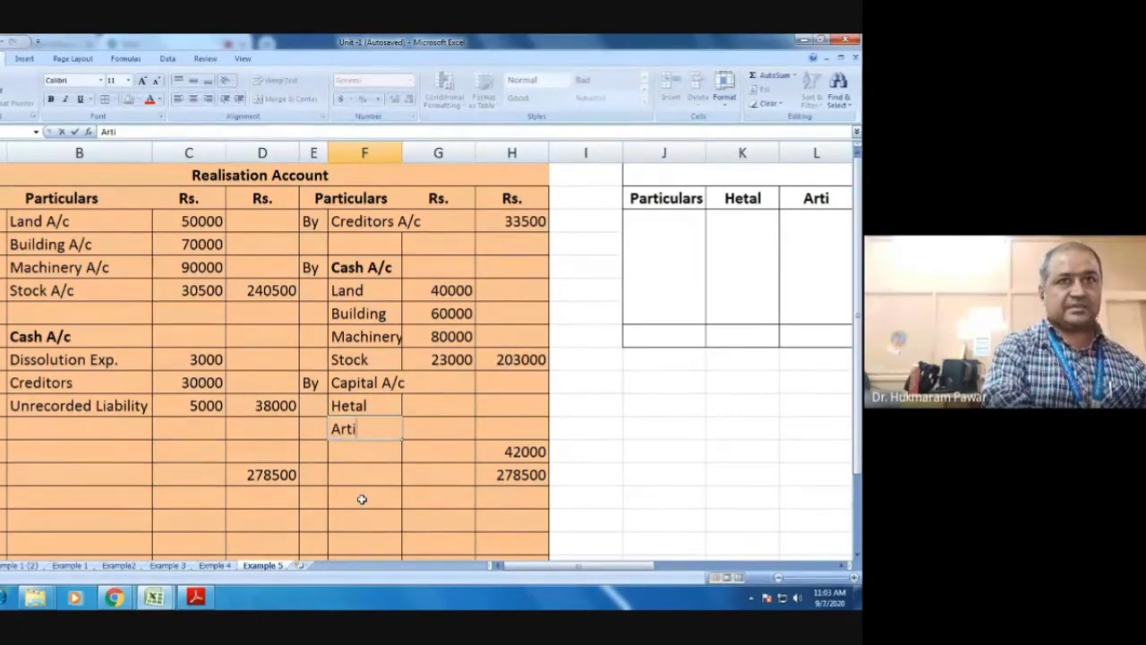
pyautogui.press('Return')
pyautogui.write('Bharti')
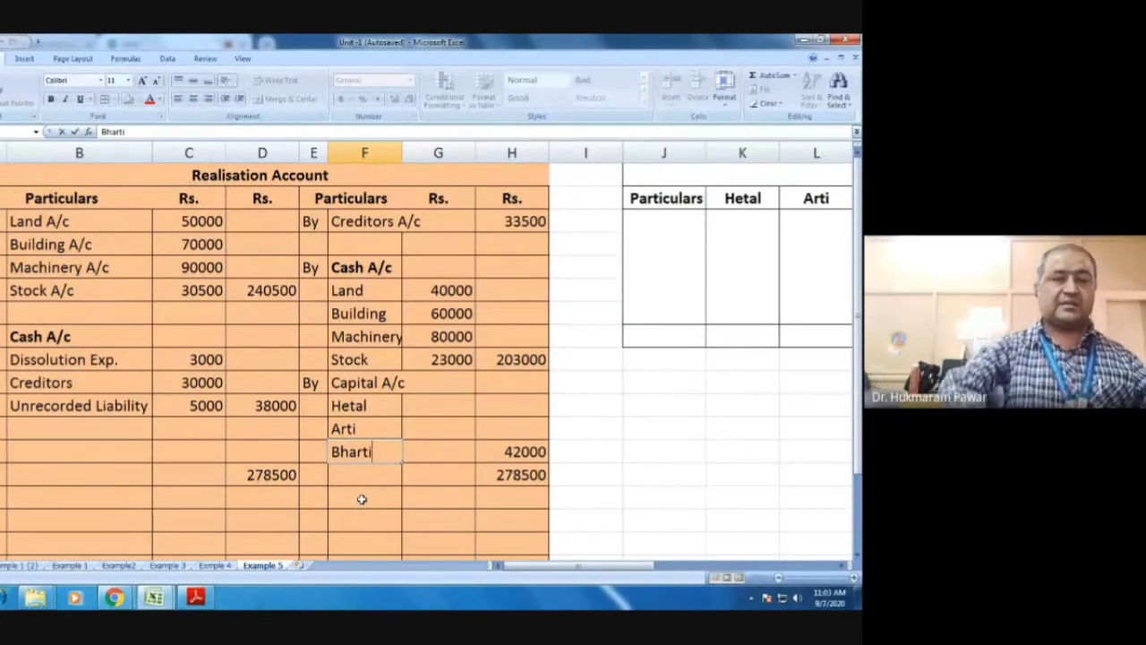
# Step: Enter the partners' shares of the balancing figure as 21000 in G11, 14000 in G12 and 7000 in G13
pyautogui.press('Tab')
pyautogui.press('Up')
pyautogui.press('Up')
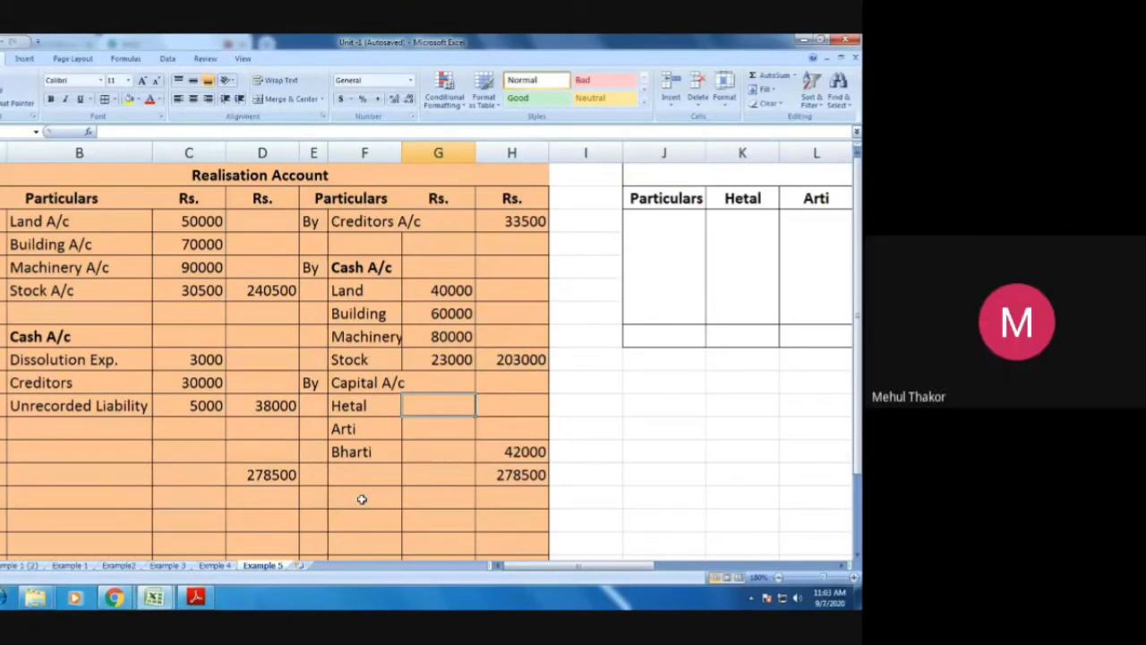
pyautogui.write('21')
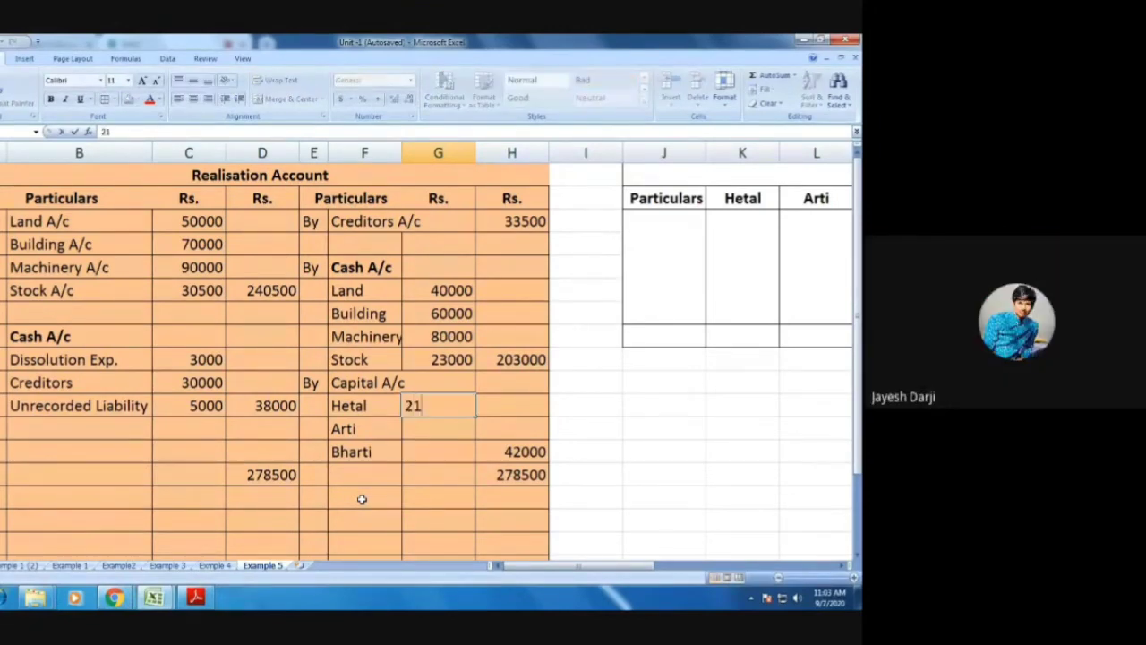
pyautogui.write('000')
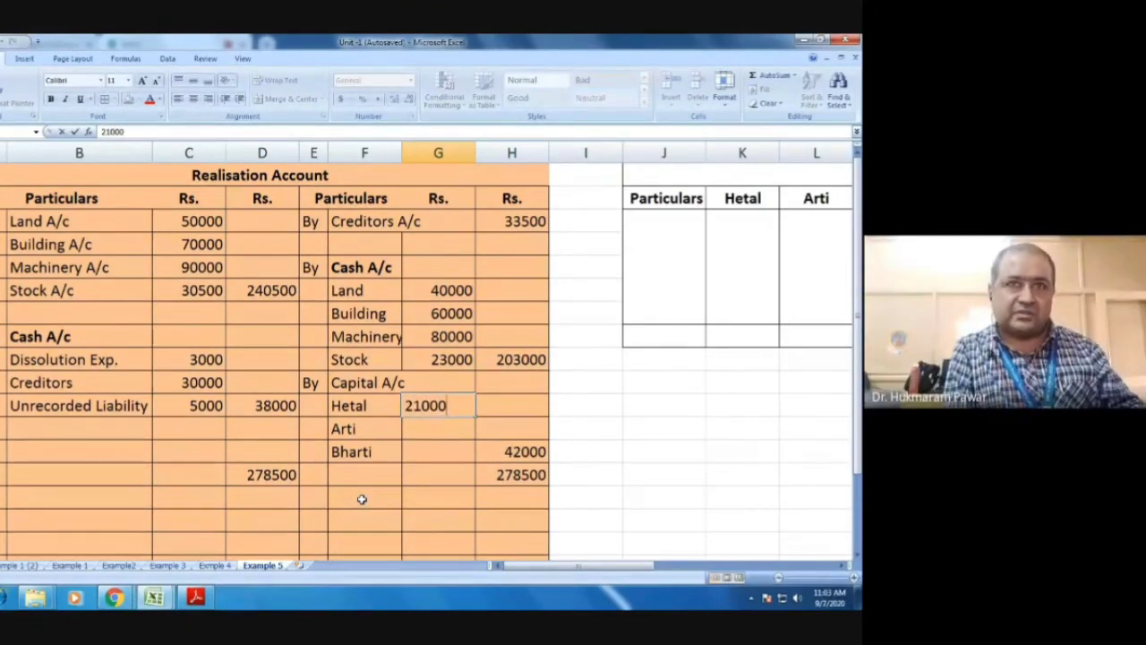
pyautogui.press('Return')
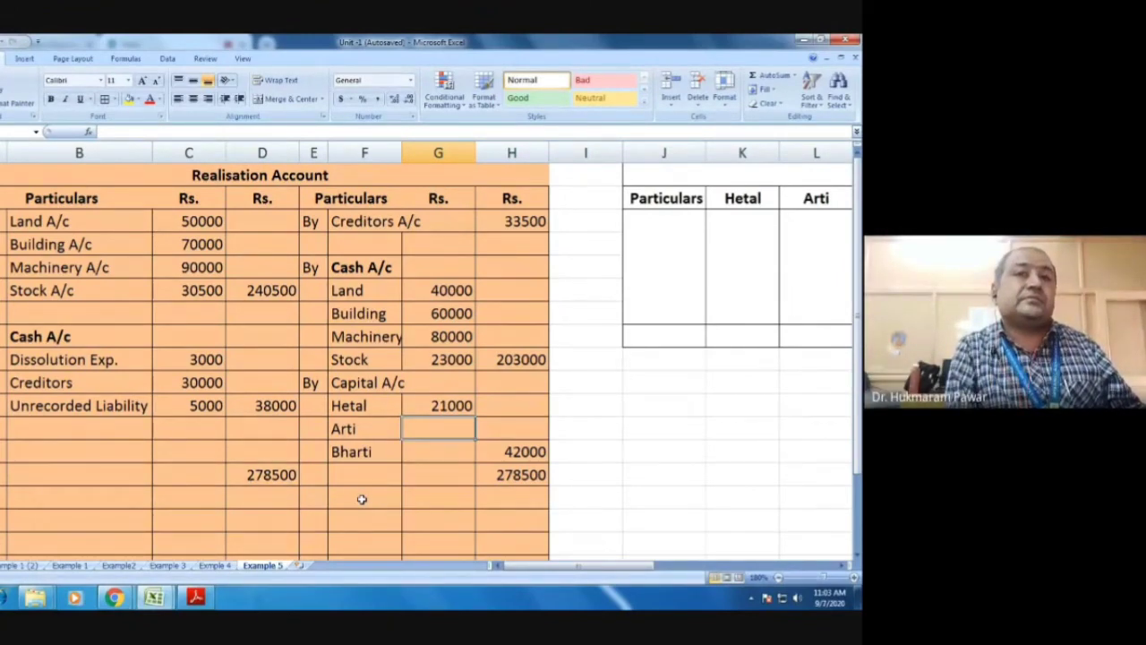
pyautogui.write('14')
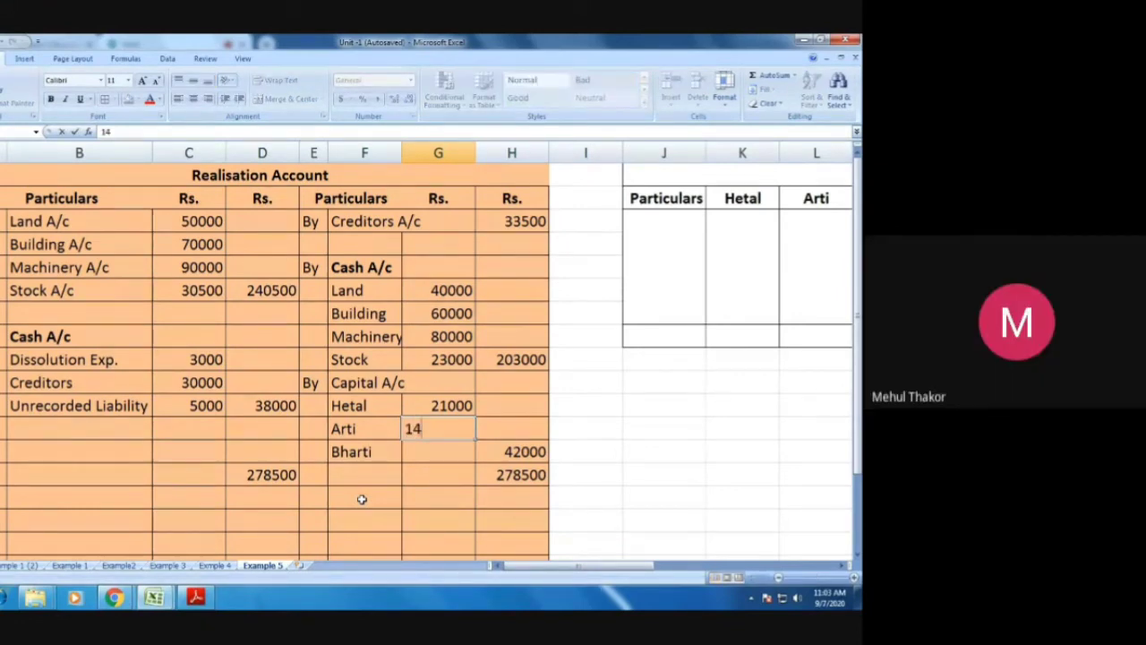
pyautogui.write('000')
pyautogui.press('Return')
pyautogui.write('7')
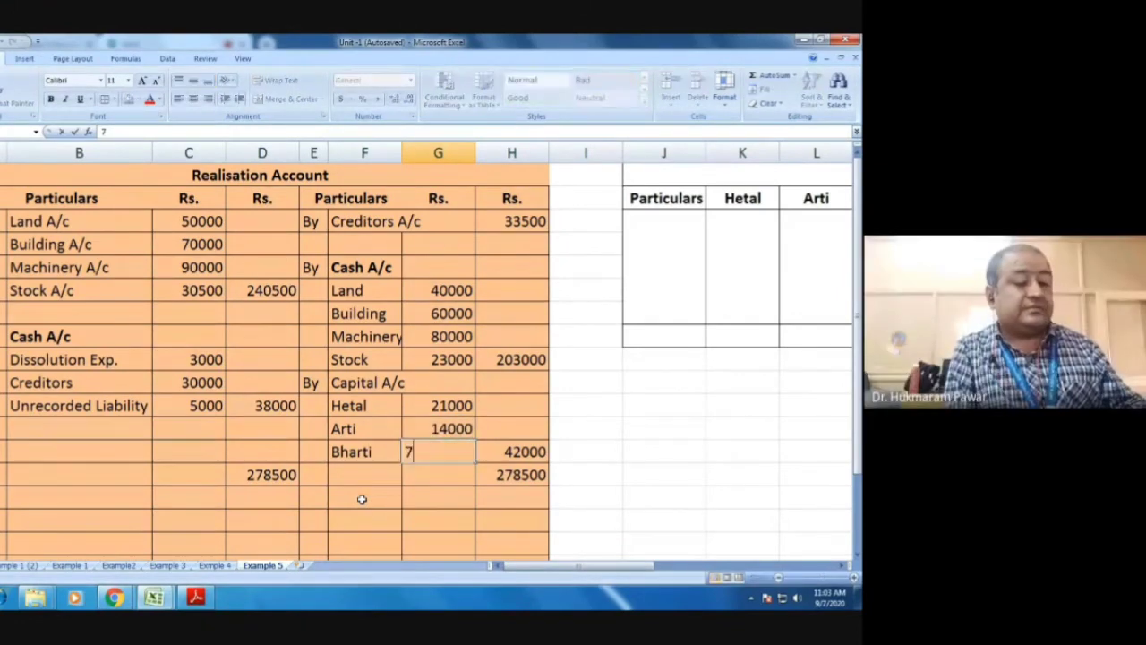
pyautogui.write('000')
pyautogui.press('Return')
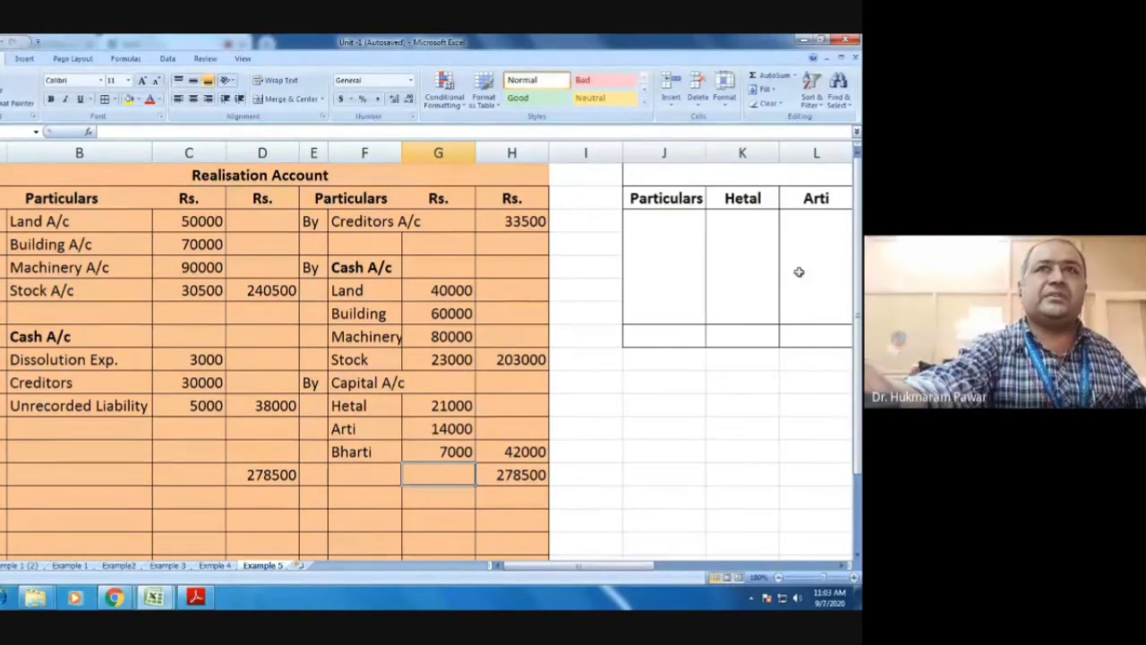
# Step: Enter "To Realisation A/c" in J3 as the first debit entry of the Capital Accounts
pyautogui.click(638, 218)
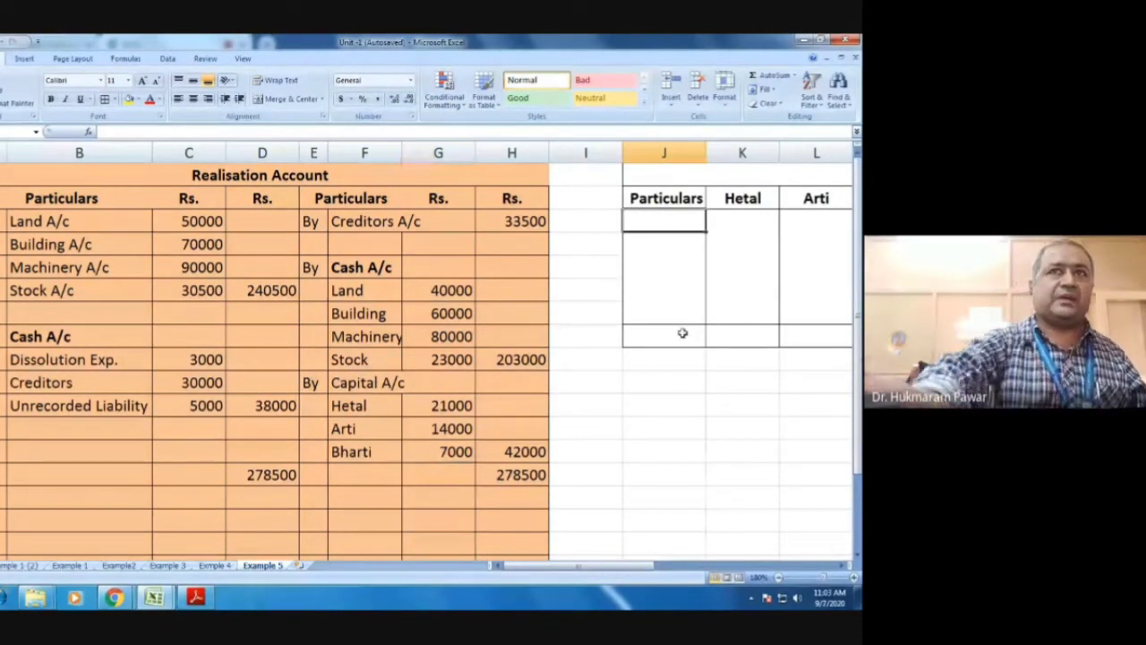
pyautogui.write('To')
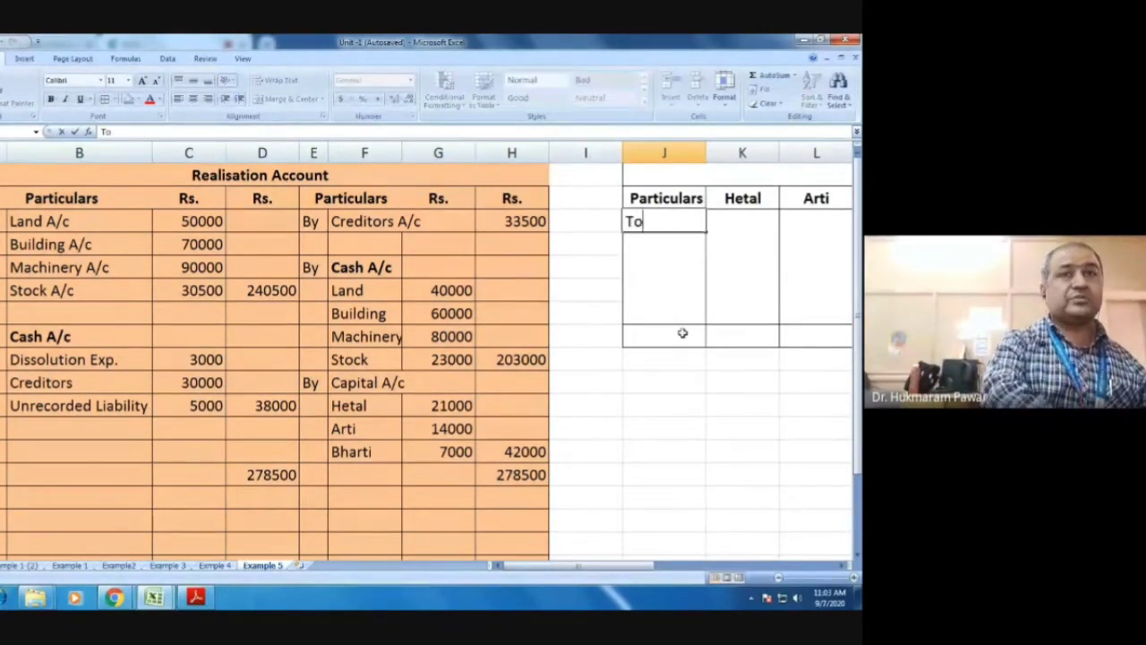
pyautogui.write(' Realis')
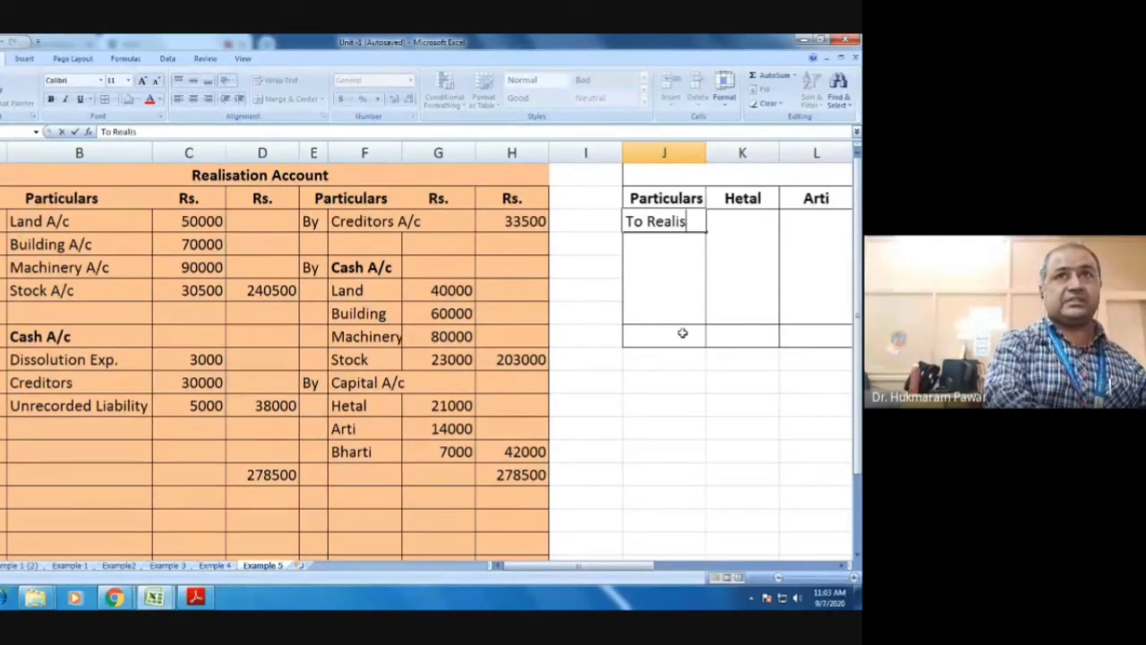
pyautogui.write('ation A')
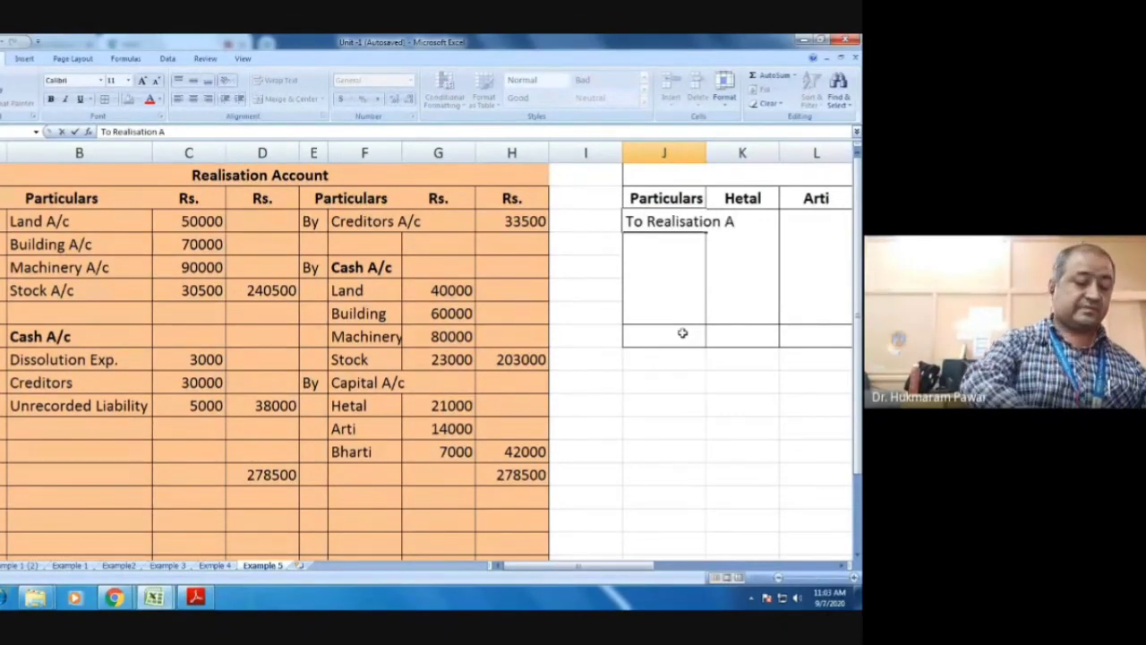
pyautogui.write('/c')
pyautogui.press('Tab')
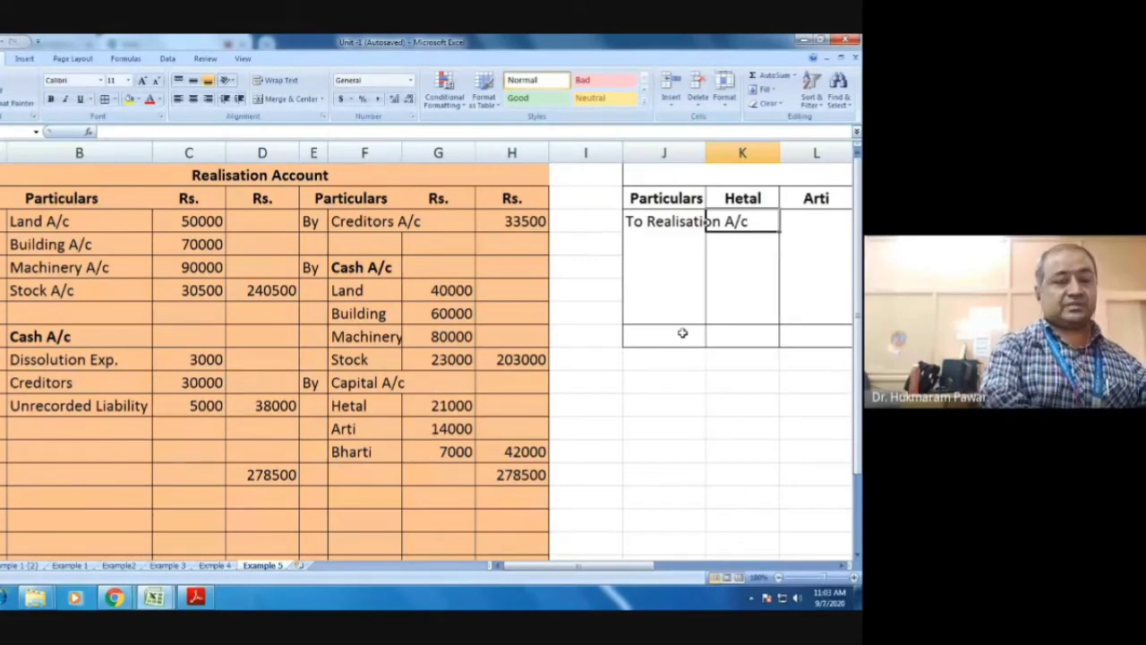
# Step: Enter the partners' realisation amounts on the debit side of the Capital Accounts: 21000 in K3, 14000 in L3 and 7000 in M3
pyautogui.write('21000')
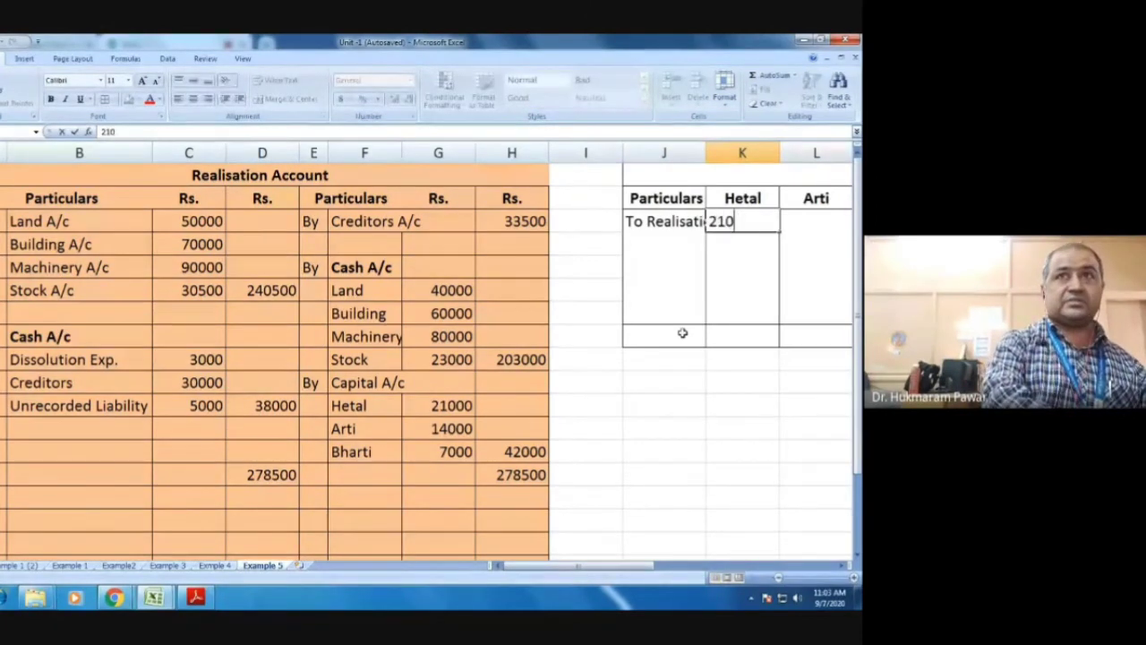
pyautogui.press('Tab')
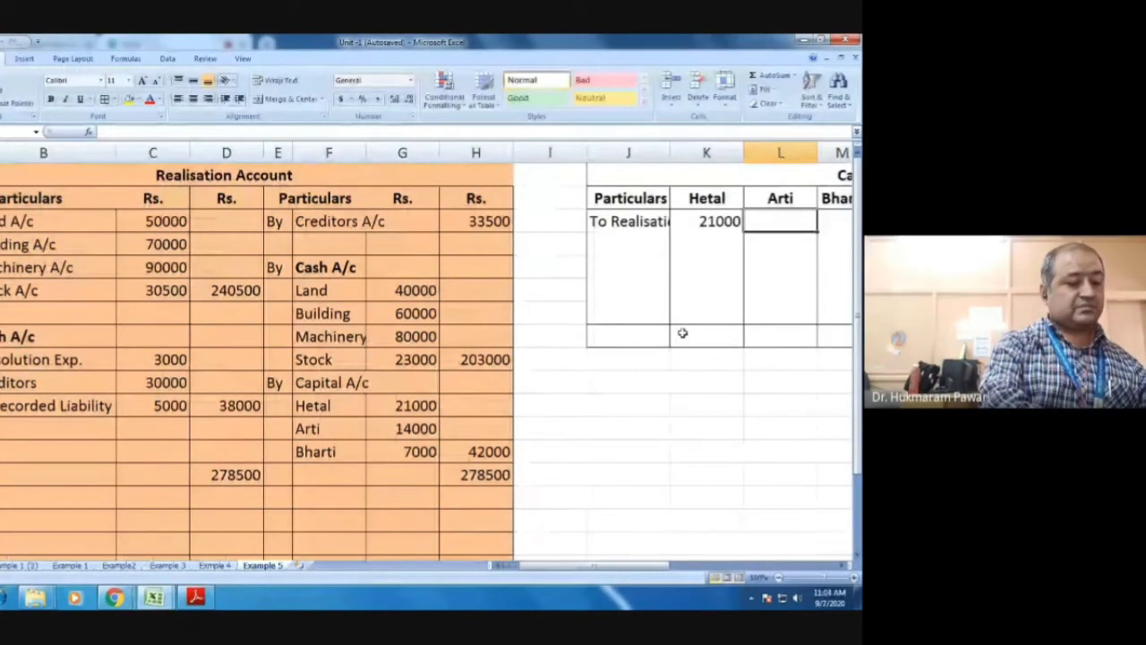
pyautogui.write('14000')
pyautogui.press('Tab')
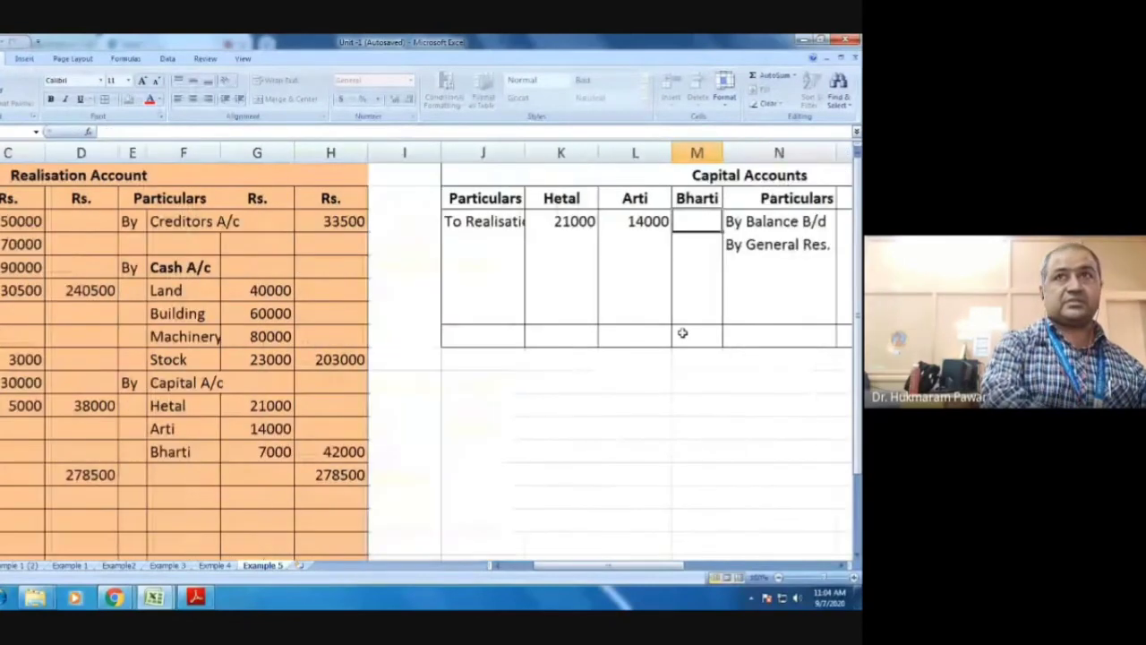
pyautogui.write('7000')
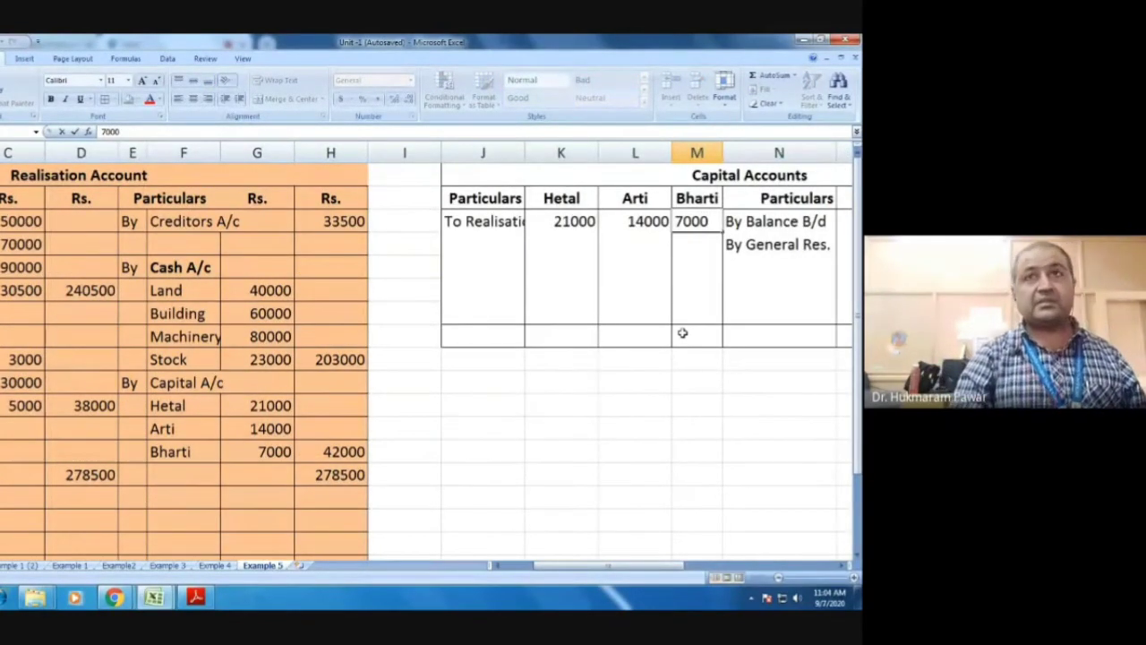
pyautogui.press('Return')
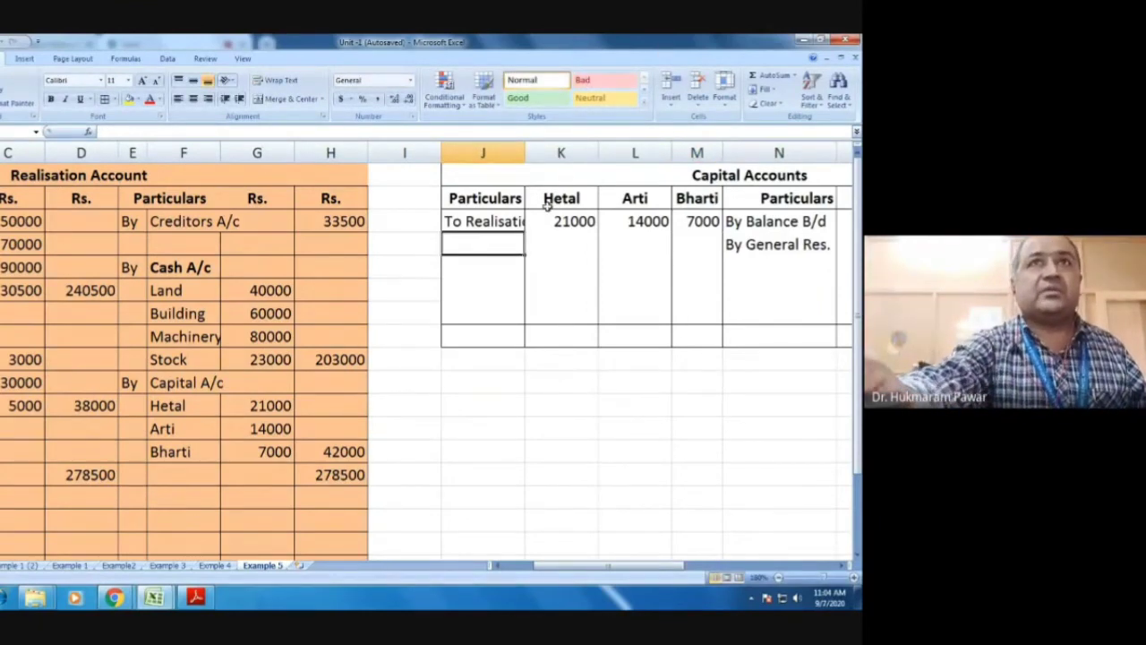
# Step: Autofit the widths of the particulars columns J and F to their contents
pyautogui.doubleClick(525, 153)
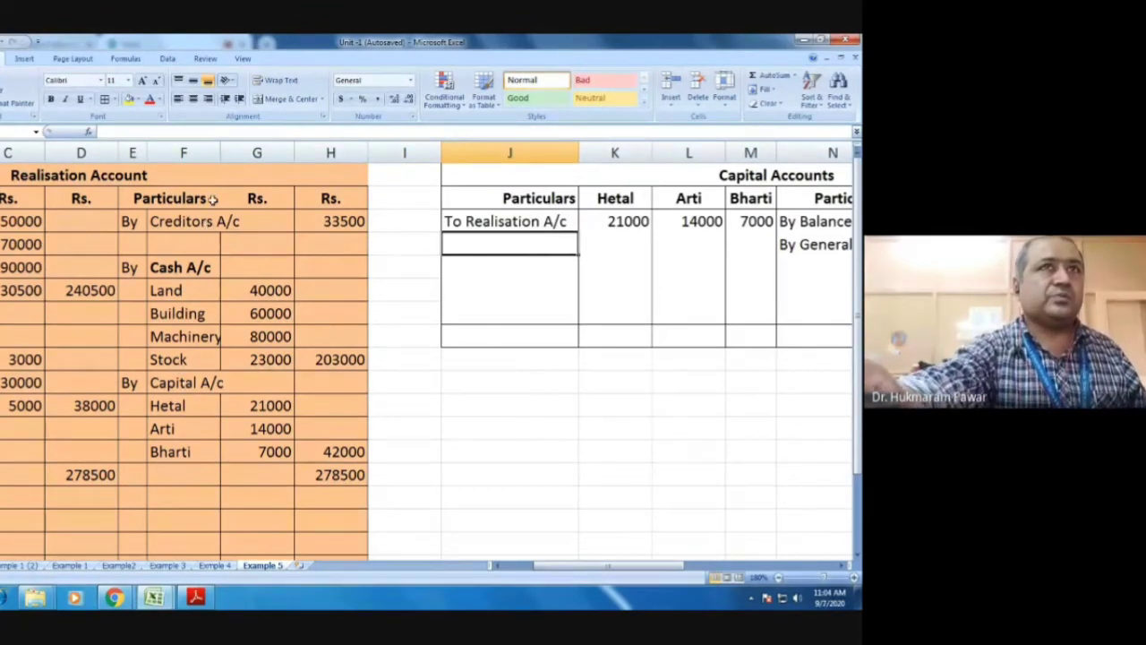
pyautogui.doubleClick(221, 147)
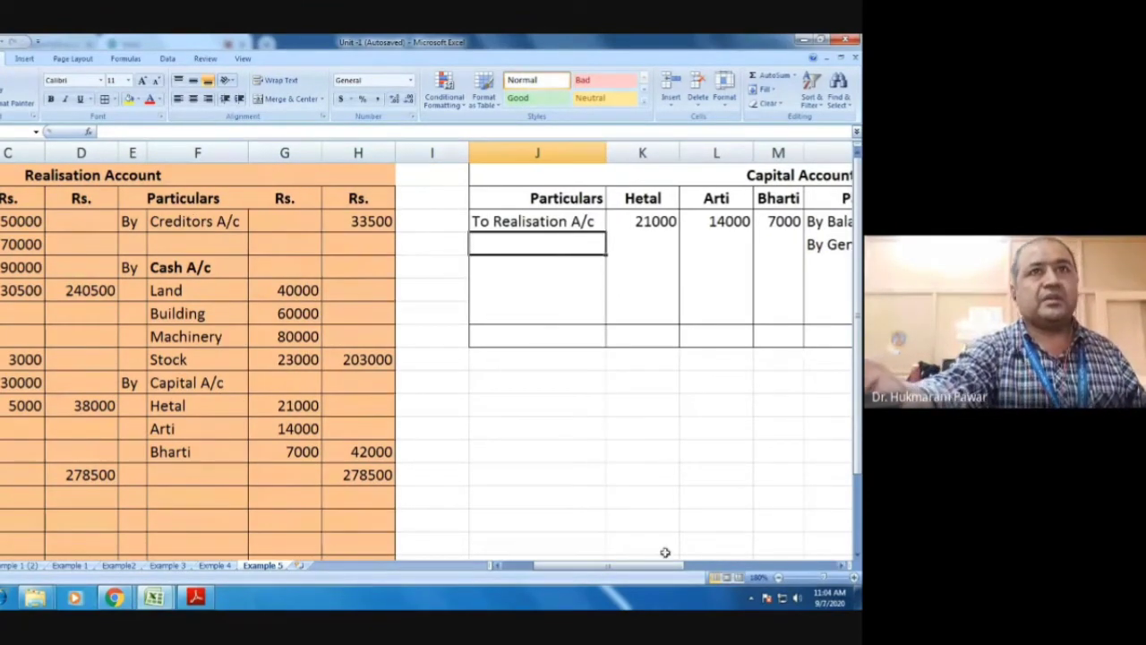
# Step: Enter the debit totals of the second and third partners' Capital Accounts: 14000 in L8 and 7000 in M8
pyautogui.moveTo(574, 566); pyautogui.dragTo(600, 566)
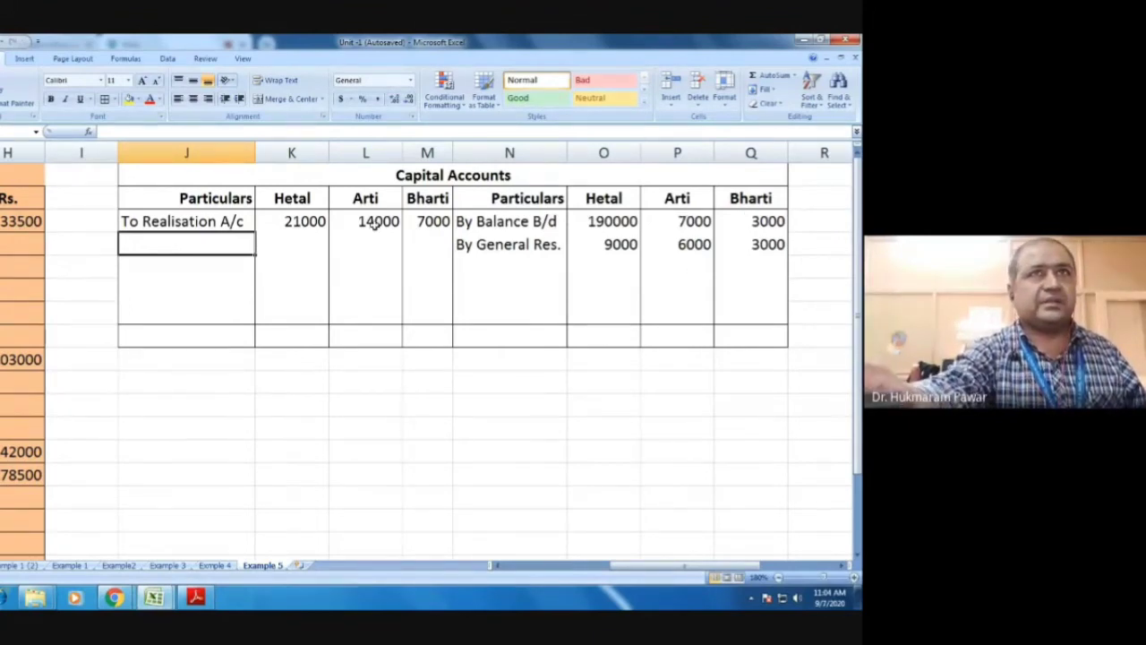
pyautogui.click(370, 334)
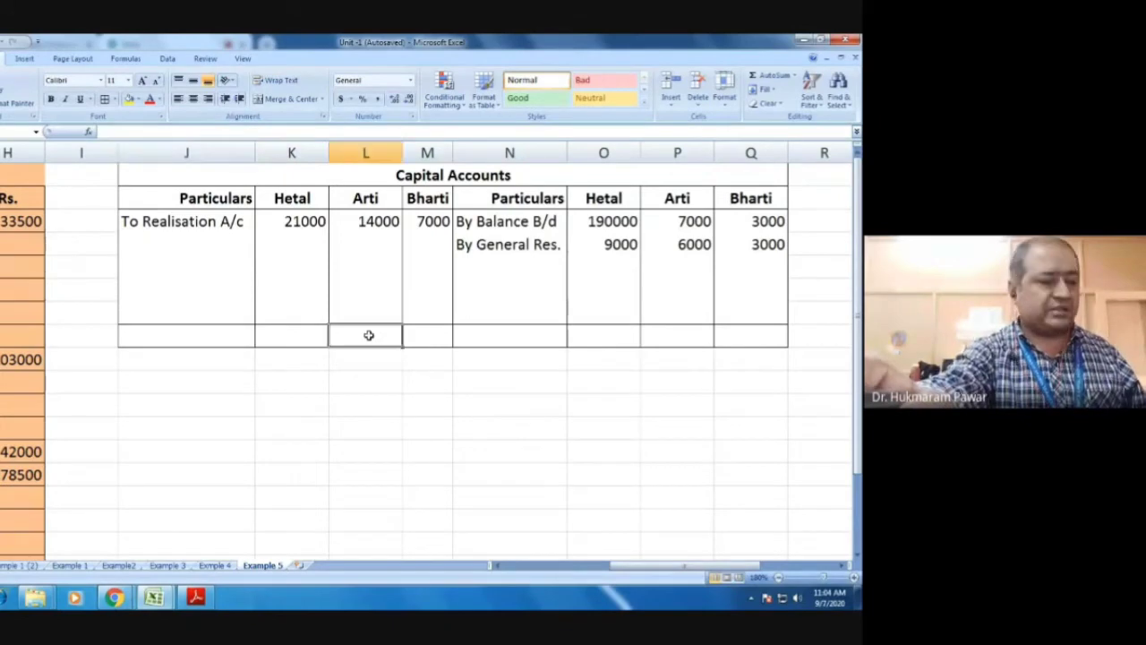
pyautogui.write('14000')
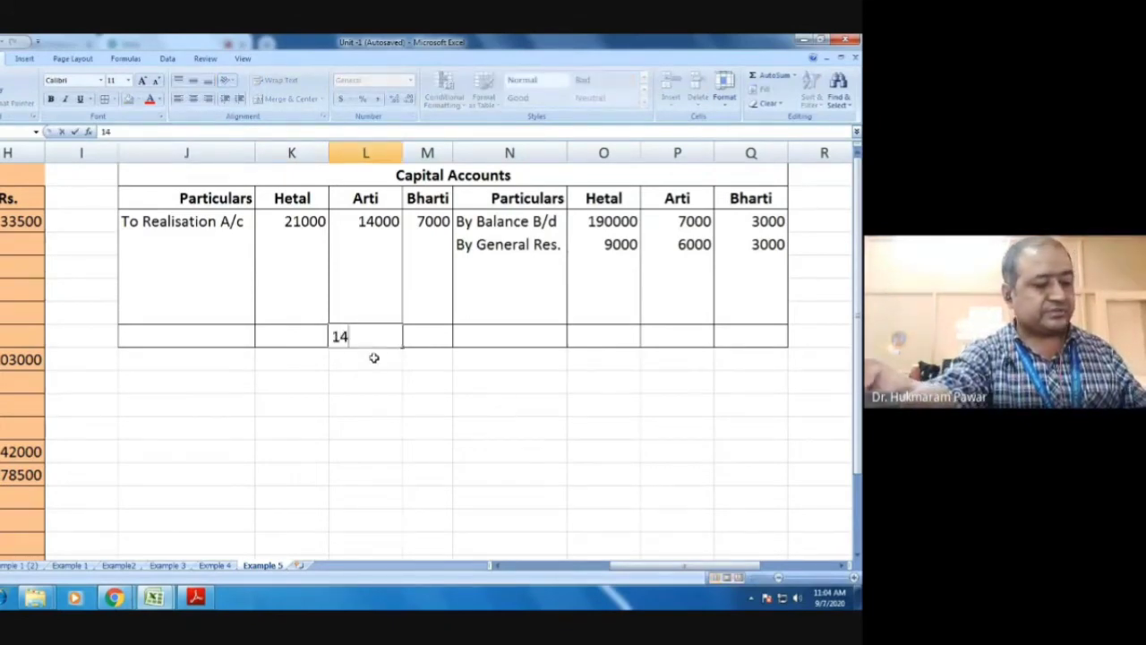
pyautogui.click(407, 335)
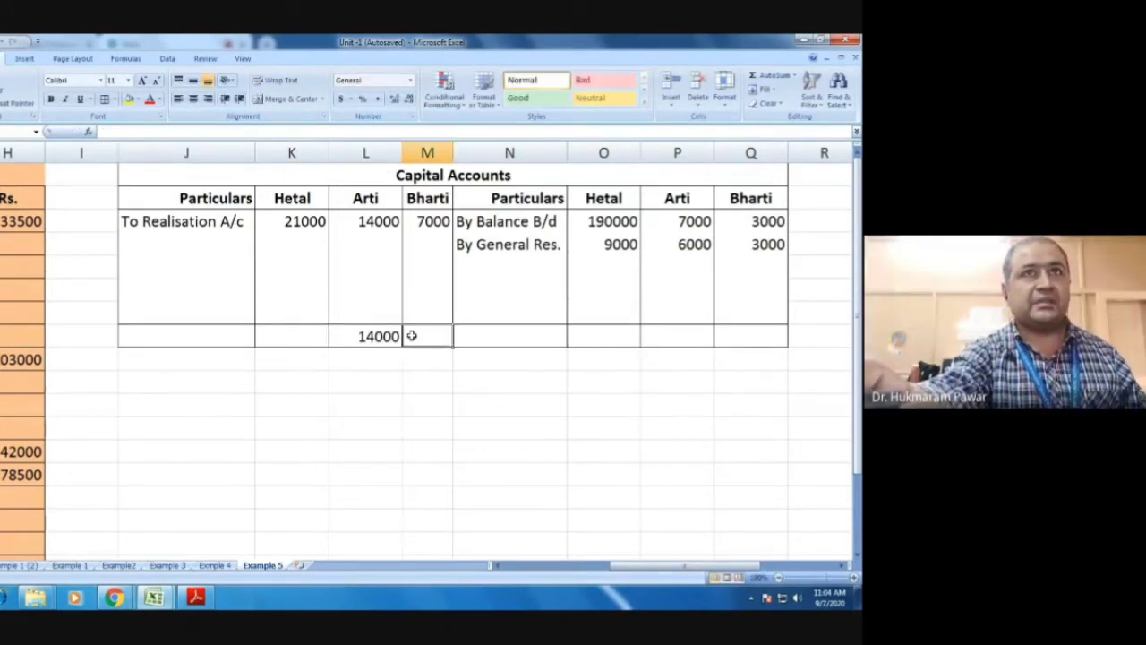
pyautogui.write('7000')
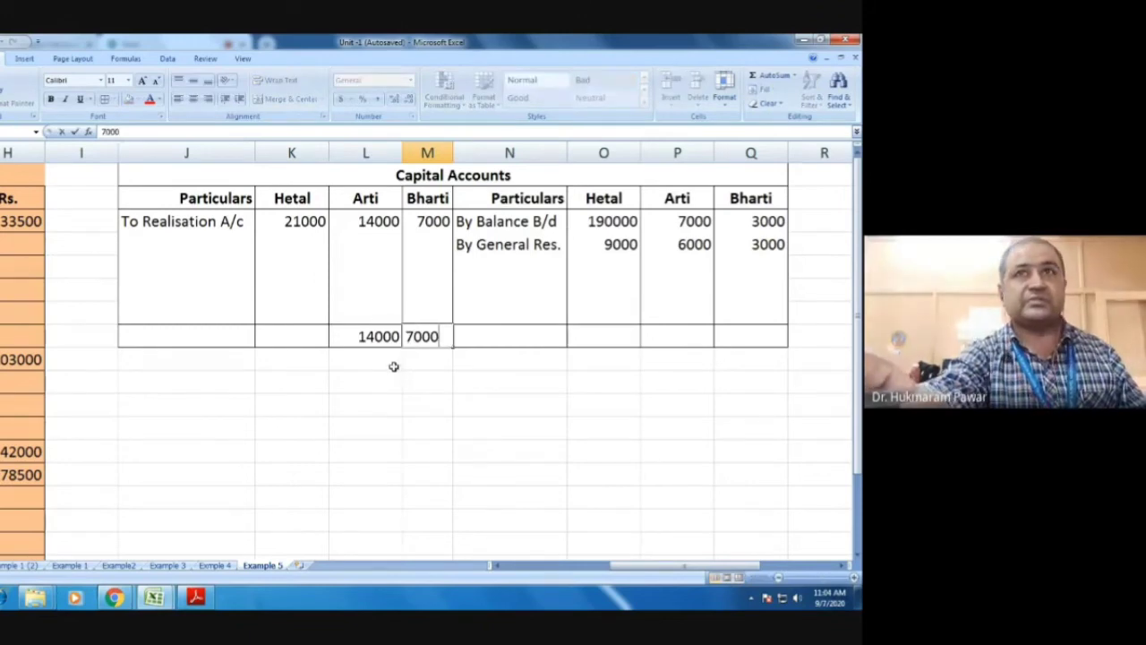
# Step: Enter matching credit totals for the second and third partners' Capital Accounts: 14000 in P8 and 7000 in Q8
pyautogui.click(692, 340)
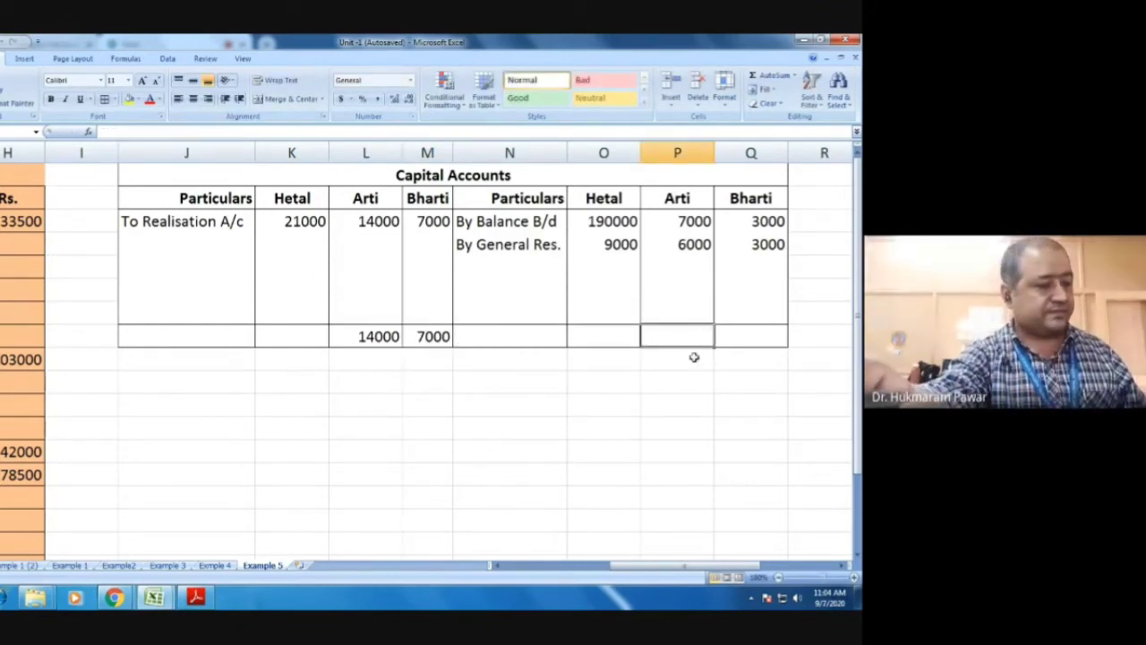
pyautogui.write('17')
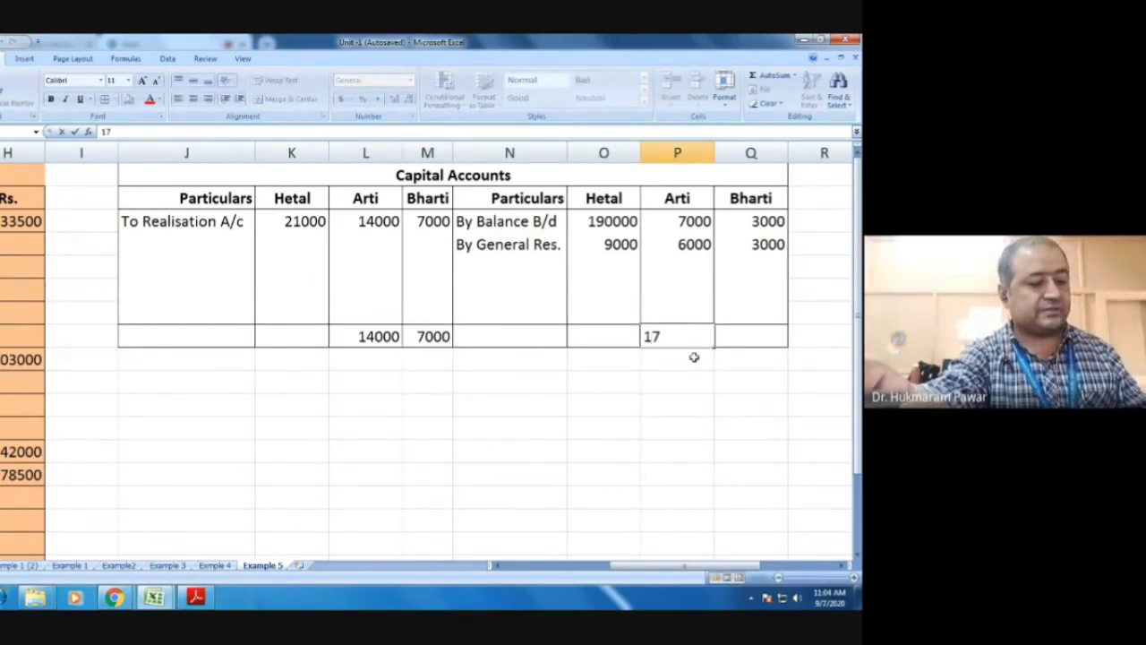
pyautogui.press('BackSpace')
pyautogui.write('4000')
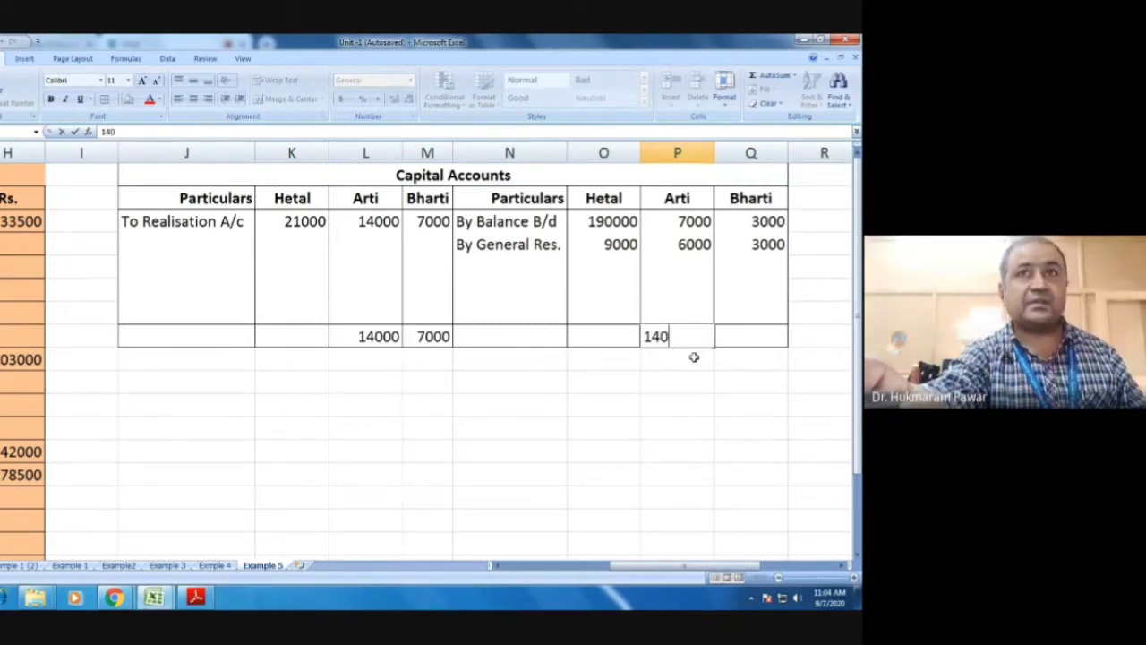
pyautogui.click(746, 343)
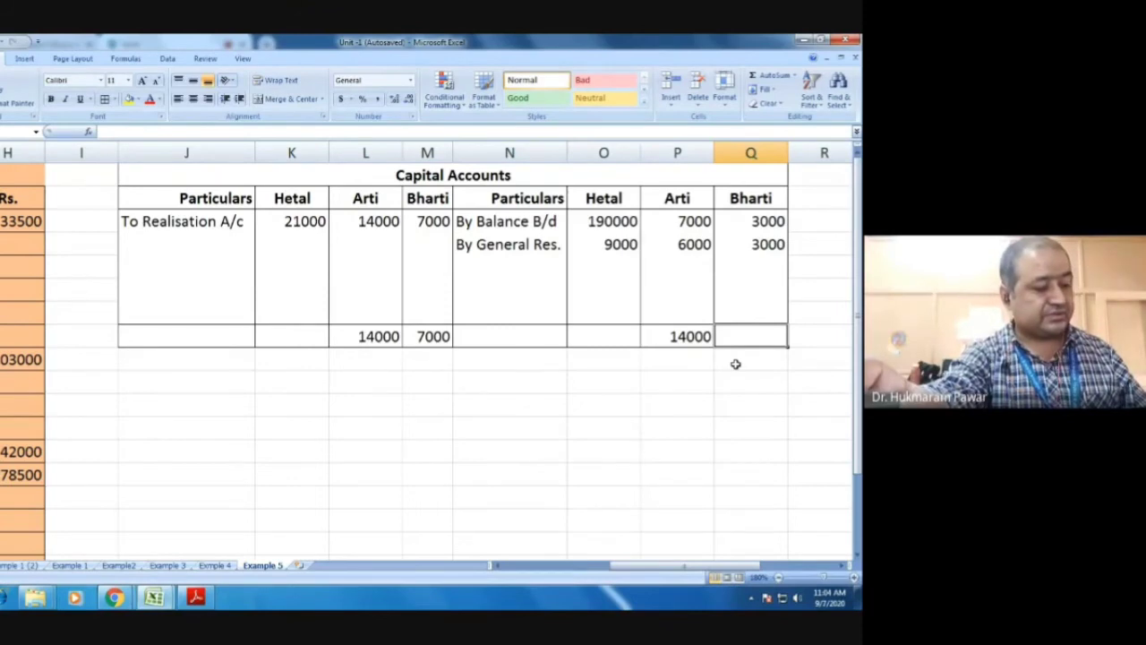
pyautogui.write('7000')
pyautogui.press('Return')
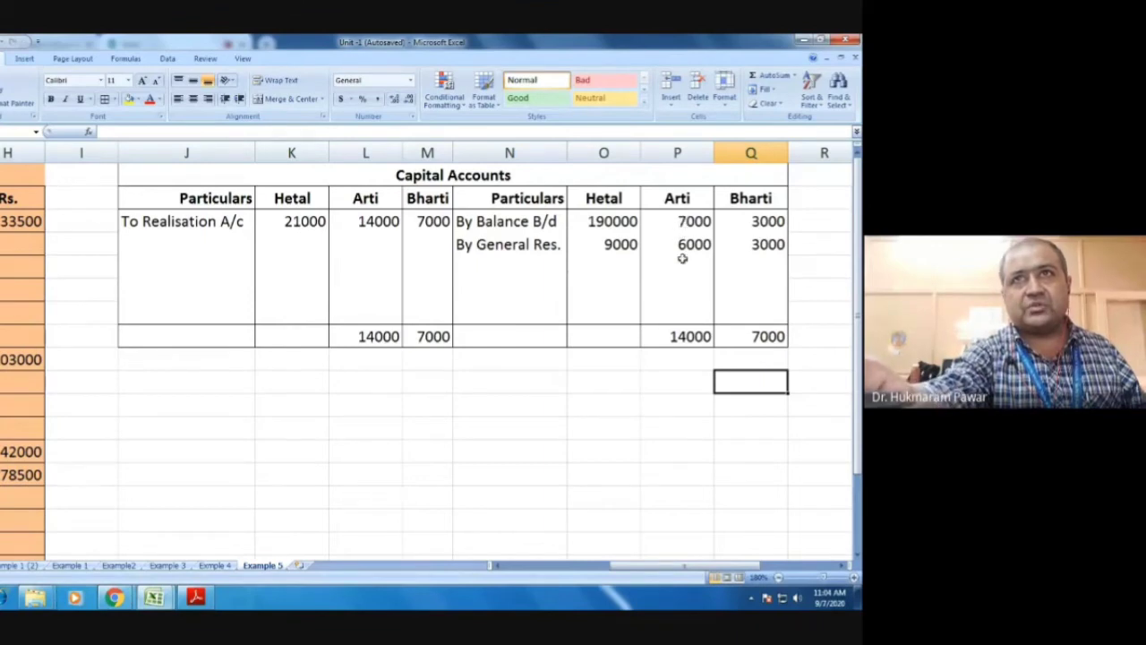
pyautogui.click(682, 337)
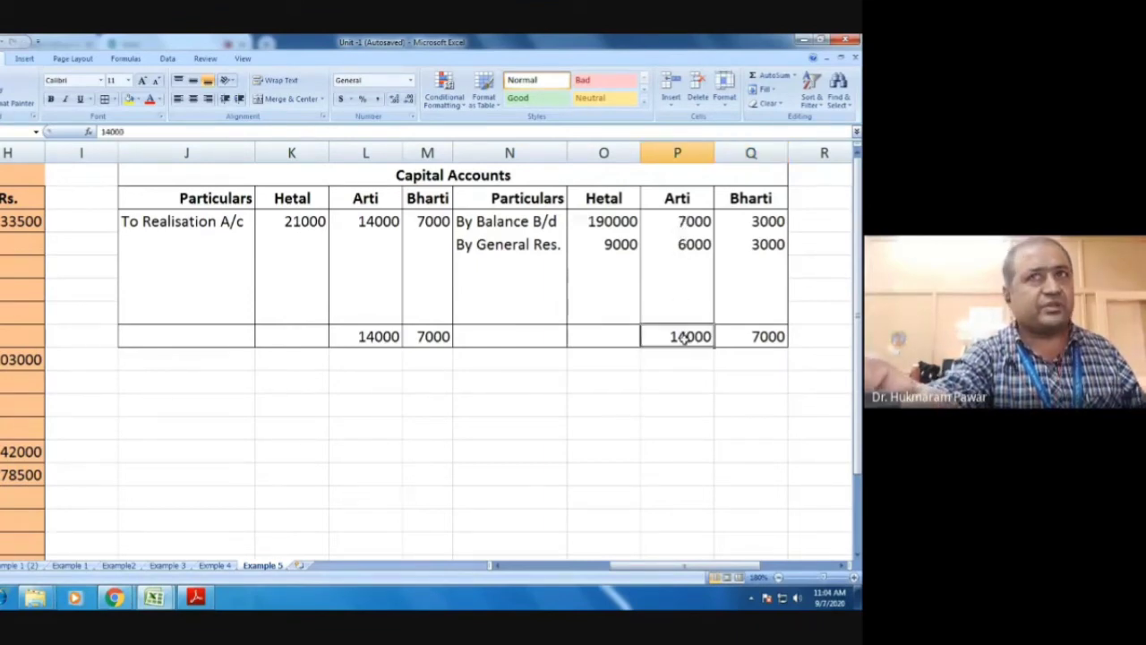
pyautogui.click(682, 317)
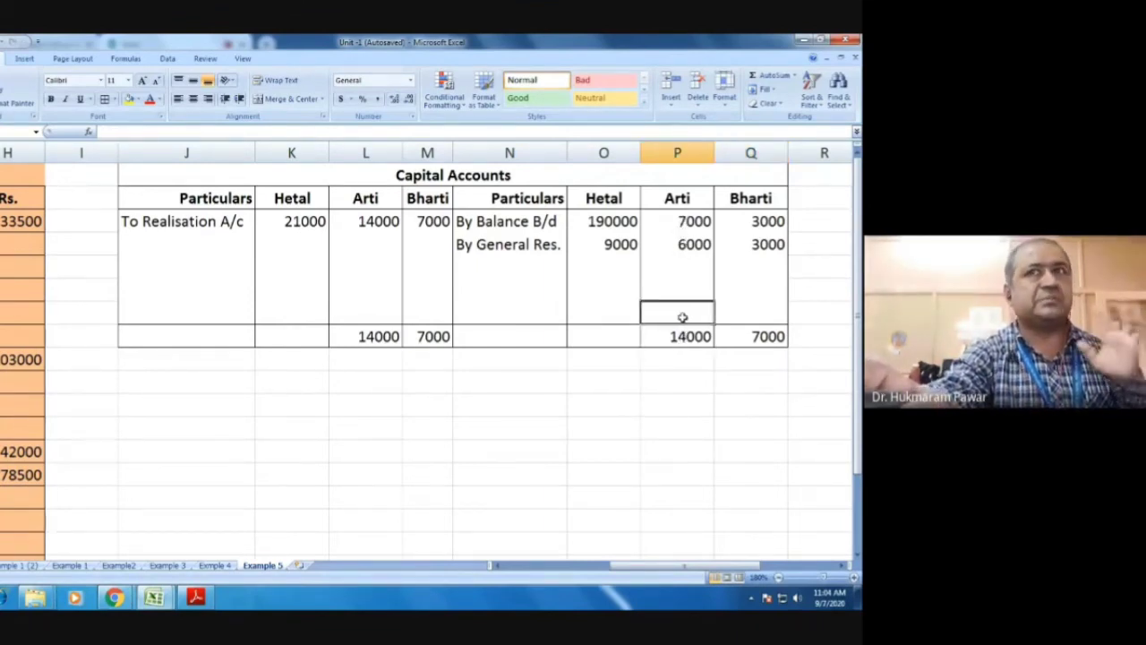
pyautogui.click(779, 338)
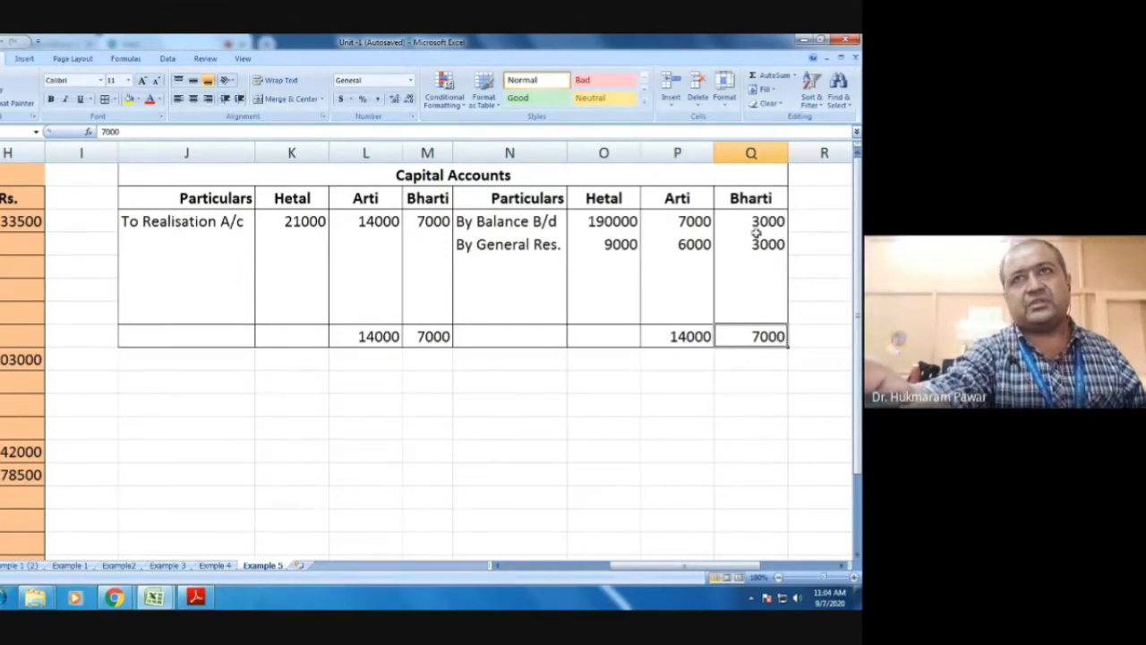
pyautogui.moveTo(755, 222); pyautogui.dragTo(755, 244)
pyautogui.click(742, 366)
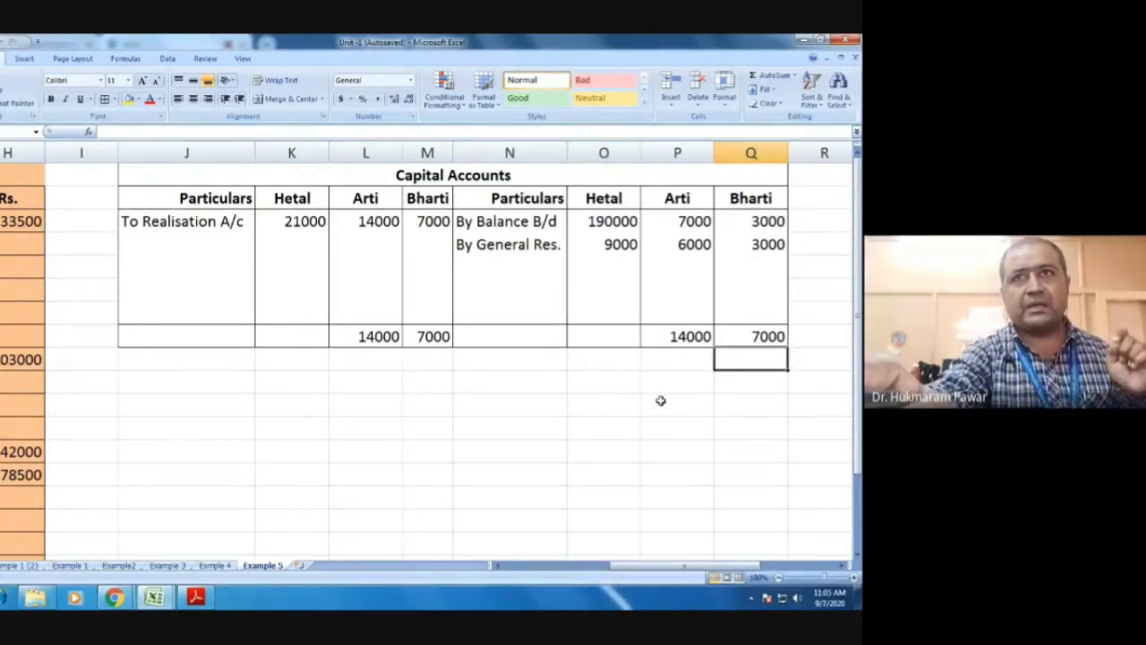
pyautogui.click(618, 404)
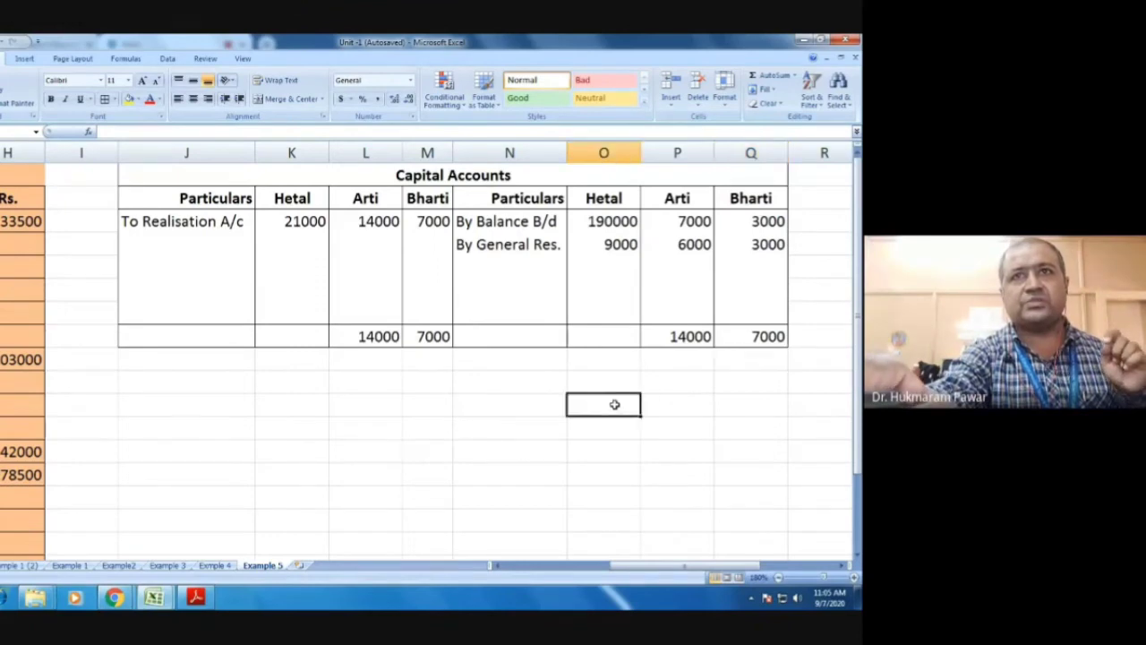
# Step: Label cell N11 below the Capital Accounts "Cap. Def." for the capital deficiency working
pyautogui.click(488, 406)
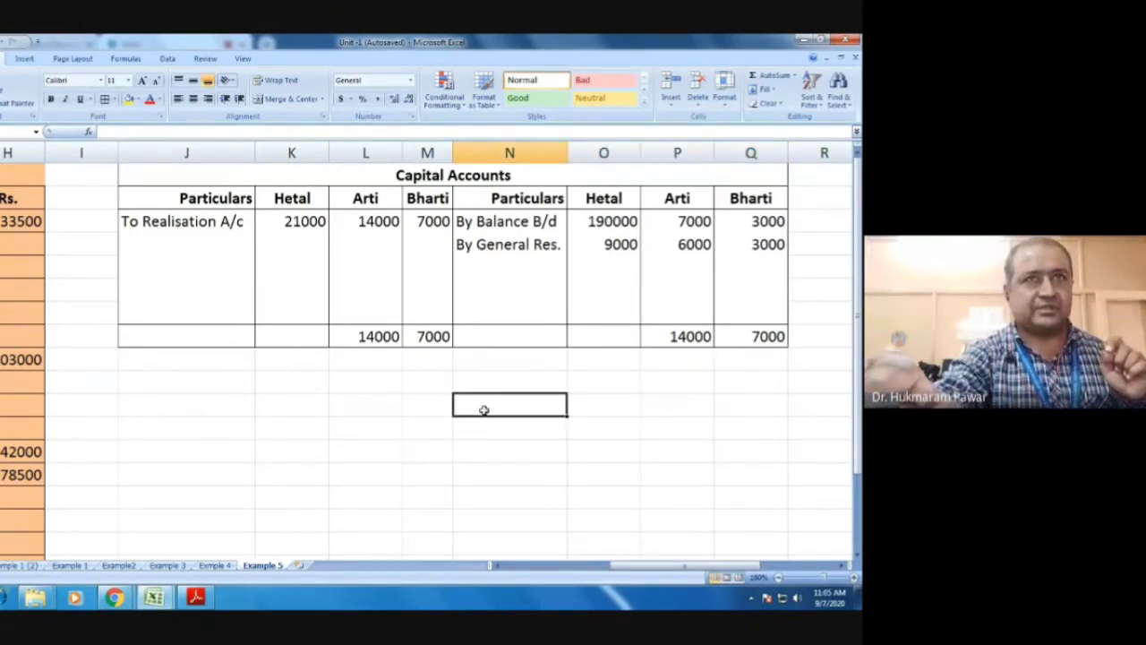
pyautogui.write('Cap. ')
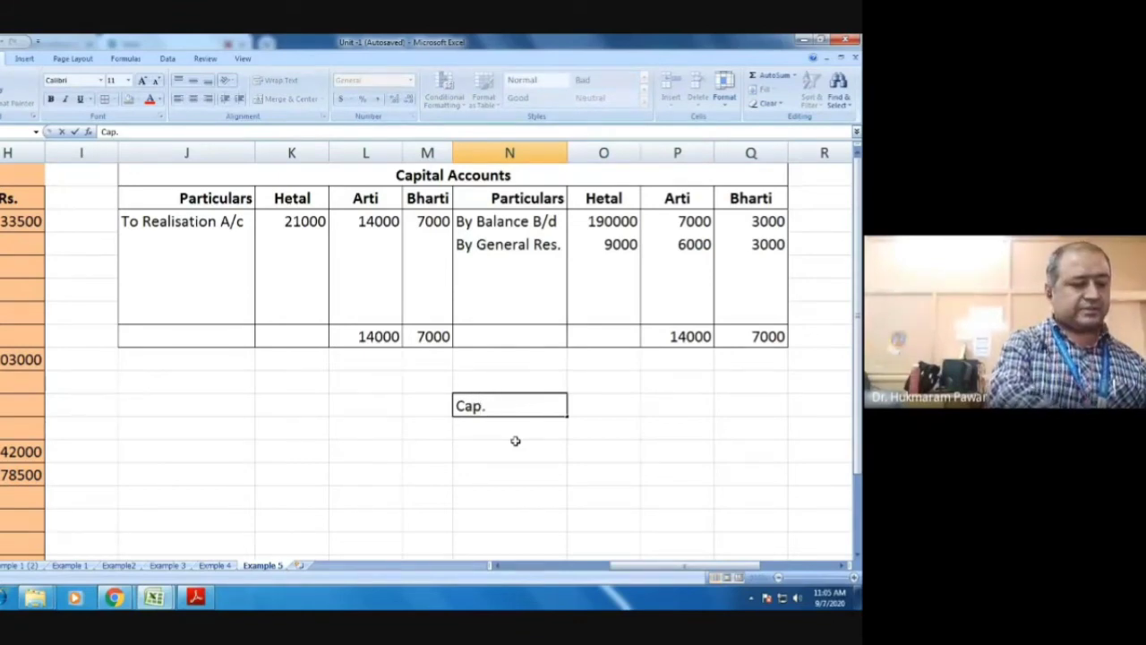
pyautogui.write('C')
pyautogui.press('BackSpace')
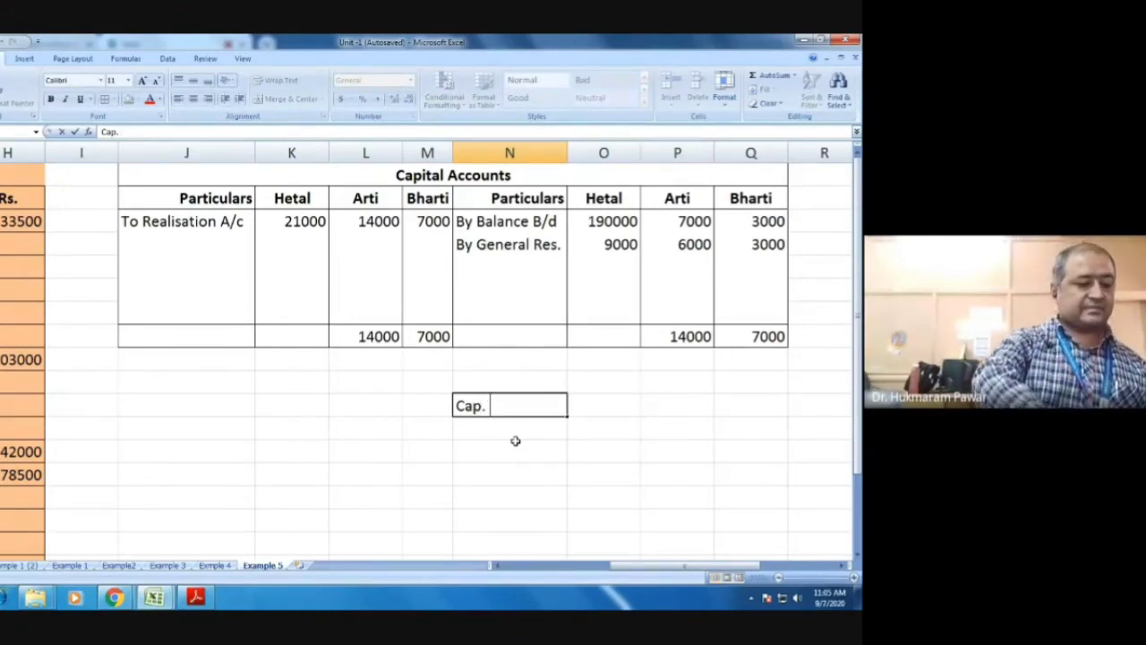
pyautogui.write('Def.')
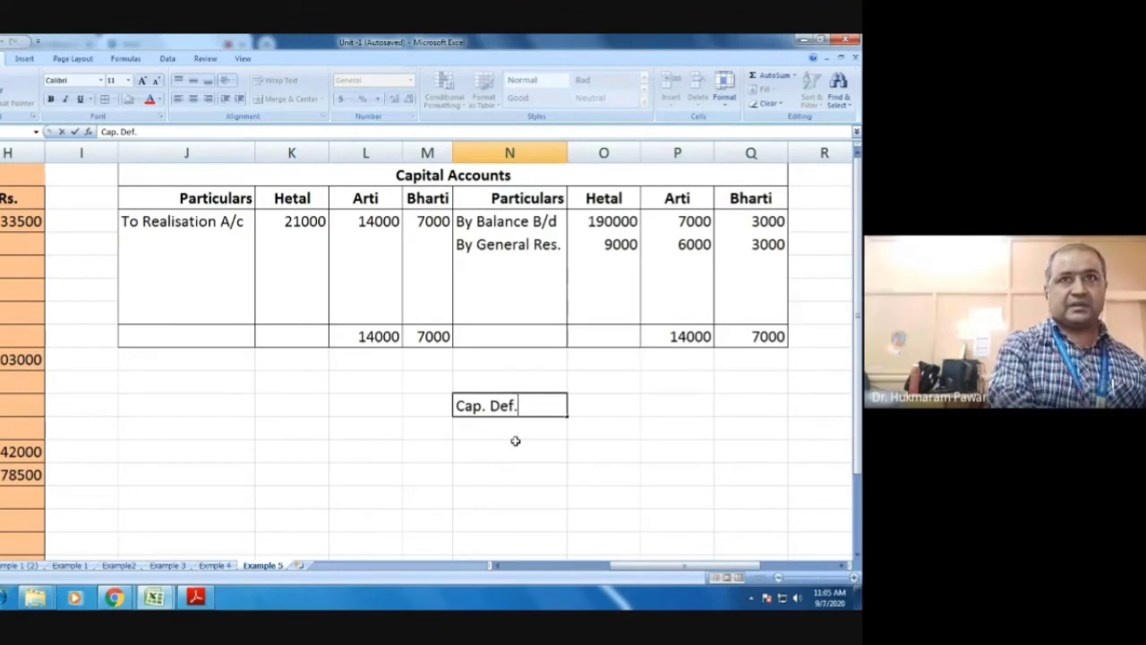
# Step: Enter the second and third partners' names as headings of the deficiency working in O10 and P10
pyautogui.press('Tab')
pyautogui.press('Up')
pyautogui.write('A')
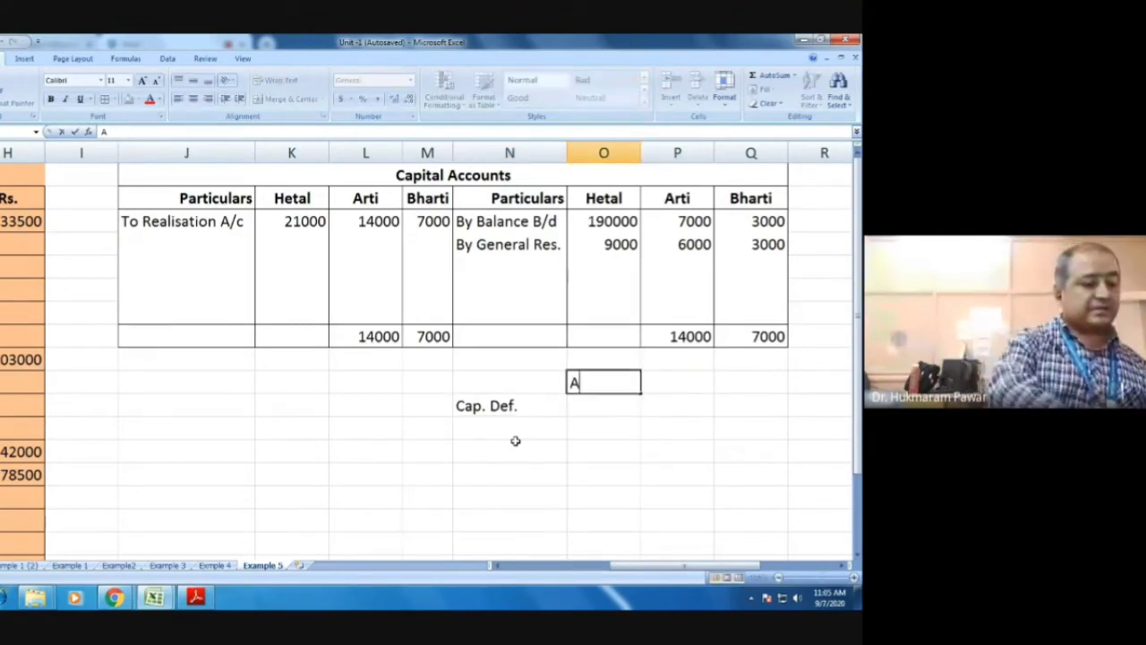
pyautogui.write('rti')
pyautogui.press('Tab')
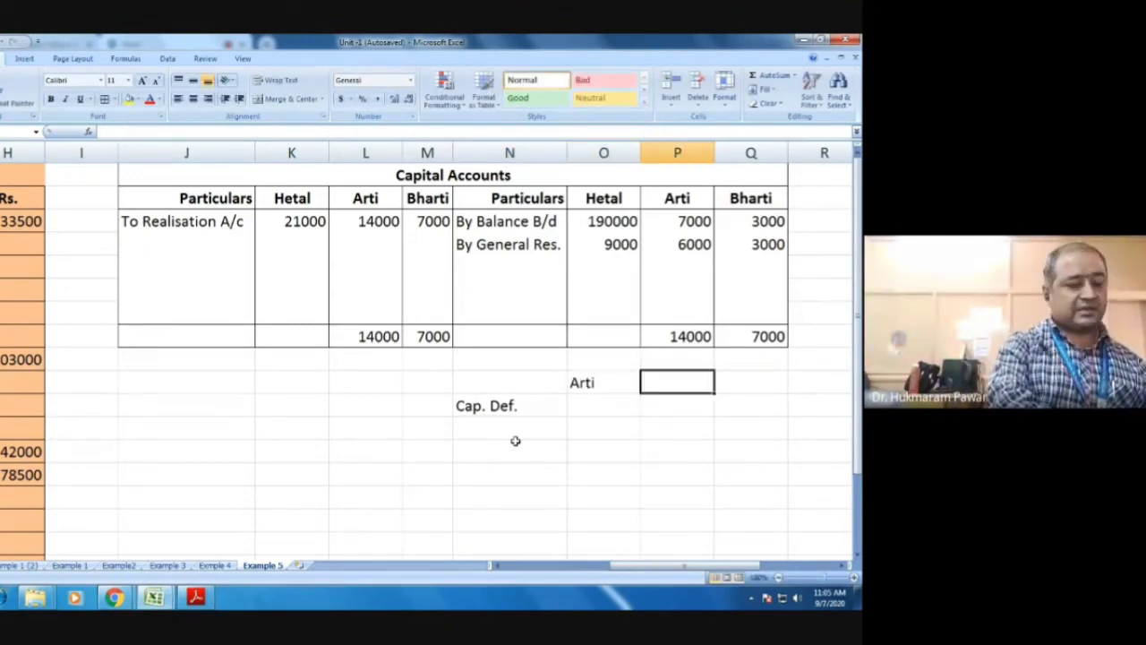
pyautogui.write('Bharti')
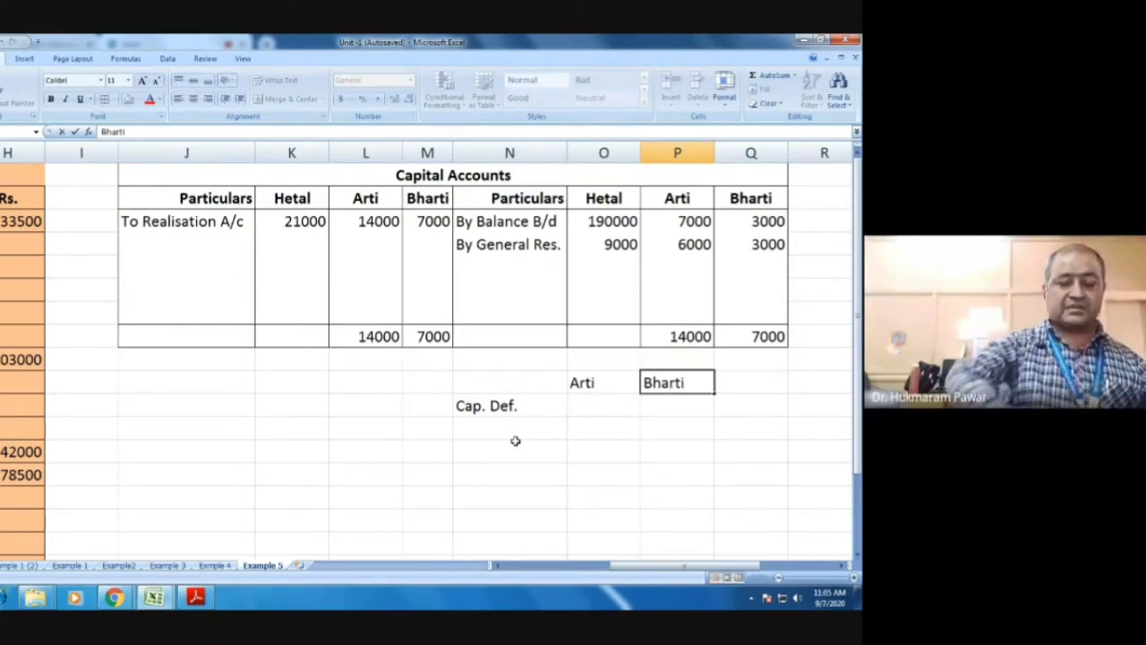
pyautogui.press('Tab')
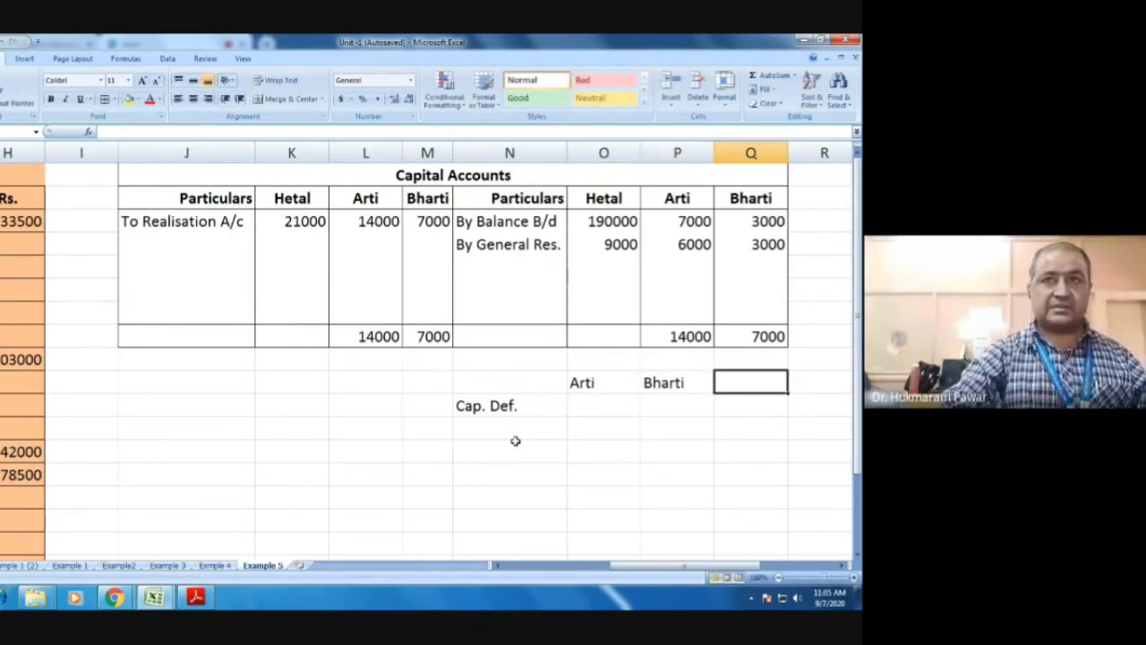
# Step: Enter the second partner's deficiency working: 14000 in O11, 13000 in O12 and 1000 in O13
pyautogui.press('Down')
pyautogui.press('Down')
pyautogui.press('Up')
pyautogui.press('Left')
pyautogui.press('Left')
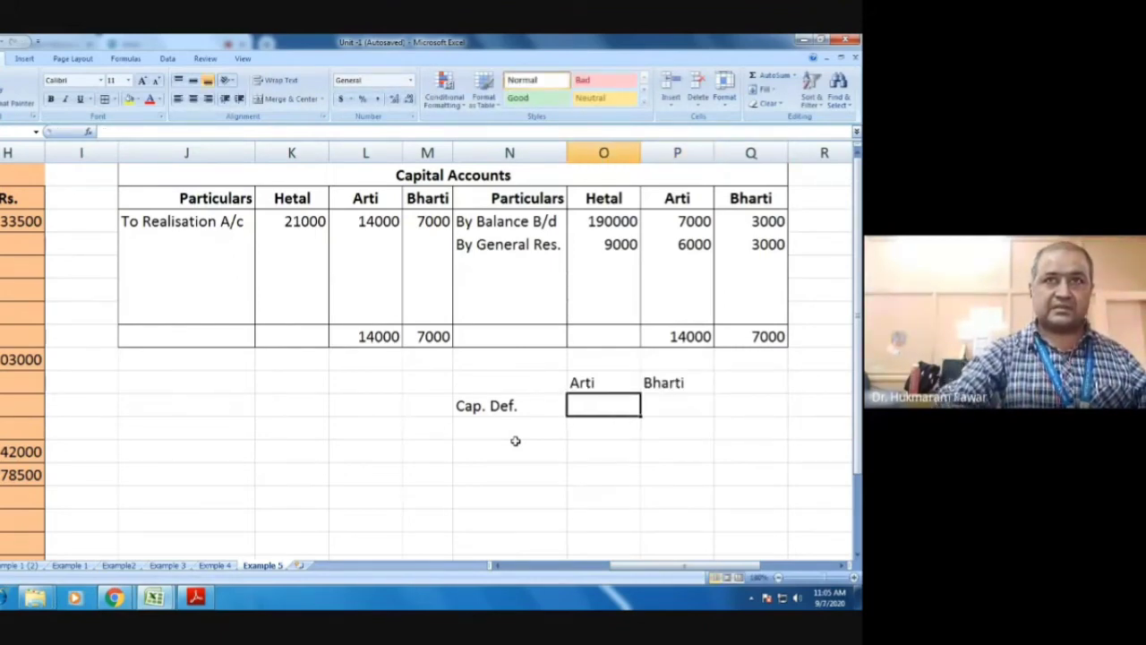
pyautogui.write('1')
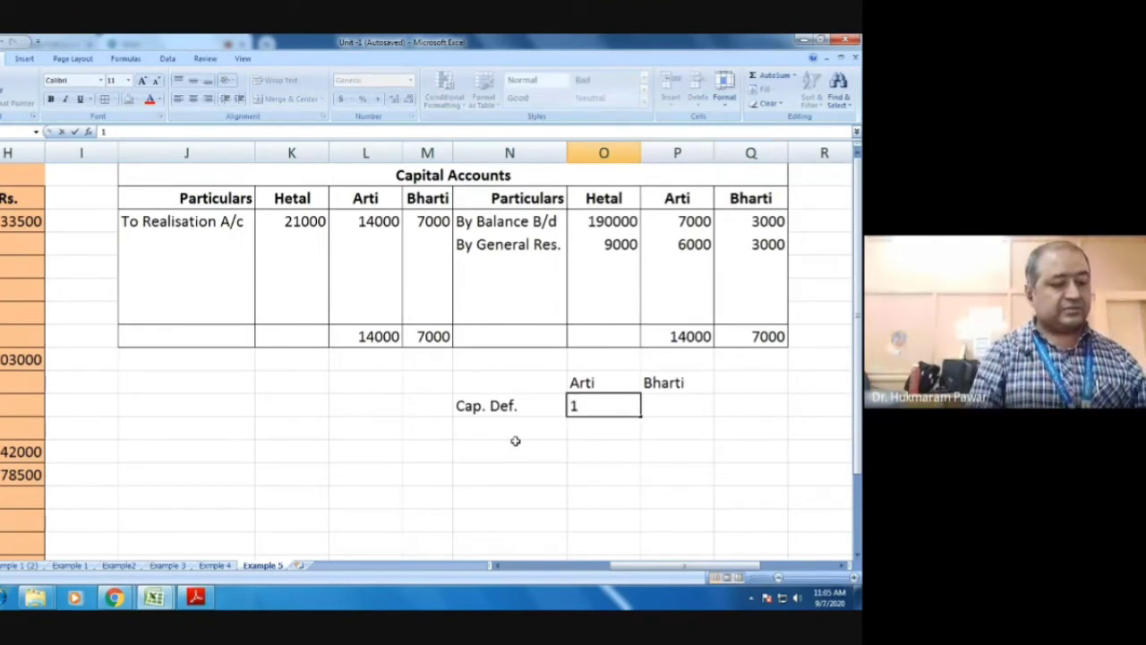
pyautogui.write('4')
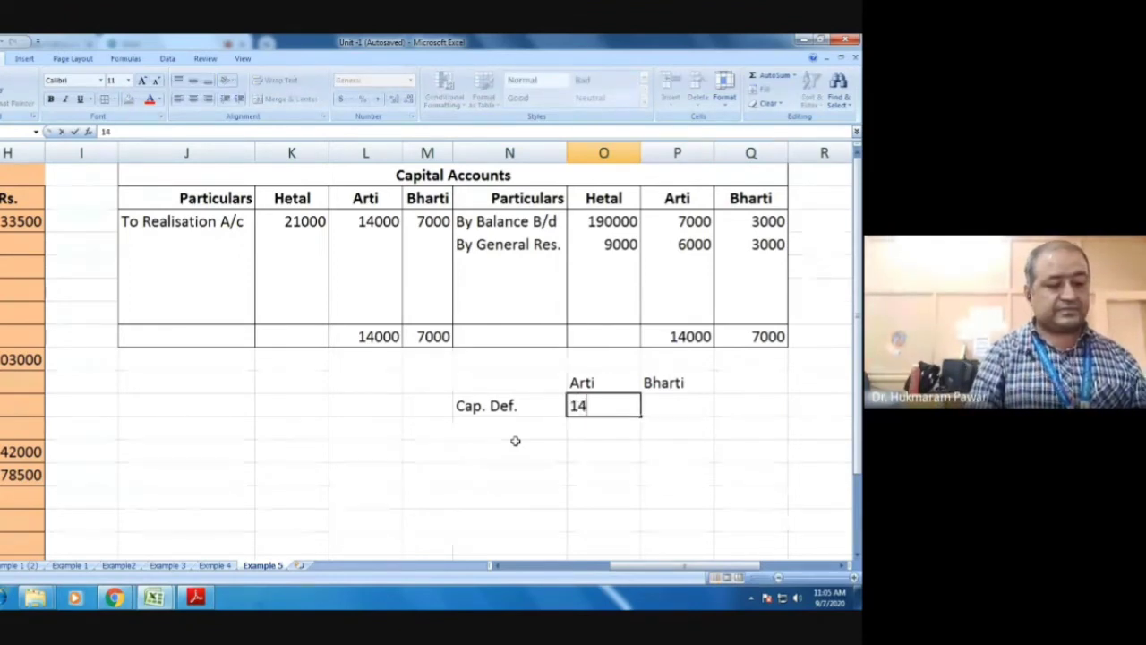
pyautogui.write('000')
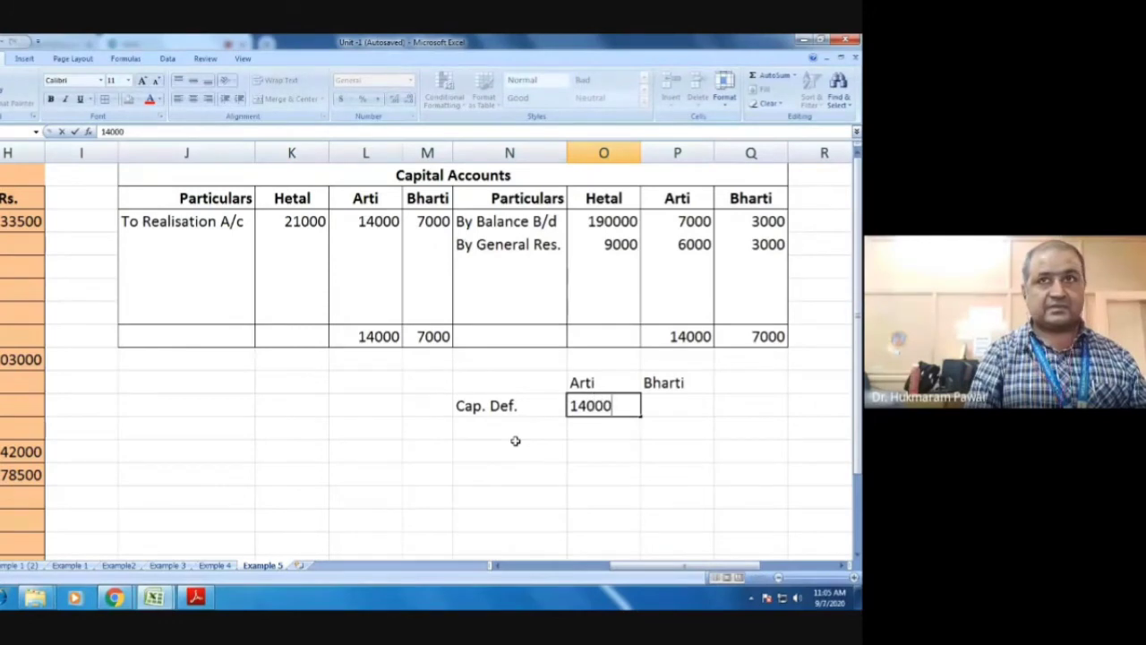
pyautogui.press('Return')
pyautogui.write('1')
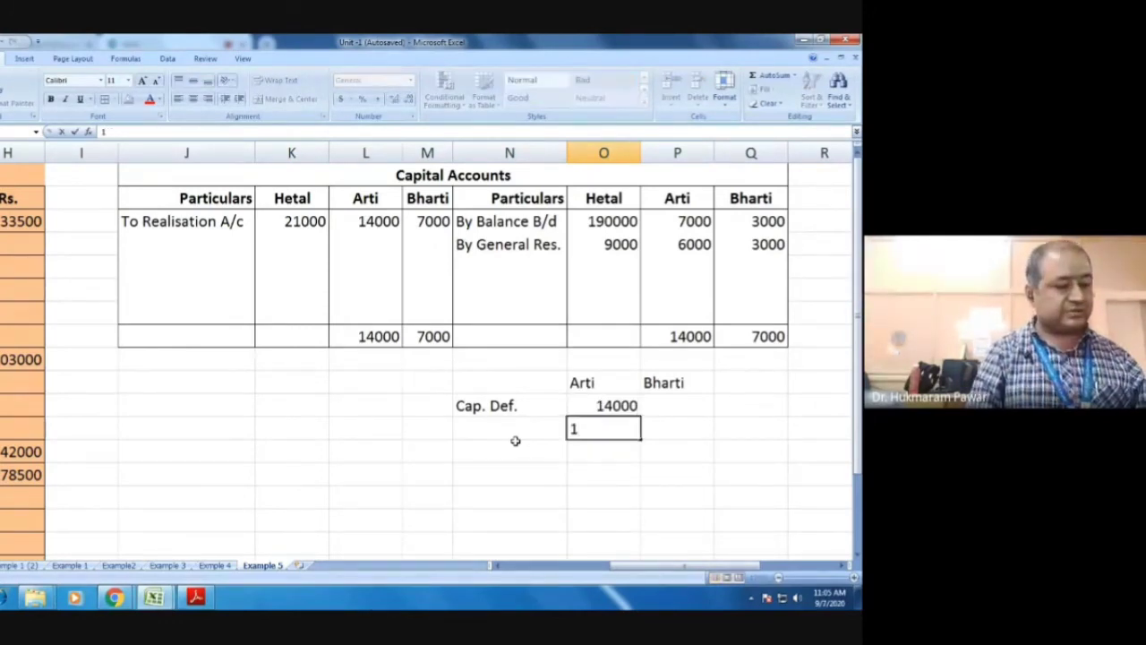
pyautogui.write('3000')
pyautogui.press('Return')
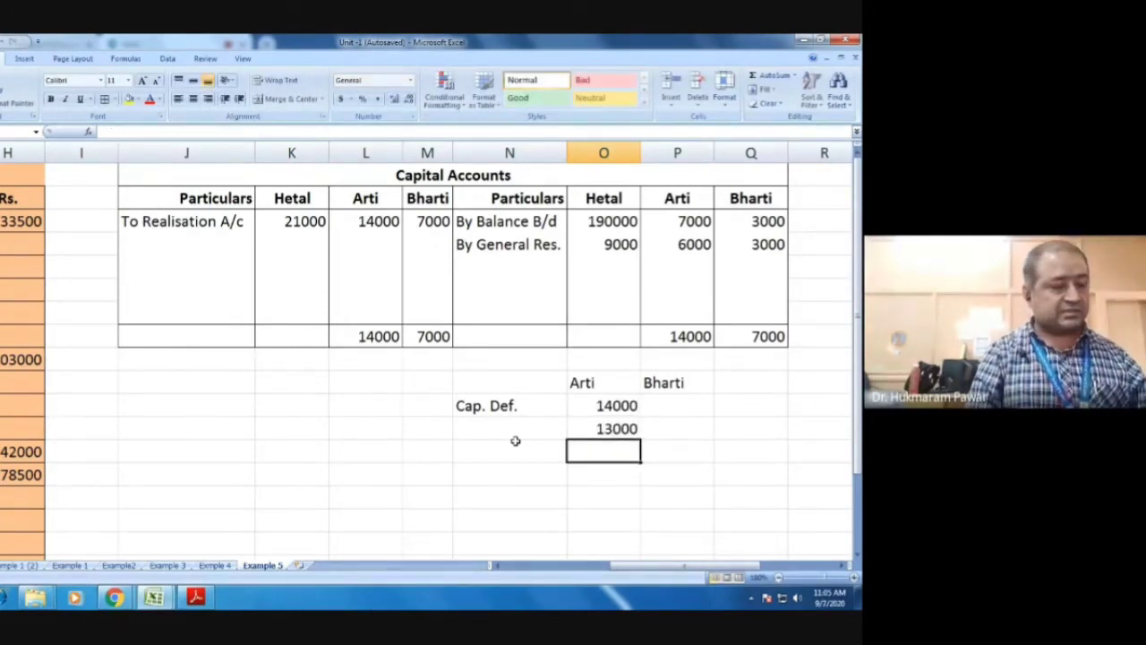
pyautogui.write('1000')
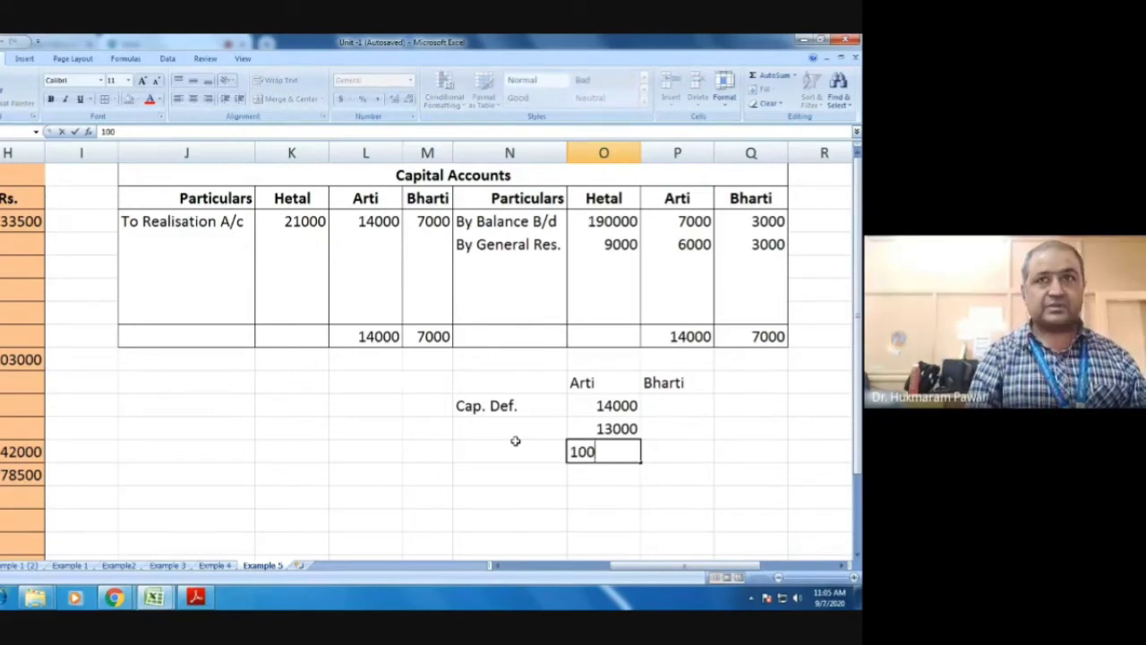
pyautogui.press('Tab')
# Step: Enter the third partner's deficiency working: 7000 in P11, 6000 in P12 and 1000 in P13
pyautogui.press('Up')
pyautogui.press('Up')
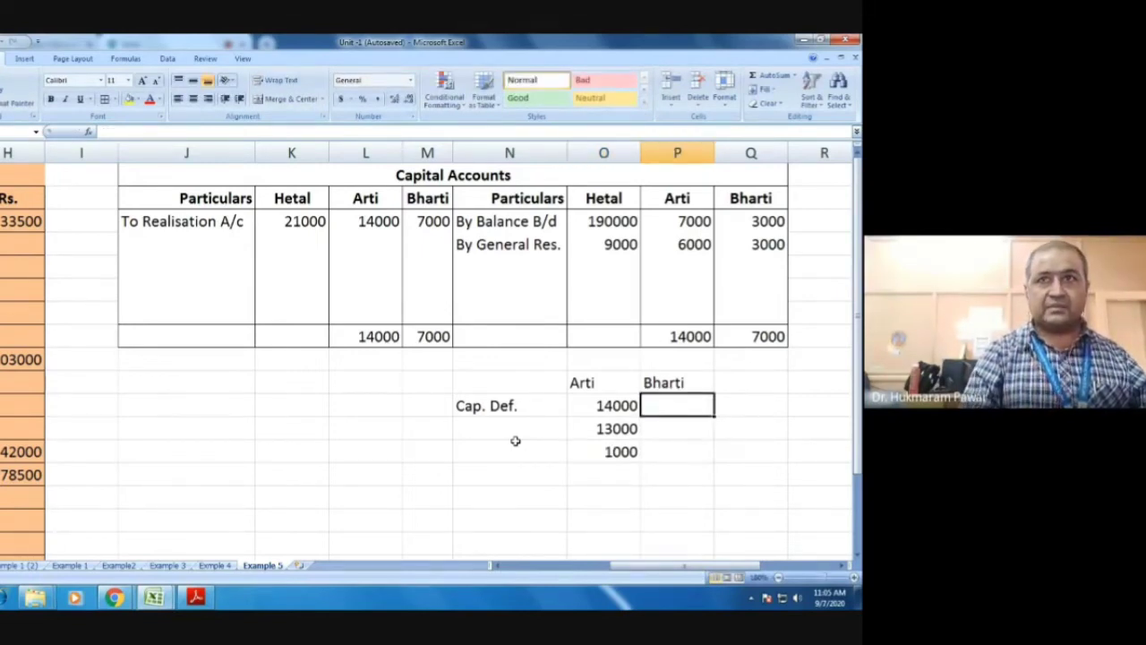
pyautogui.write('7000')
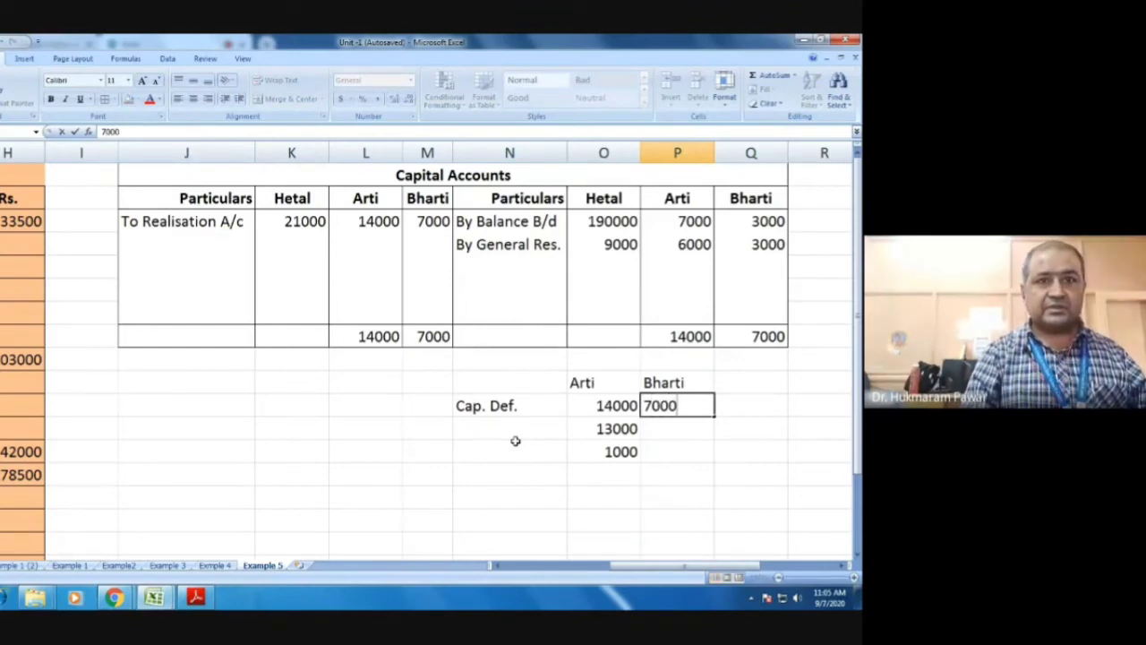
pyautogui.press('Return')
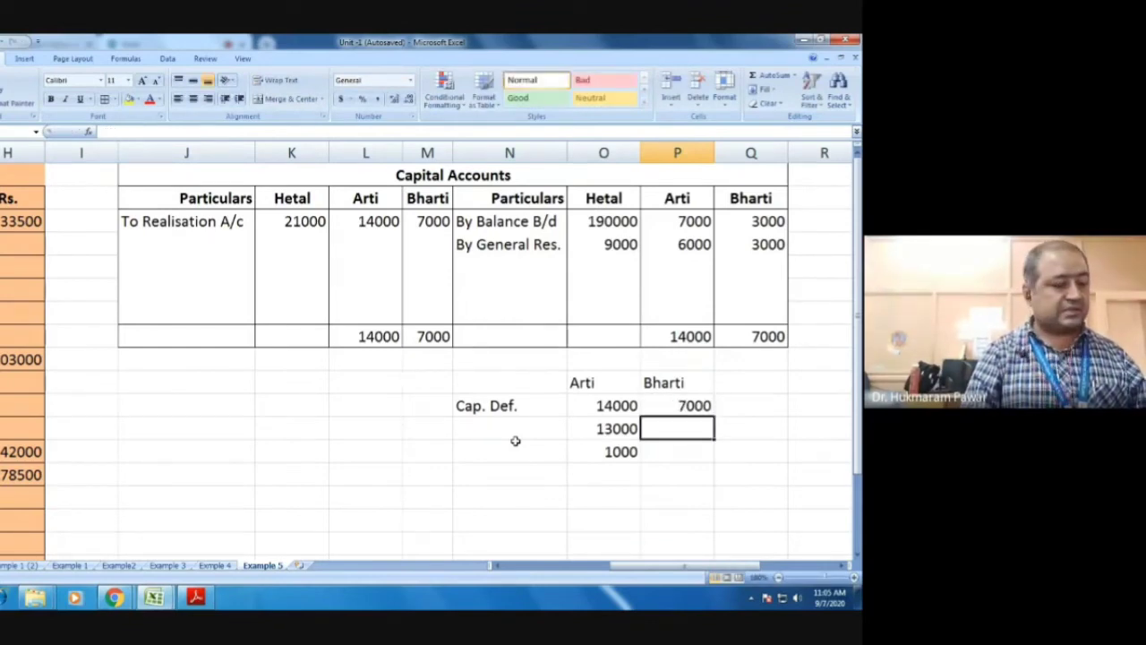
pyautogui.write('6000')
pyautogui.press('Return')
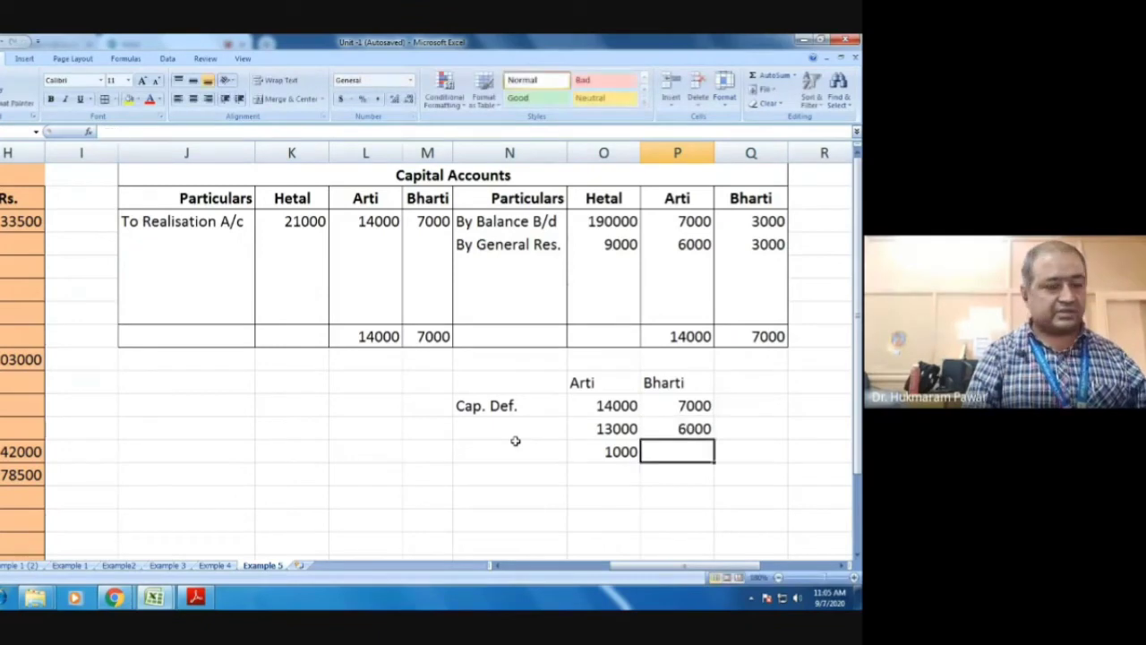
pyautogui.write('1000')
pyautogui.press('Return')
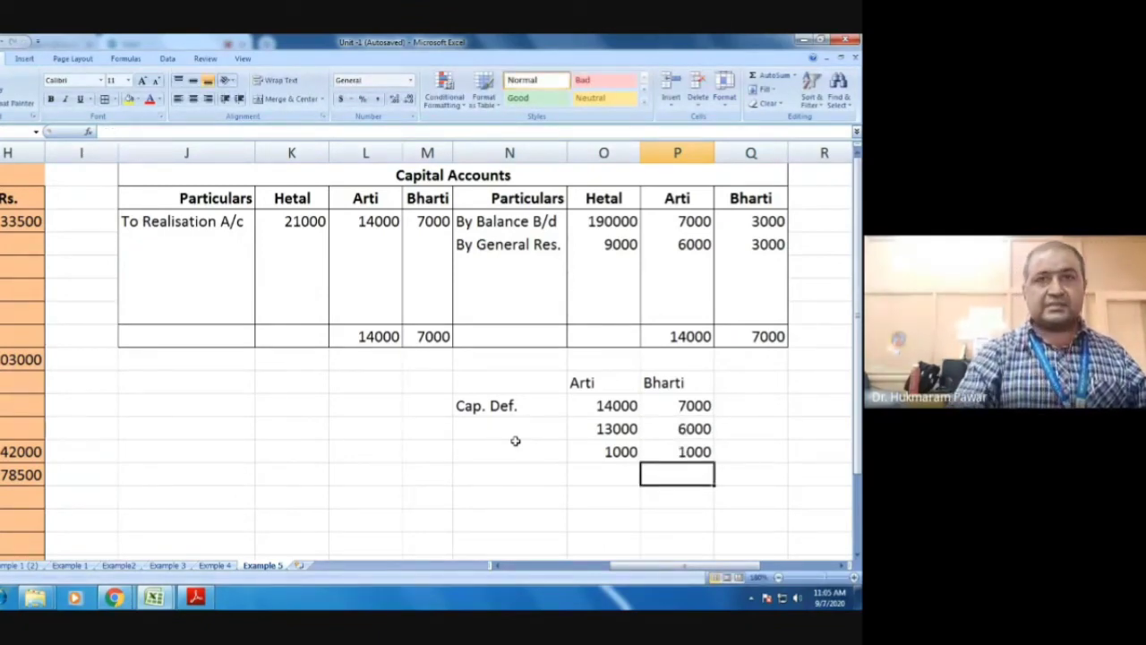
# Step: Centre the two partner name headings of the deficiency working in O10:P10
pyautogui.press('Left')
pyautogui.press('Left')
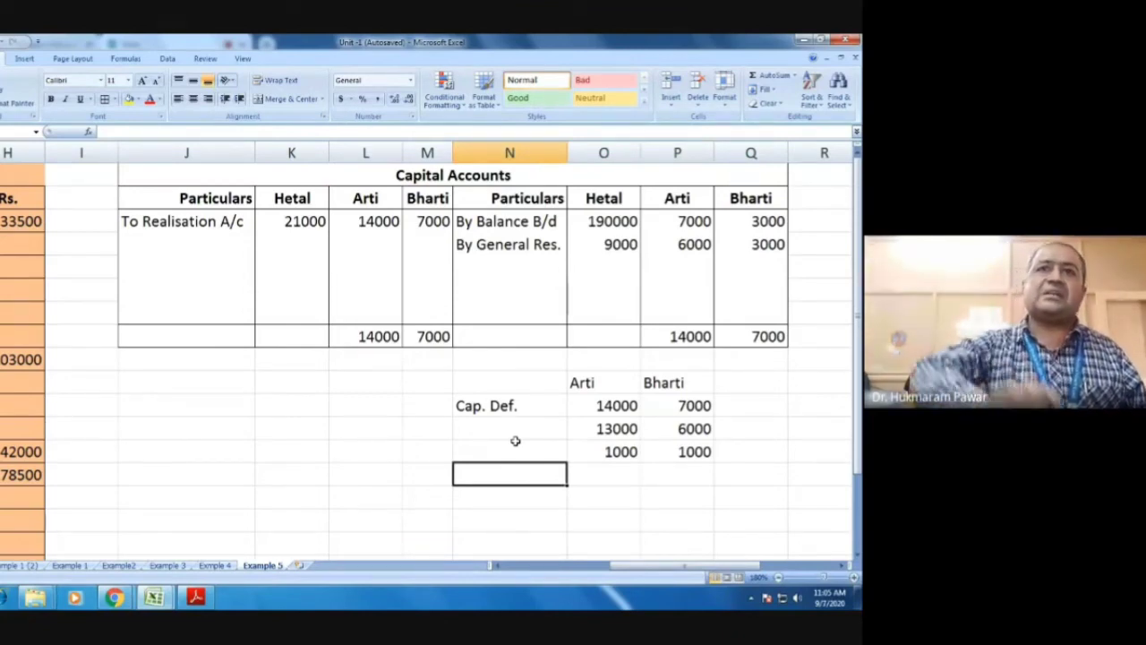
pyautogui.moveTo(606, 379); pyautogui.dragTo(648, 382)
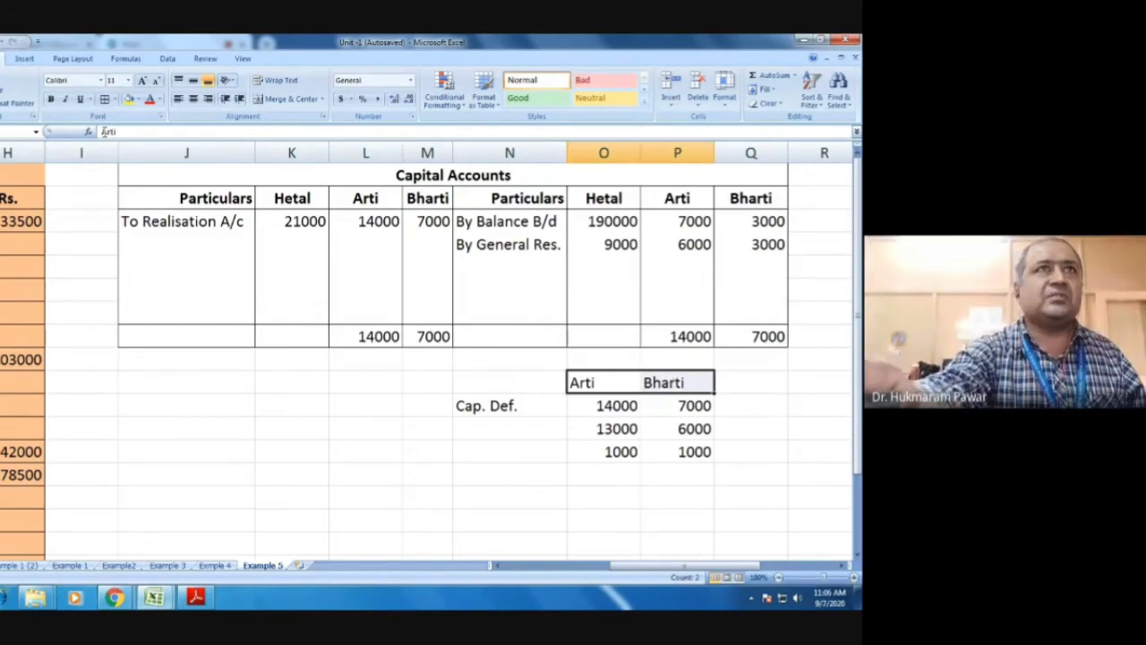
pyautogui.click(192, 99)
pyautogui.click(525, 476)
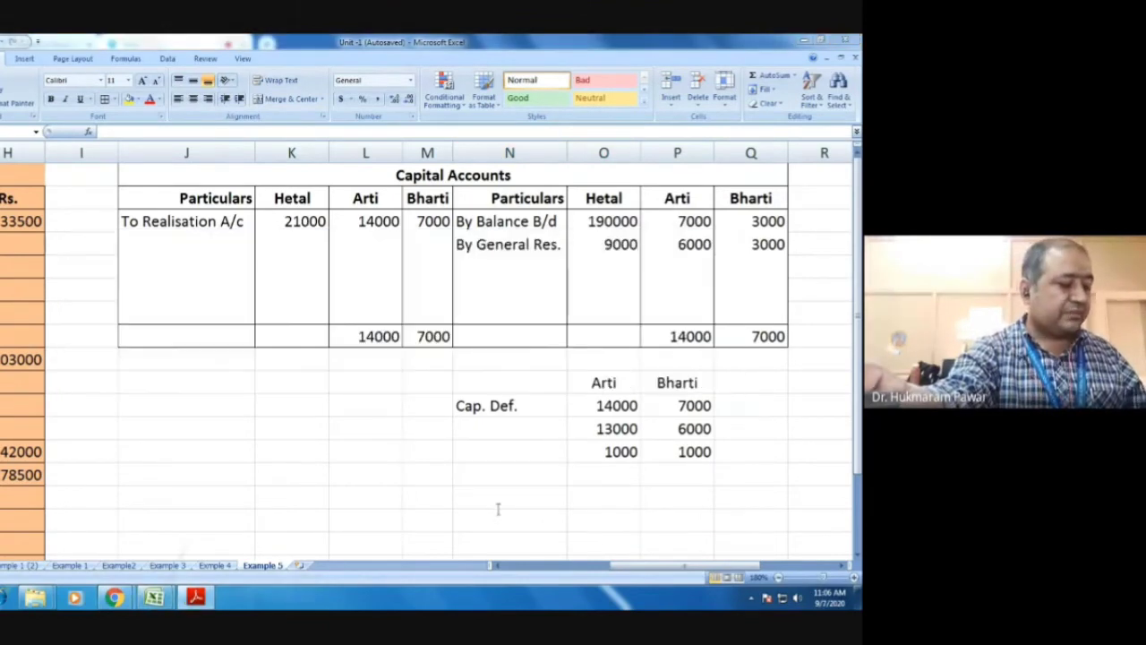
# Step: Check the bankruptcy recovery rates in the Adobe Reader problem text and enter the second partner's rate, 0.60, in O14 of the workbook
pyautogui.click(196, 596)
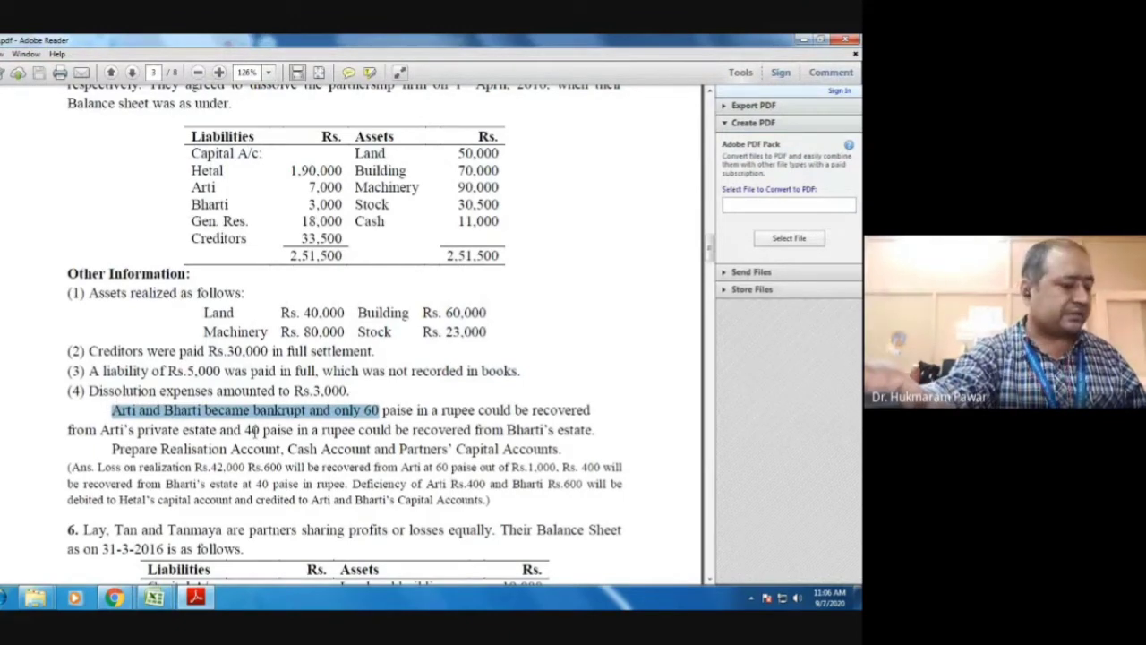
pyautogui.hotkey('alt', 'Tab')
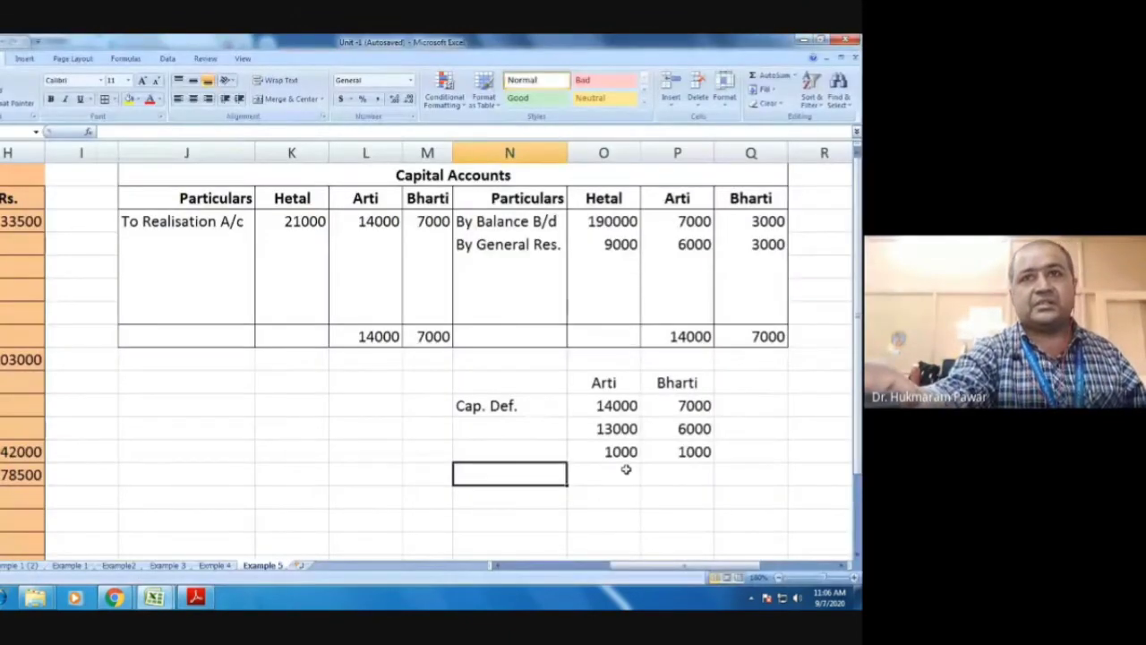
pyautogui.click(626, 471)
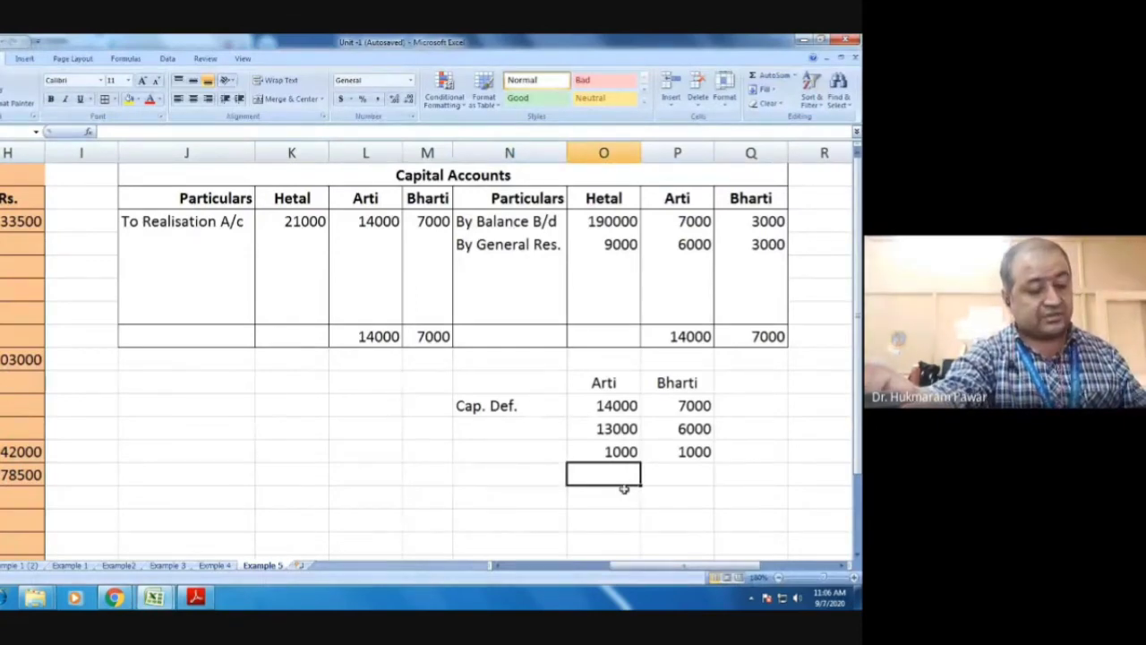
pyautogui.write('0.')
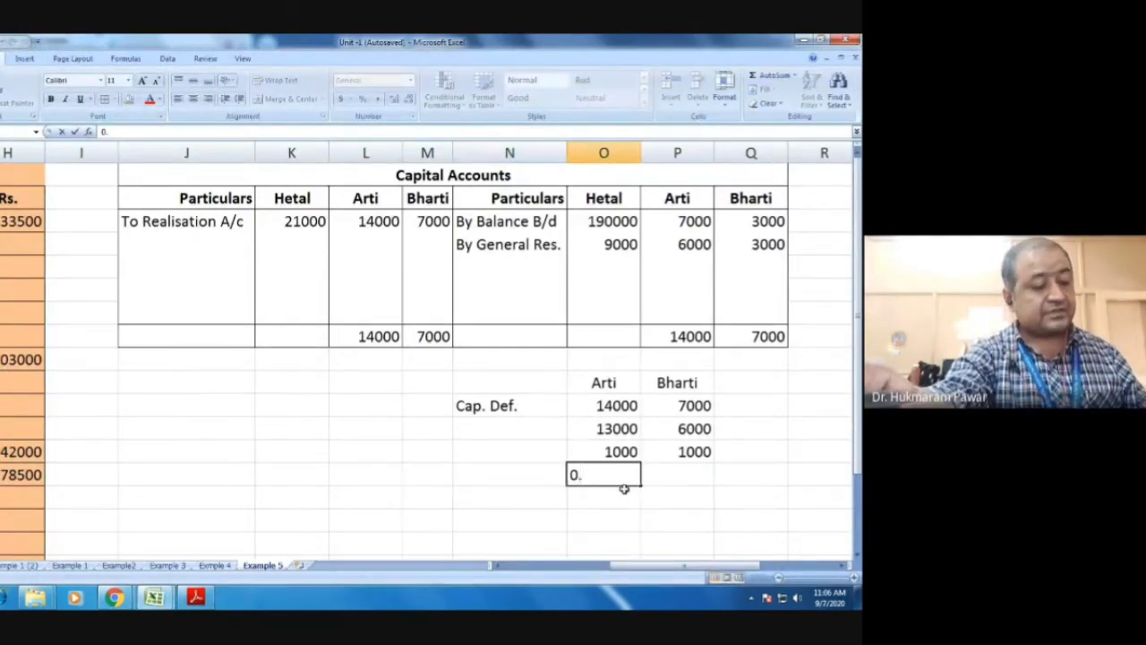
pyautogui.write('60')
# Step: Enter the third partner's bankruptcy recovery rate, 0.4, in P14
pyautogui.click(685, 475)
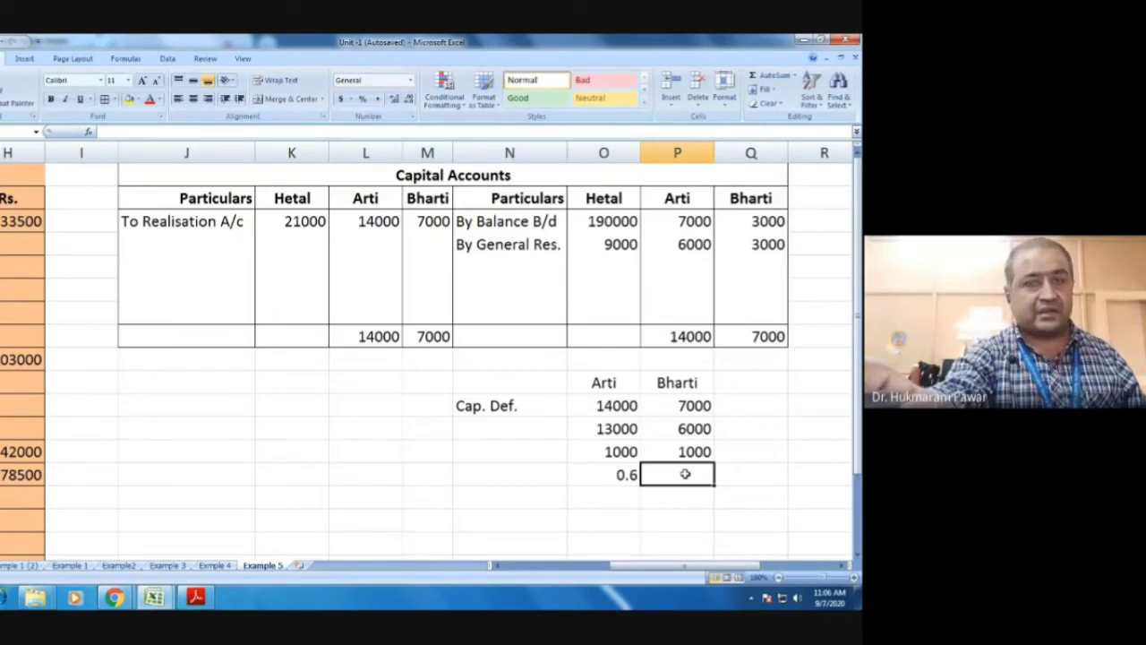
pyautogui.write('0')
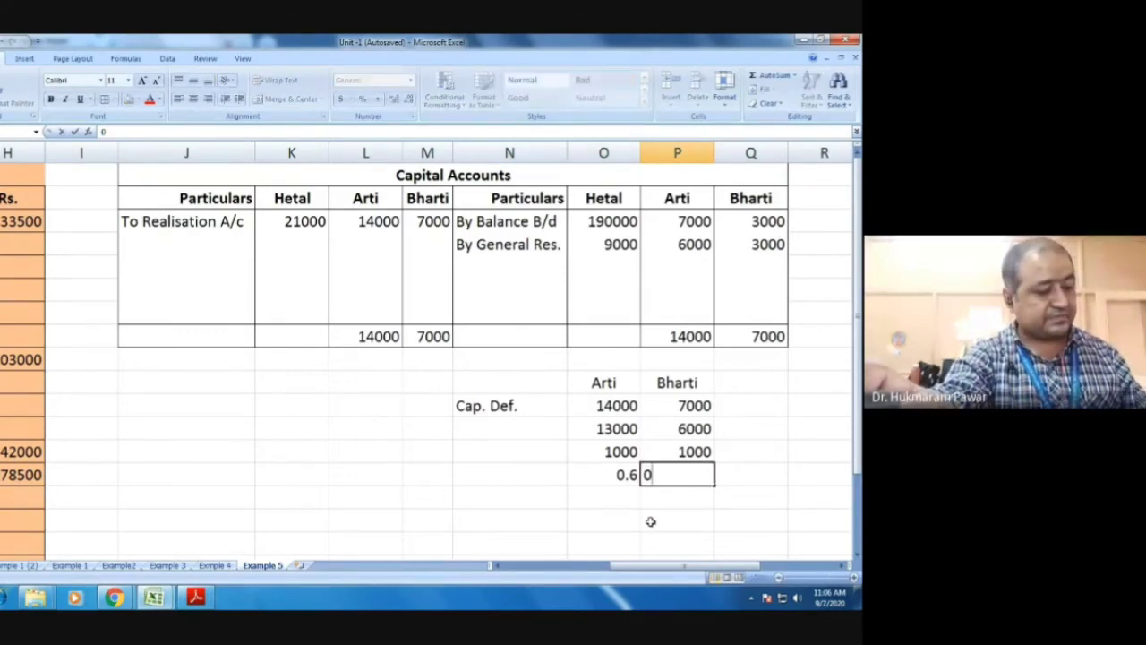
pyautogui.write('4')
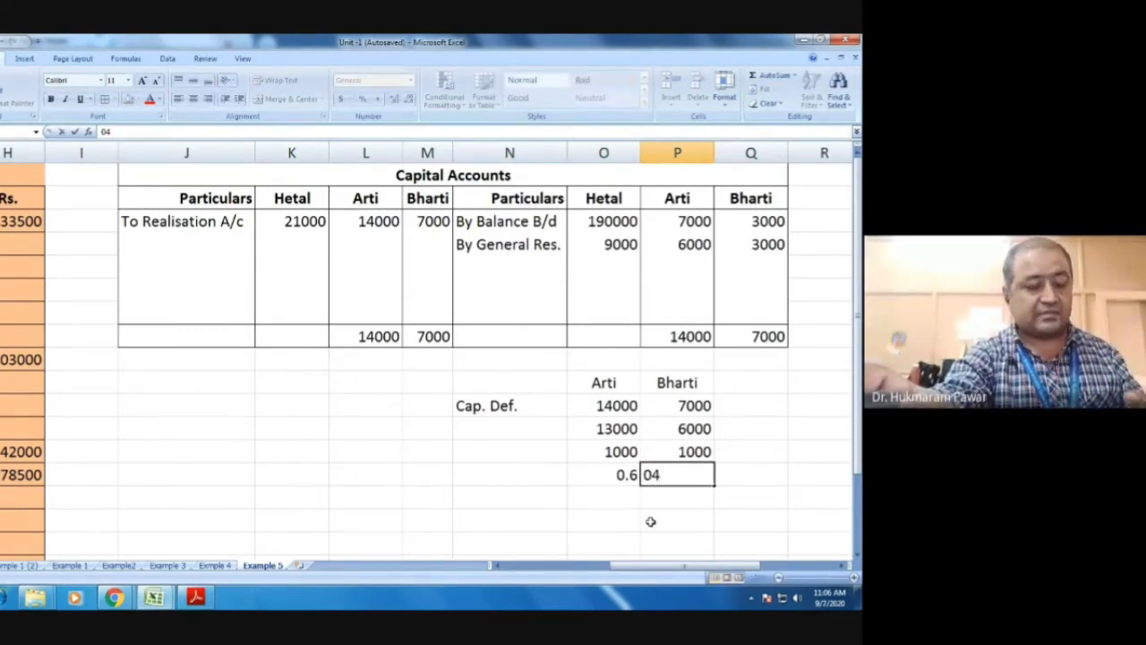
pyautogui.press('BackSpace')
pyautogui.press('BackSpace')
pyautogui.write('0.4')
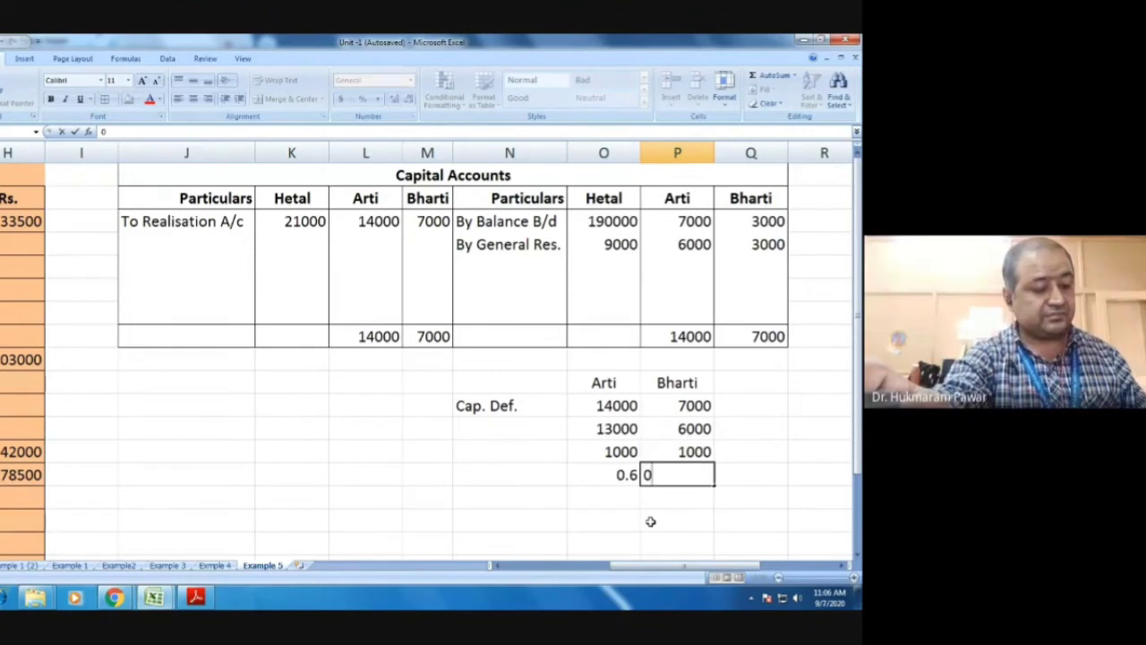
pyautogui.click(642, 525)
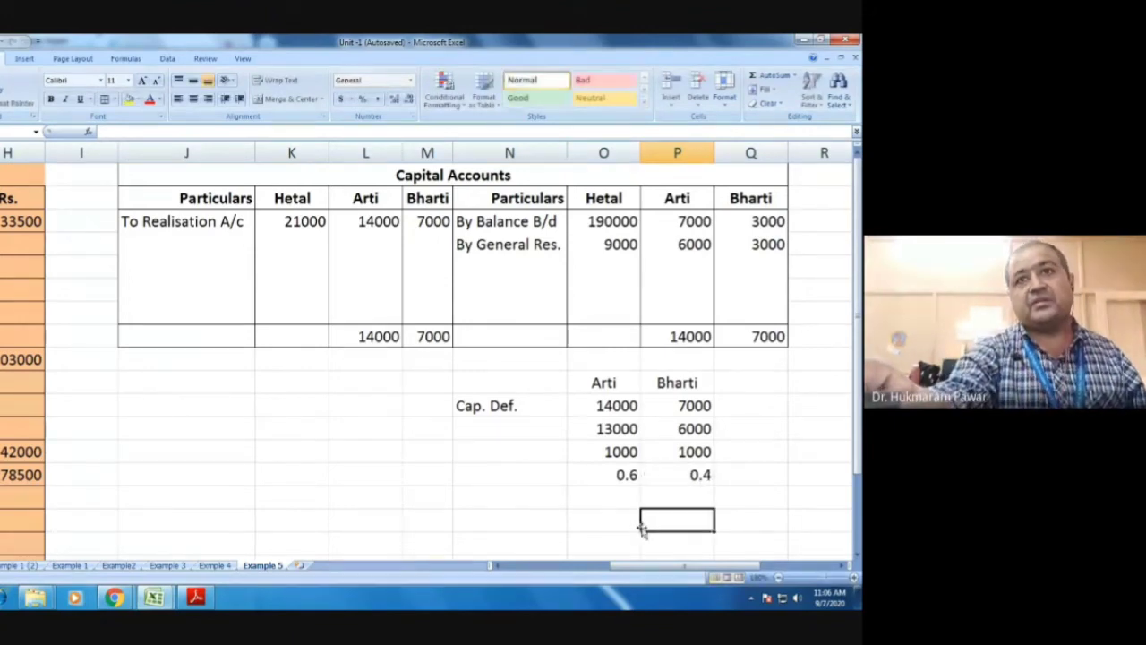
# Step: Calculate the second partner's recoverable amount in O15 with the formula =O13*O14
pyautogui.click(609, 500)
pyautogui.write('=')
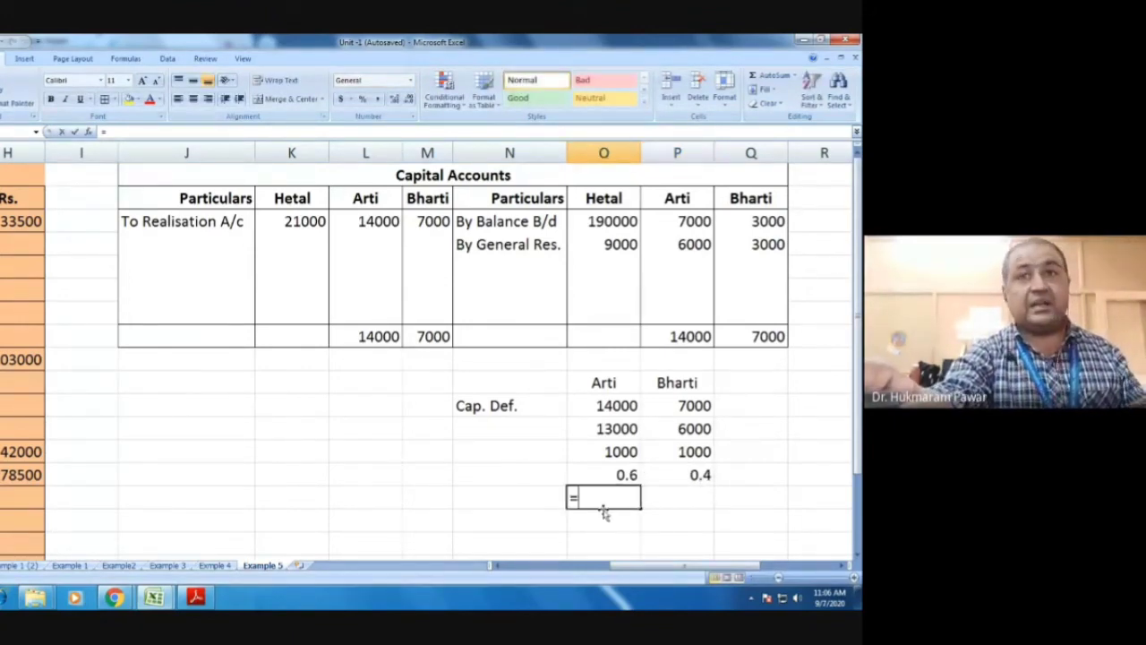
pyautogui.click(590, 451)
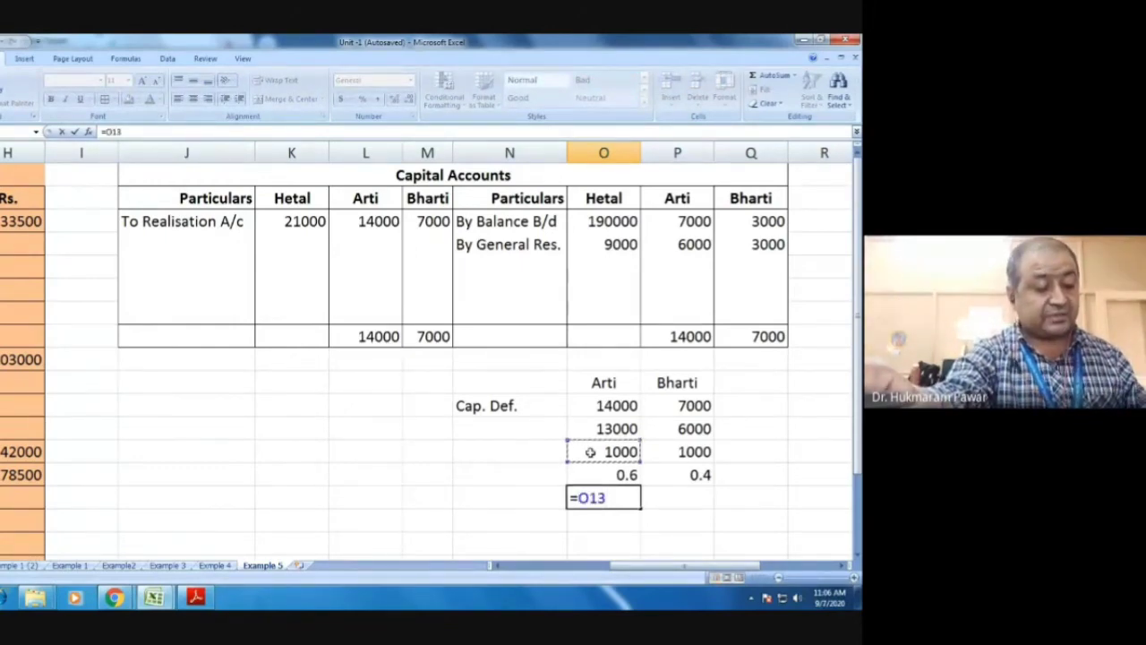
pyautogui.write('*')
pyautogui.click(599, 477)
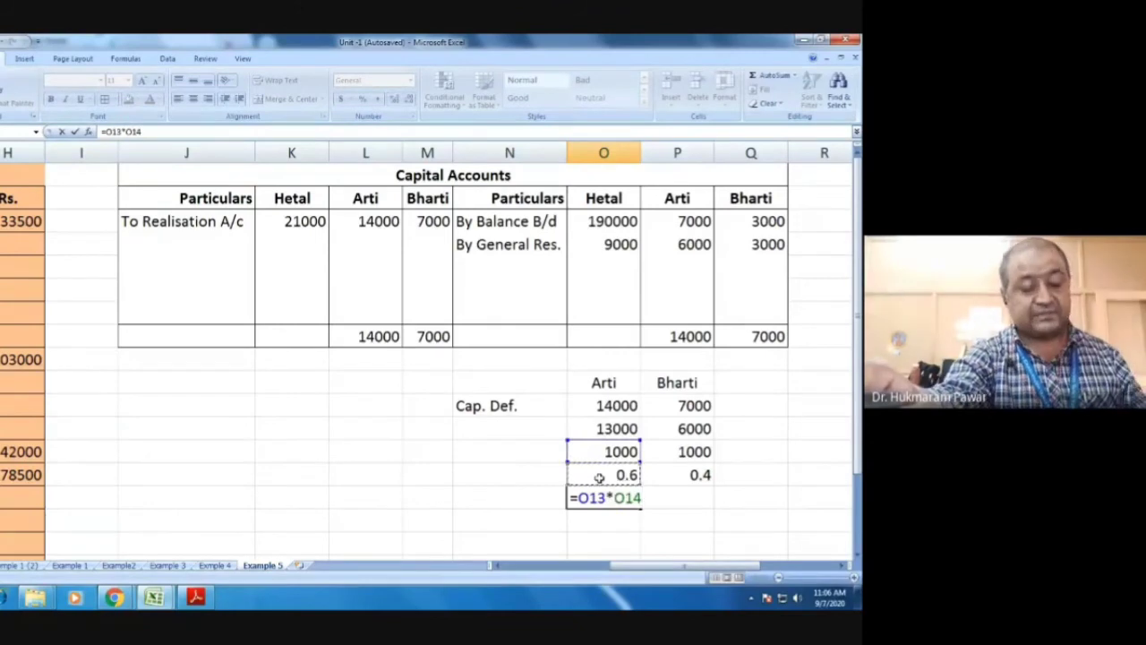
pyautogui.press('Return')
# Step: Copy the recoverable-amount formula from O15 across to P15 for the third partner
pyautogui.click(684, 451)
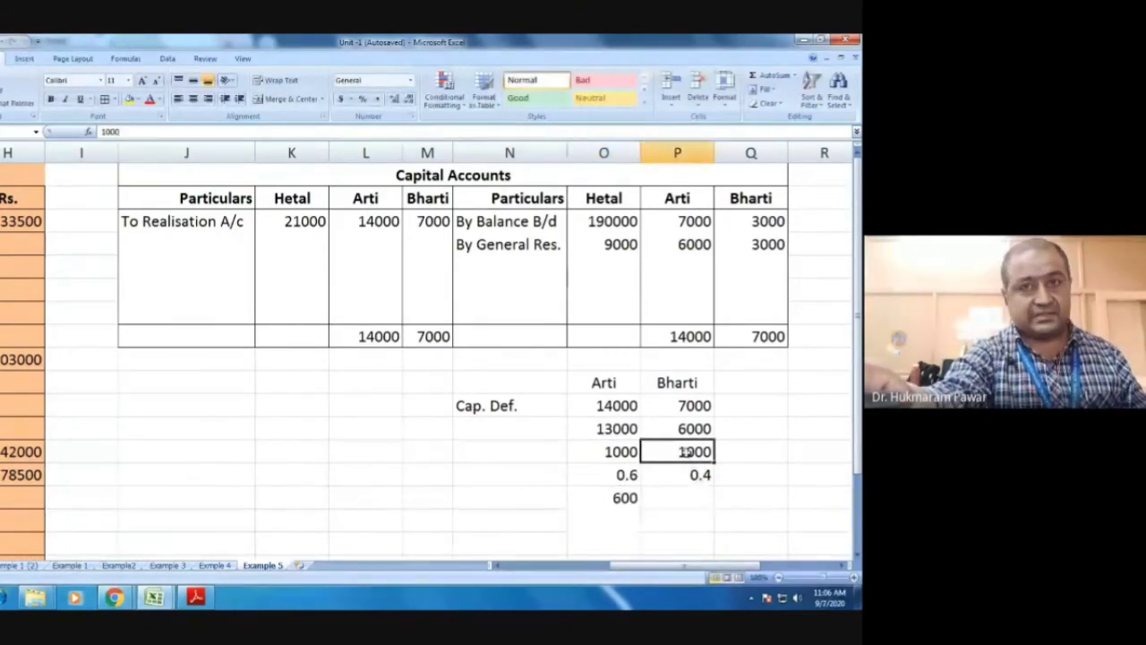
pyautogui.click(680, 503)
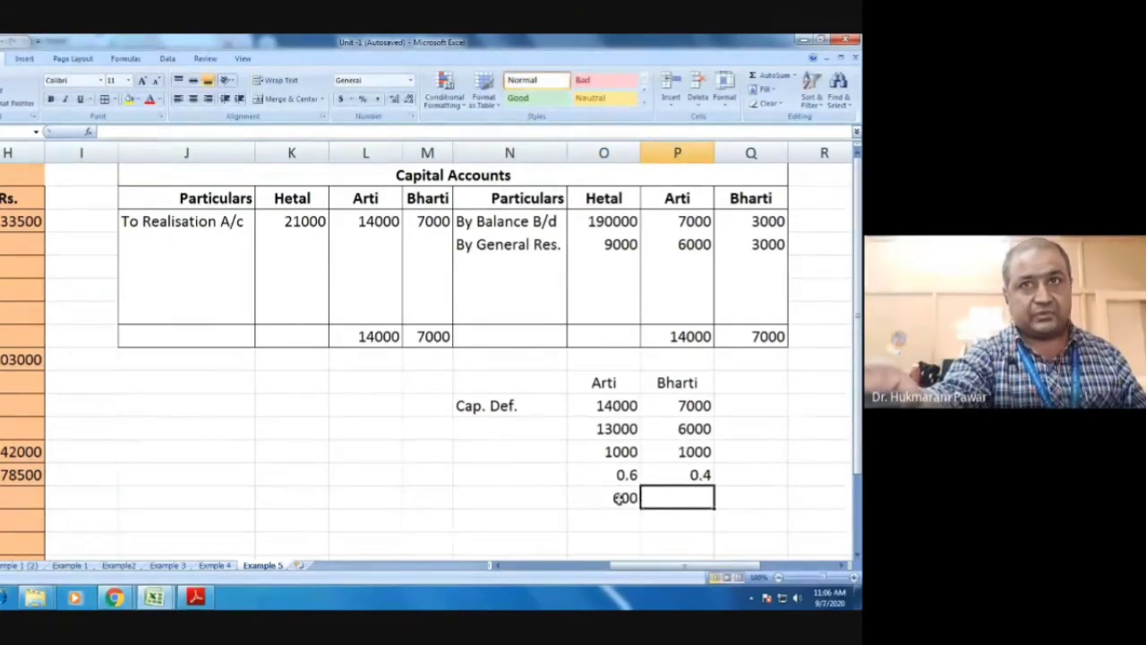
pyautogui.click(620, 500)
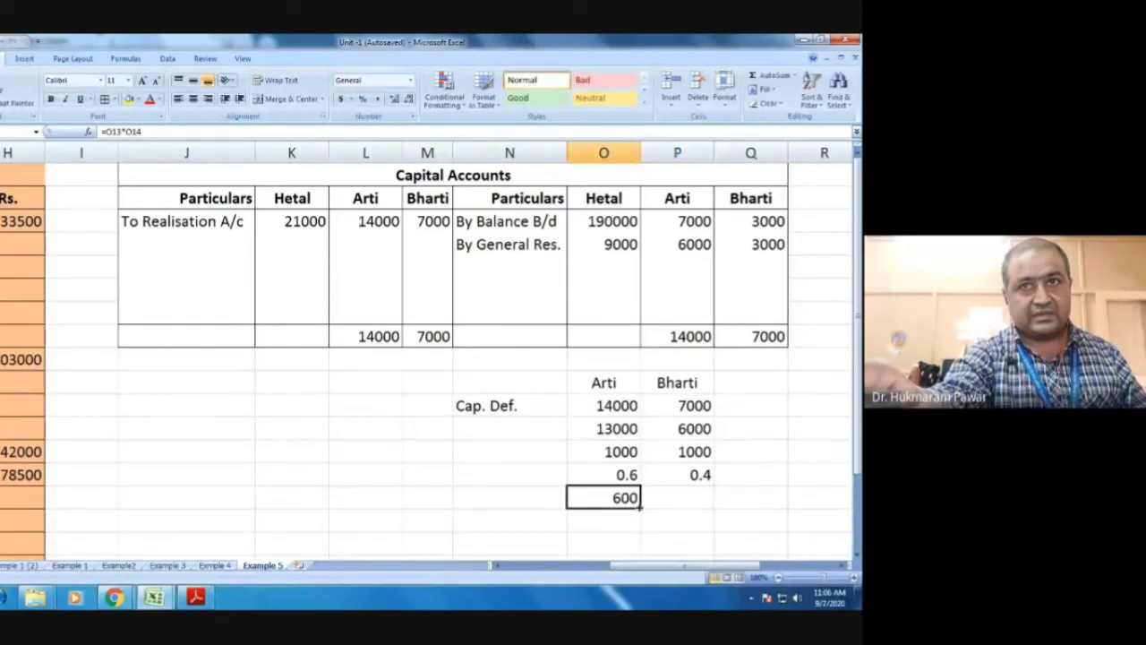
pyautogui.moveTo(639, 507); pyautogui.dragTo(719, 514)
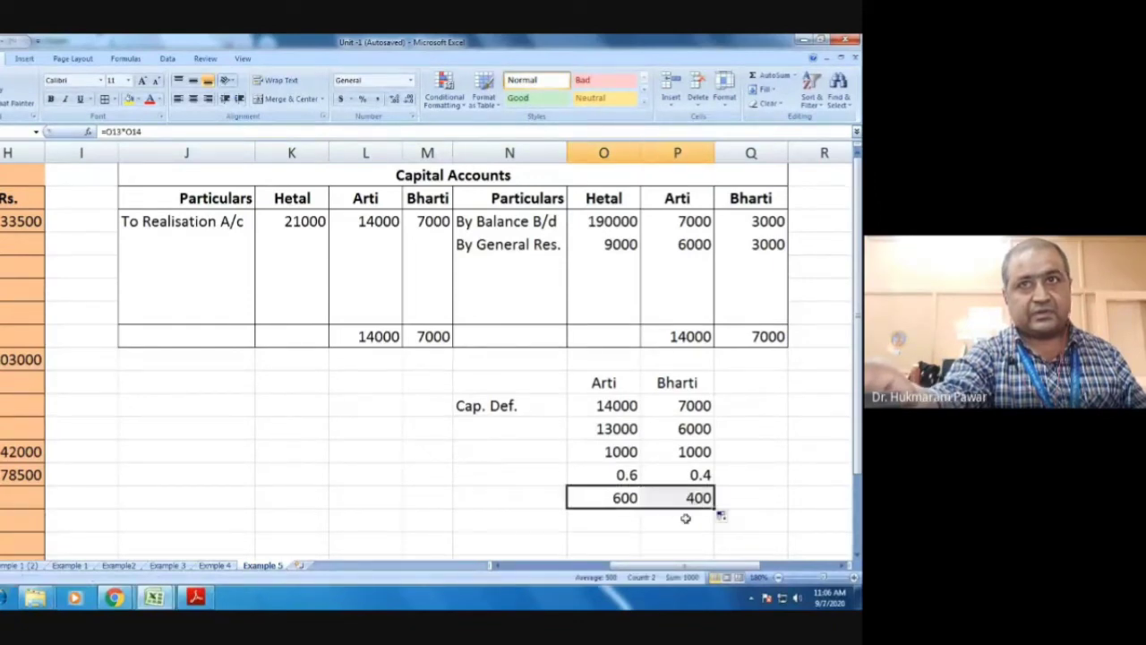
pyautogui.click(679, 529)
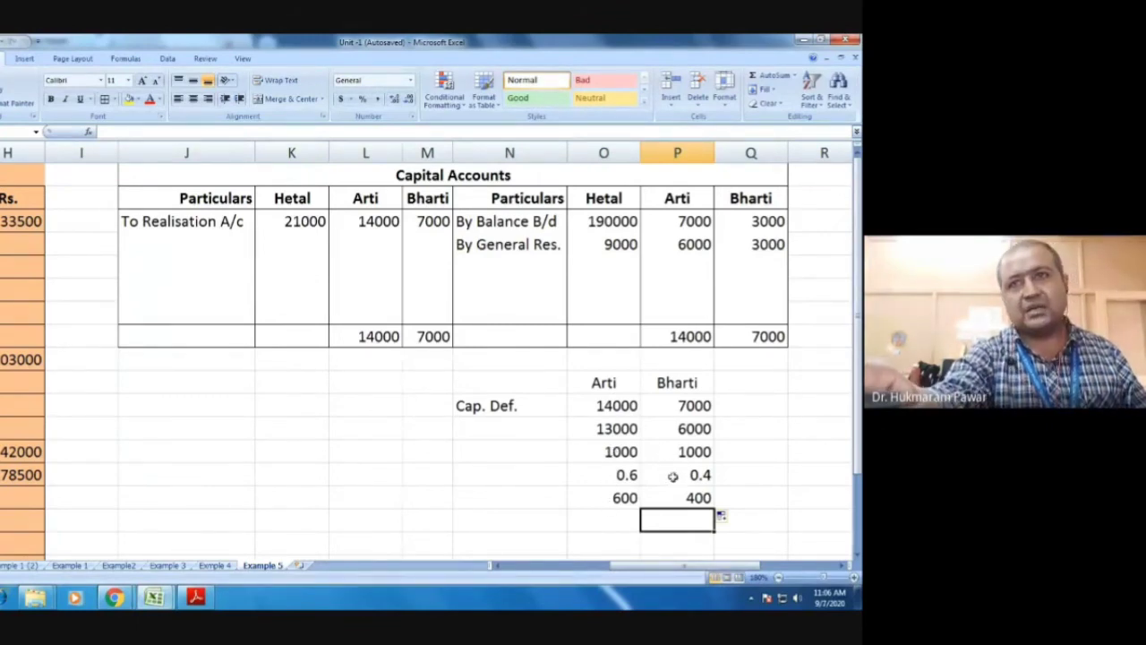
pyautogui.click(672, 498)
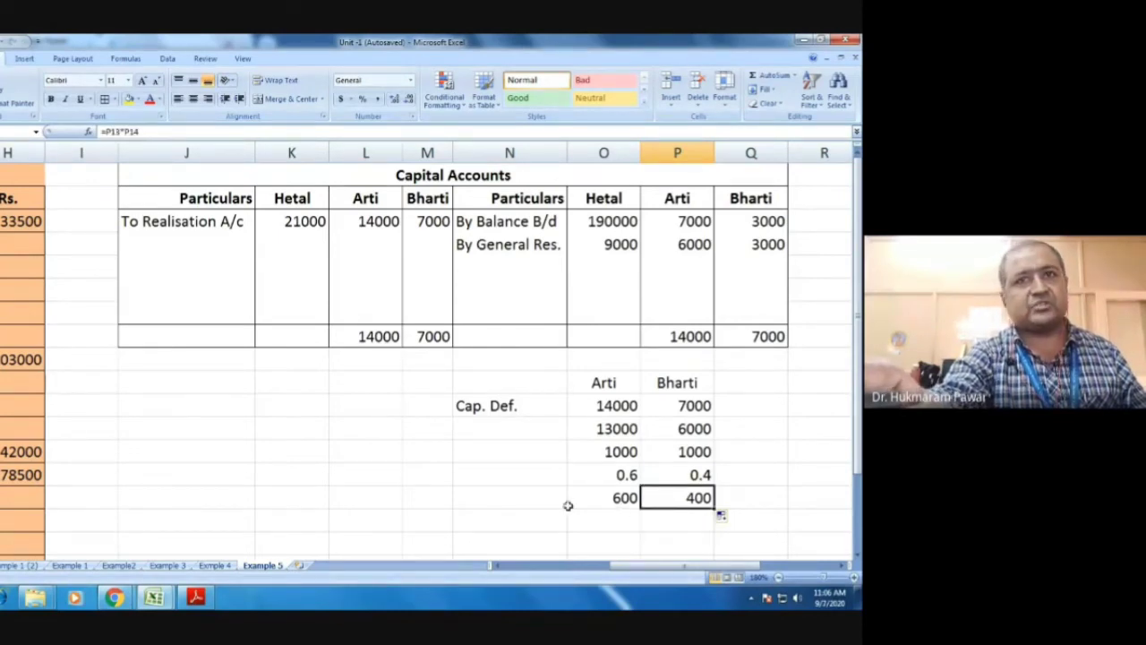
# Step: Label the recoverable-amount row of the deficiency working as Cash in N15
pyautogui.click(505, 500)
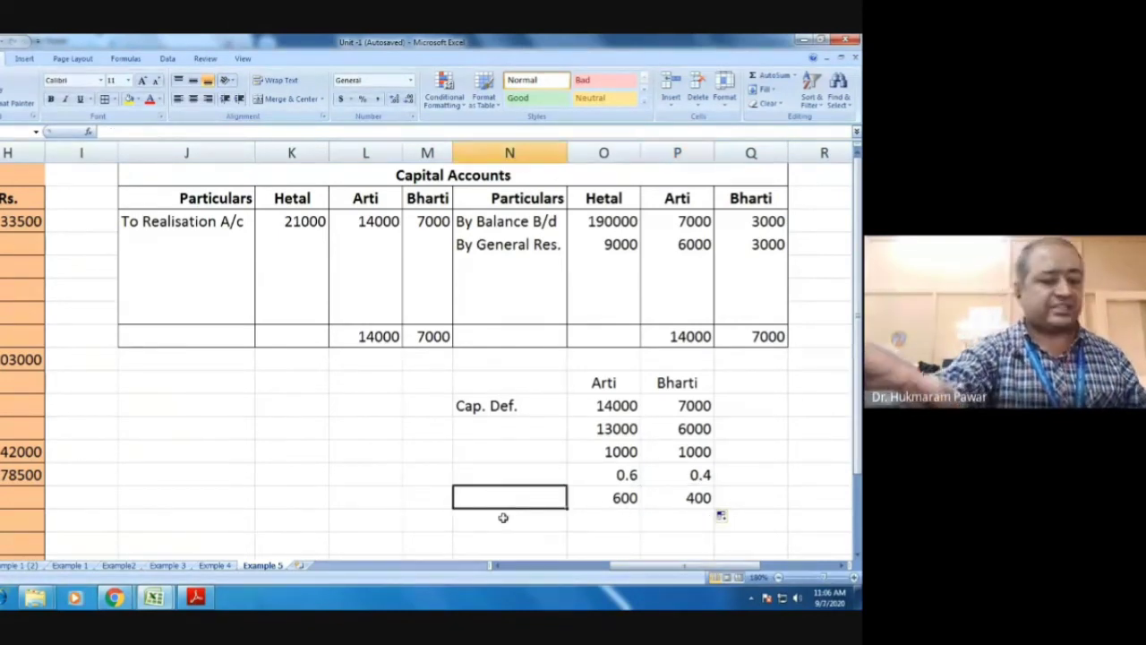
pyautogui.write('Cash')
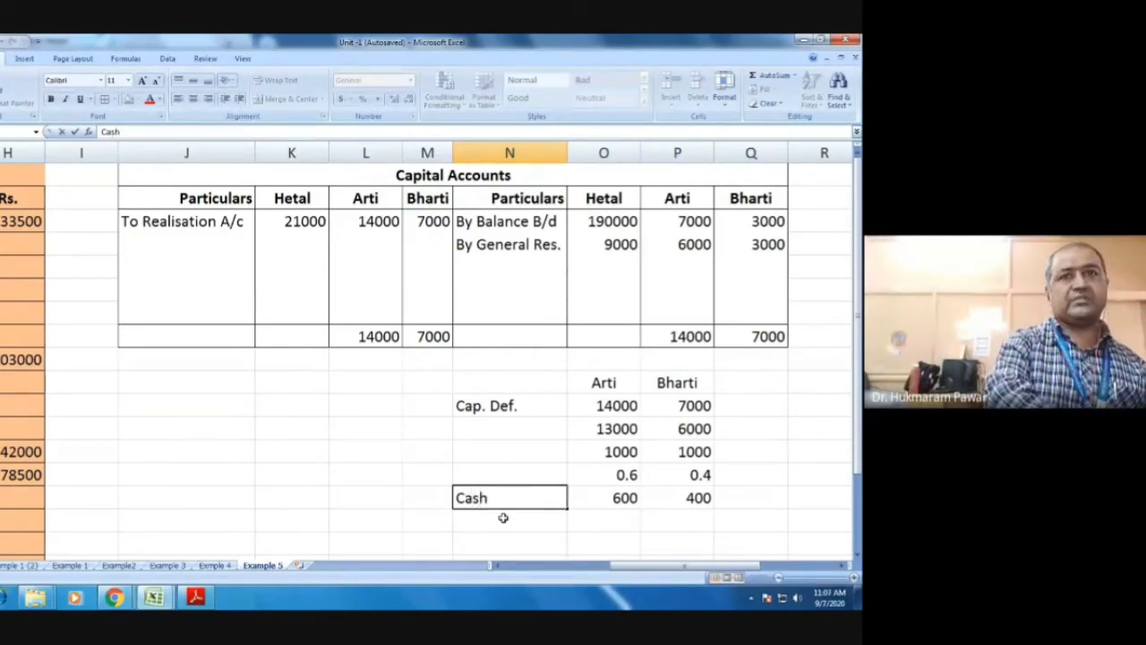
pyautogui.press('Tab')
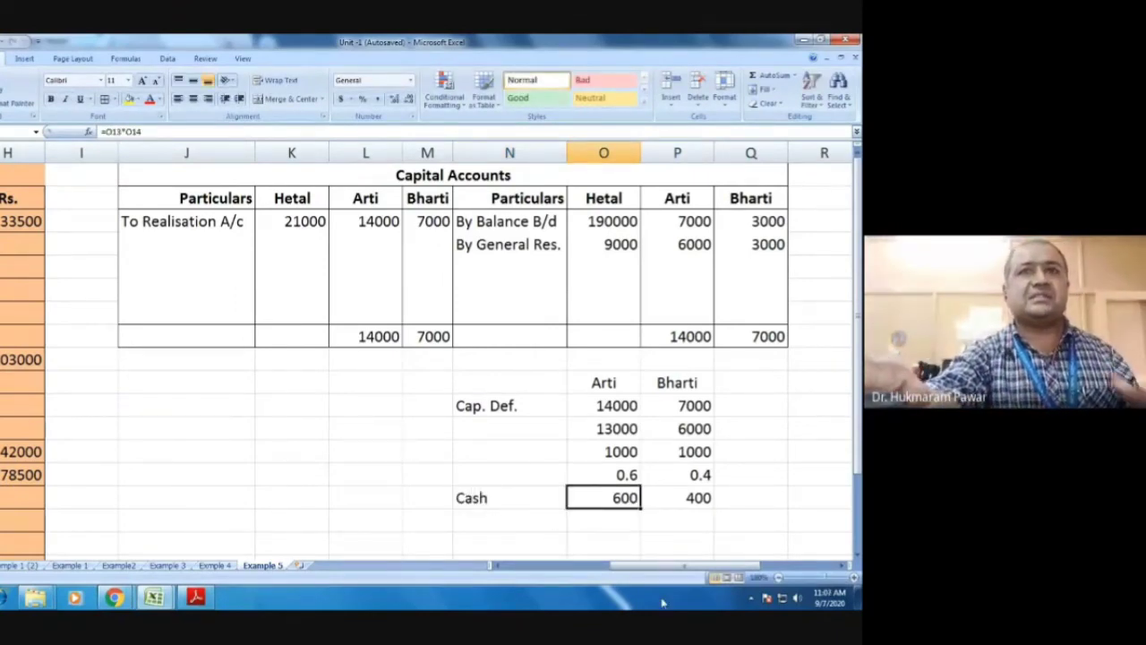
# Step: Add a By Cash entry in row 5 of the Capital Accounts, with 600 for the second partner and 400 for the third
pyautogui.click(477, 266)
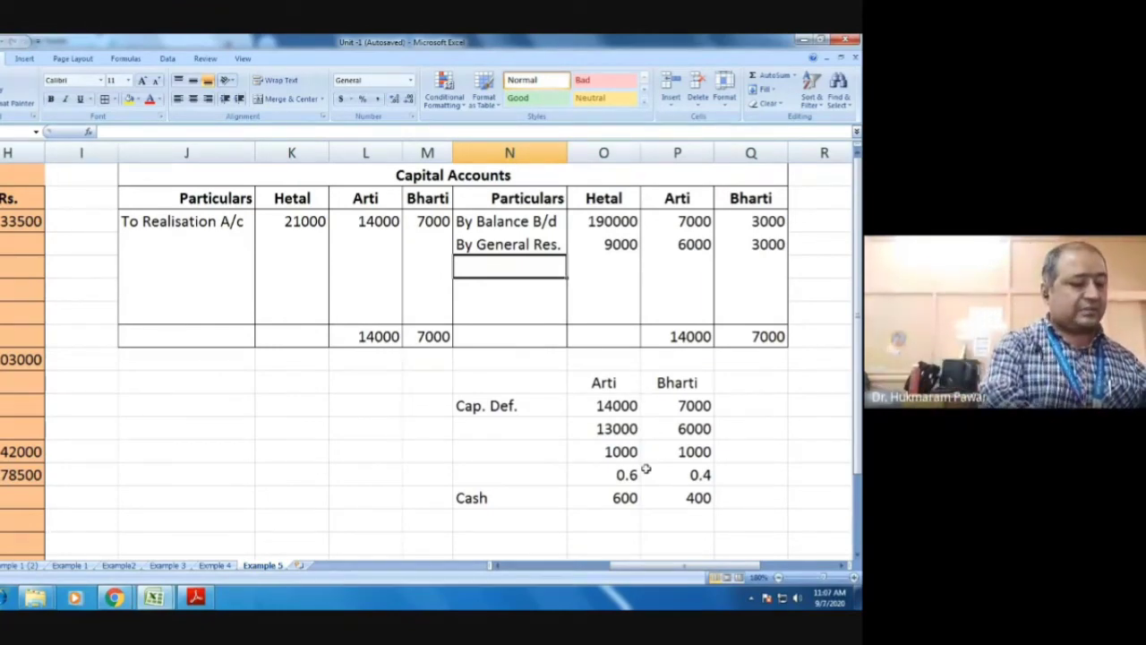
pyautogui.write('By')
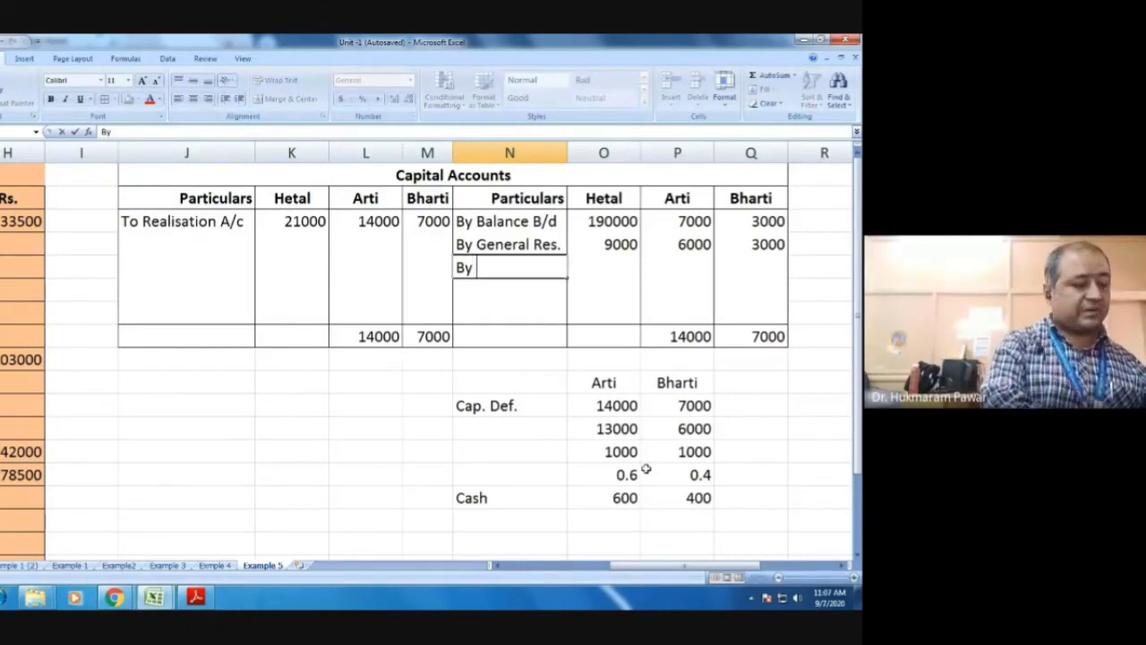
pyautogui.write(' Cas')
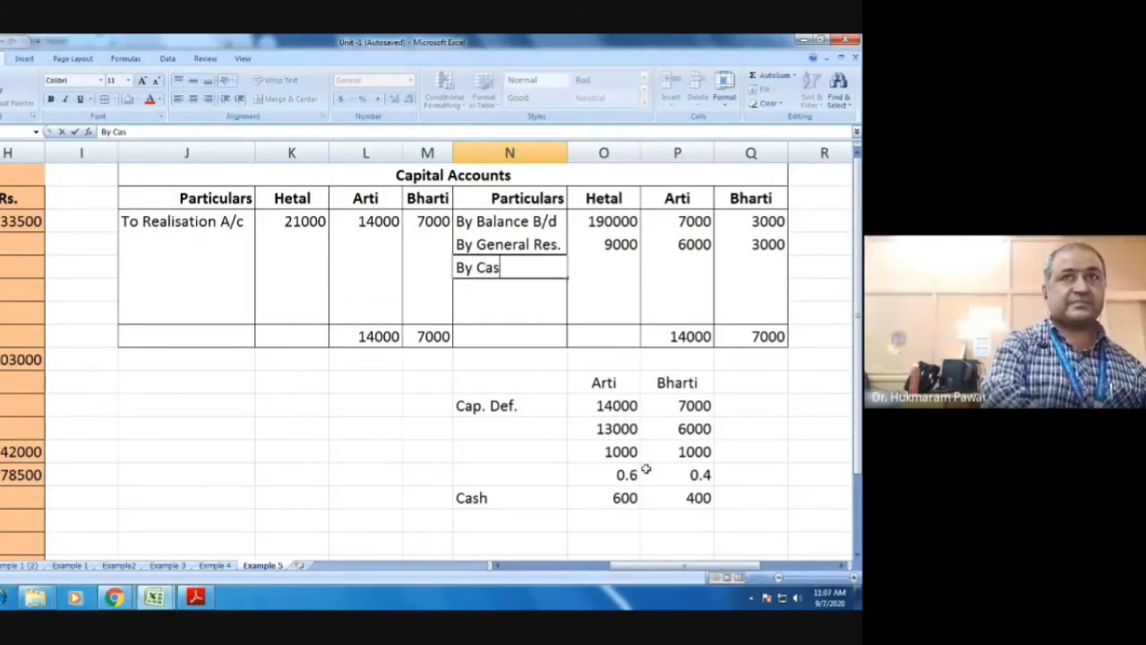
pyautogui.write('h')
pyautogui.press('Tab')
pyautogui.press('Tab')
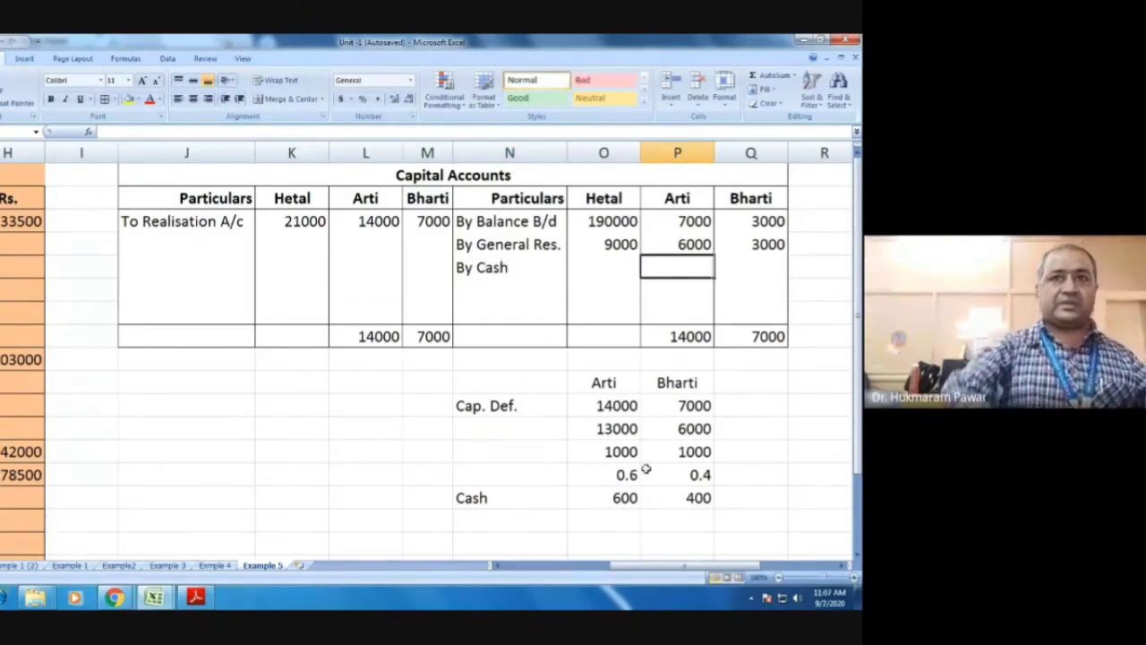
pyautogui.write('600')
pyautogui.press('Tab')
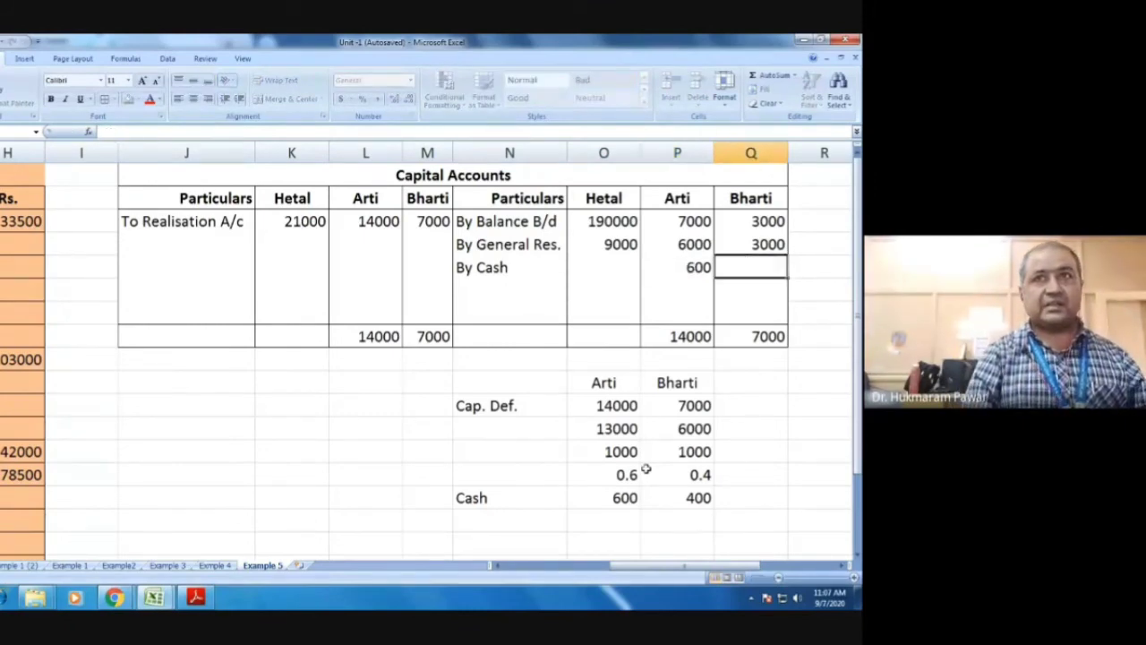
pyautogui.write('4')
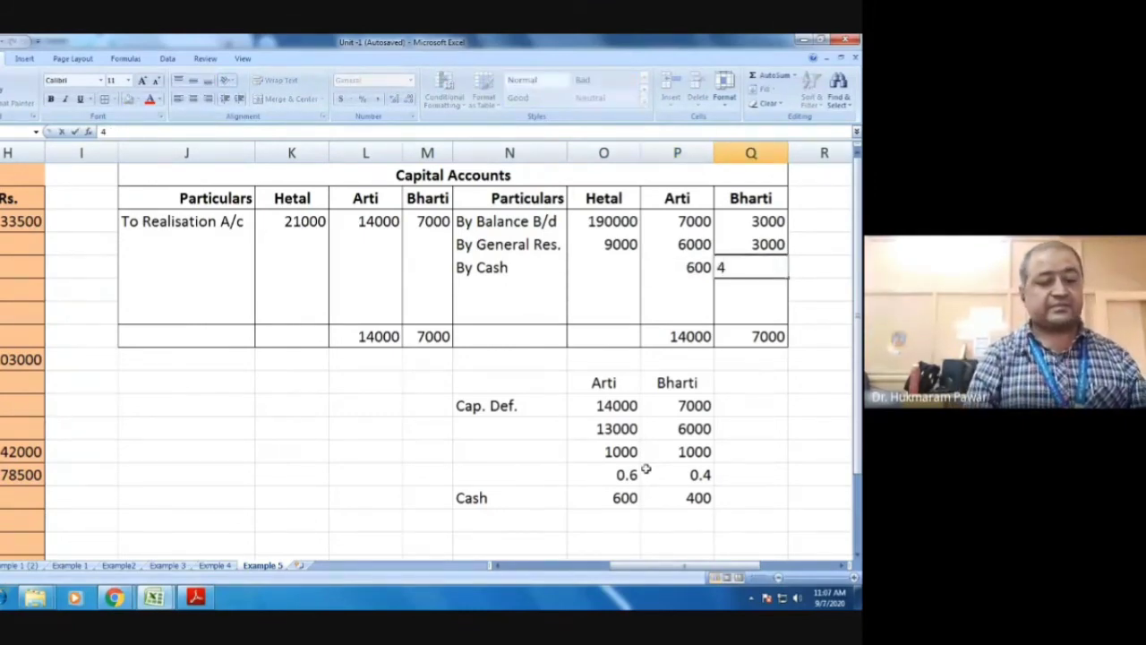
pyautogui.write('00')
pyautogui.press('Tab')
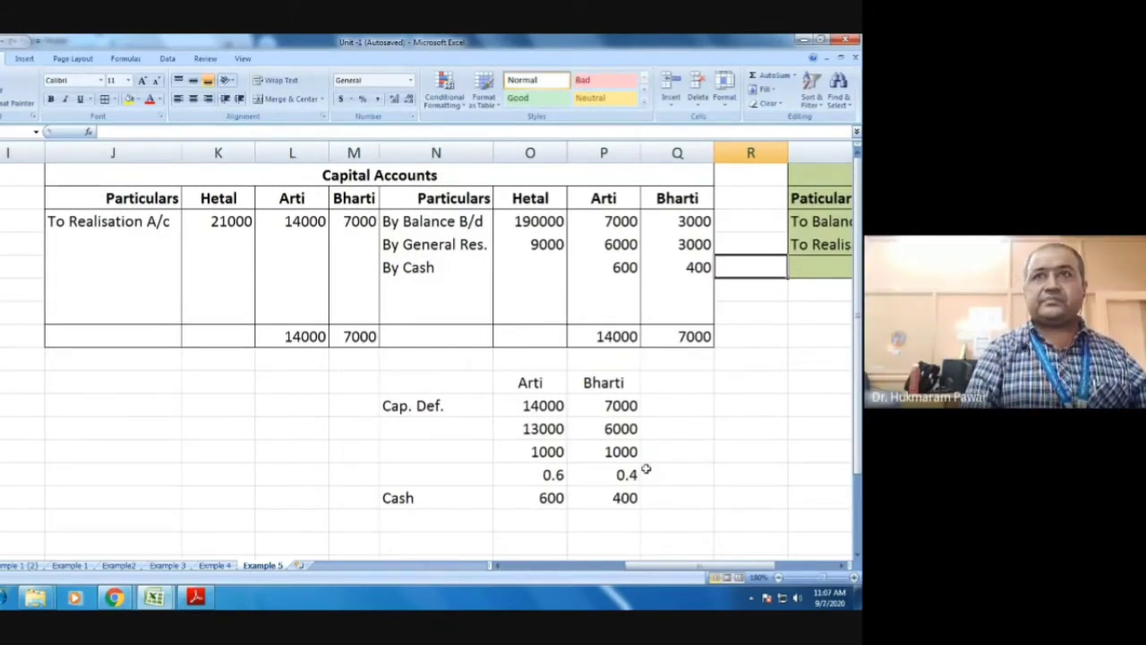
# Step: Label the debit entry in S5 of the Cash Account as the transfer to the second partner's Capital A/c
pyautogui.press('Tab')
pyautogui.press('Tab')
pyautogui.press('Tab')
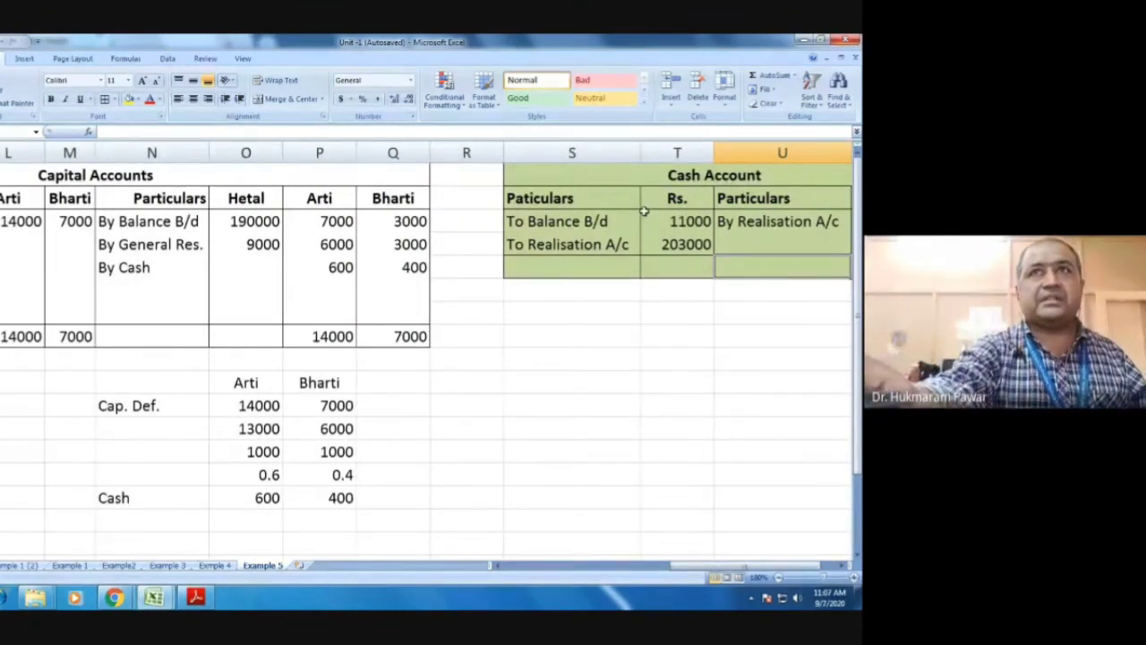
pyautogui.click(512, 266)
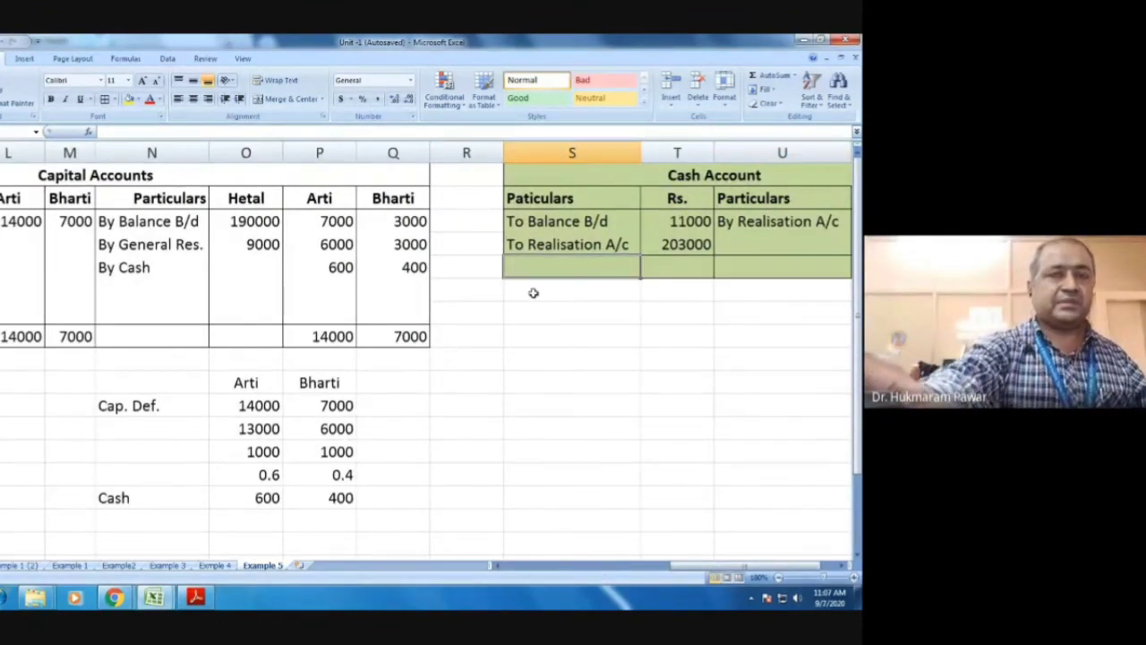
pyautogui.write('To')
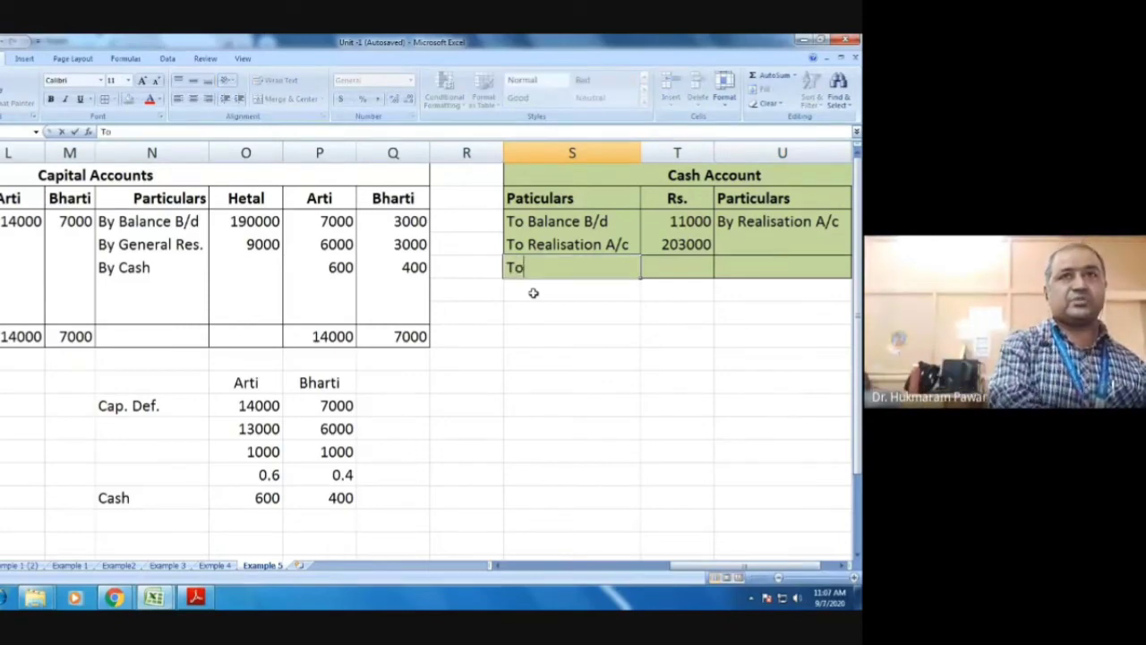
pyautogui.press('Tab')
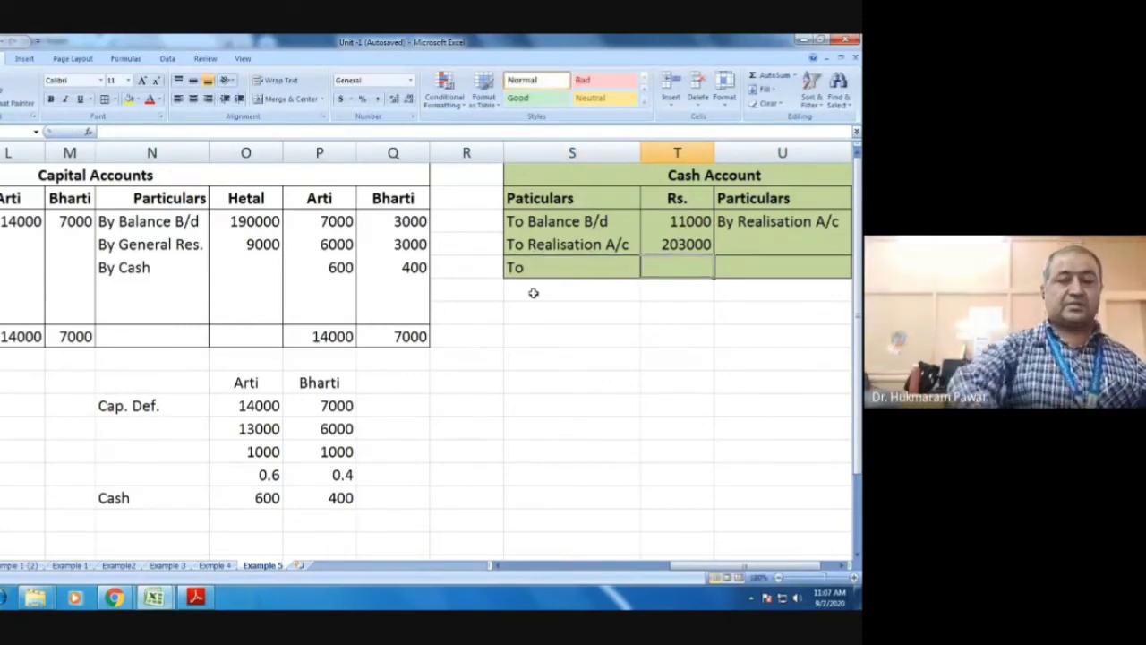
pyautogui.press('Left')
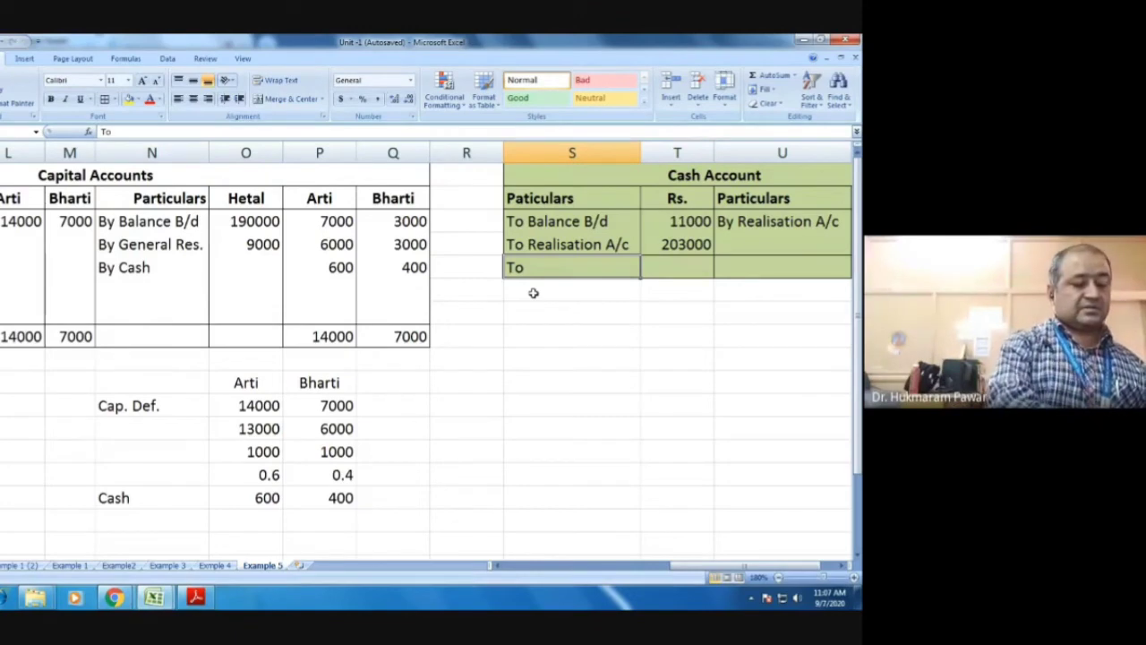
pyautogui.press('BackSpace')
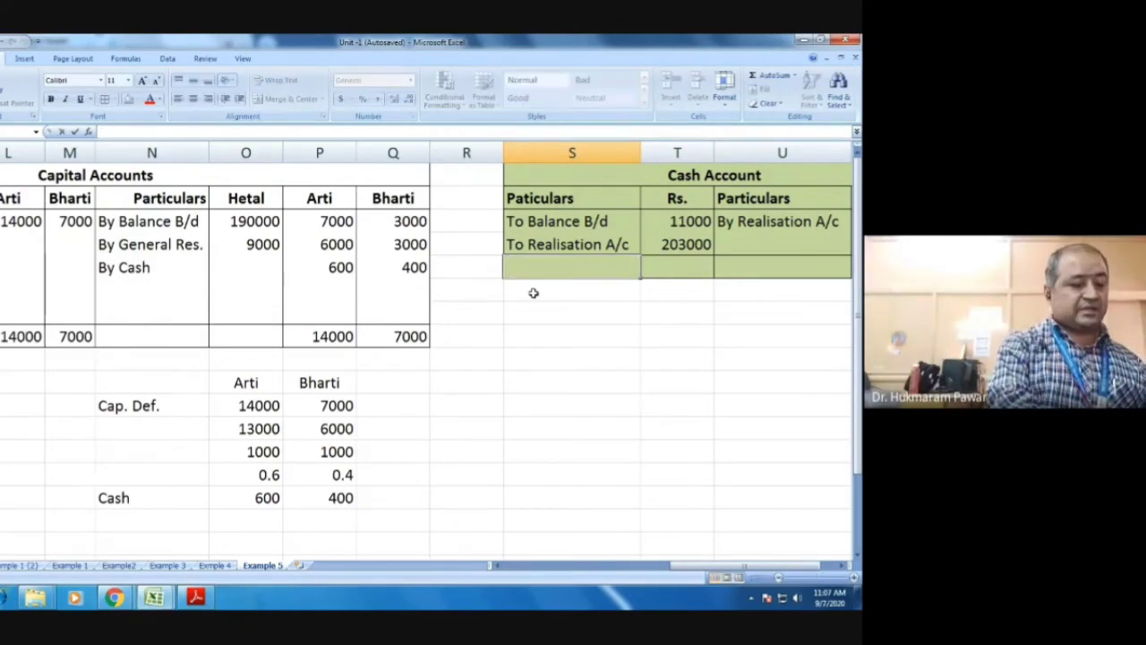
pyautogui.write('To A')
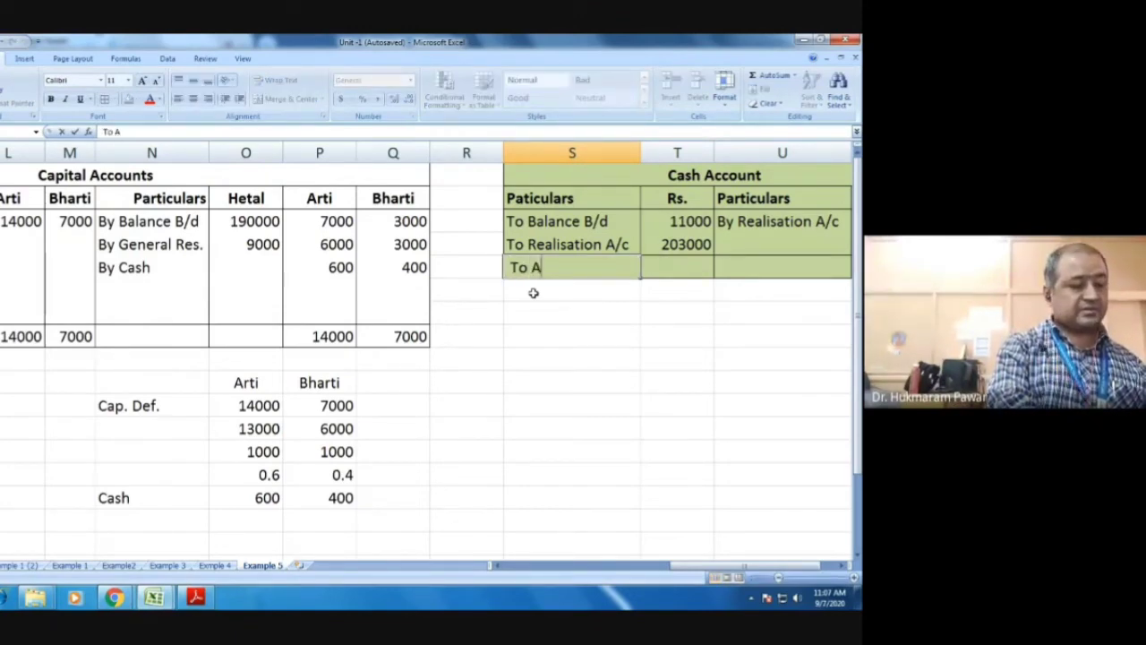
pyautogui.write('rti')
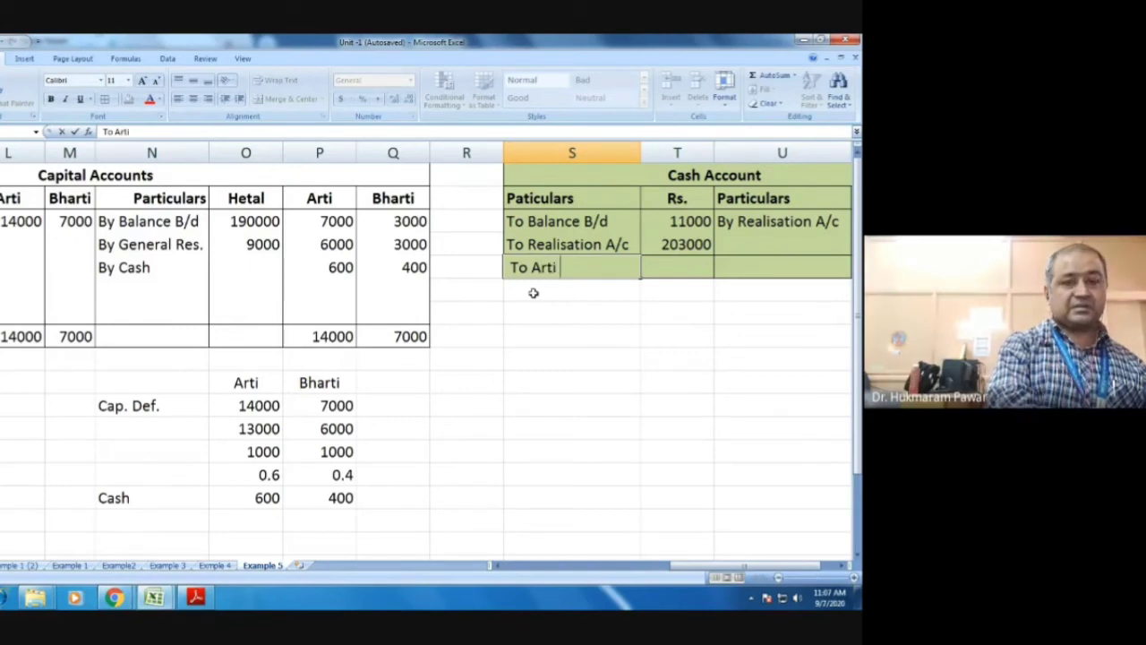
pyautogui.write("'s")
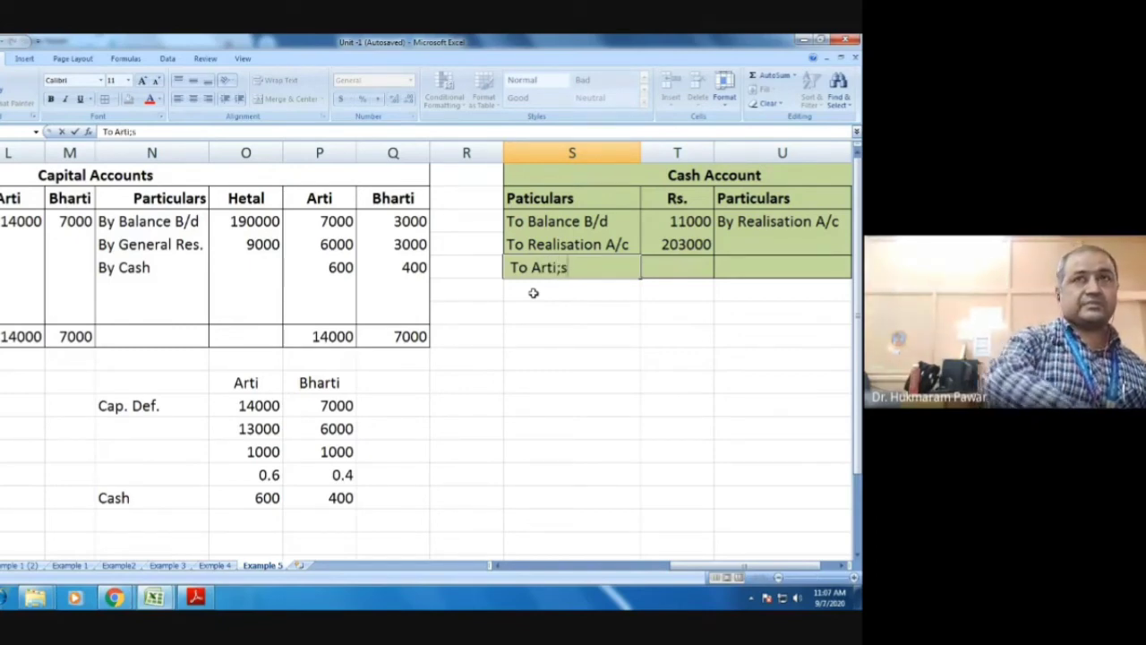
pyautogui.press('BackSpace')
pyautogui.press('BackSpace')
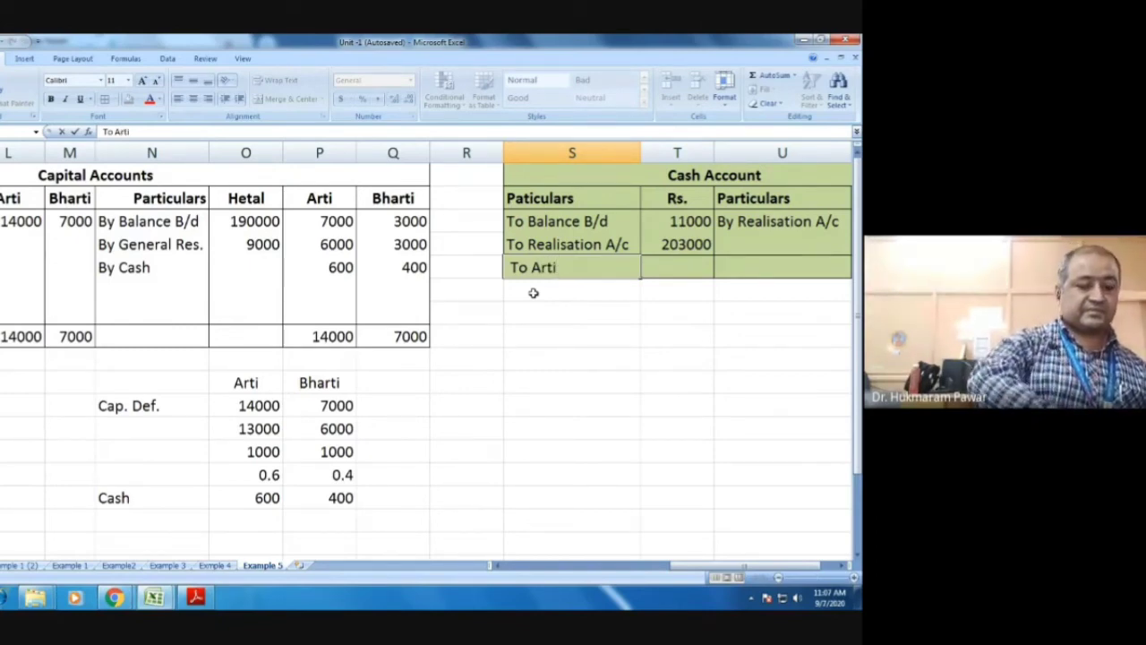
pyautogui.write("'s")
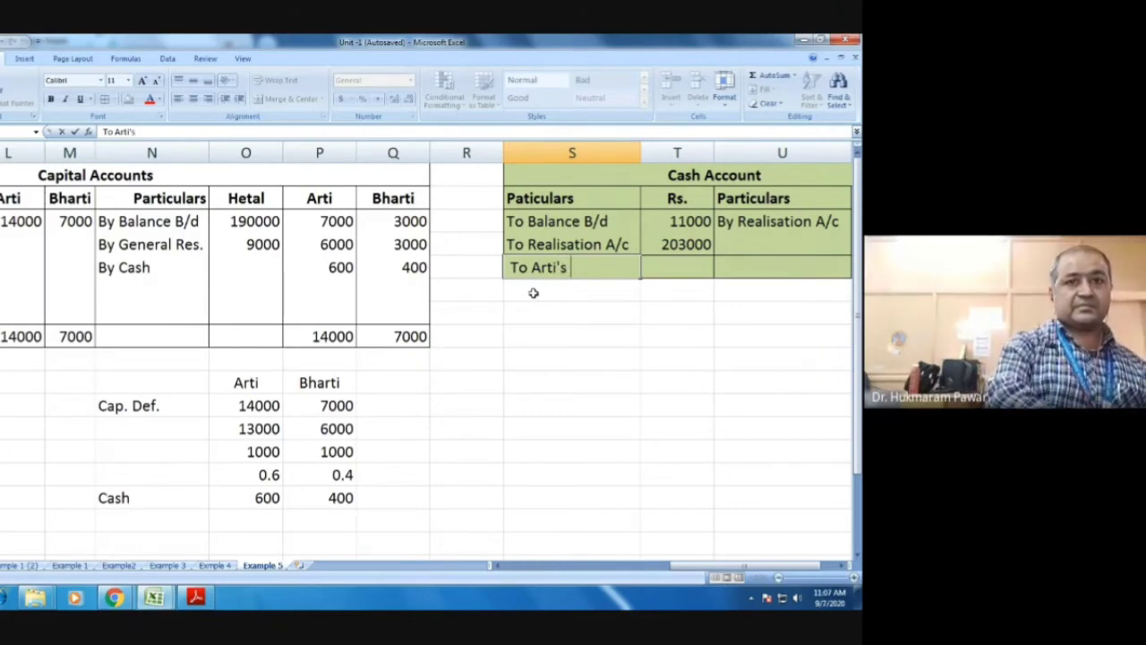
pyautogui.write(' Ca')
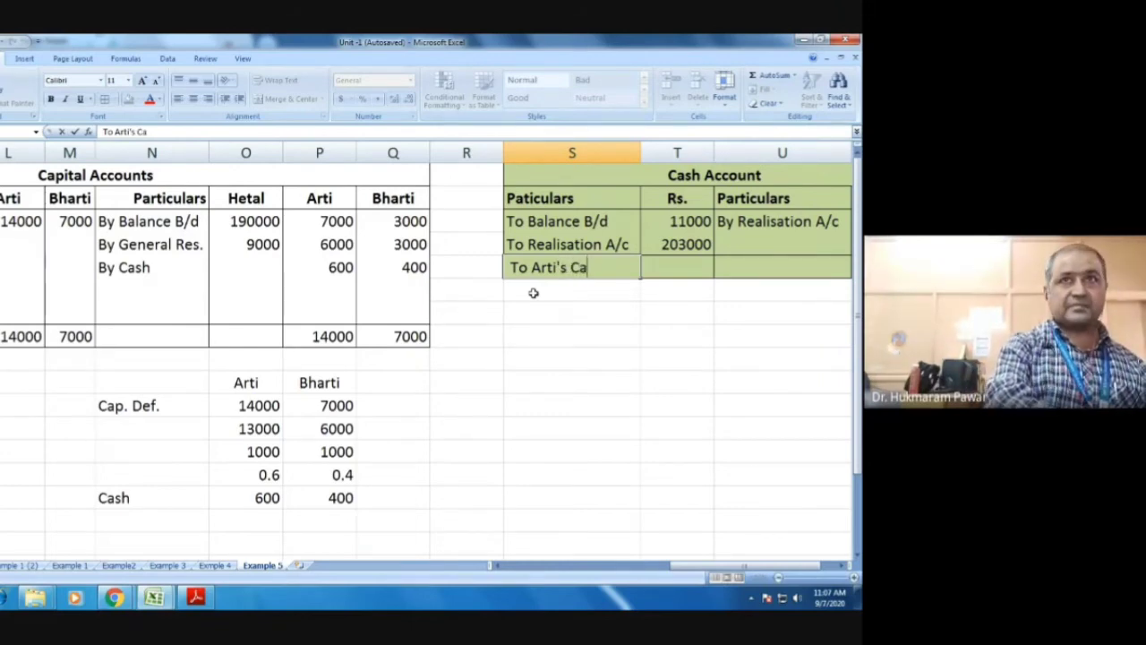
pyautogui.write('pital A')
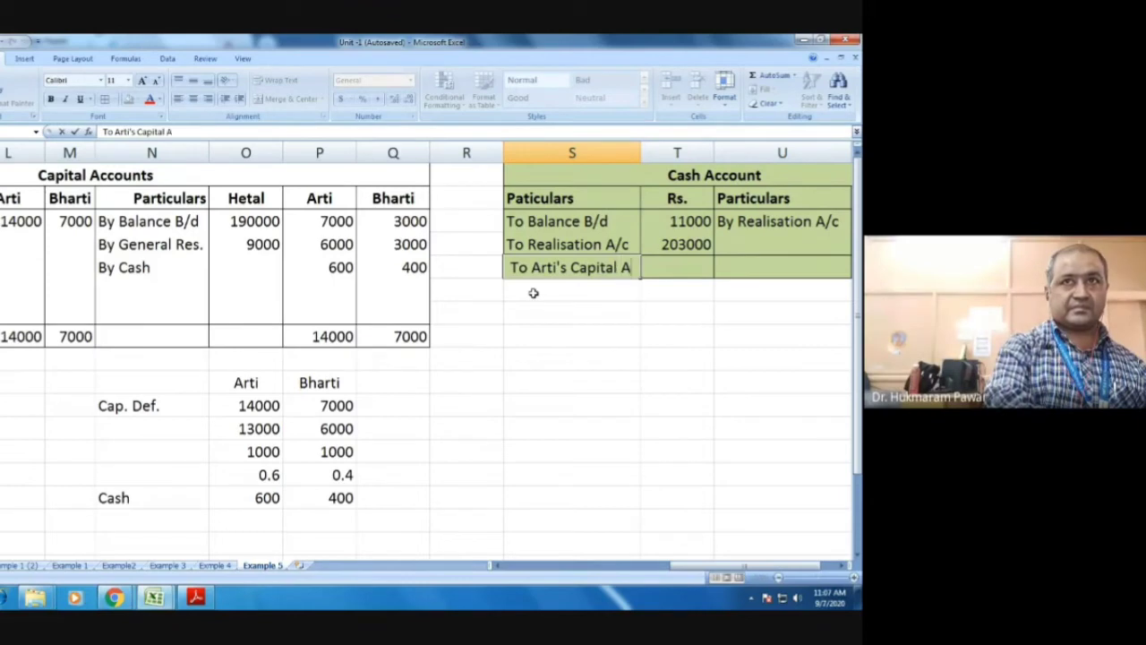
pyautogui.write('/c')
# Step: Enter 600 in T5 as the second partner's amount in the Cash Account
pyautogui.press('Tab')
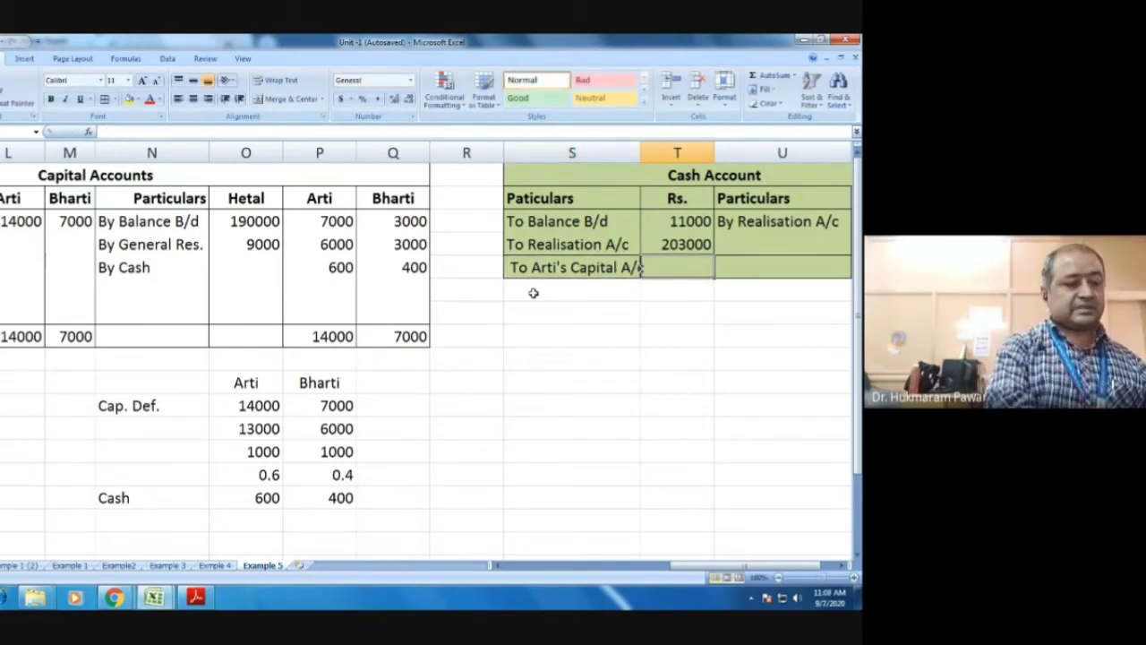
pyautogui.write('600')
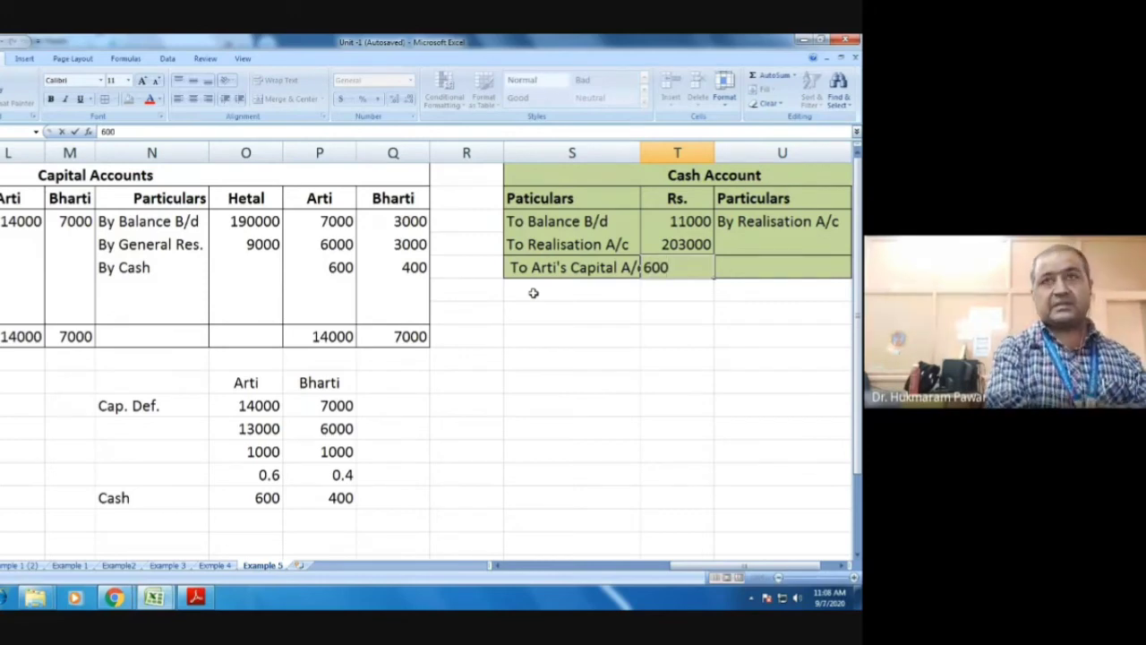
pyautogui.press('Return')
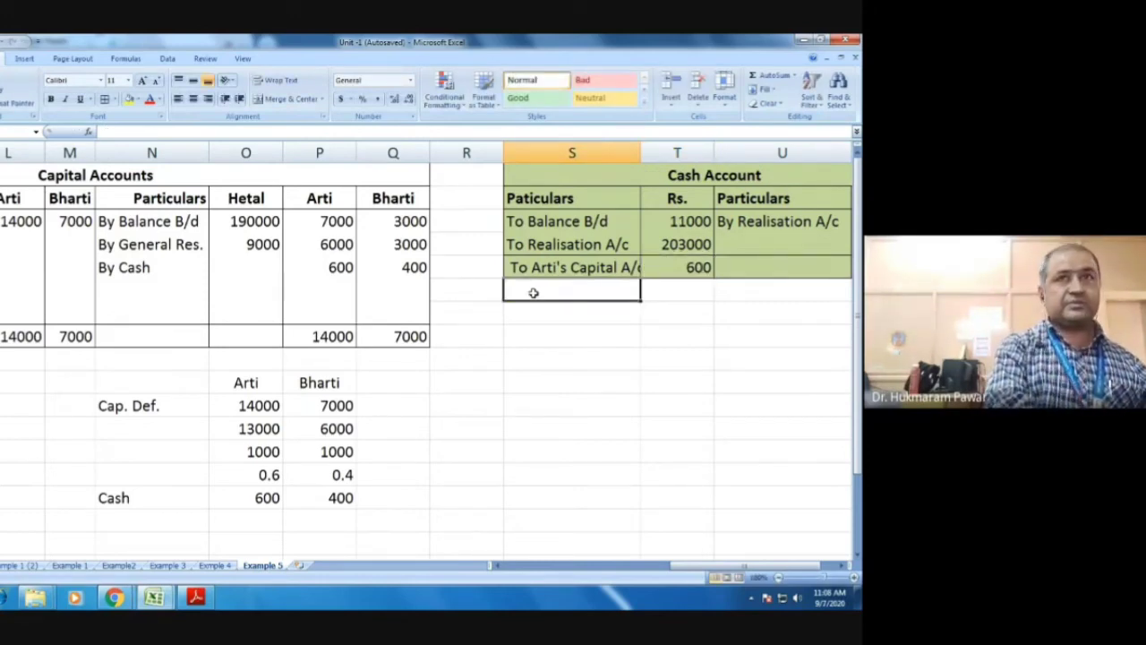
# Step: Add the third partner's Capital A/c entry of 400 in row 6 of the Cash Account and fit column S to its text
pyautogui.write('O')
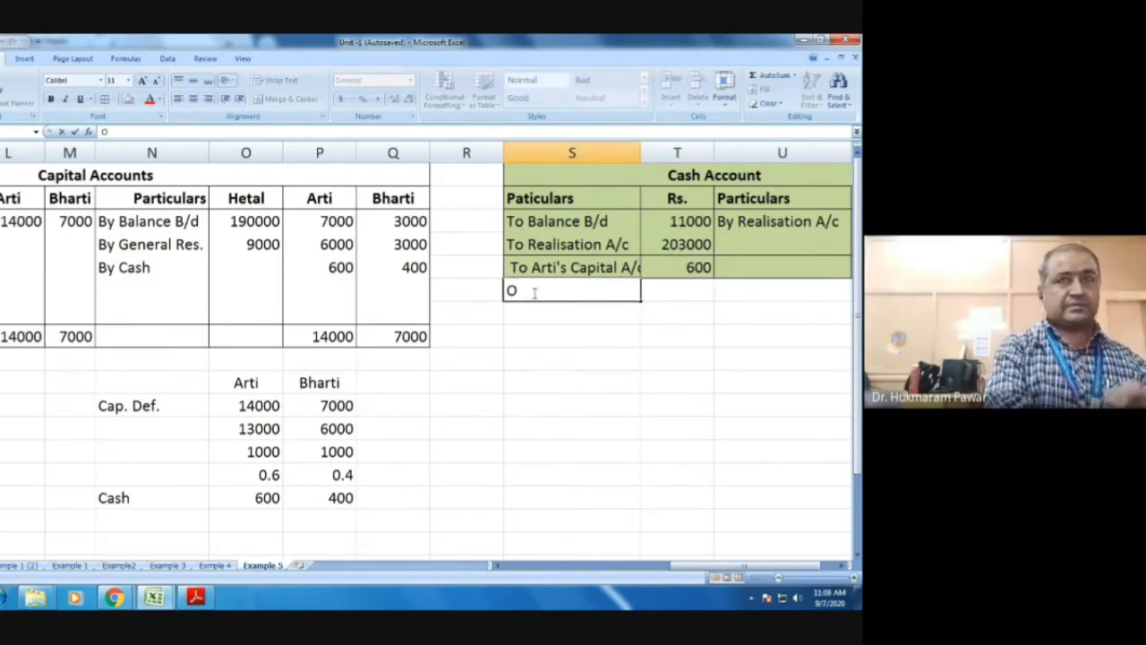
pyautogui.press('BackSpace')
pyautogui.write('To')
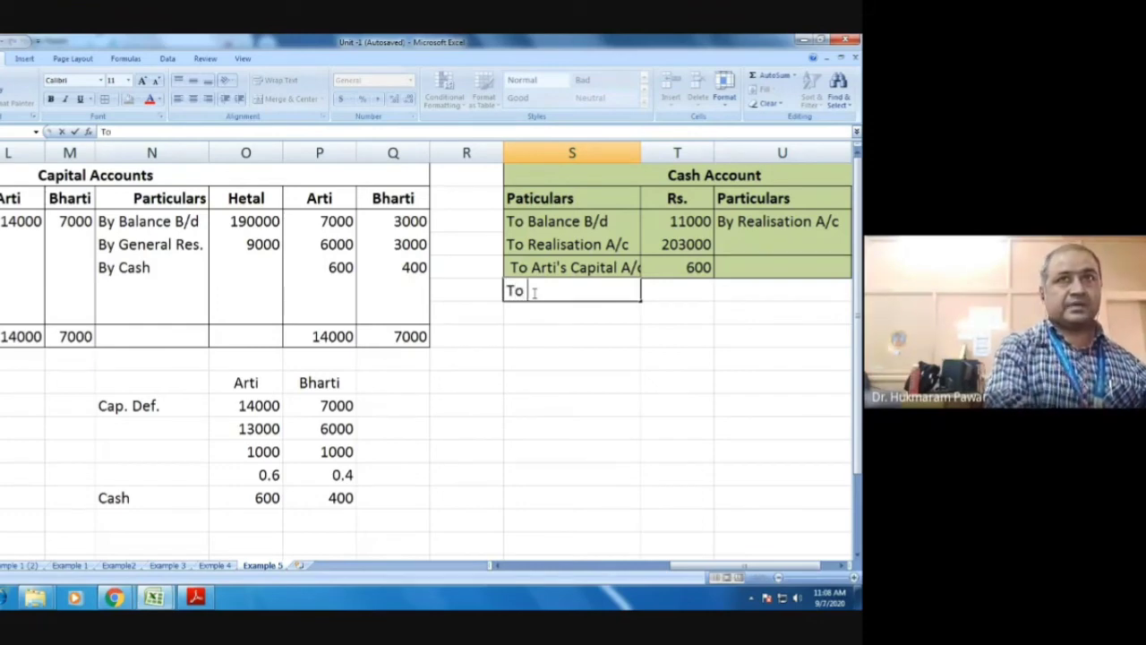
pyautogui.write(' Bhar')
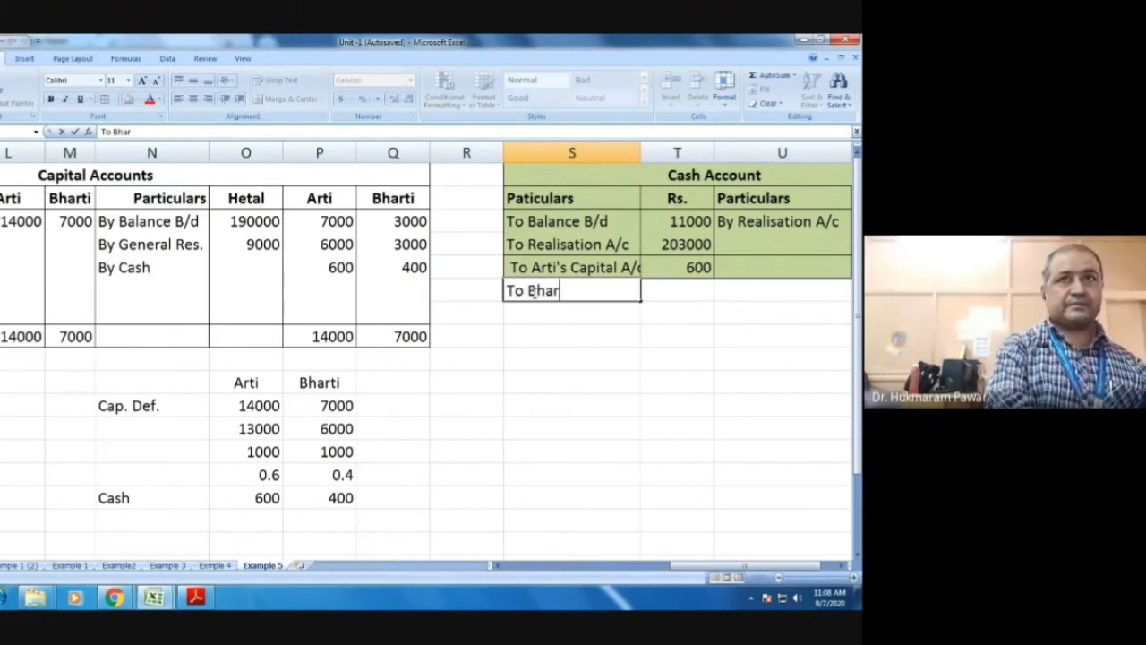
pyautogui.write("ti's")
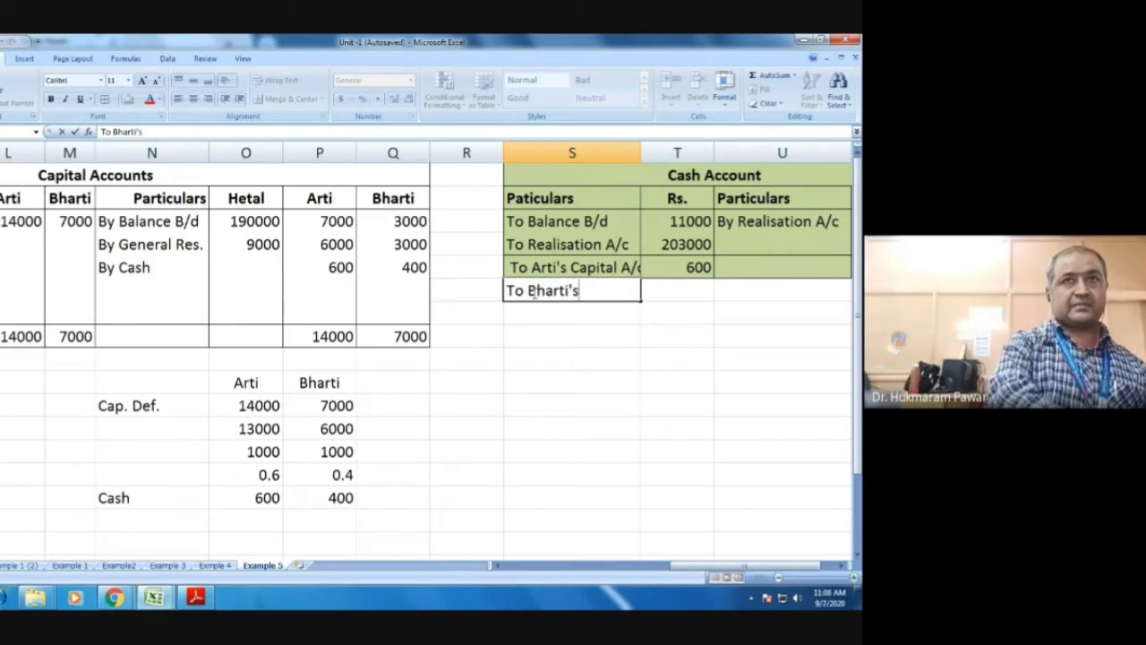
pyautogui.write(' Capi')
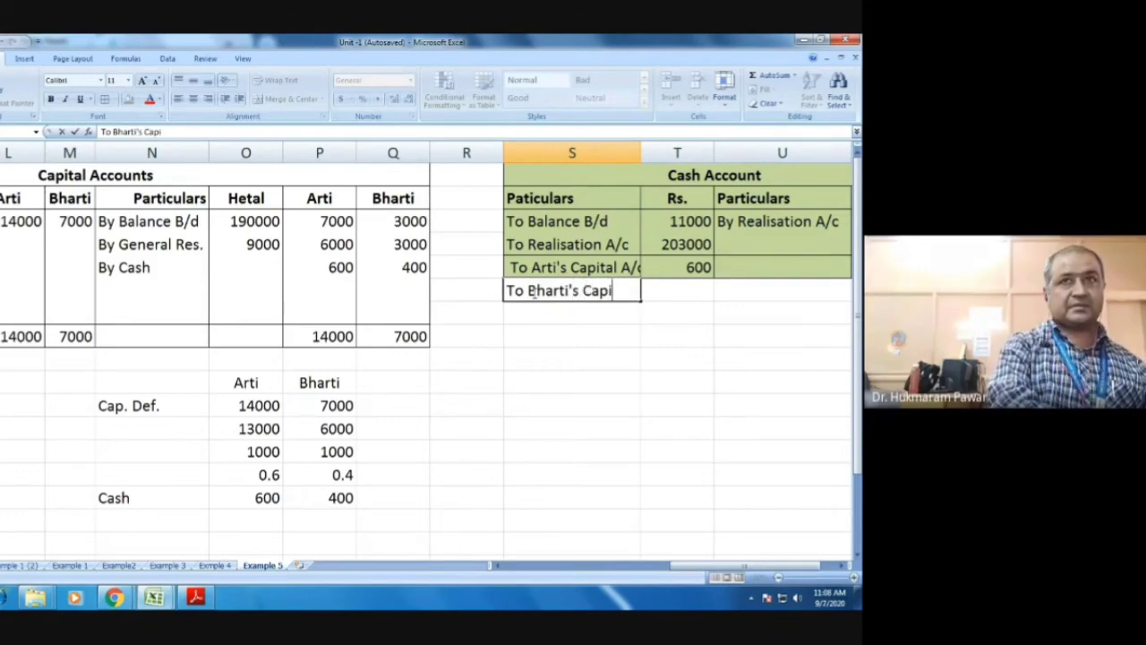
pyautogui.write('tal A')
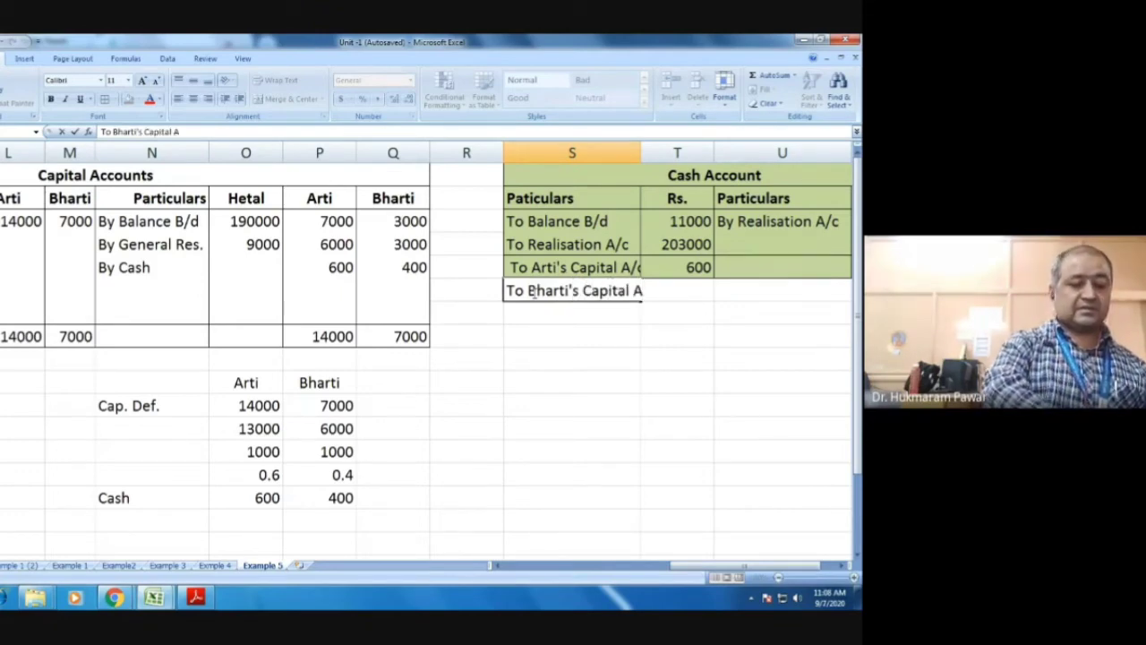
pyautogui.write('/c')
pyautogui.press('Tab')
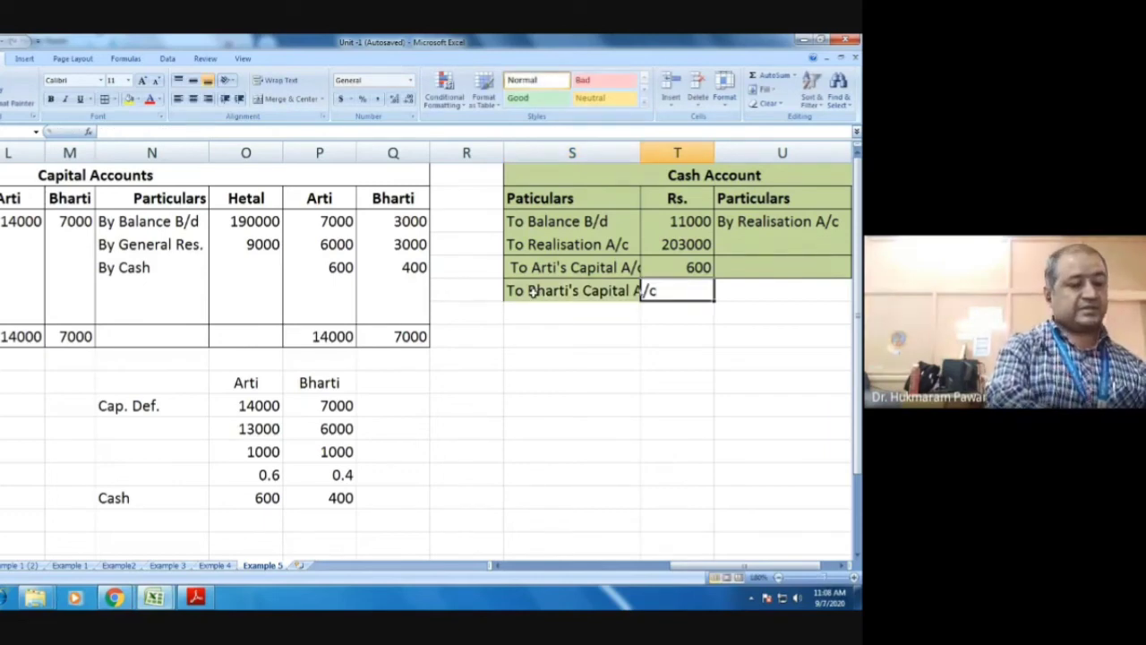
pyautogui.write('400')
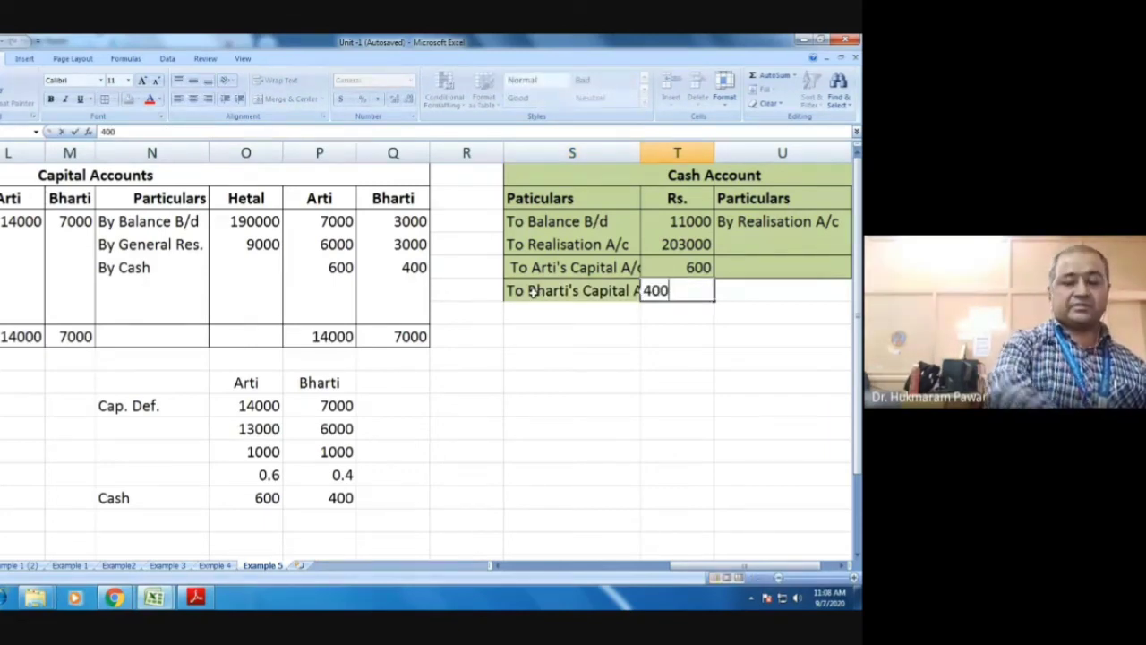
pyautogui.press('Return')
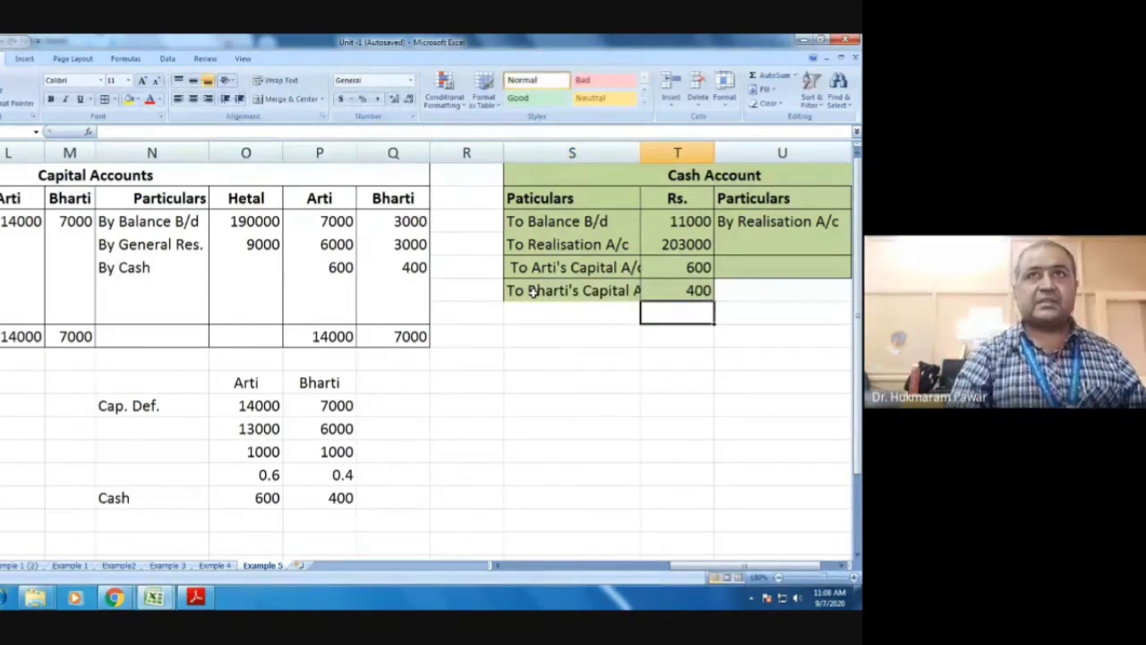
pyautogui.doubleClick(638, 154)
pyautogui.press('Up')
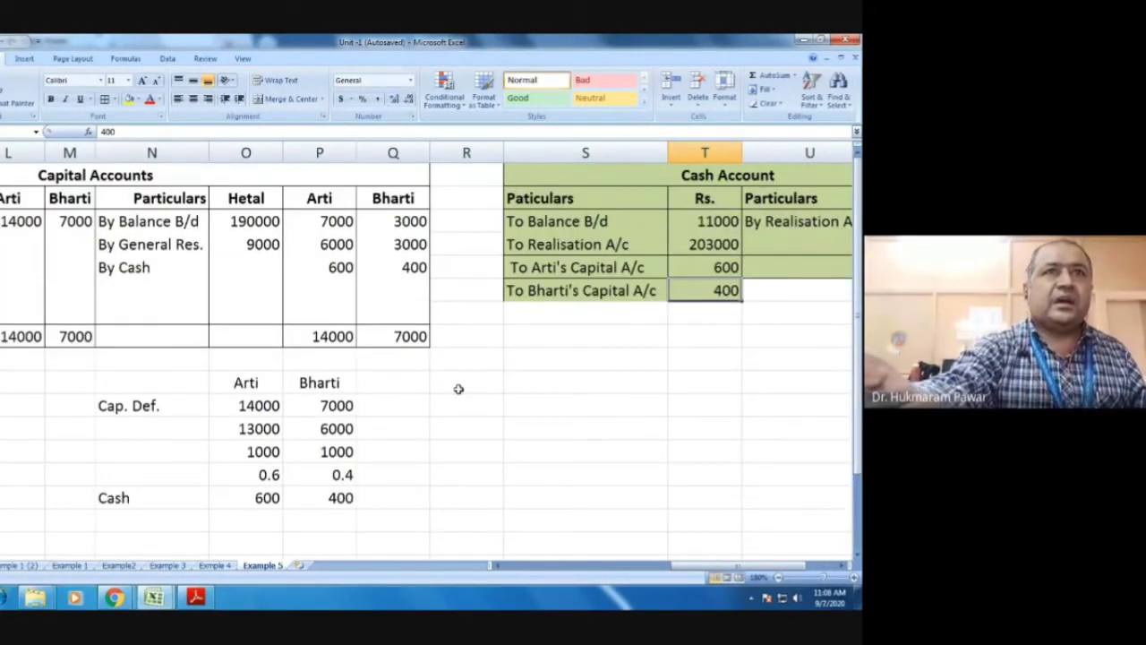
# Step: Calculate the second partner's unrecovered deficiency in O16 with the formula =O13-O15
pyautogui.click(251, 452)
pyautogui.click(320, 452)
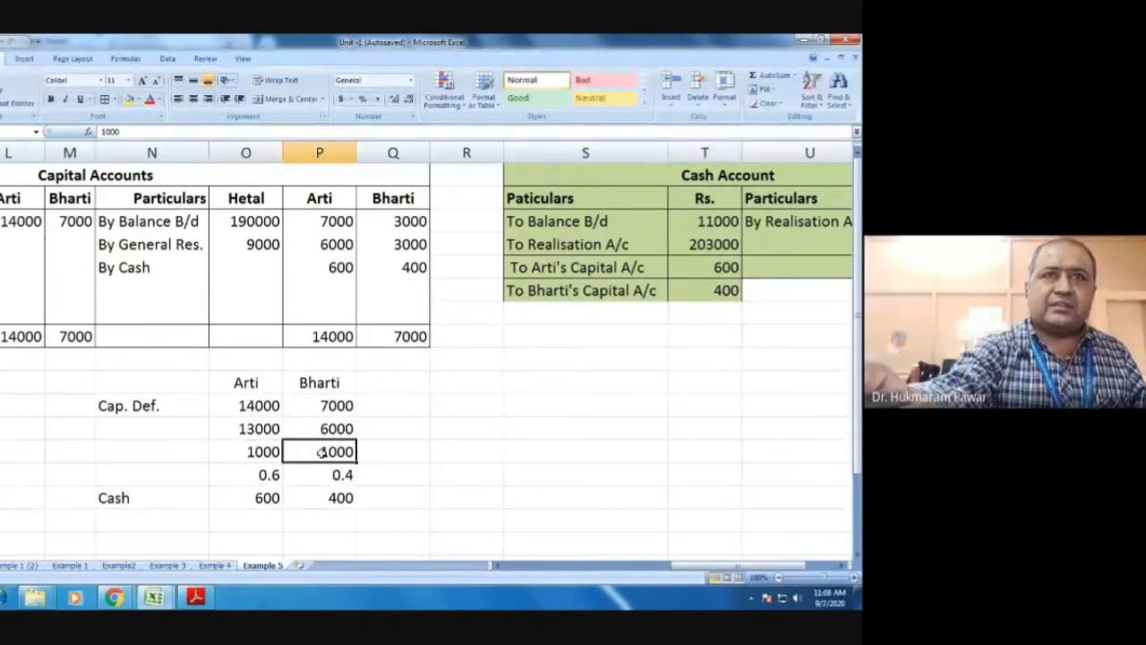
pyautogui.click(261, 498)
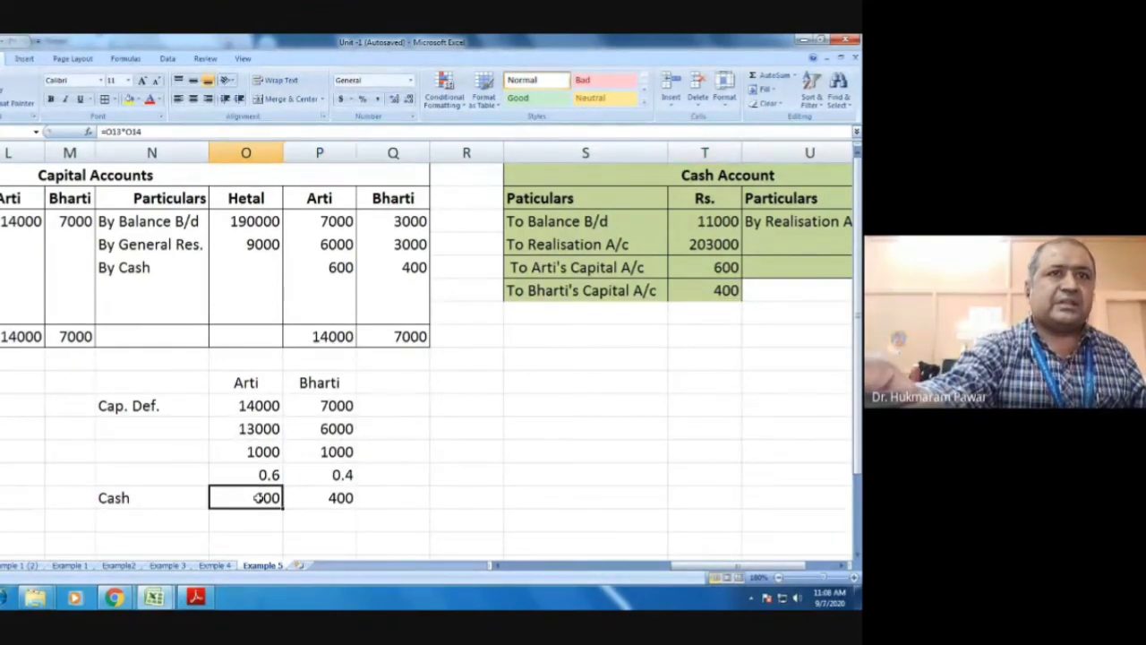
pyautogui.click(334, 498)
pyautogui.click(253, 523)
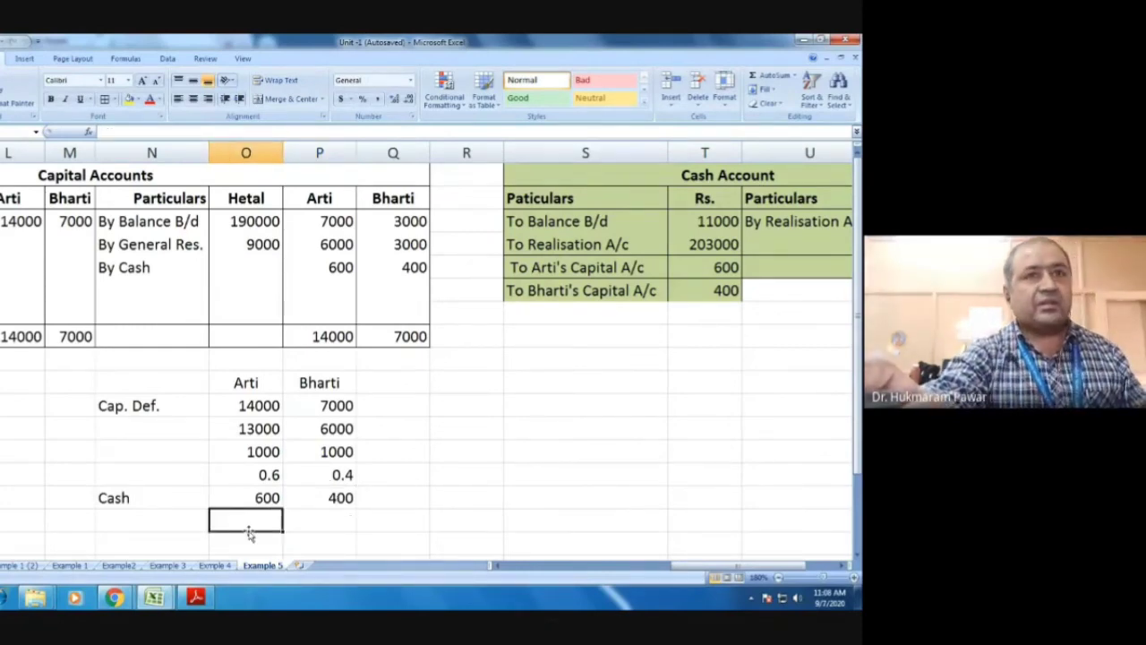
pyautogui.write('=')
pyautogui.click(243, 453)
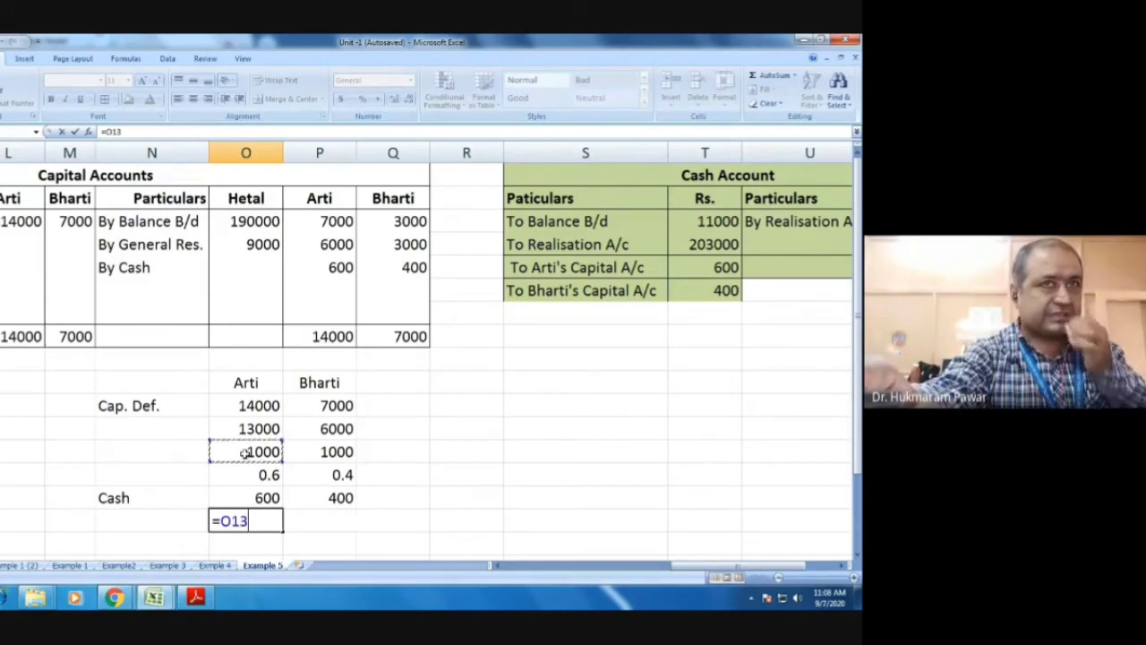
pyautogui.write('-')
pyautogui.click(237, 500)
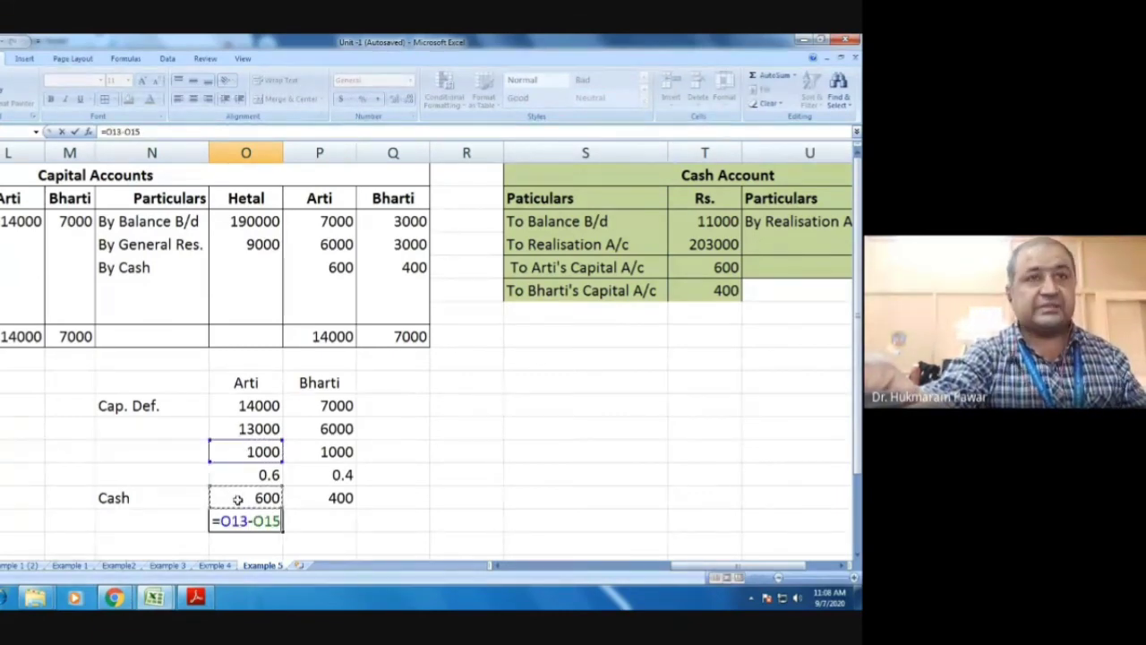
pyautogui.press('Return')
# Step: Copy the unrecovered-deficiency formula from O16 across to P16 for the third partner
pyautogui.click(324, 520)
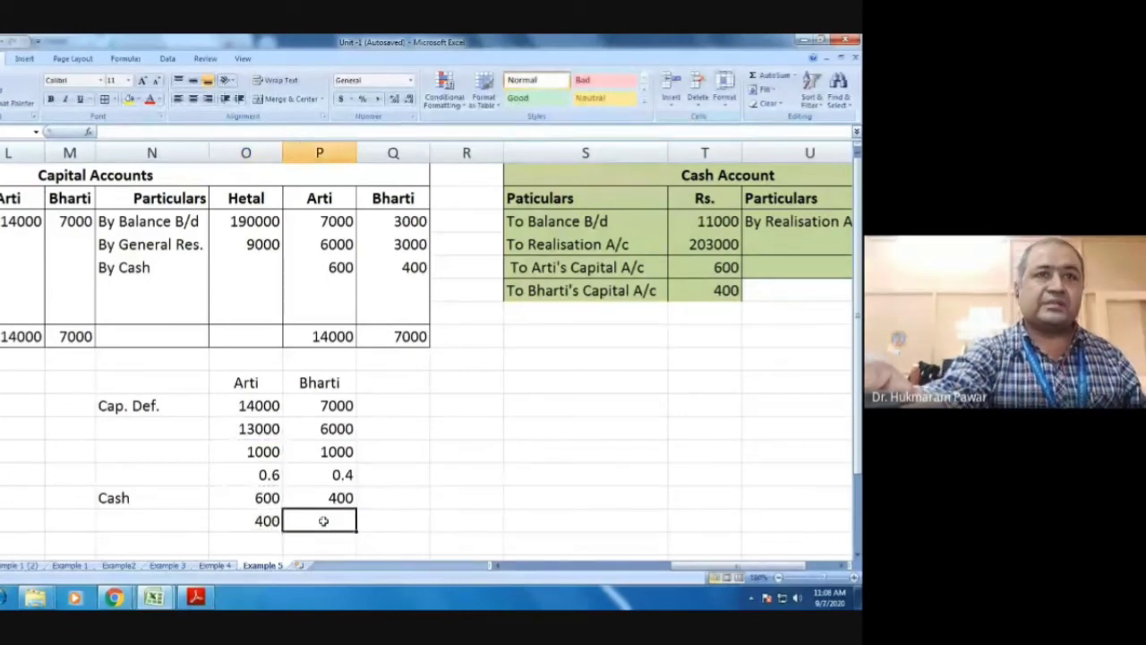
pyautogui.click(273, 527)
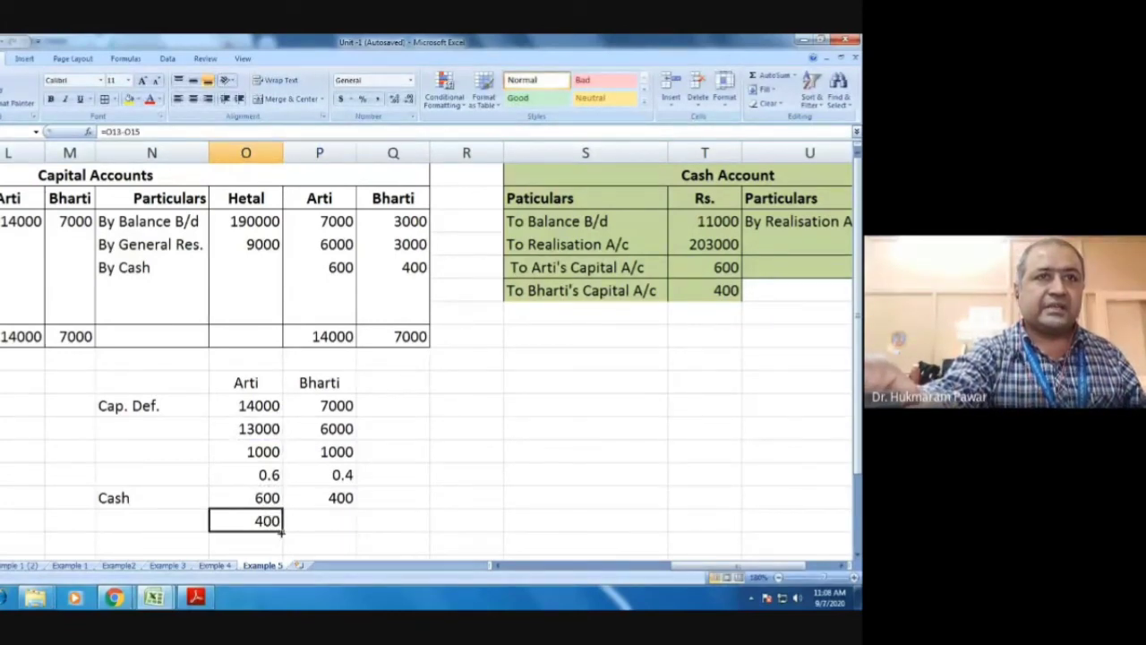
pyautogui.moveTo(283, 531); pyautogui.dragTo(358, 537)
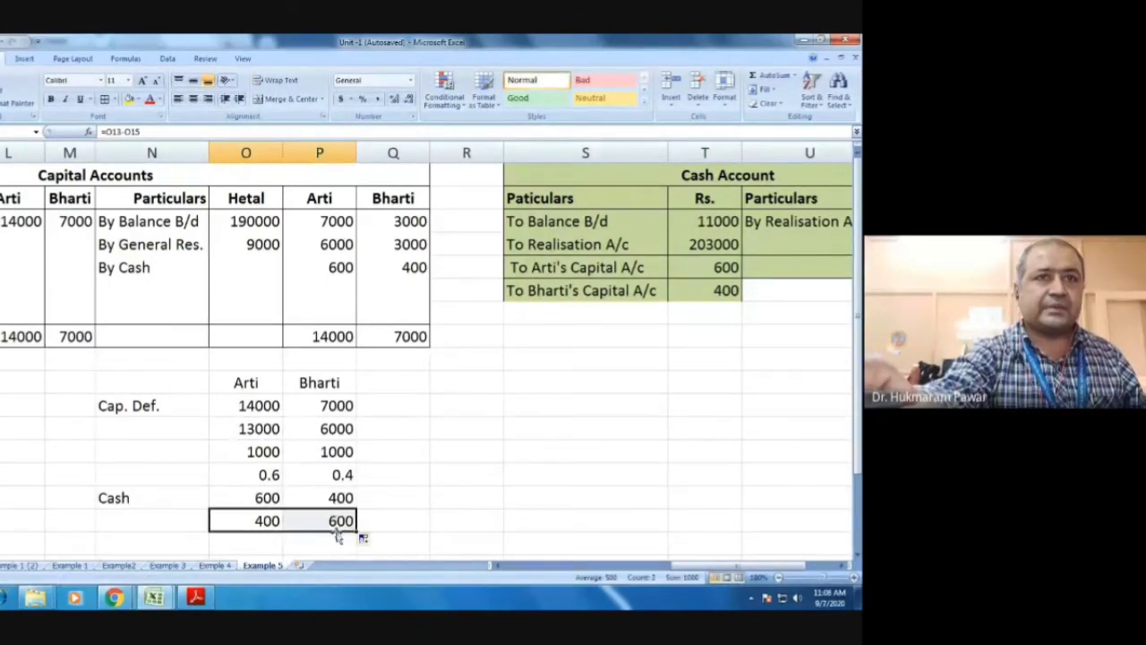
# Step: Label row 16 of the working notes "Capital Def." in cell N16
pyautogui.click(127, 522)
pyautogui.write('C')
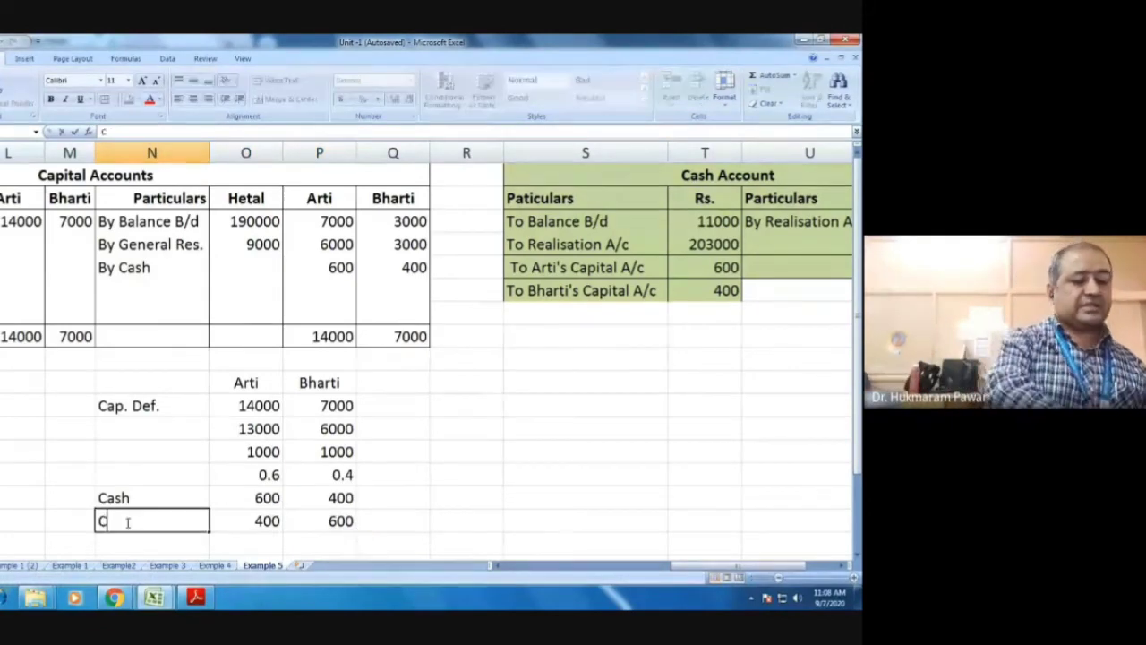
pyautogui.write('apit')
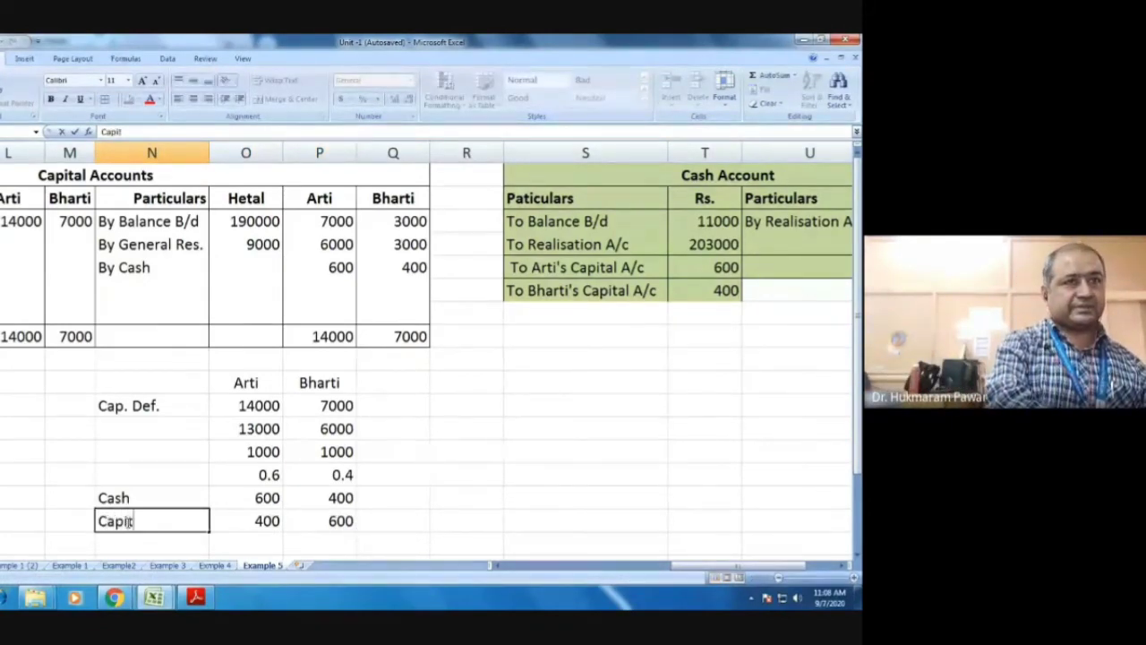
pyautogui.write('al De')
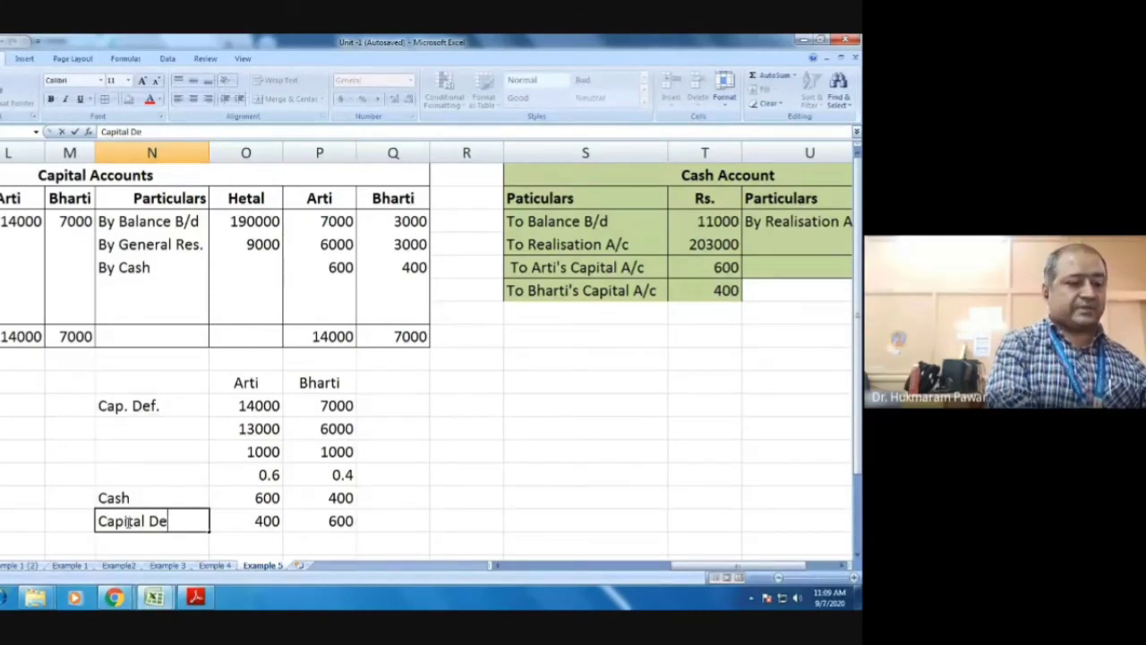
pyautogui.write('f.')
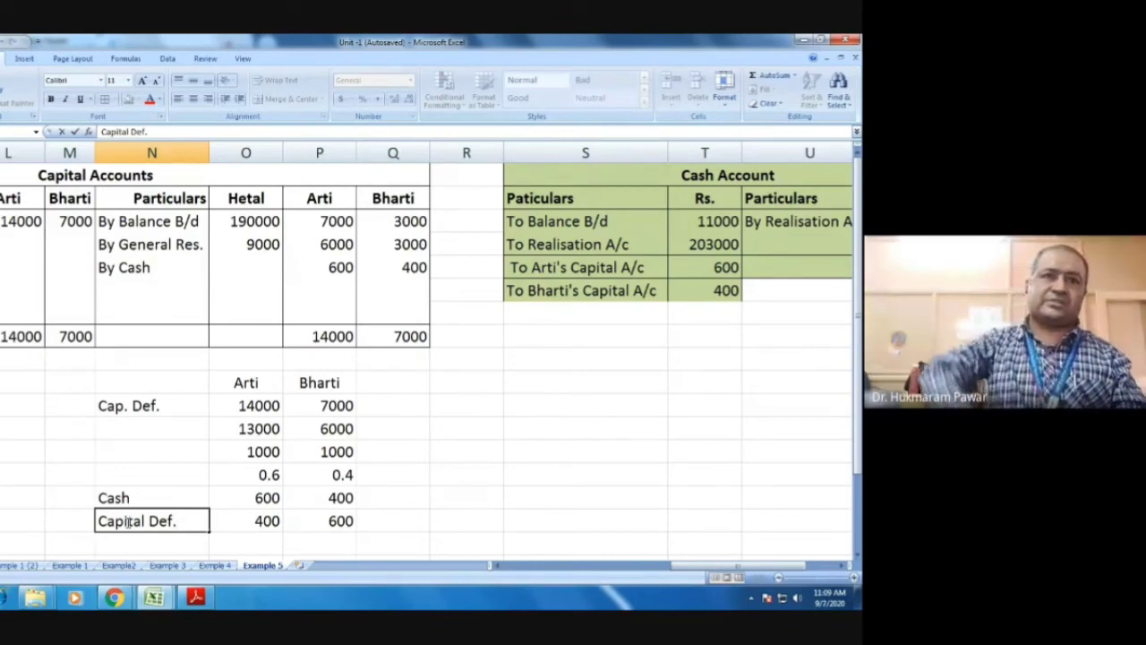
# Step: Enter the unrecovered deficiencies on the credit side of the Capital Accounts: 400 in P6 and 600 in Q6
pyautogui.click(331, 285)
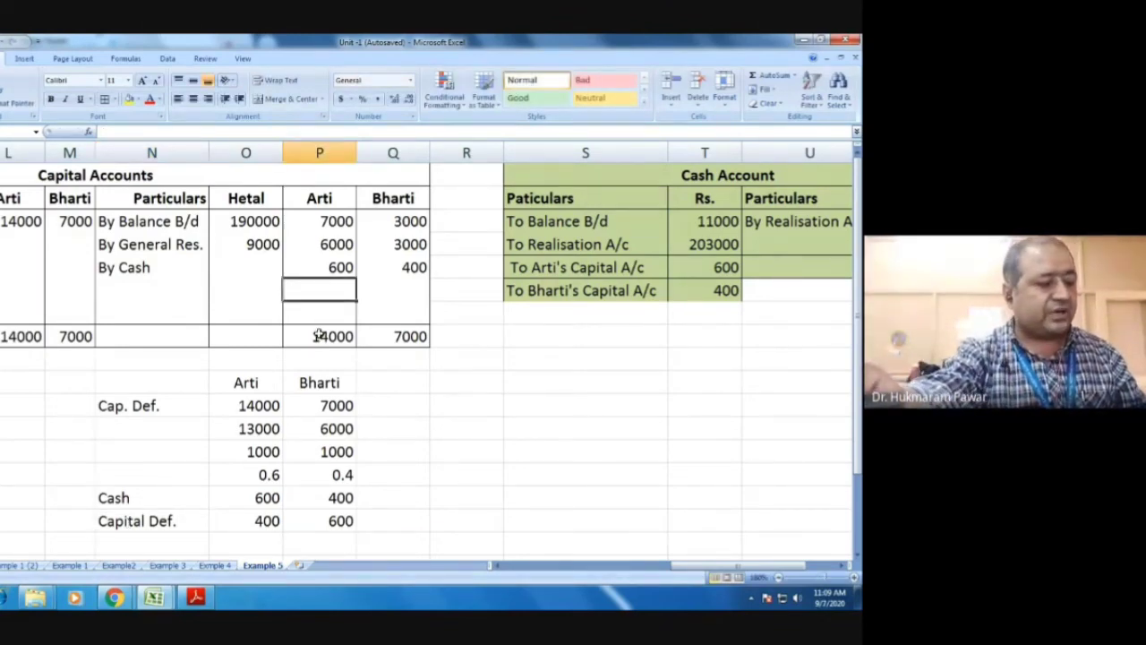
pyautogui.write('400')
pyautogui.click(412, 293)
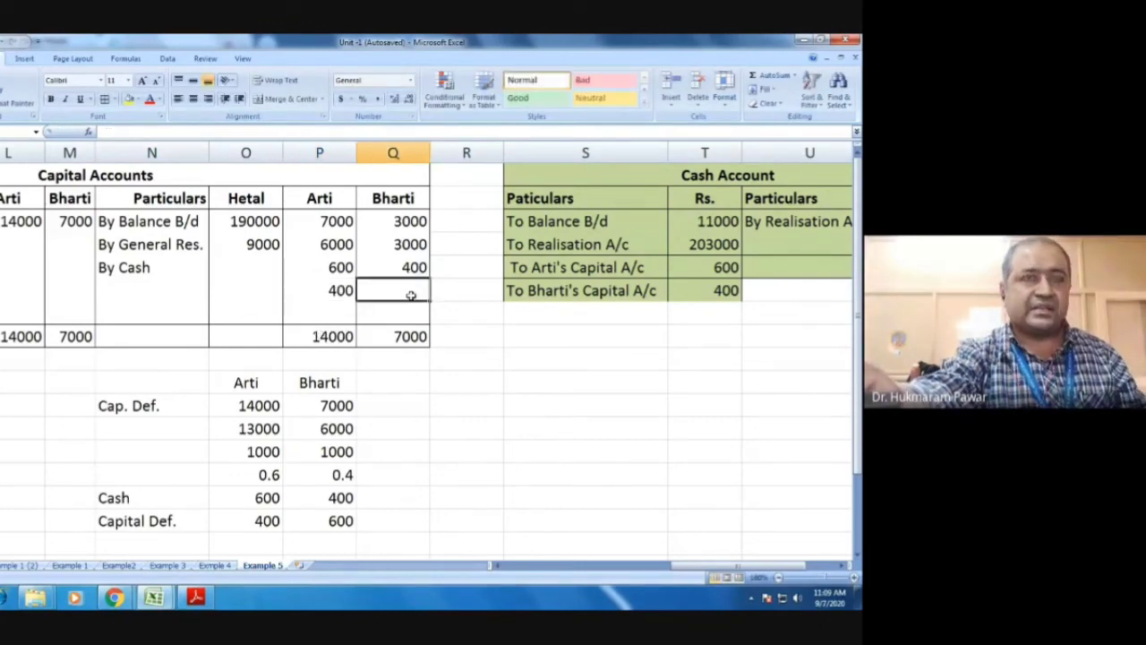
pyautogui.write('600')
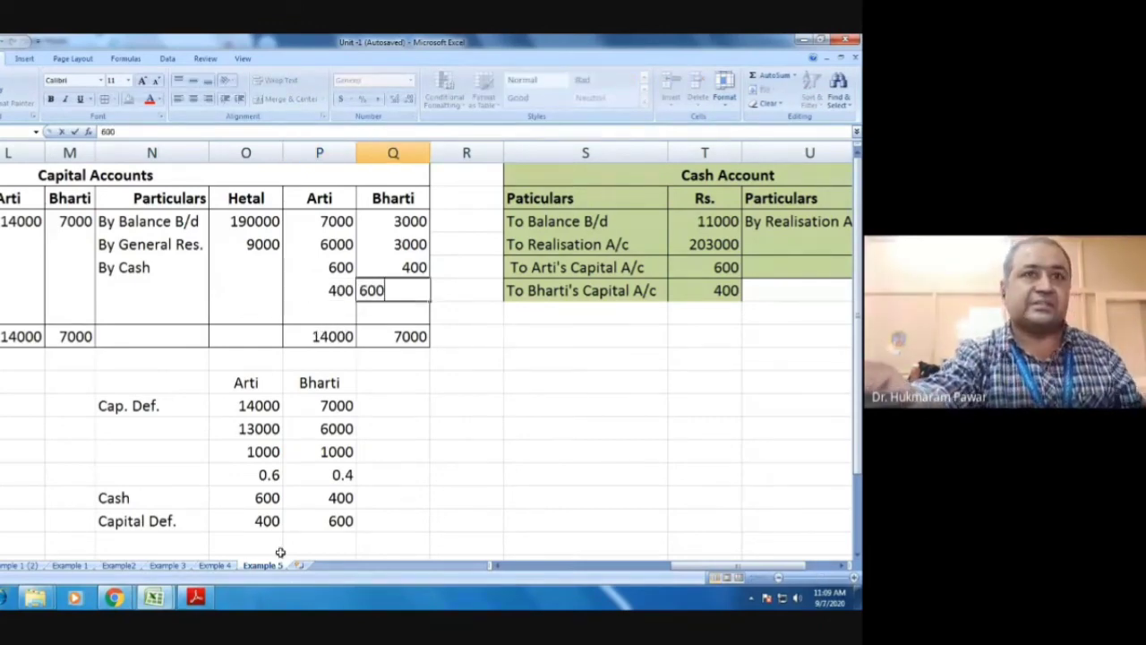
pyautogui.click(258, 520)
pyautogui.moveTo(258, 521); pyautogui.dragTo(303, 522)
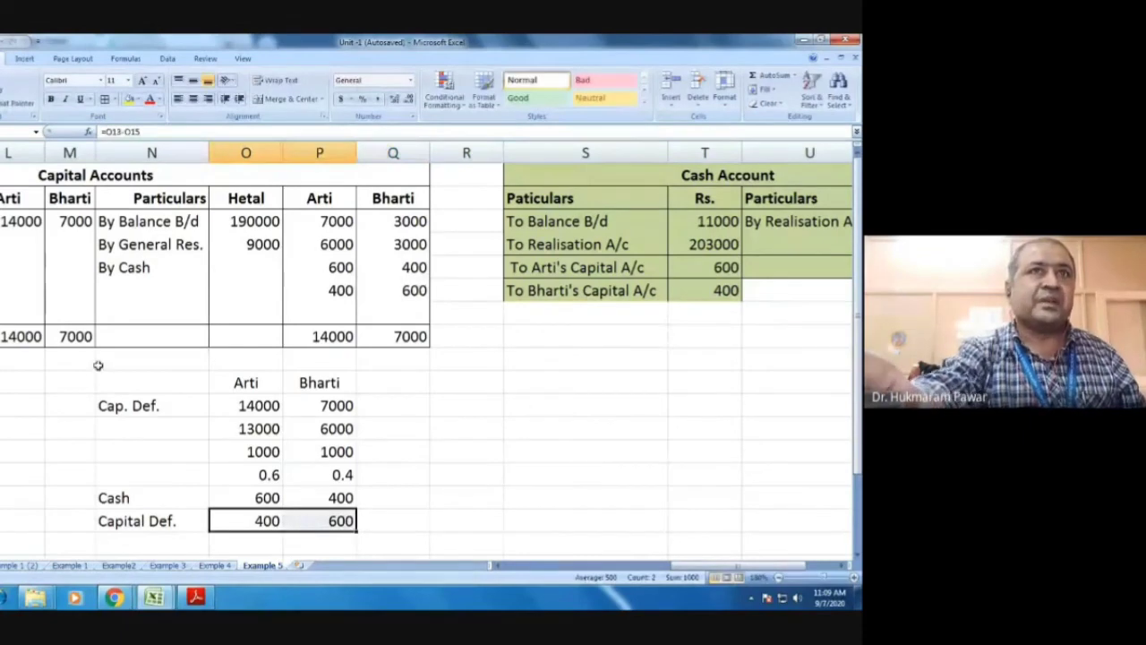
# Step: Label the deficiency row in N6 with "By", the first partner's name and "Cap. A/c", and fit column N to its text
pyautogui.click(113, 286)
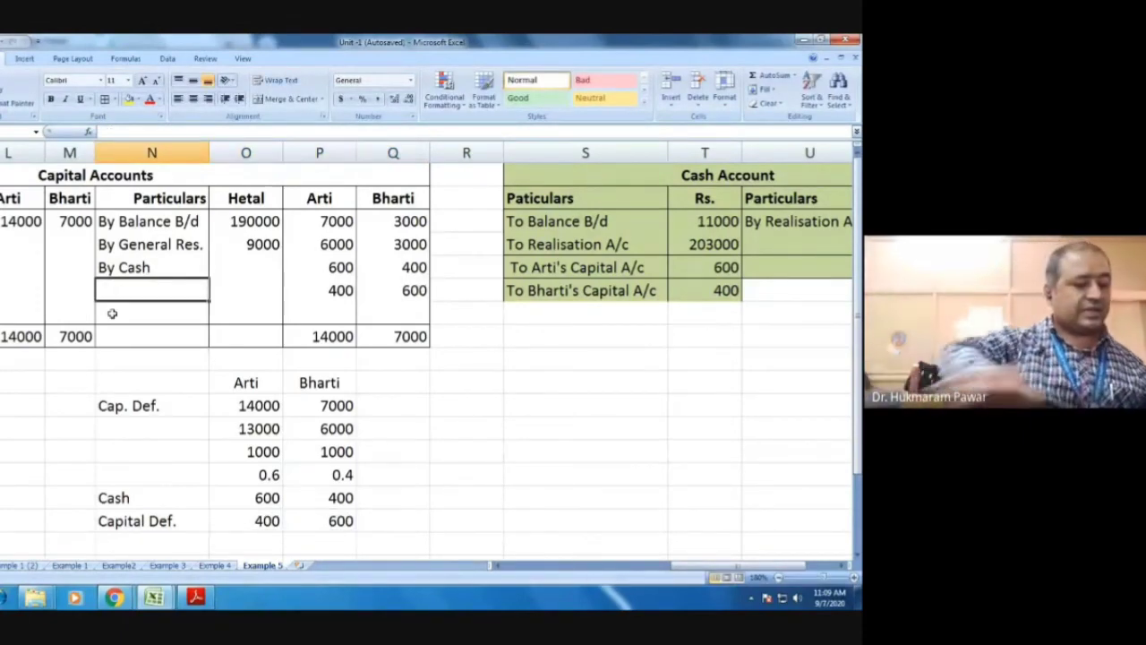
pyautogui.write('By H')
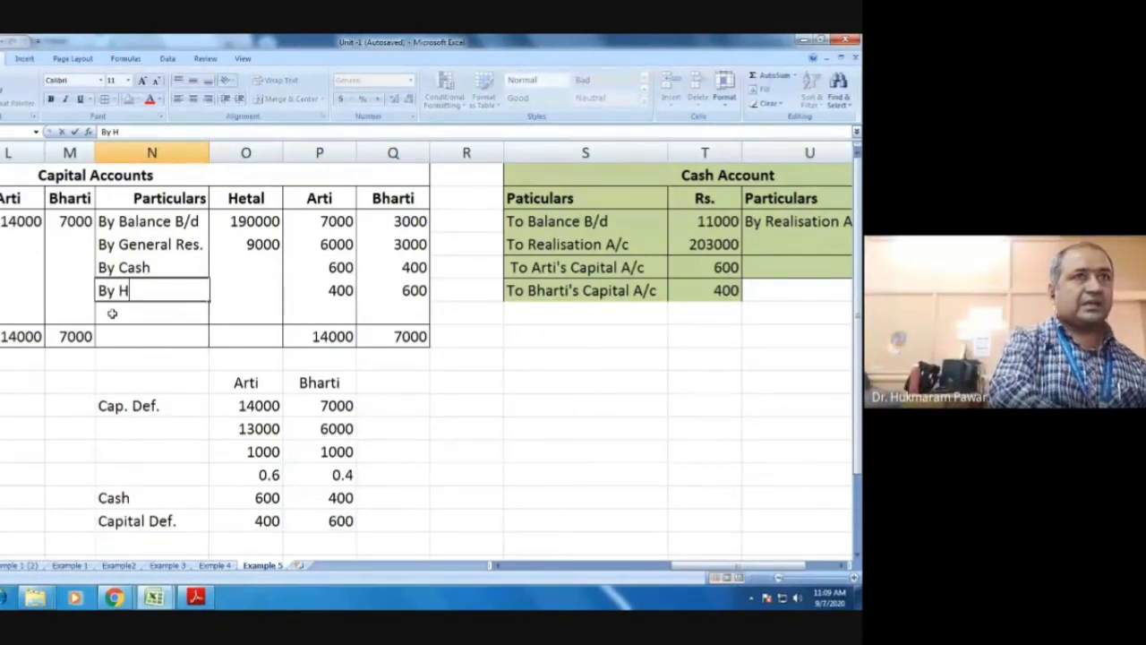
pyautogui.write('etal')
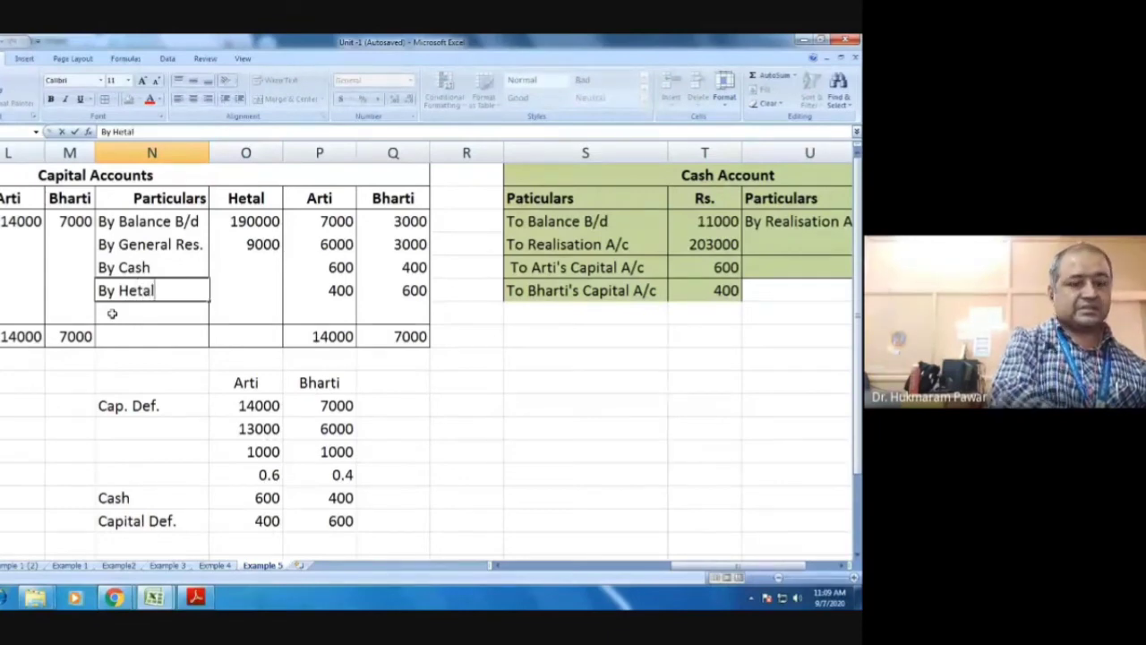
pyautogui.write("'s")
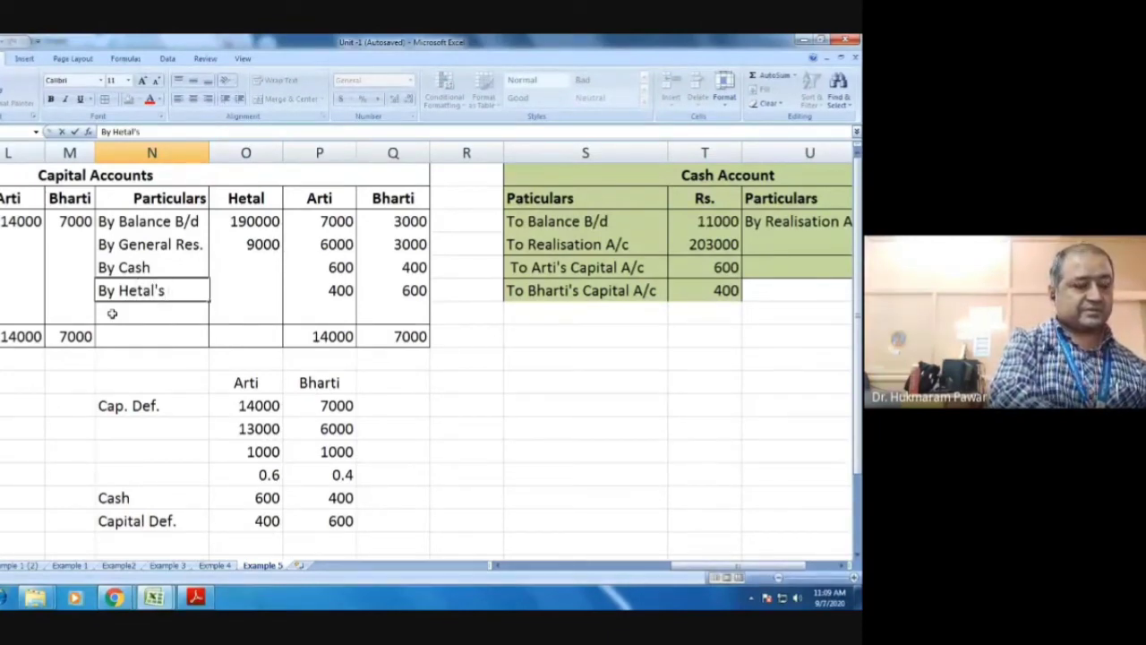
pyautogui.write(' Cap. A')
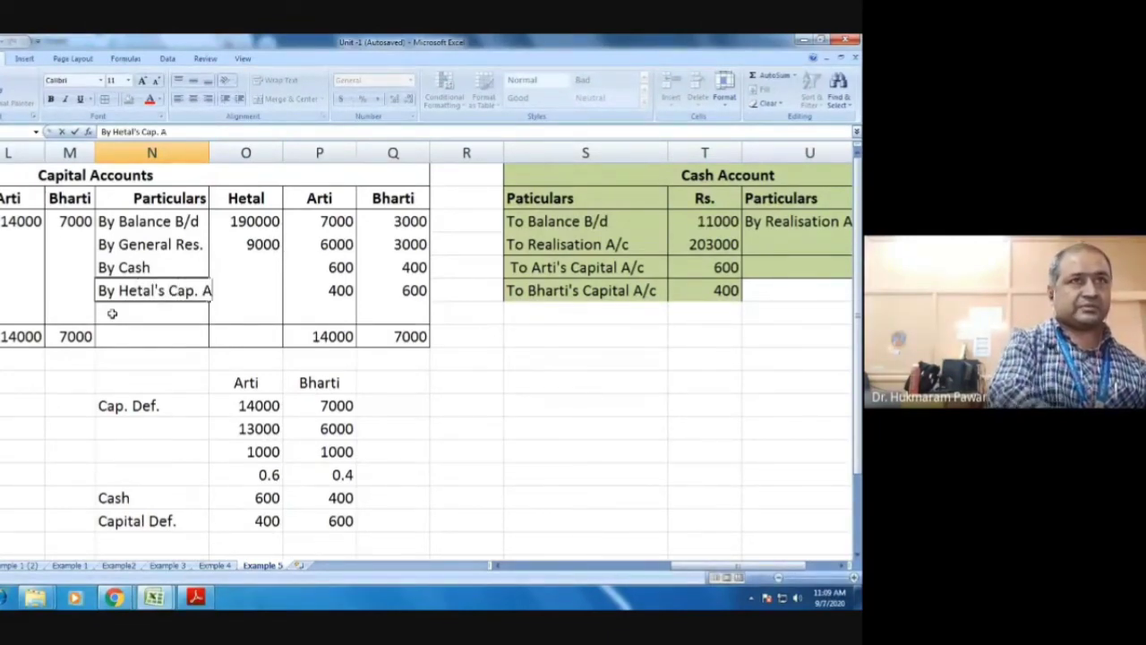
pyautogui.write('/c')
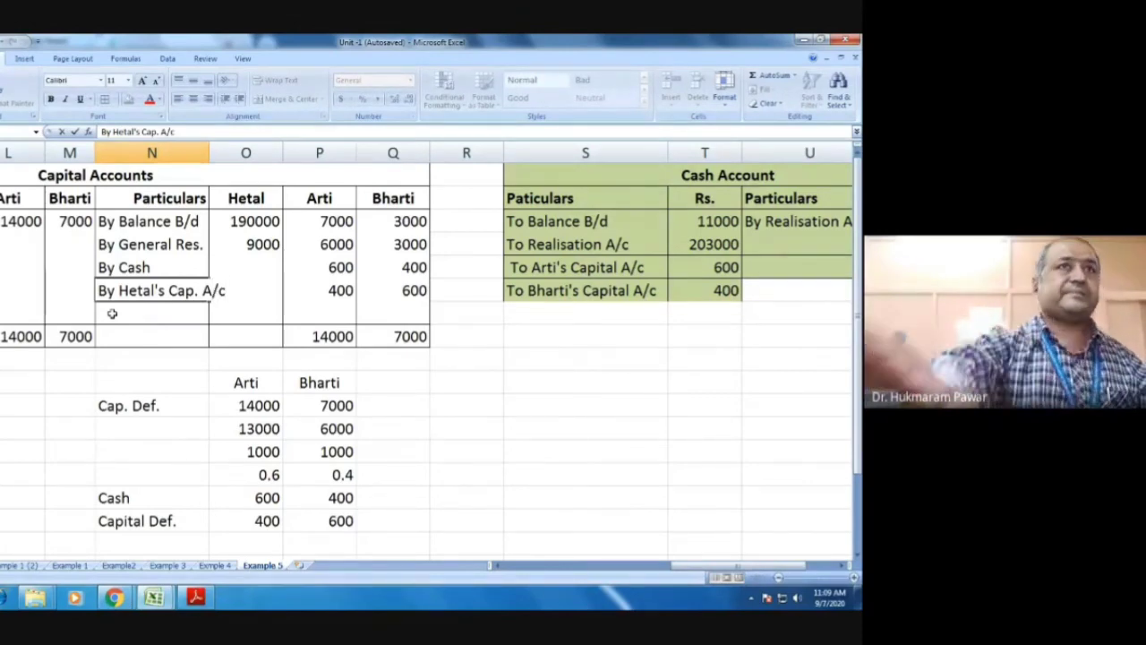
pyautogui.click(246, 152)
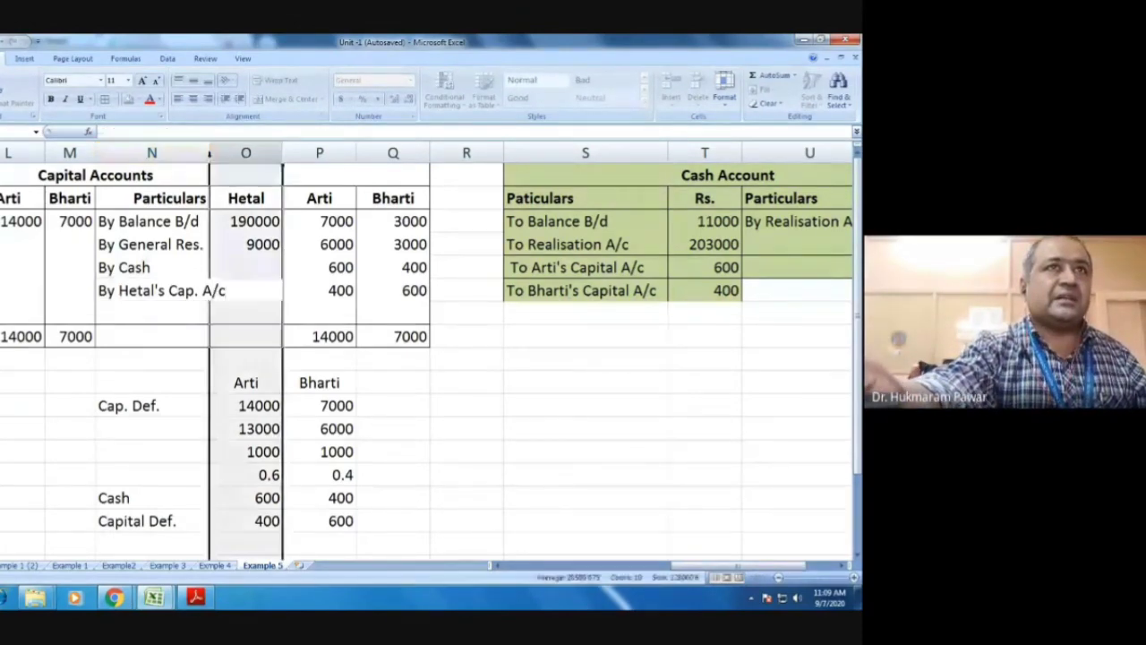
pyautogui.doubleClick(209, 152)
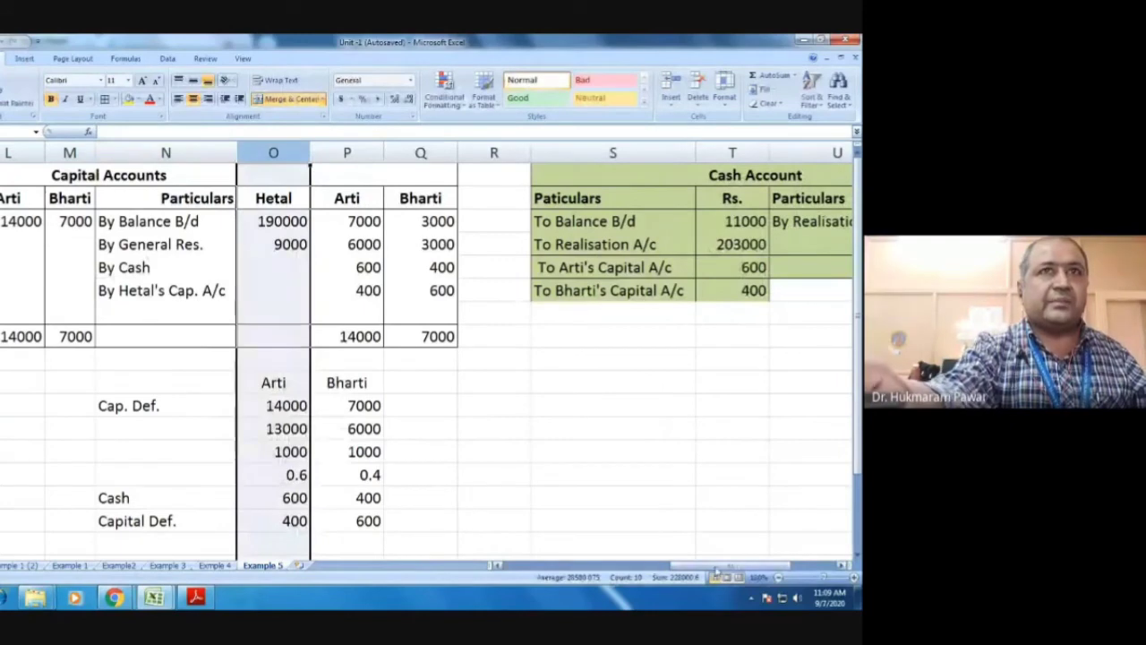
# Step: Add a debit entry label in J4 of the Capital Accounts for the second partner's Capital A/c, beginning with "To"
pyautogui.moveTo(717, 572)
pyautogui.mouseDown()
pyautogui.moveTo(708, 550)
pyautogui.moveTo(730, 566)
pyautogui.mouseUp()
pyautogui.click(339, 251)
pyautogui.write('TO')
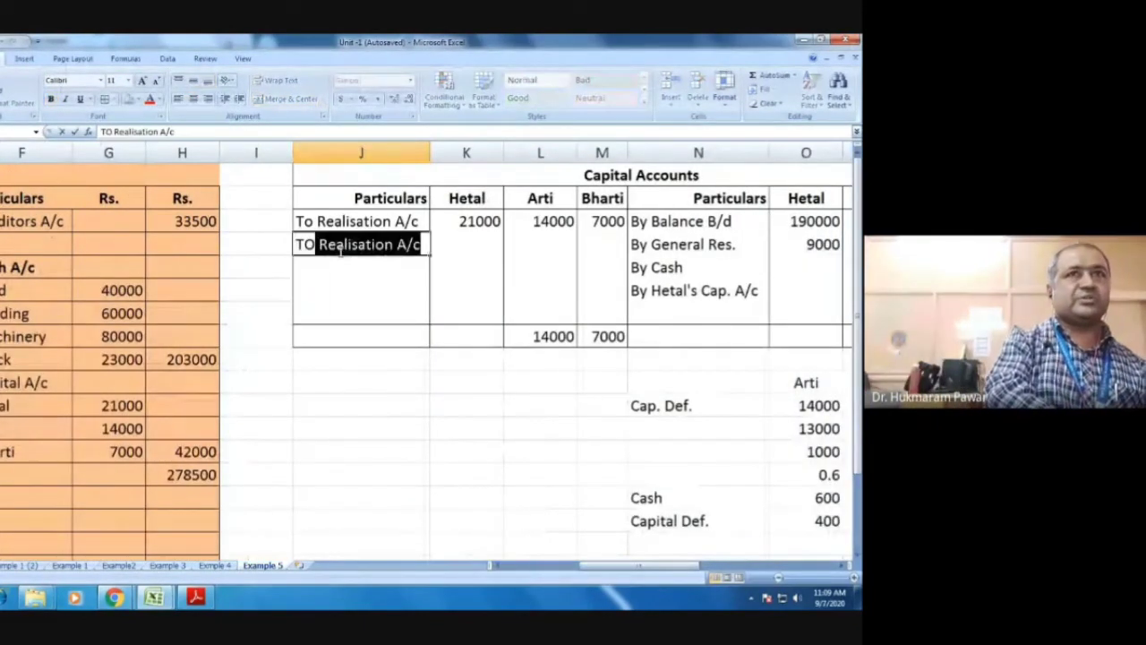
pyautogui.press('BackSpace')
pyautogui.press('BackSpace')
pyautogui.press('BackSpace')
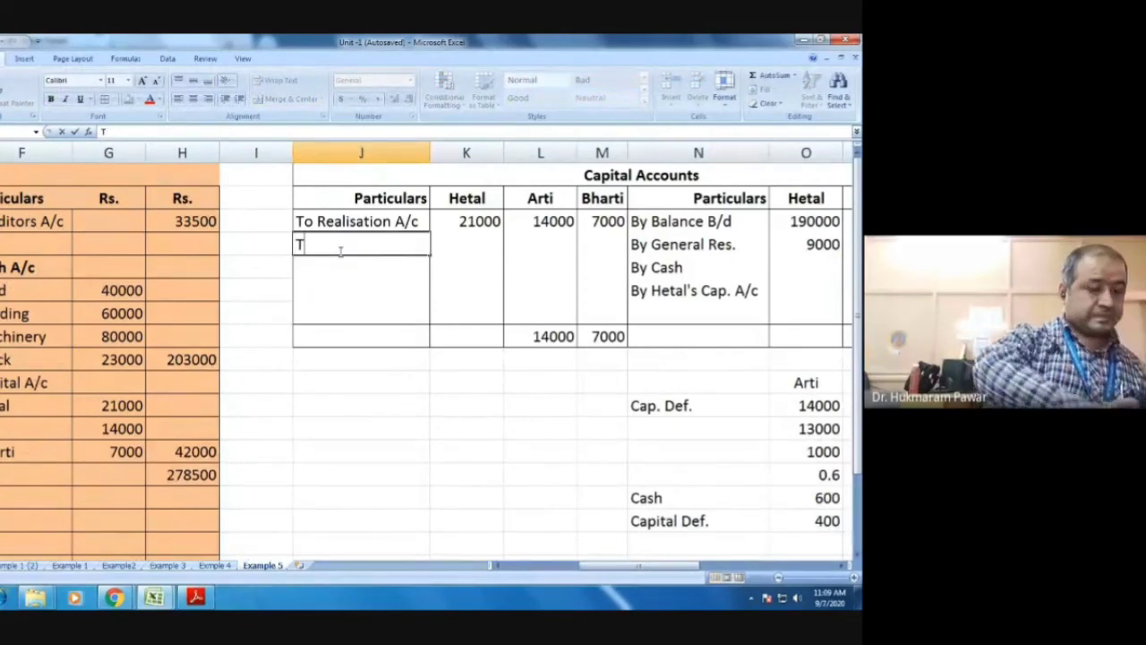
pyautogui.write('o ')
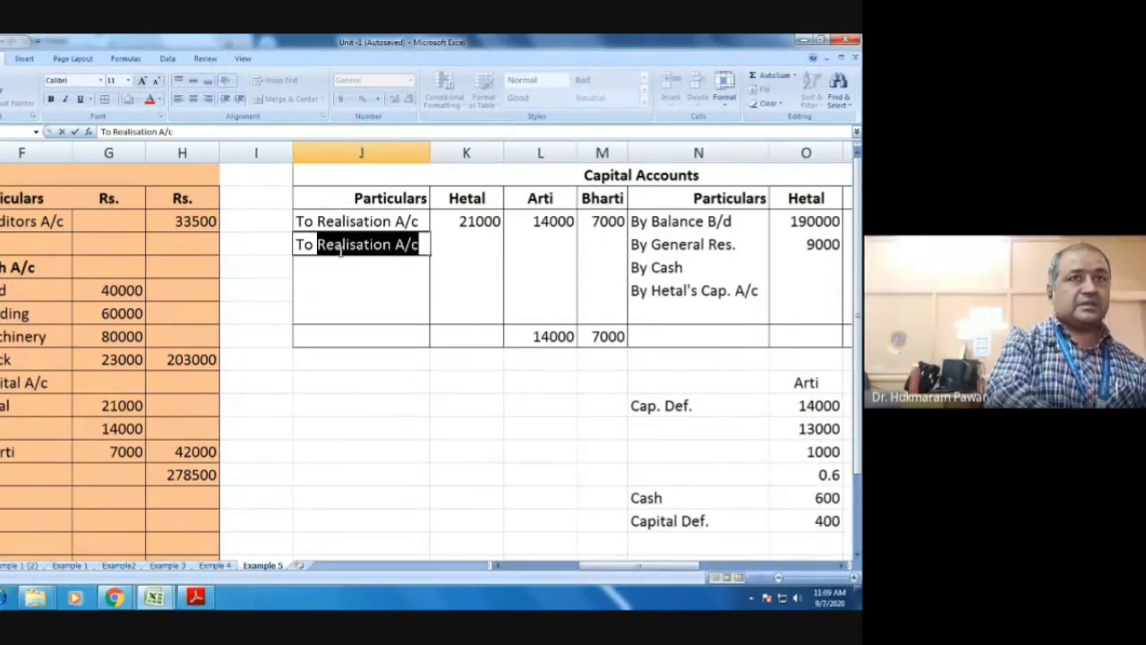
pyautogui.write('Art')
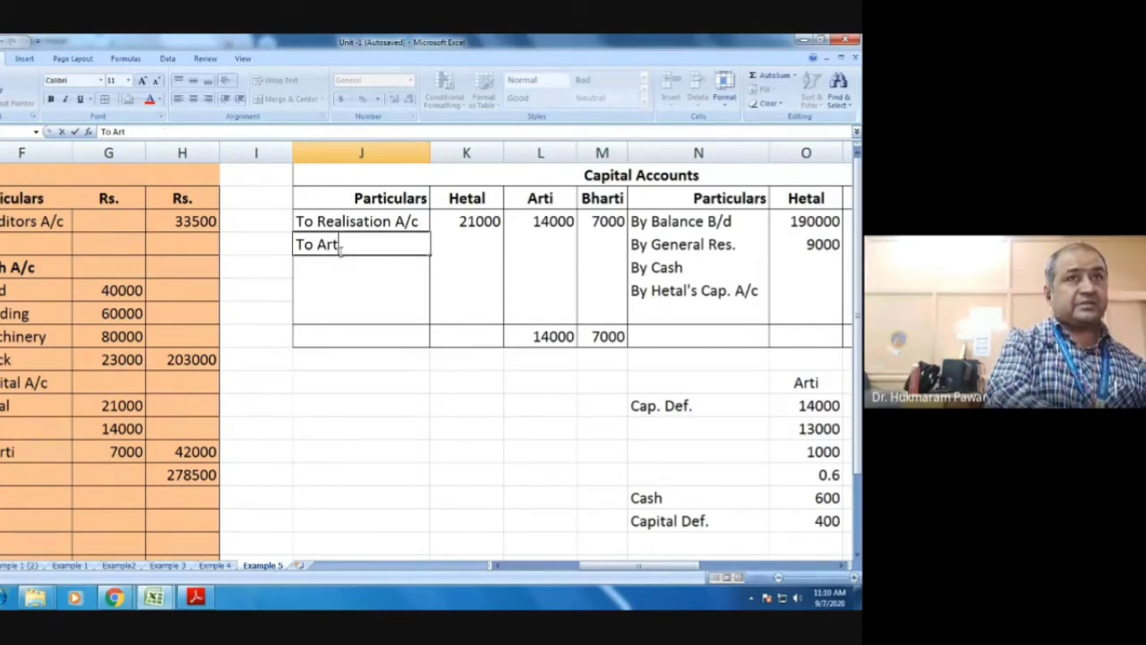
pyautogui.write("i's")
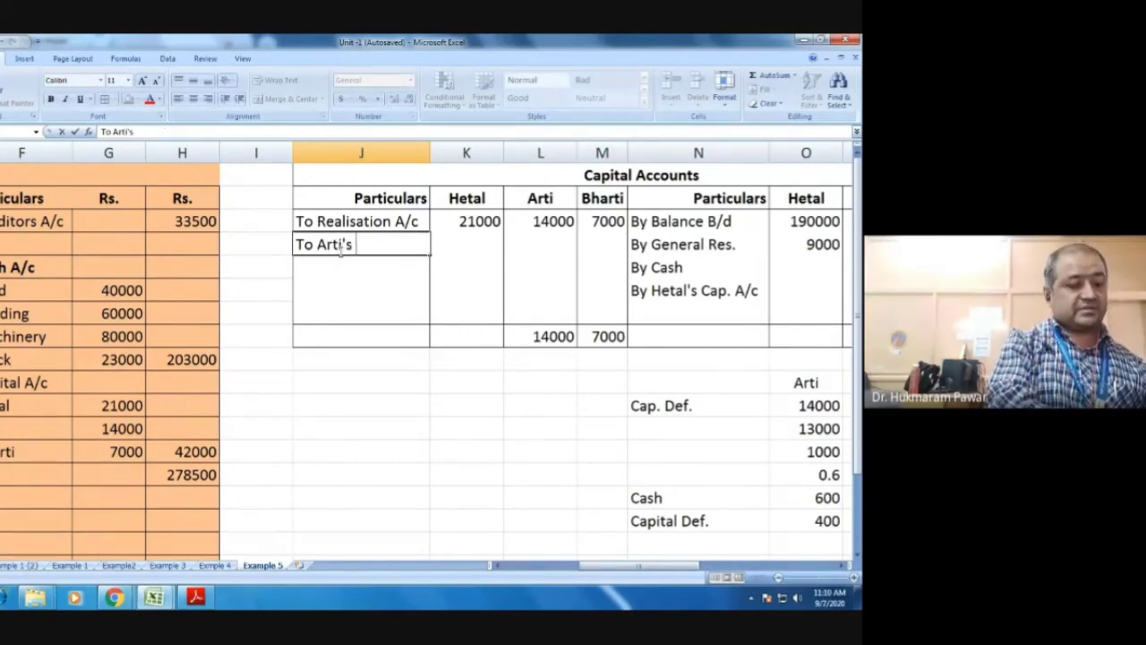
pyautogui.write(' Capital A')
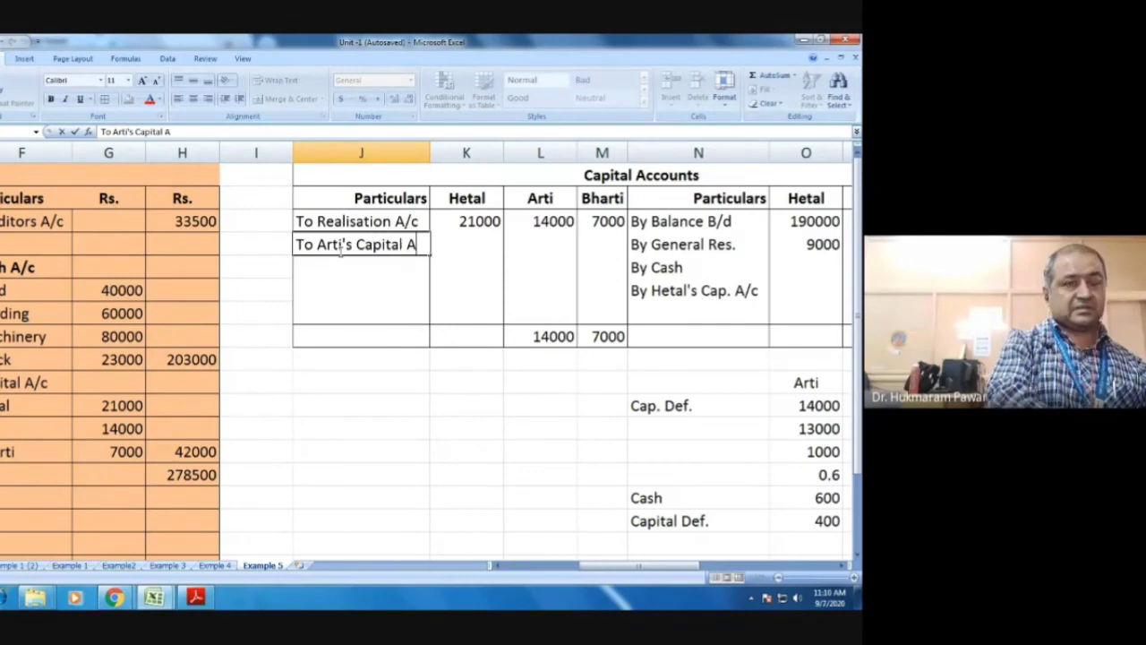
pyautogui.write('/c')
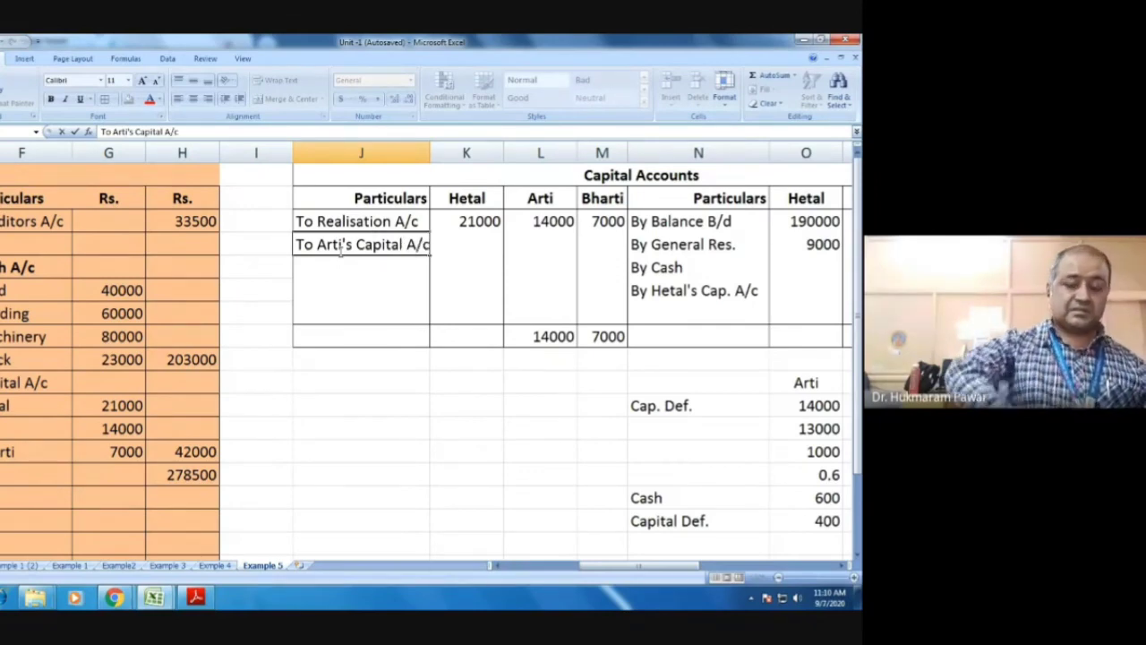
pyautogui.press('Return')
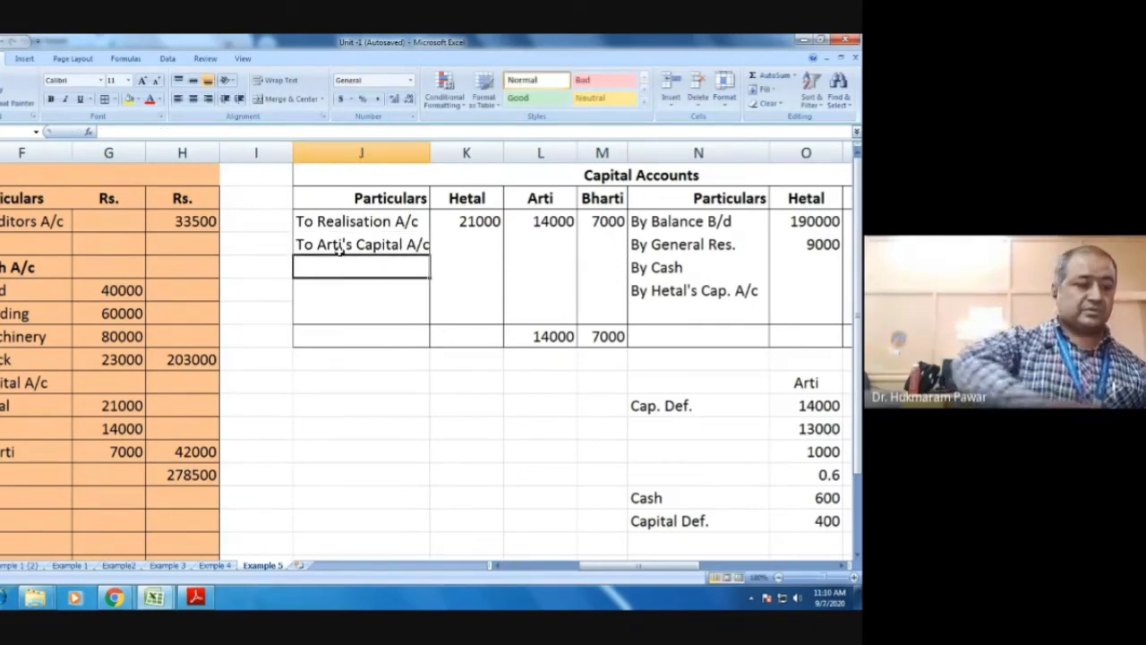
# Step: Add a debit entry label in J5 for the third partner's Capital A/c, beginning with "To"
pyautogui.write('To ')
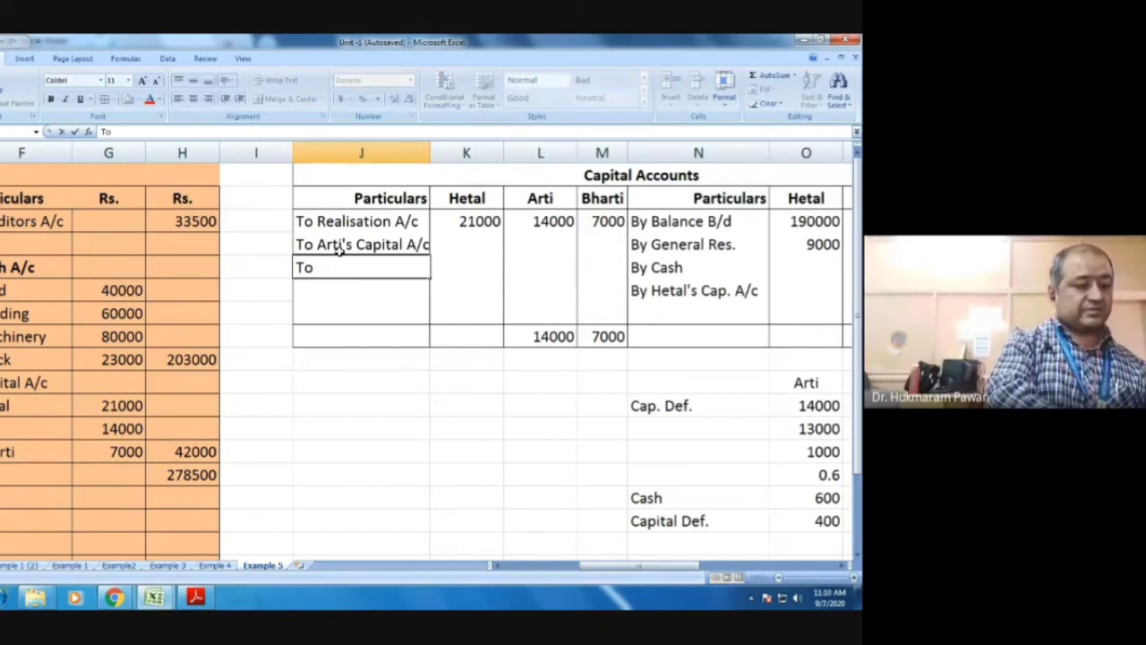
pyautogui.write('Bharti')
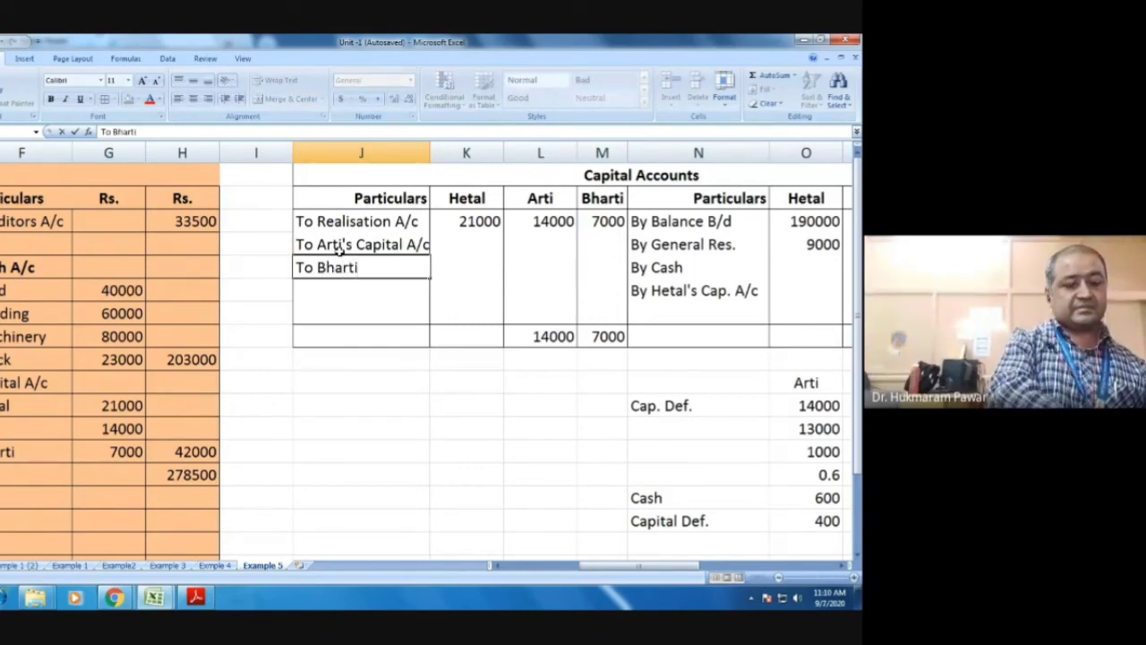
pyautogui.write("'s Cap")
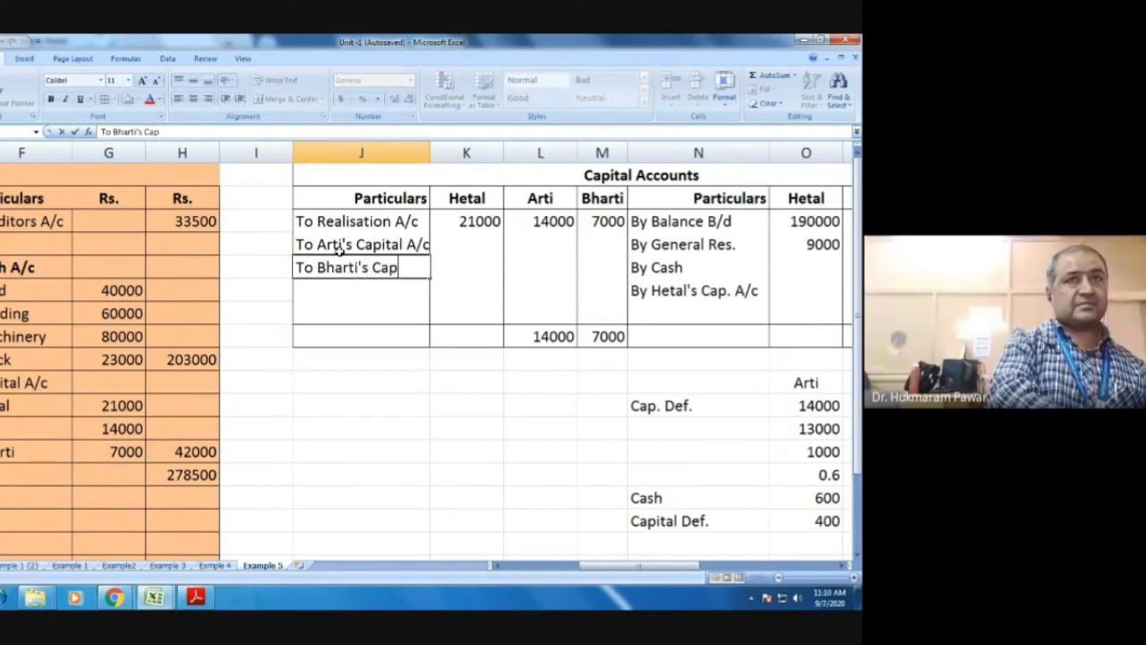
pyautogui.write('ital A')
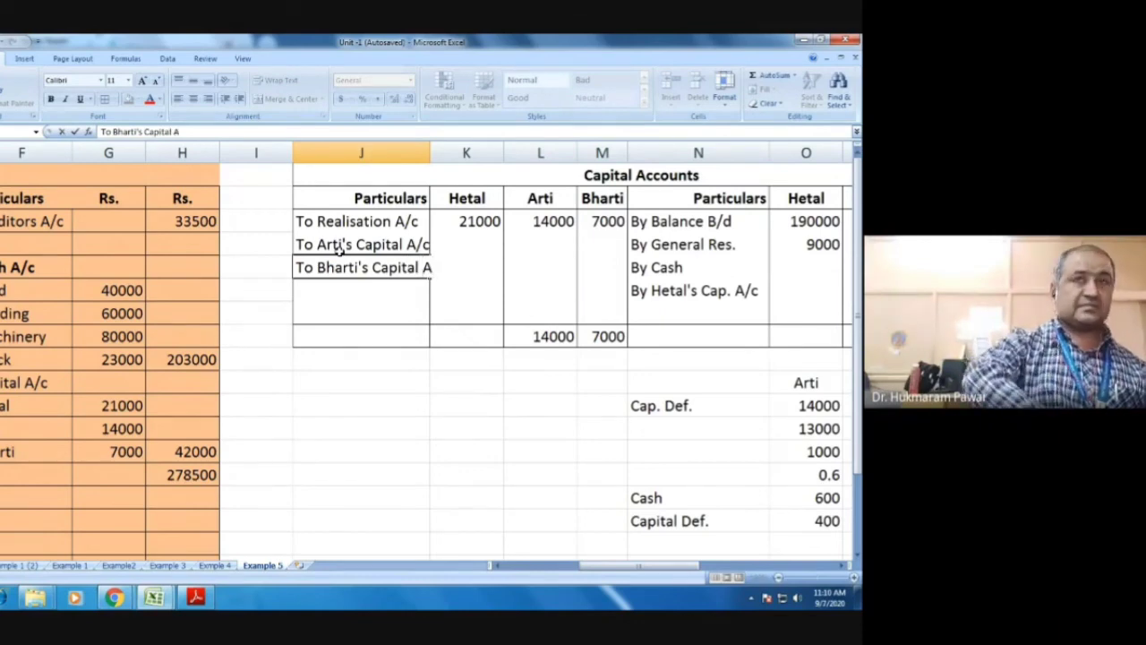
pyautogui.write('/c')
pyautogui.press('Tab')
pyautogui.press('Tab')
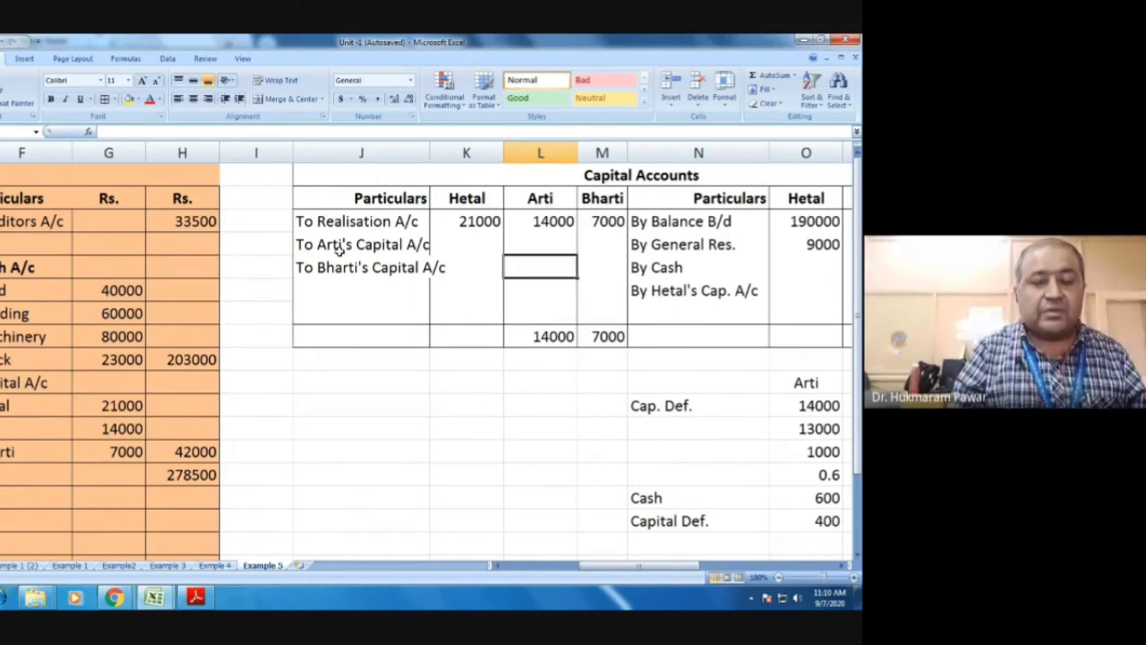
# Step: Enter 400 in K4 and 600 in K5 as the first partner's debit amounts, and widen column J to fit its labels
pyautogui.press('Left')
pyautogui.press('Up')
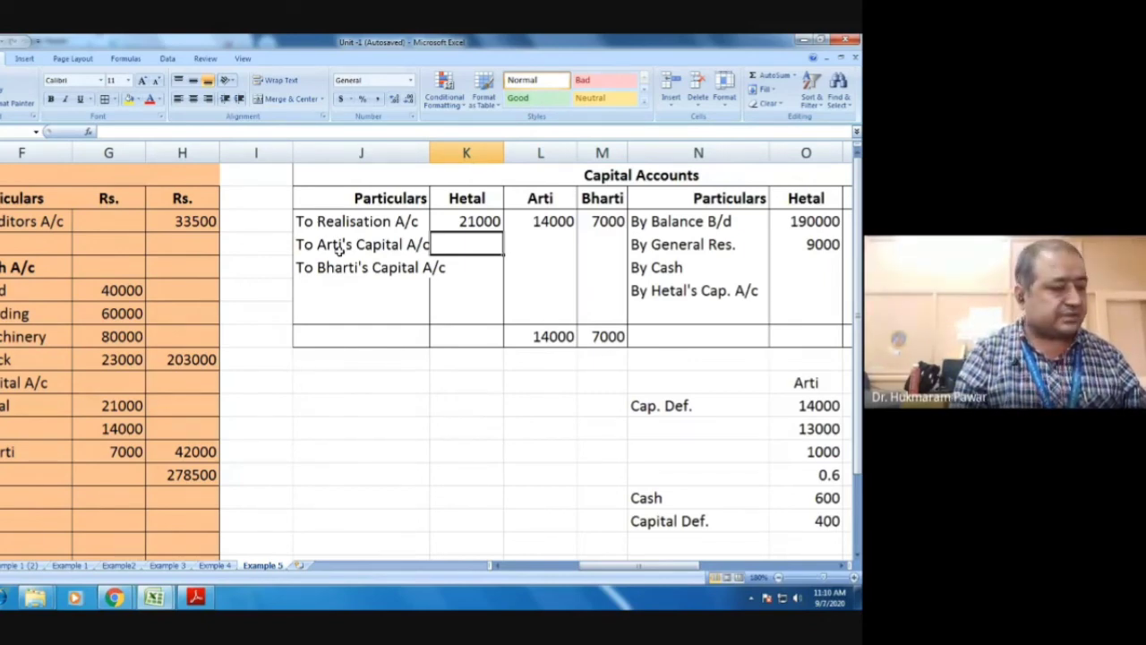
pyautogui.write('400')
pyautogui.press('Return')
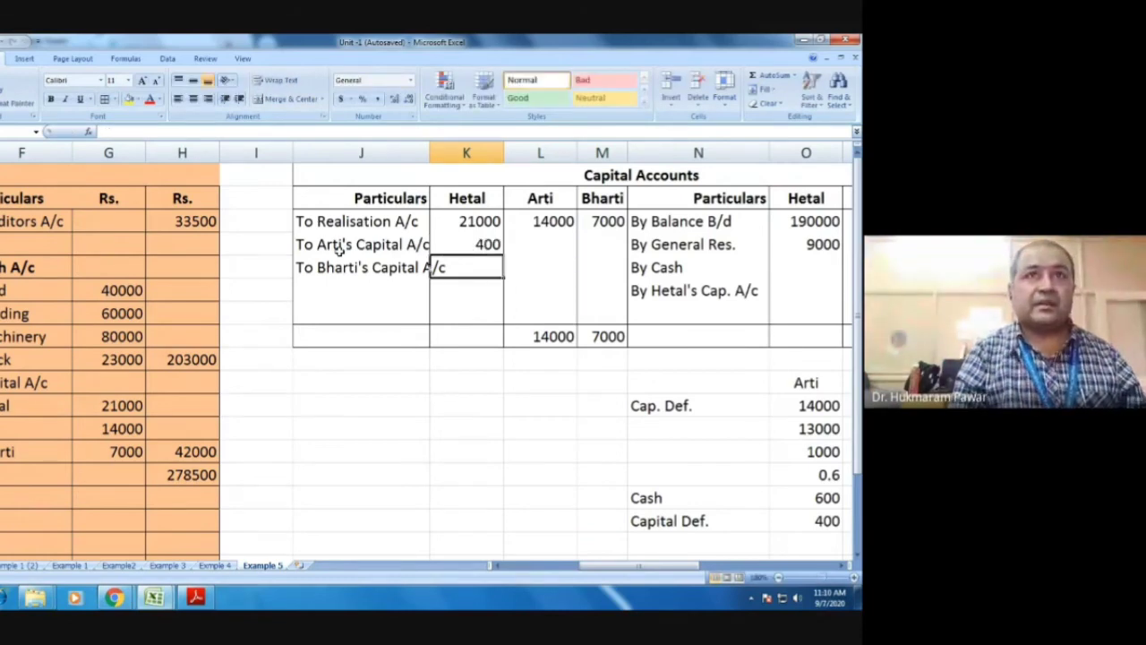
pyautogui.write('600')
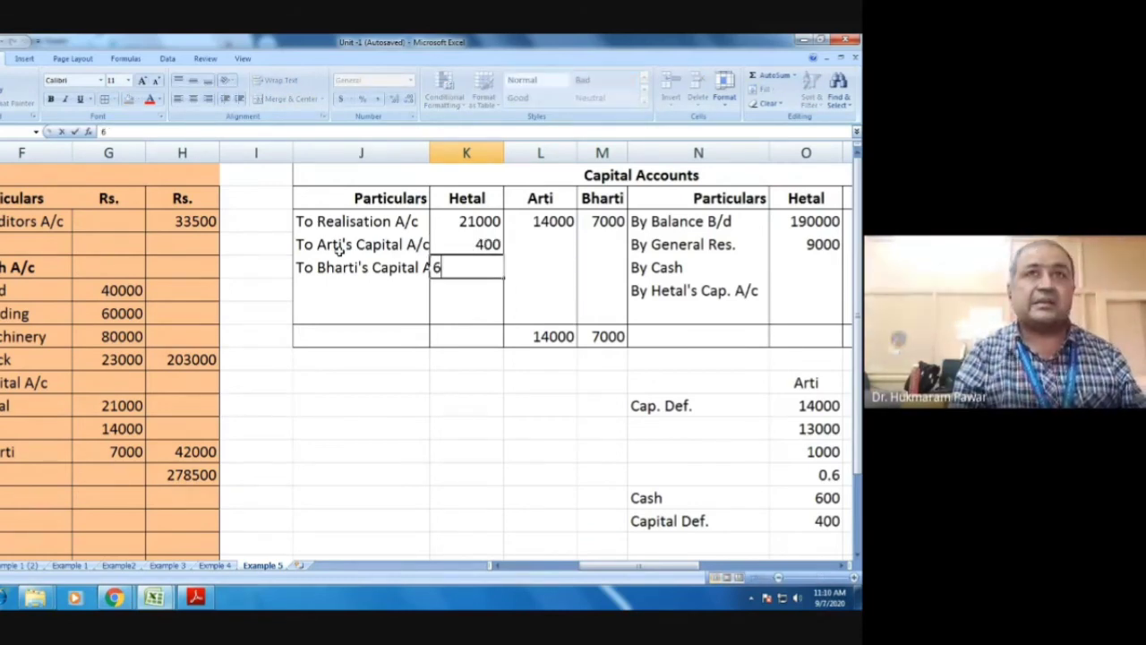
pyautogui.press('Return')
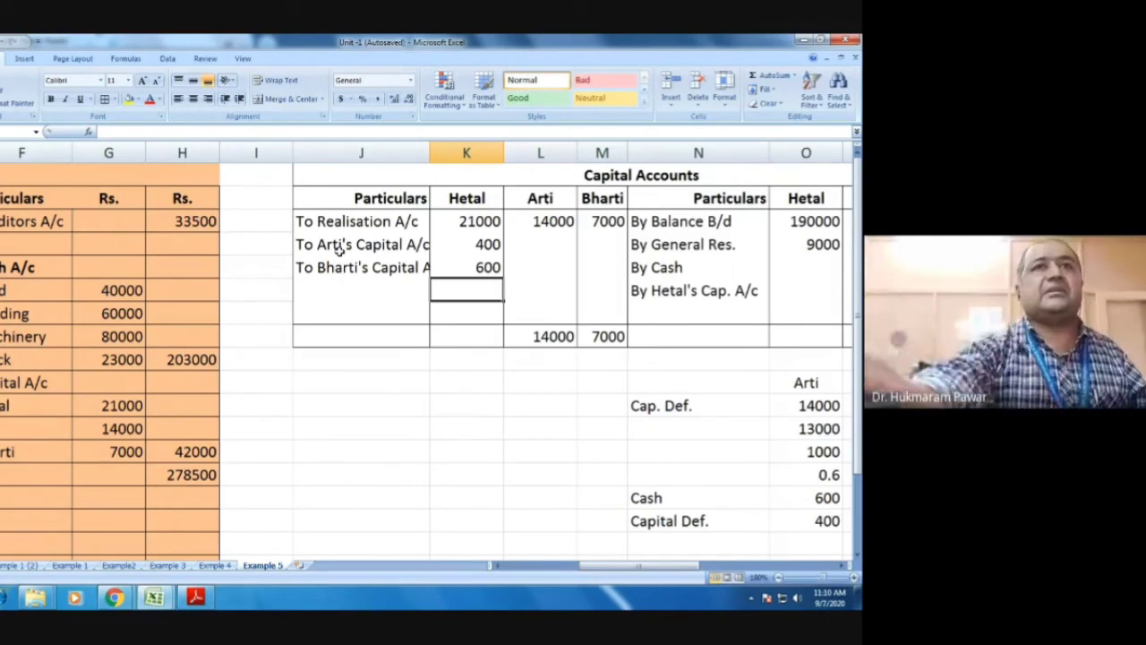
pyautogui.moveTo(429, 155); pyautogui.dragTo(456, 155)
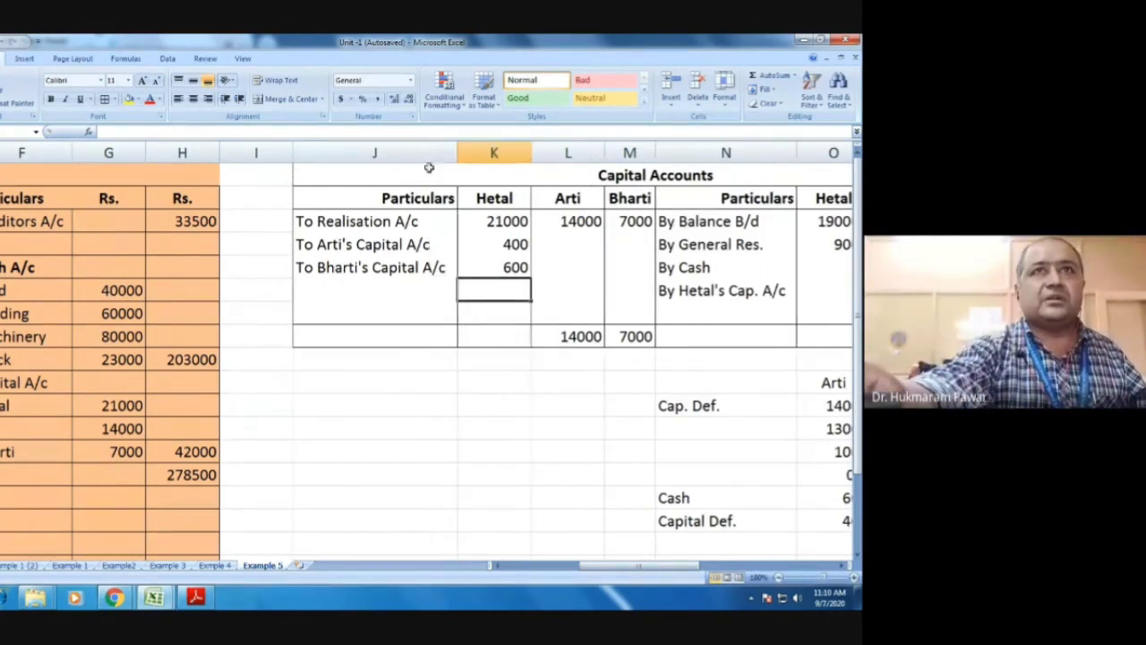
pyautogui.moveTo(632, 566); pyautogui.dragTo(677, 571)
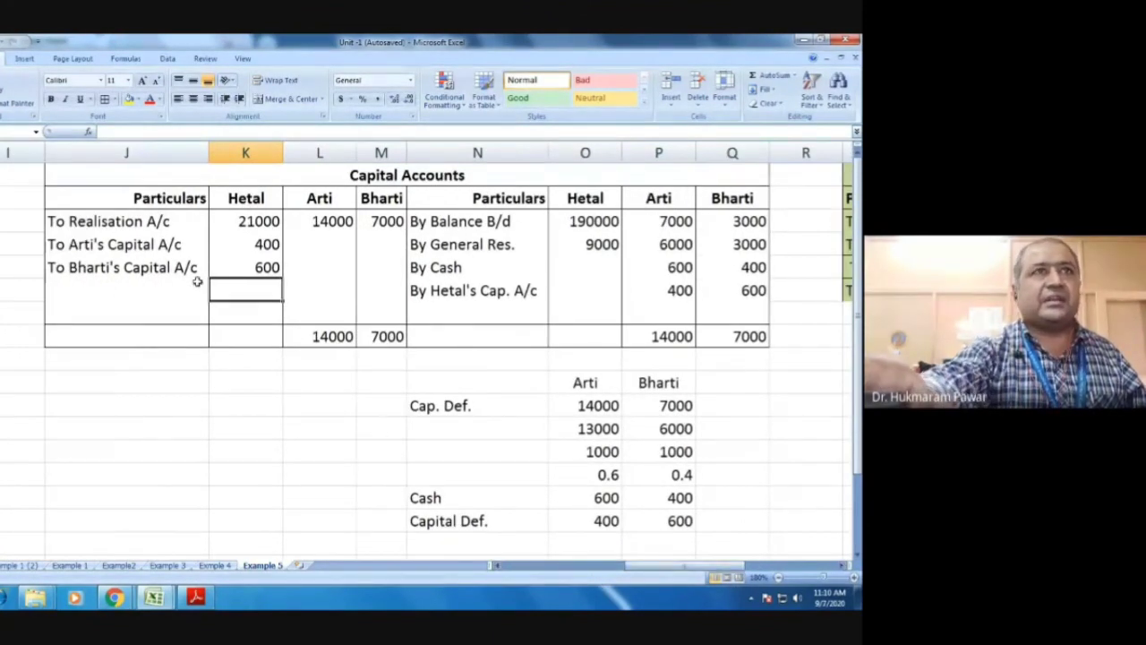
pyautogui.click(107, 244)
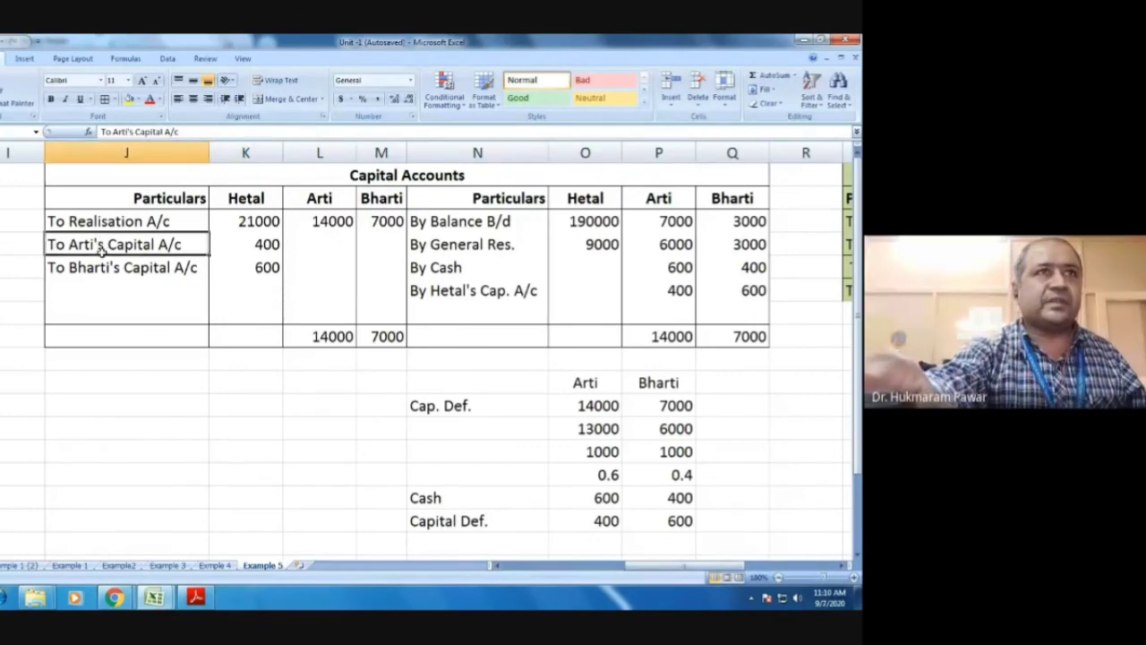
pyautogui.click(460, 291)
pyautogui.moveTo(459, 291); pyautogui.dragTo(733, 292)
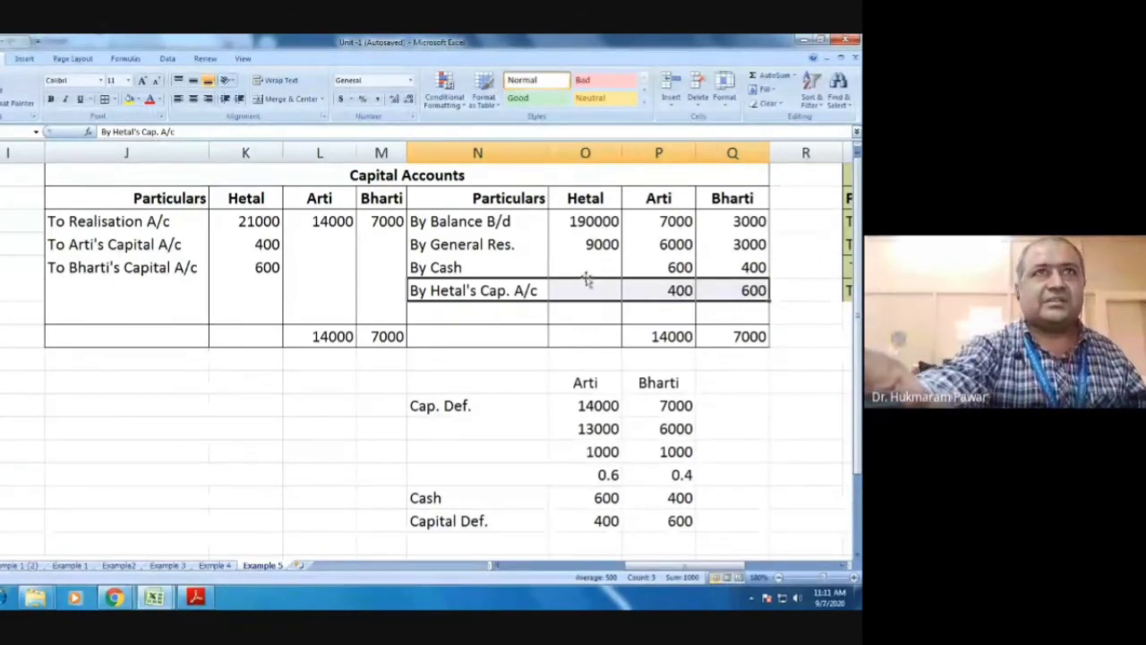
# Step: Enter 199000 as the first partner's total on both sides of the Capital Accounts, in O8 and K8
pyautogui.click(578, 339)
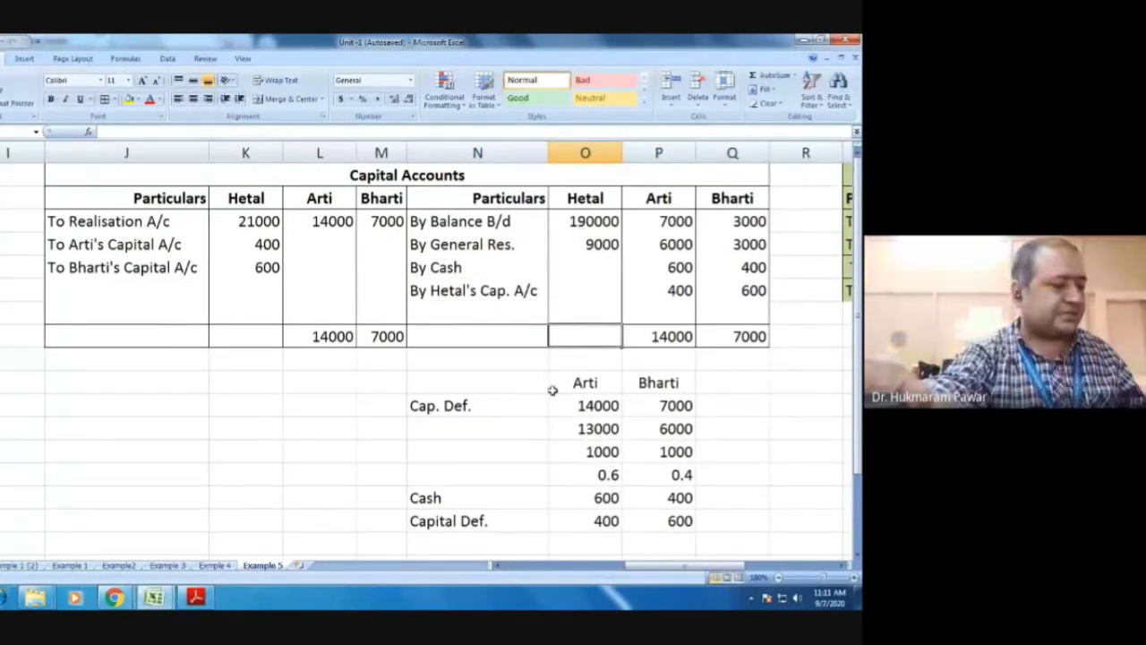
pyautogui.write('199')
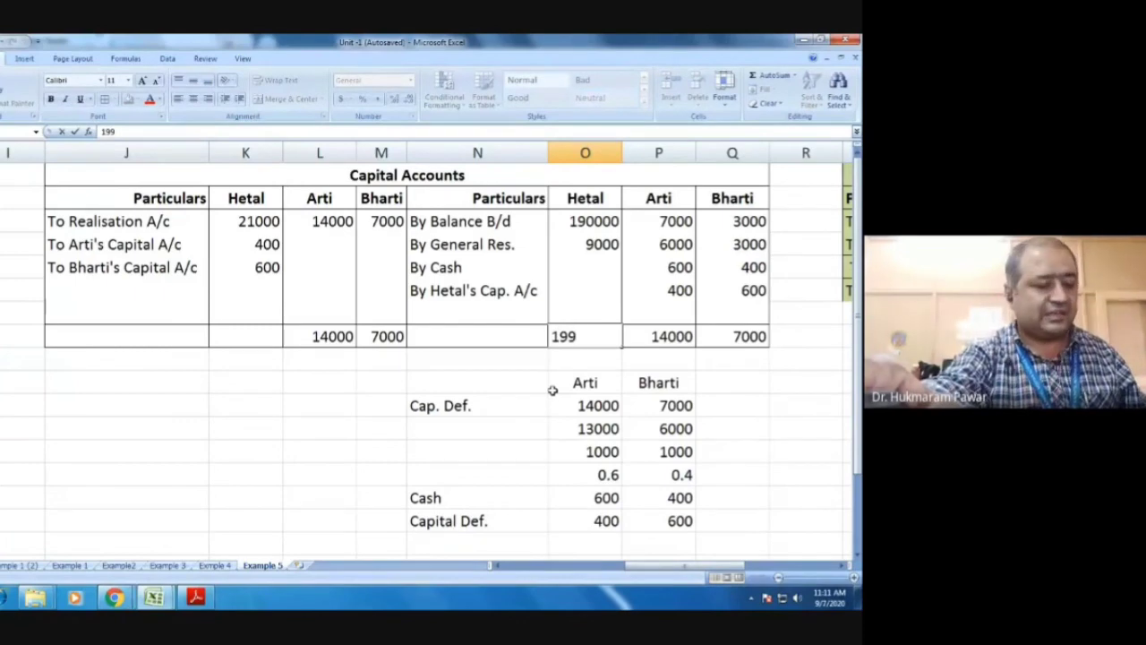
pyautogui.write('000')
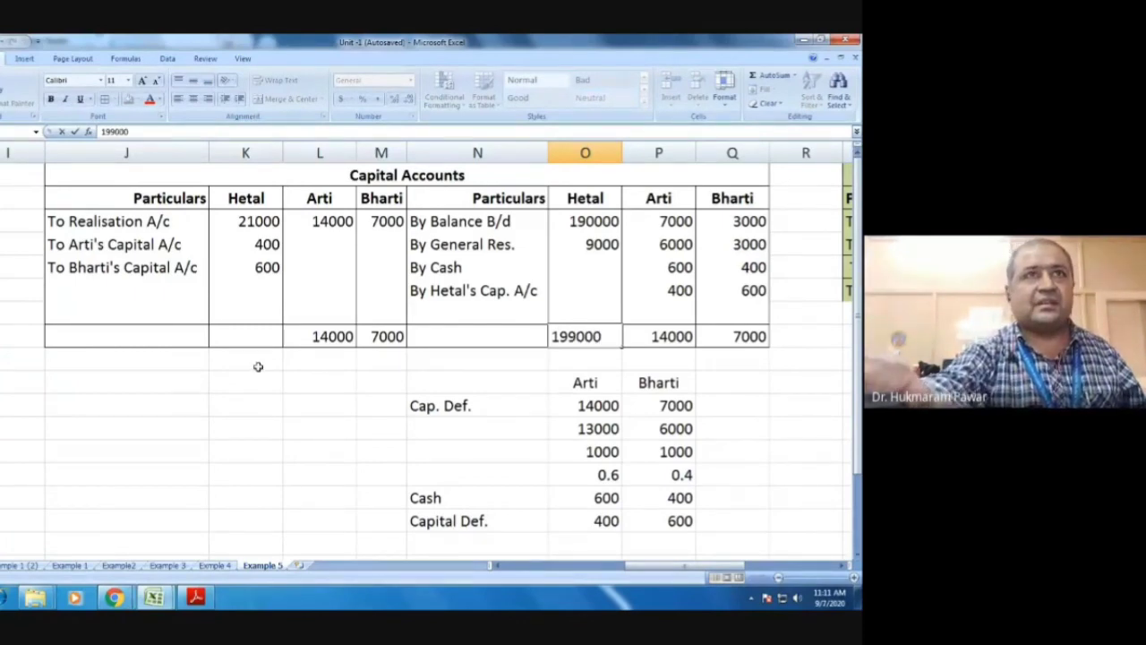
pyautogui.click(243, 337)
pyautogui.write('1')
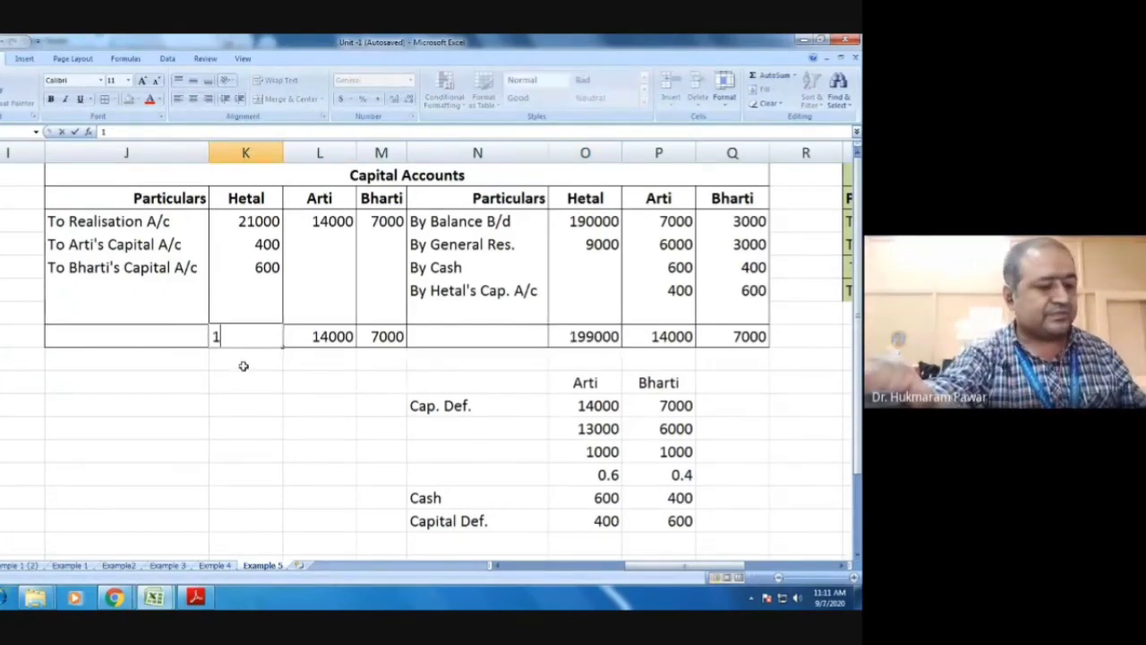
pyautogui.write('99000')
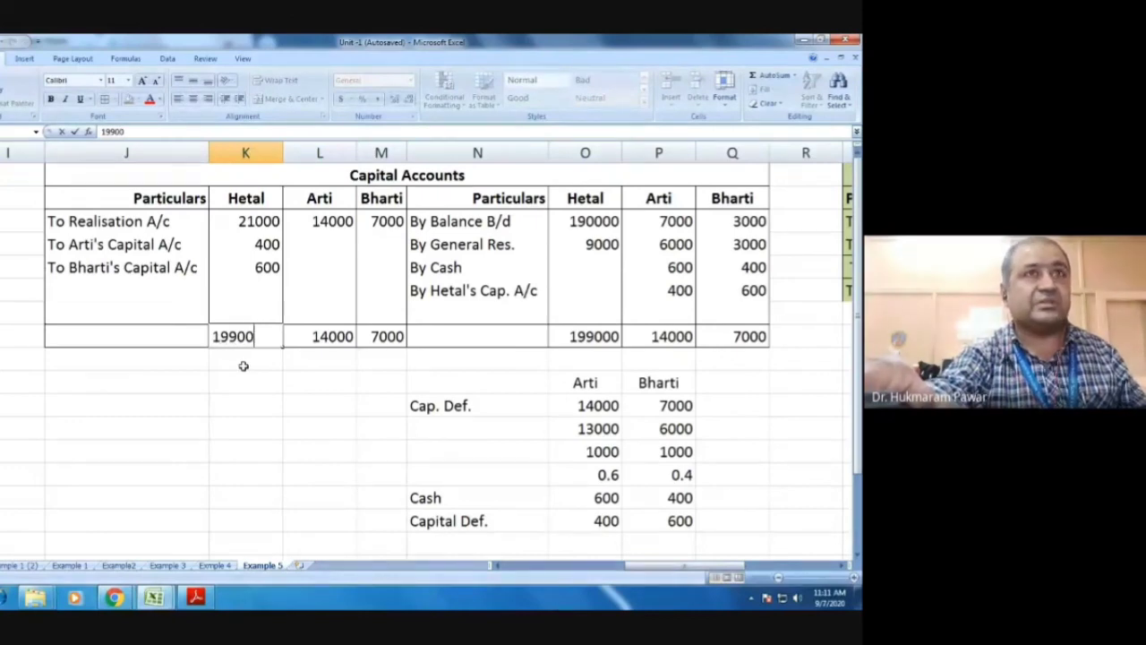
# Step: Calculate the first partner's balancing amount in K7 with the formula =K8-K3-K4-K5
pyautogui.click(266, 316)
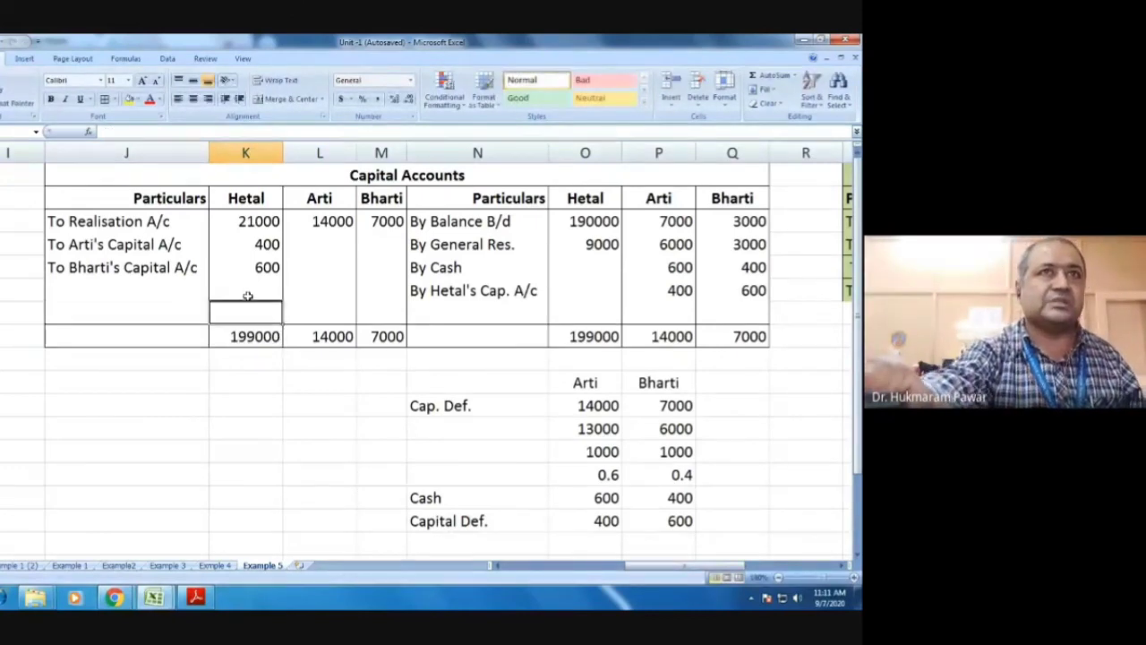
pyautogui.write('=')
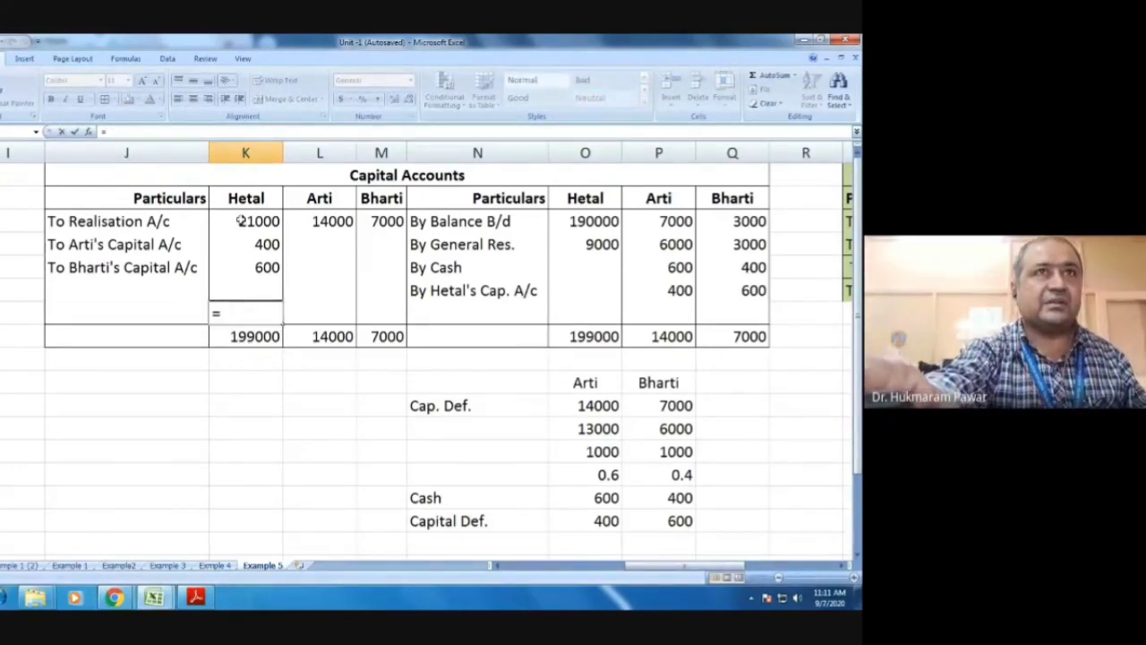
pyautogui.click(240, 221)
pyautogui.press('BackSpace')
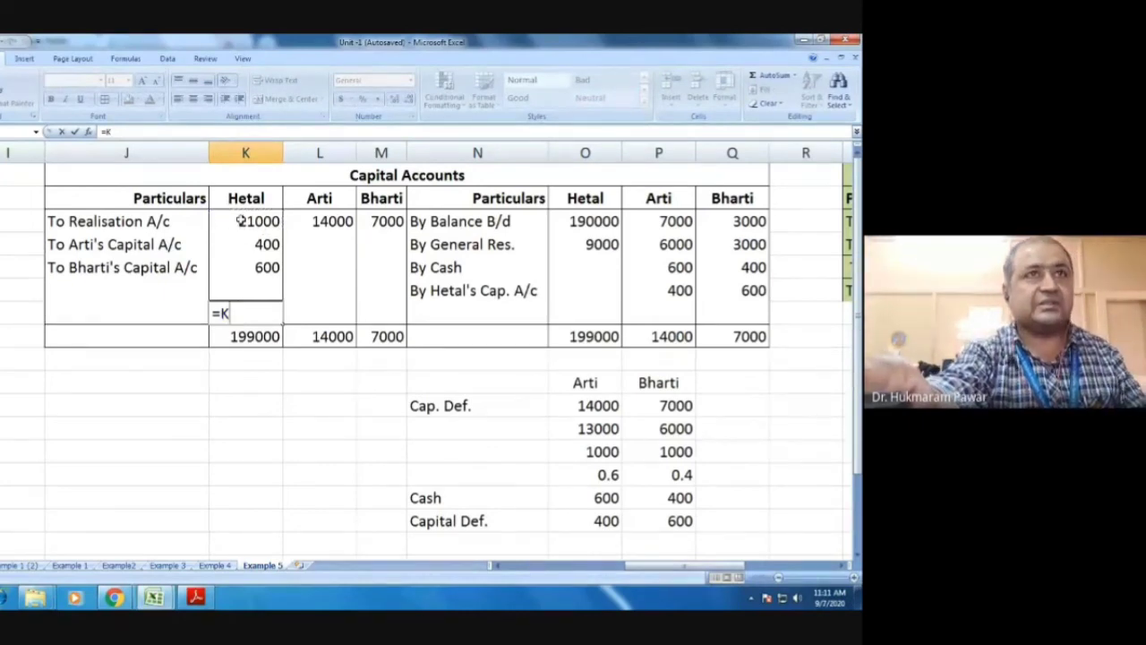
pyautogui.press('BackSpace')
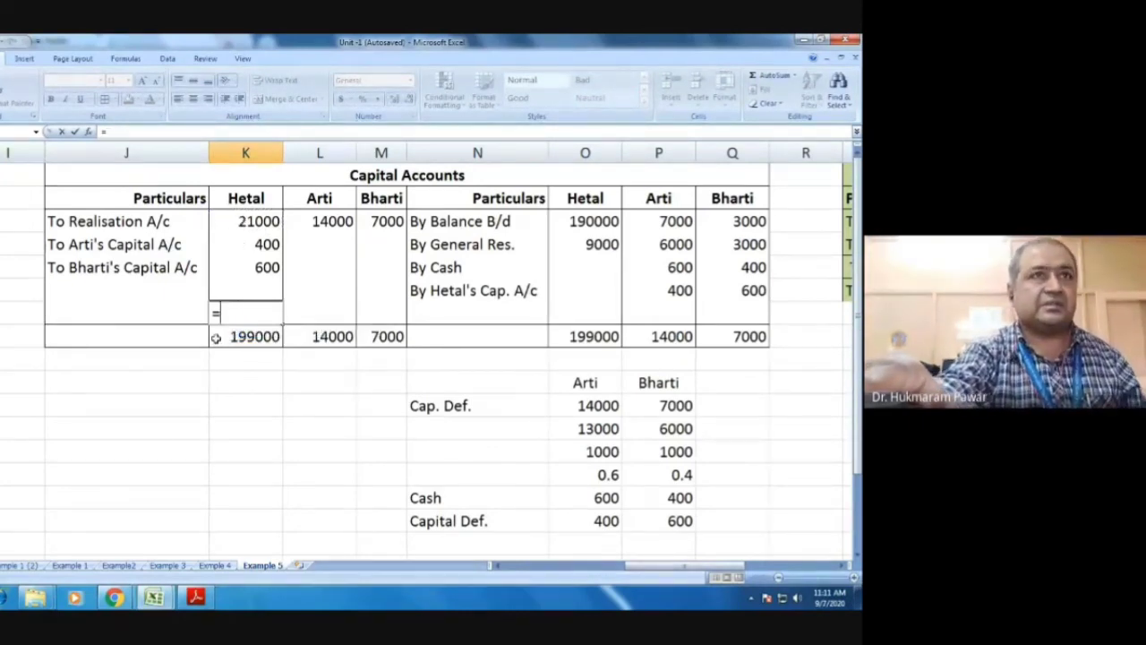
pyautogui.click(216, 337)
pyautogui.write('-')
pyautogui.click(251, 221)
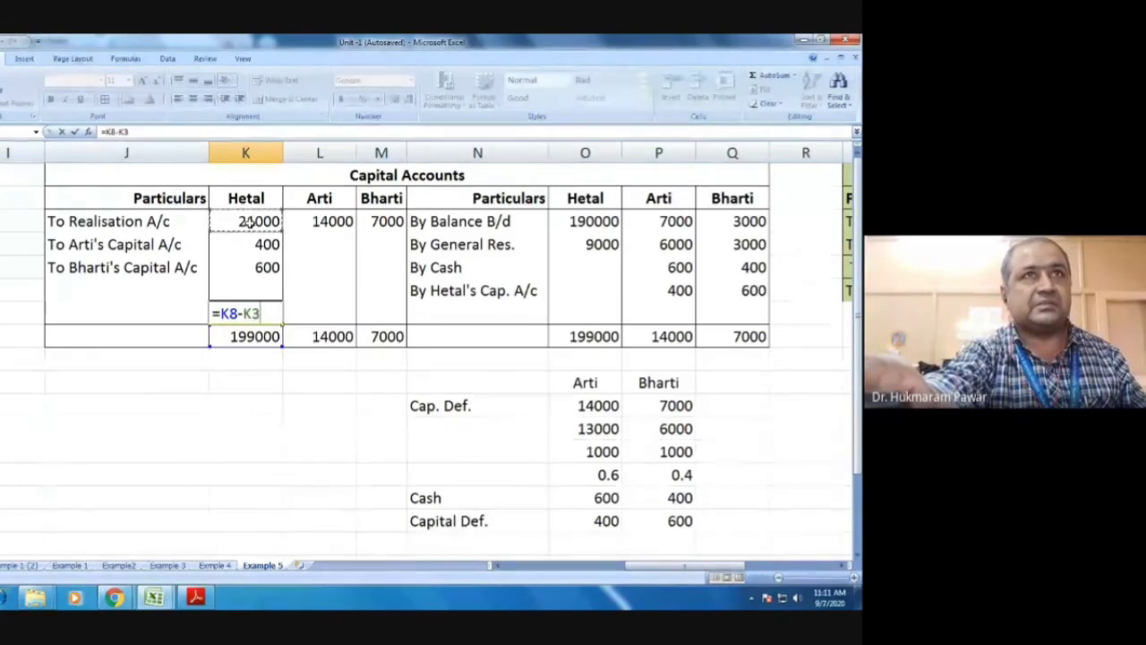
pyautogui.write('-')
pyautogui.click(249, 245)
pyautogui.write('-')
pyautogui.click(250, 268)
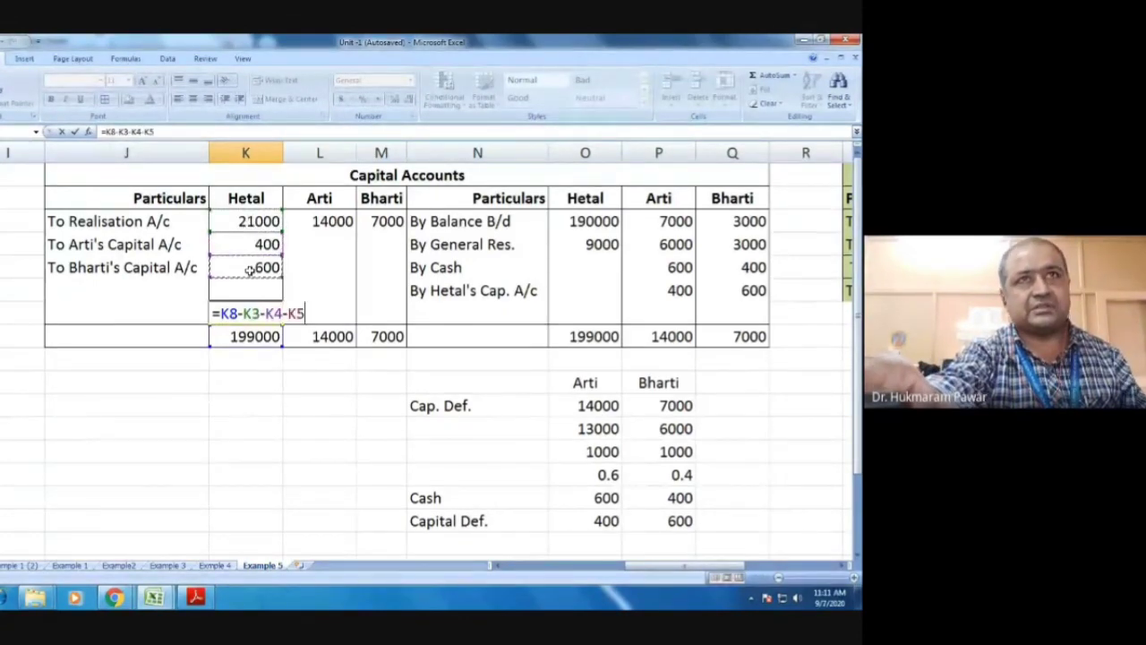
pyautogui.press('Return')
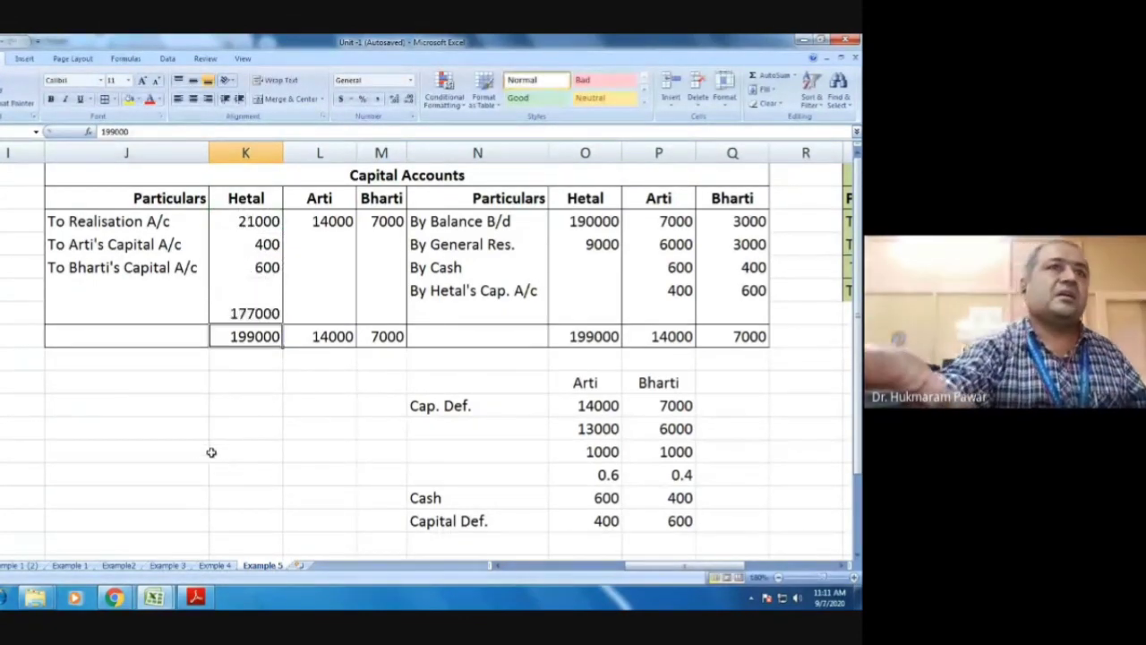
# Step: Label the balancing entry in J7 of the Capital Accounts "To Cash A/c"
pyautogui.click(125, 315)
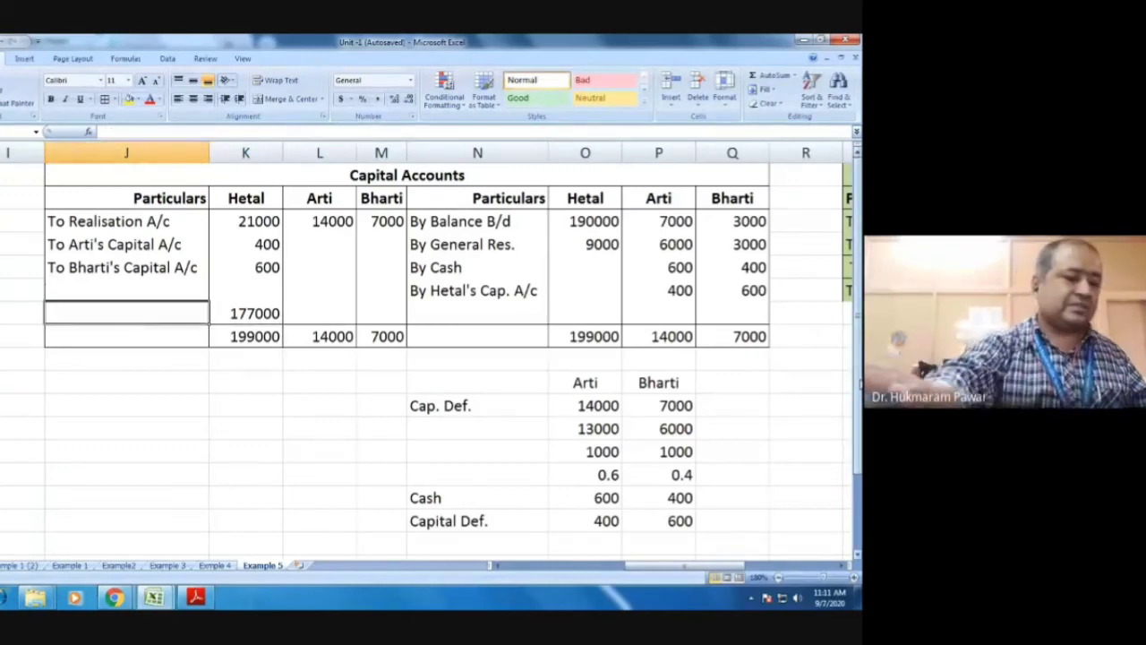
pyautogui.write('To ')
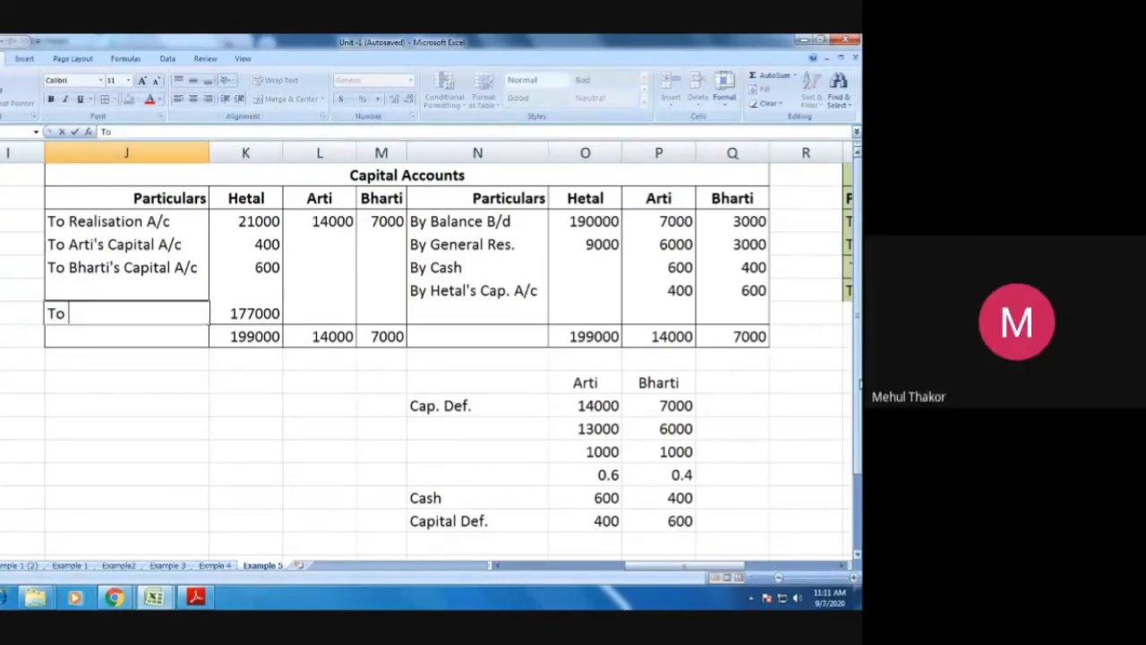
pyautogui.write('Cash A')
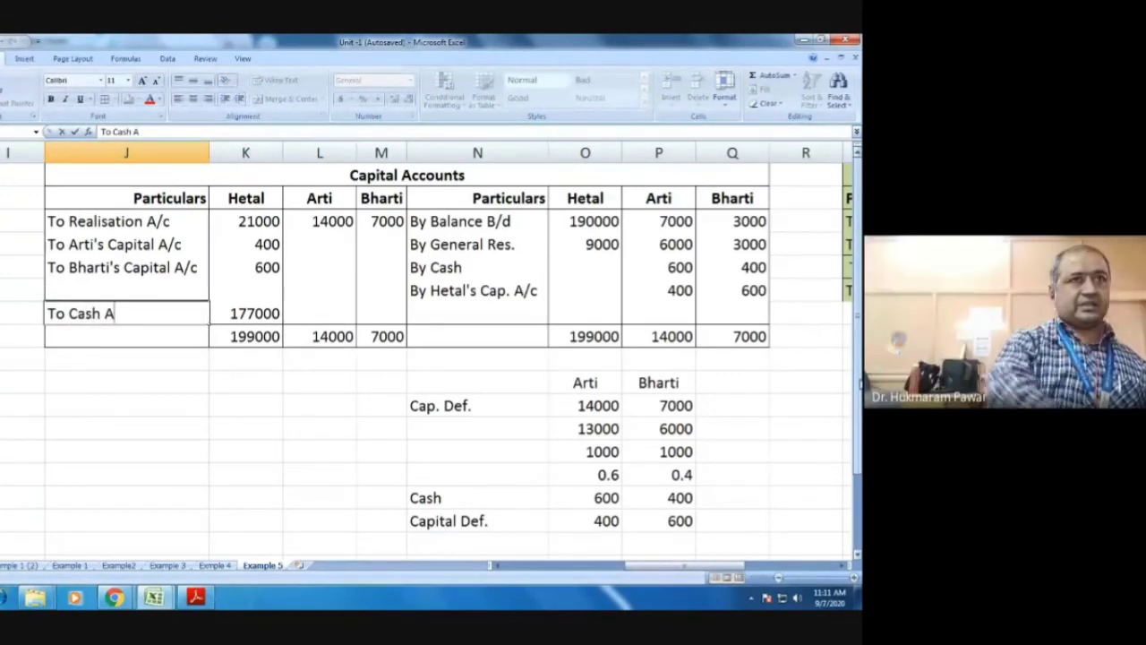
pyautogui.write('/c')
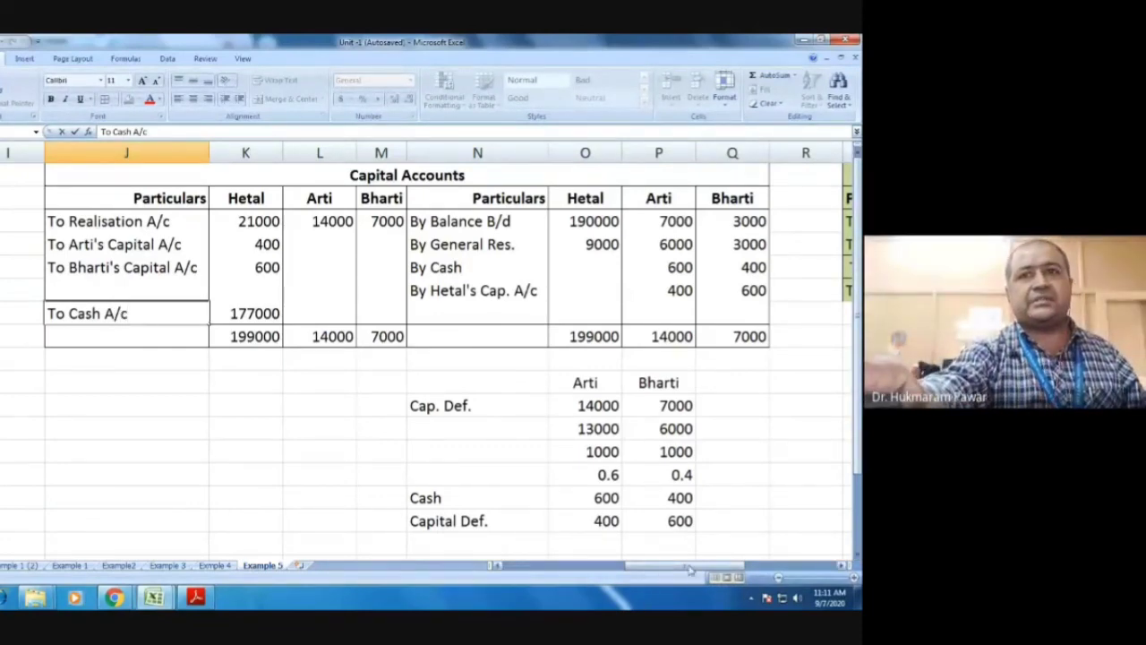
# Step: Add a credit entry label in U4 of the Cash Account with "By", the first partner's name and "Cap. A/c"
pyautogui.moveTo(691, 565); pyautogui.dragTo(810, 570)
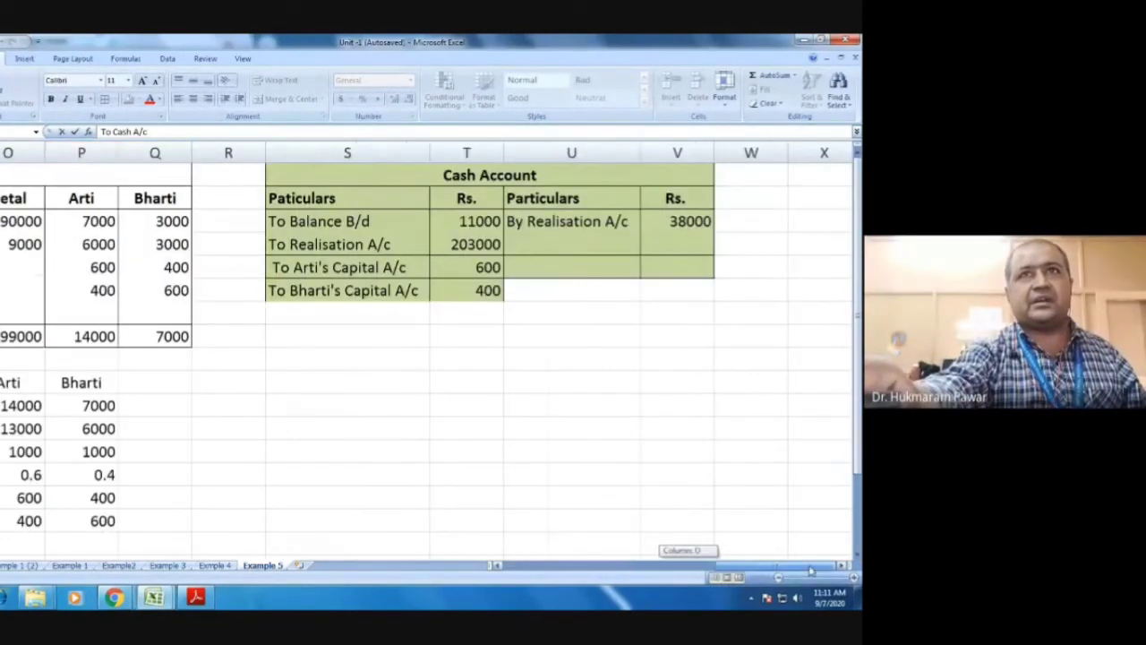
pyautogui.click(524, 244)
pyautogui.write('By ')
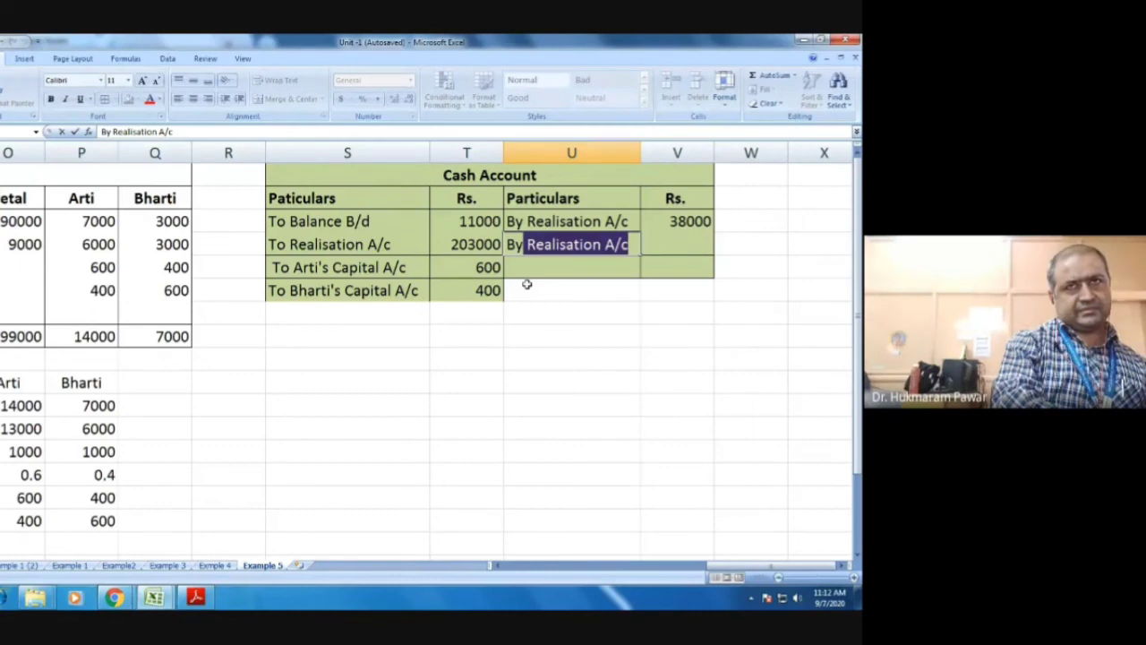
pyautogui.write('Hw')
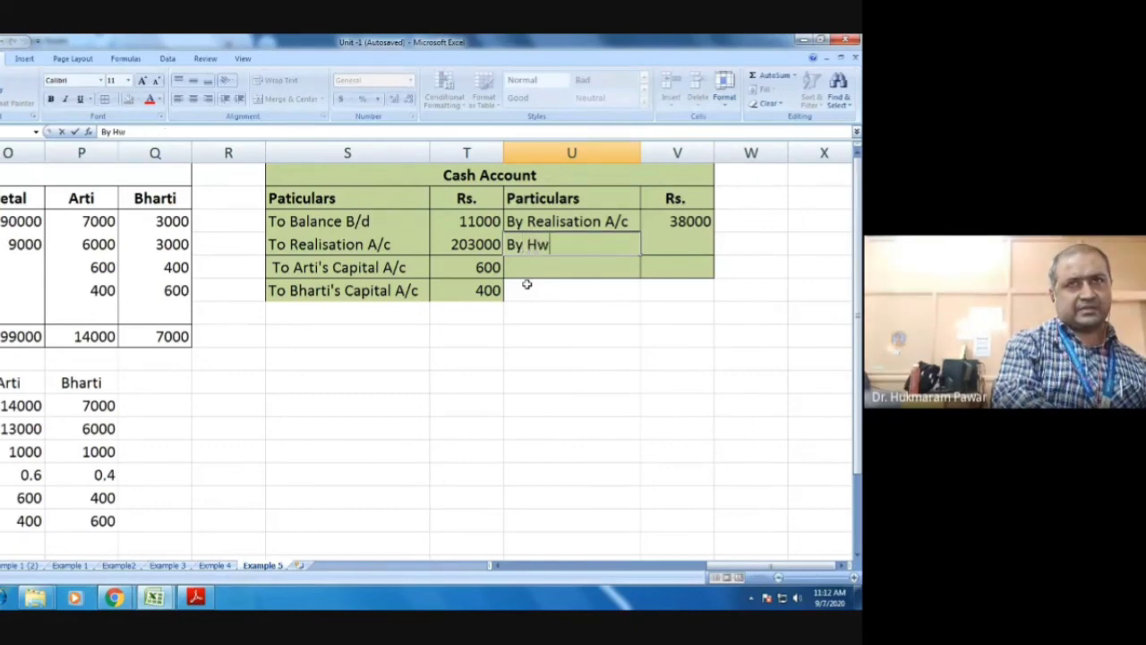
pyautogui.press('BackSpace')
pyautogui.write('w')
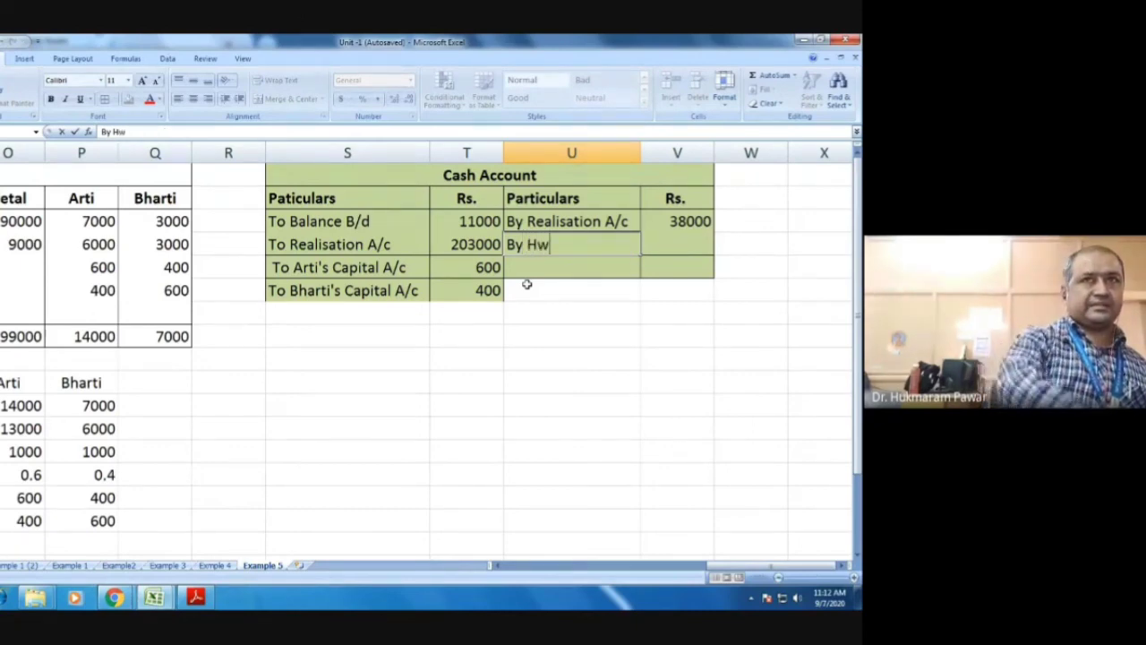
pyautogui.press('BackSpace')
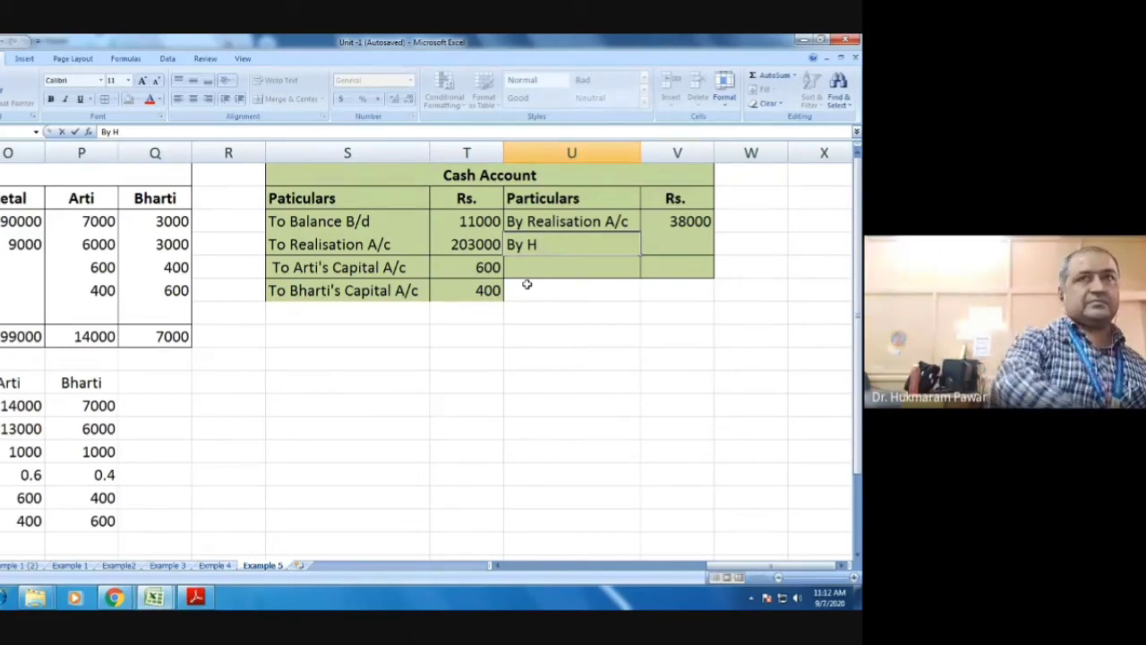
pyautogui.write('ertal')
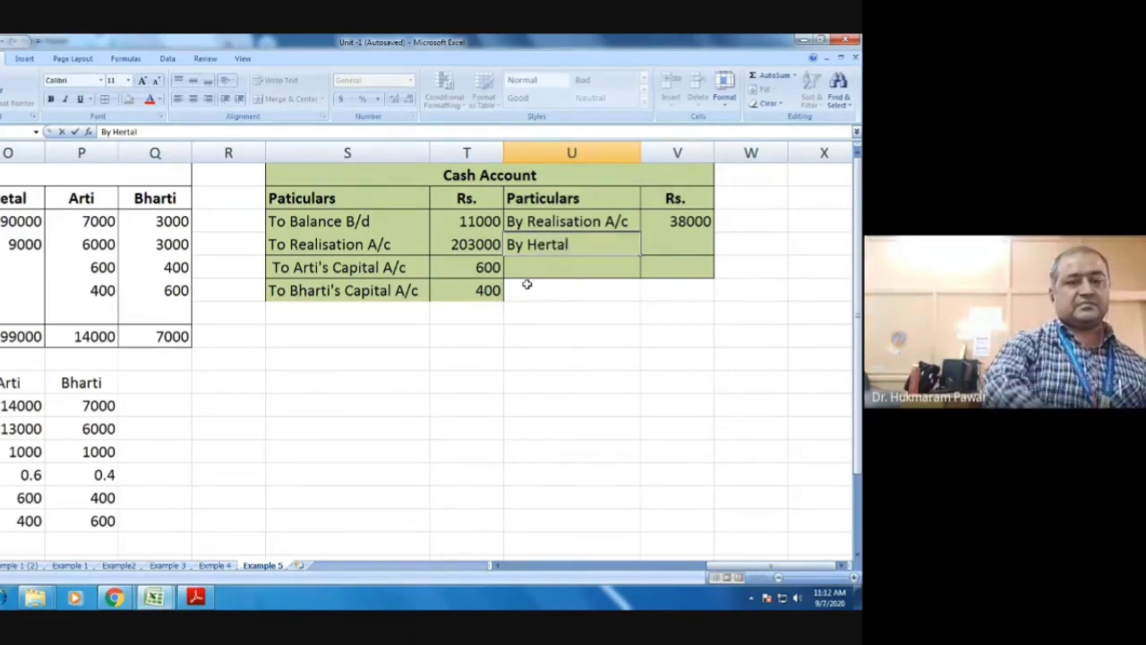
pyautogui.press('BackSpace')
pyautogui.press('BackSpace')
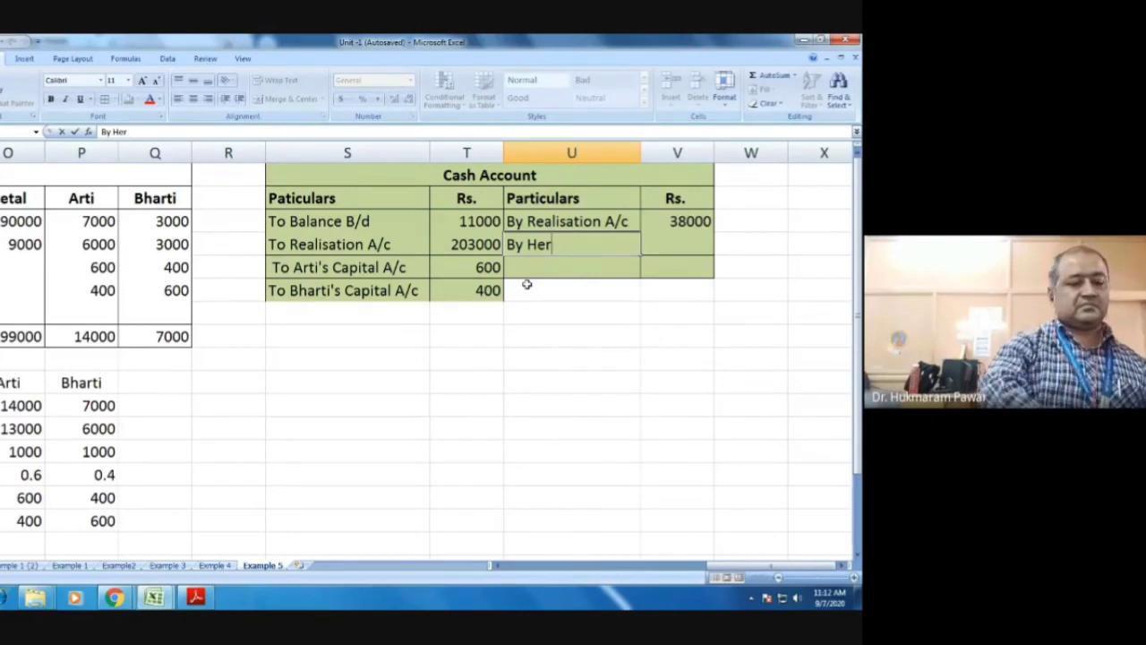
pyautogui.write('tal')
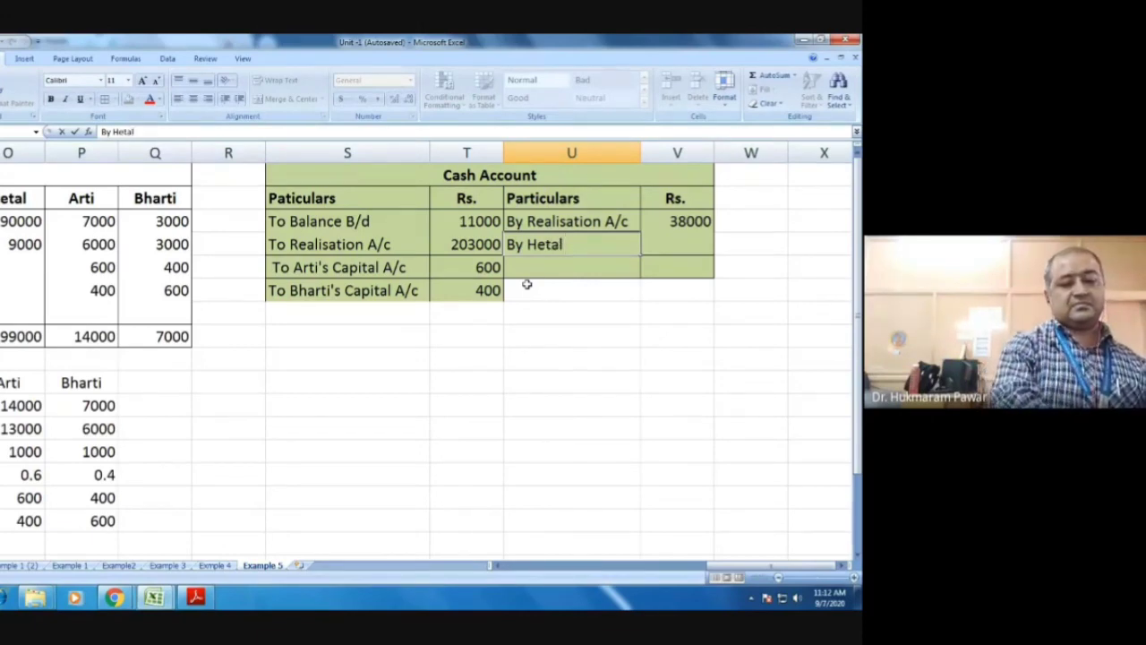
pyautogui.write("'s Ca")
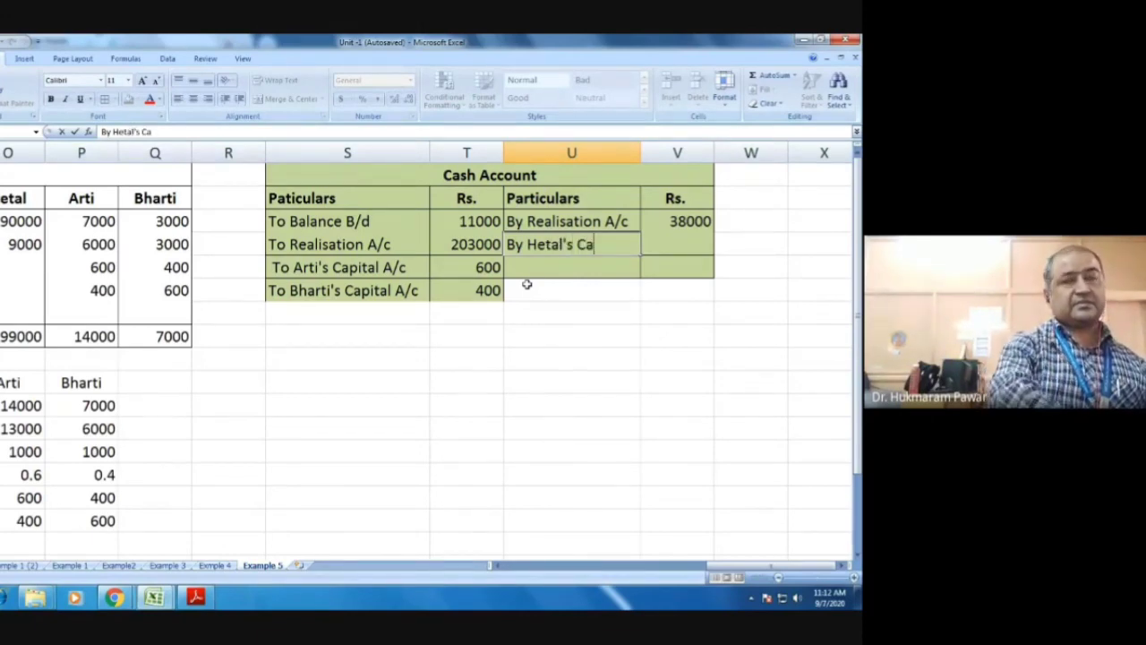
pyautogui.write('p. a')
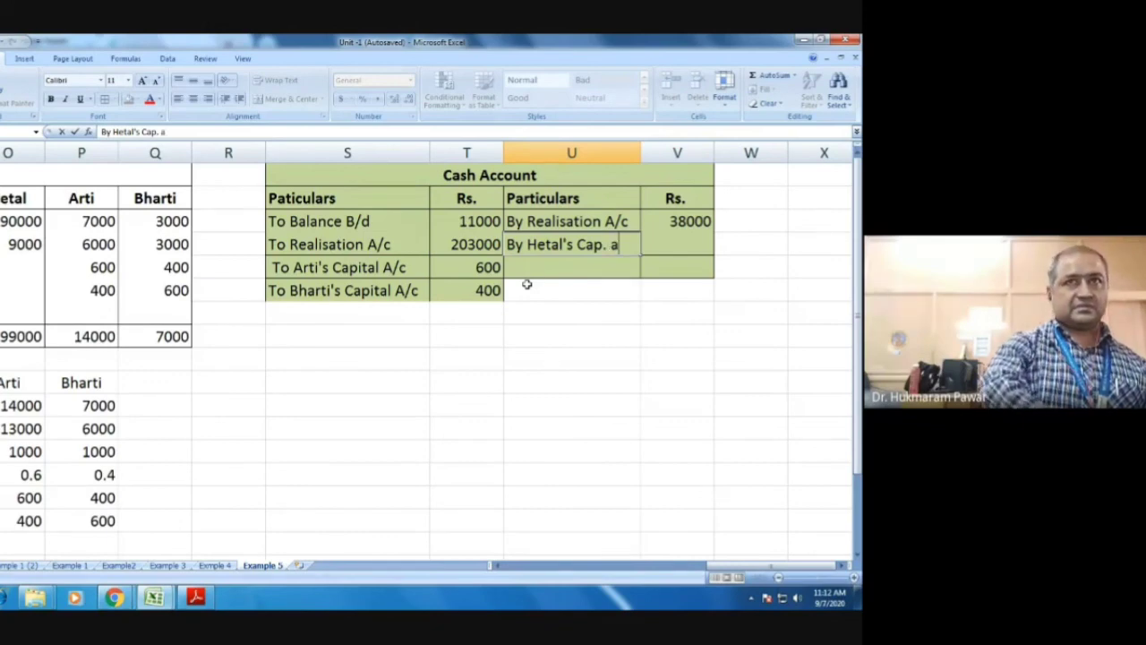
pyautogui.write('/')
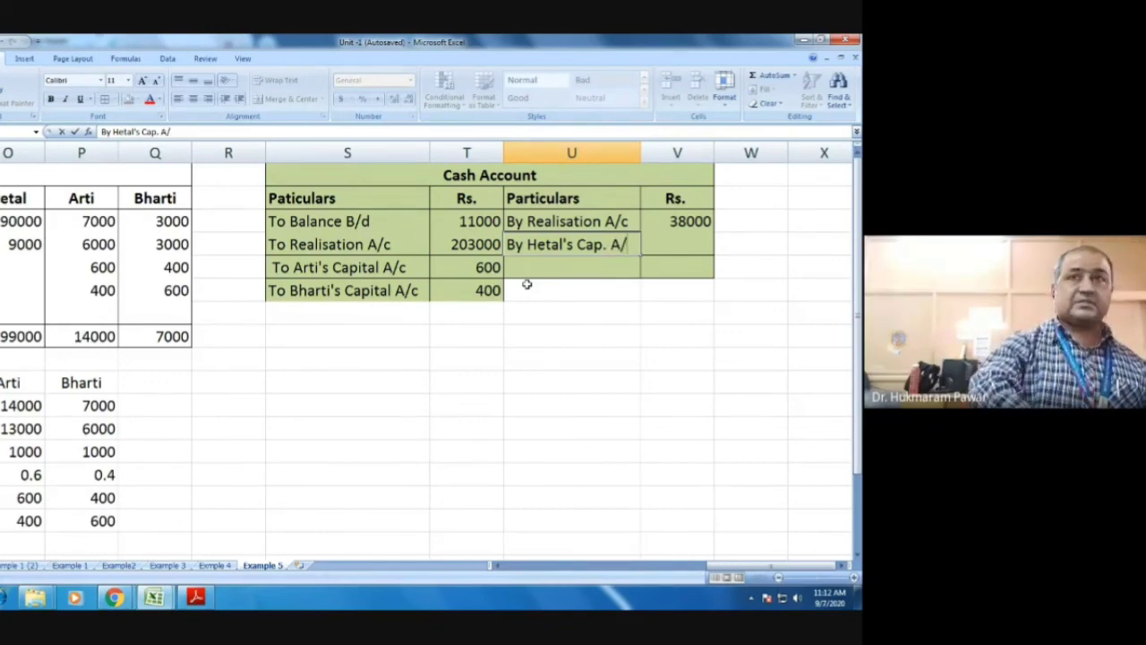
pyautogui.write('c')
pyautogui.press('Tab')
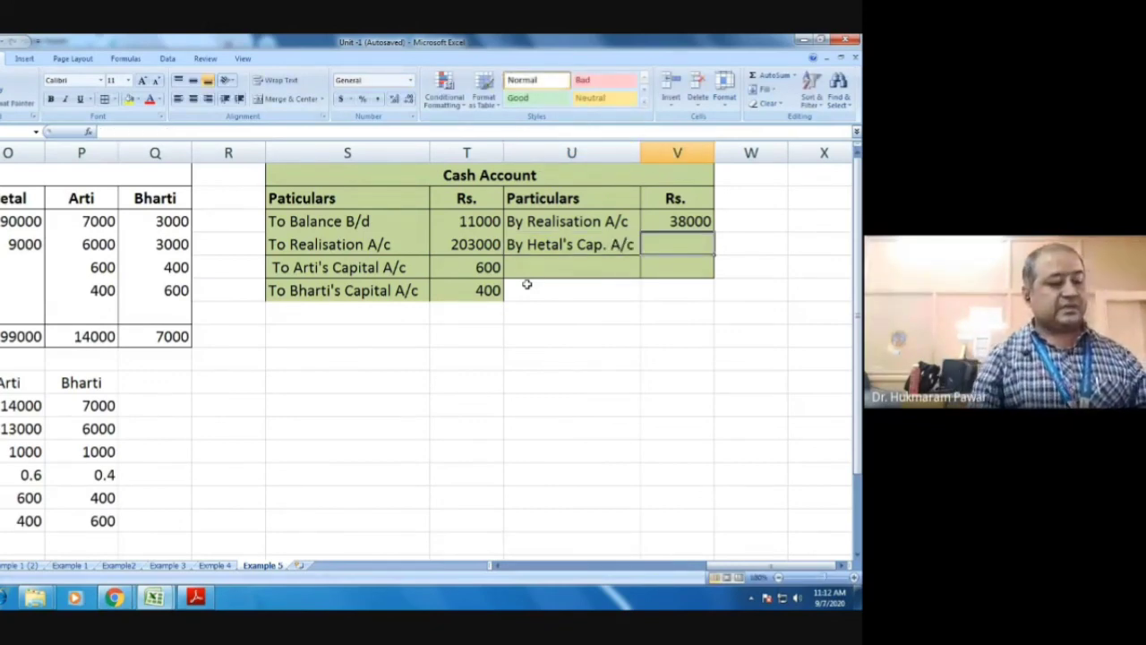
# Step: Enter 177000 in V4 as the cash paid to the first partner
pyautogui.write('177')
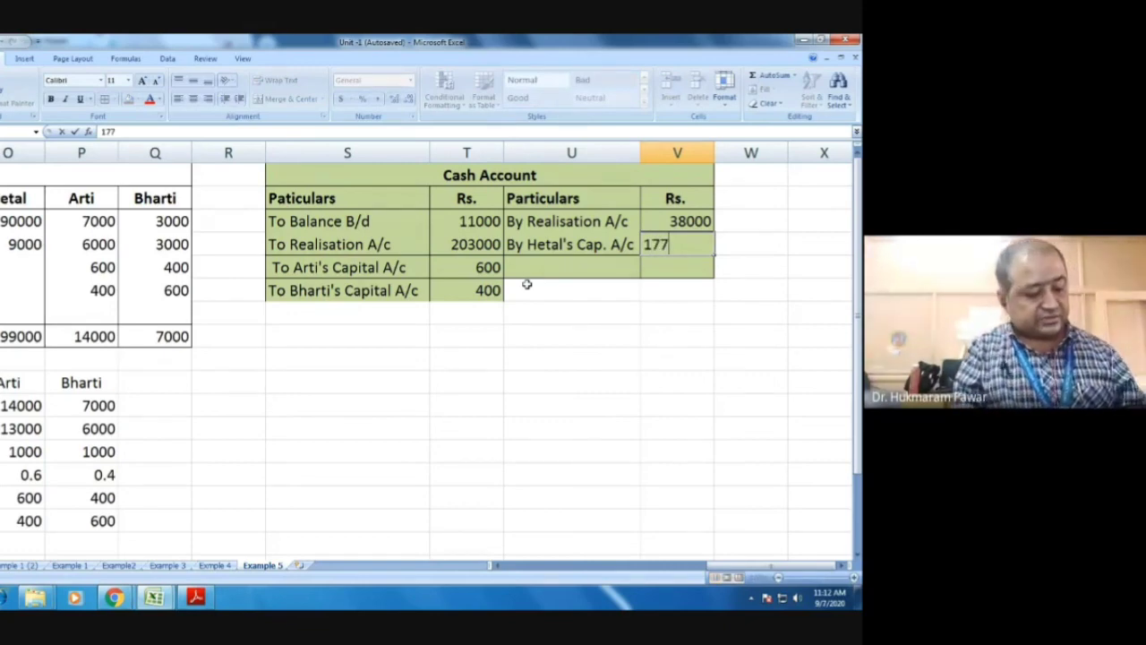
pyautogui.write('000')
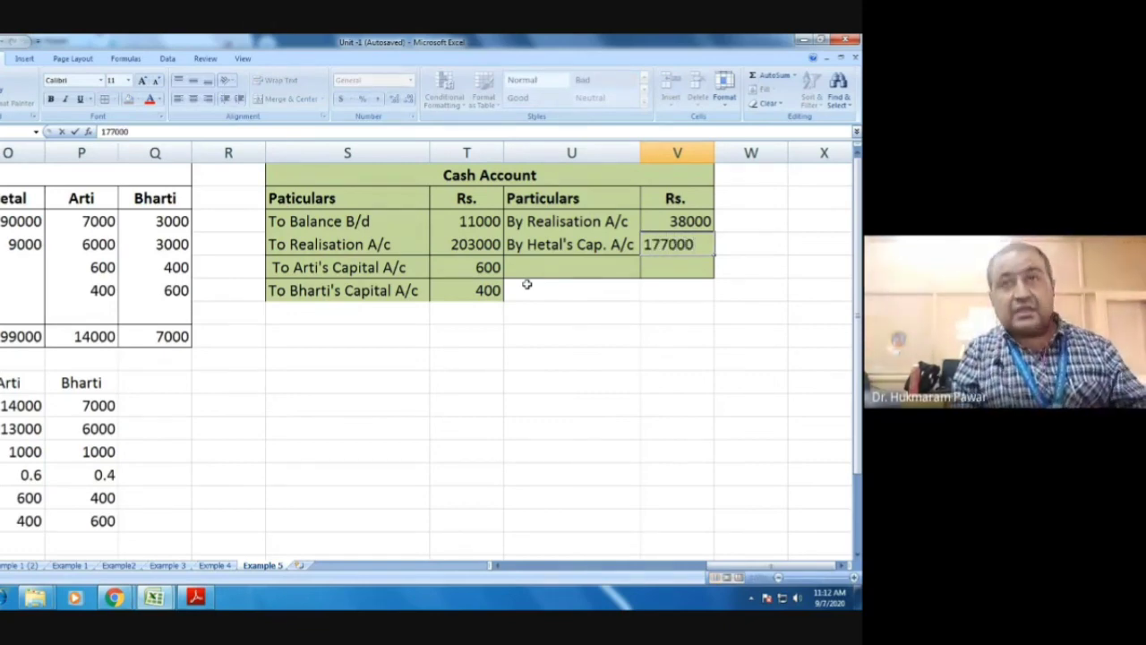
pyautogui.press('Return')
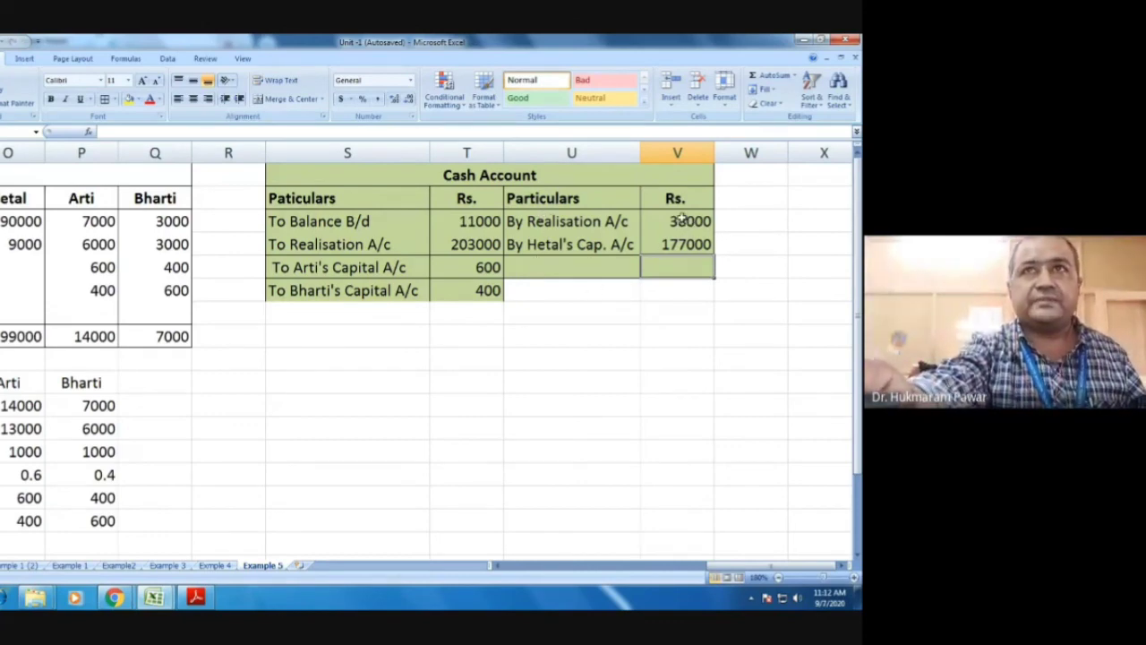
# Step: Total the credit side of the Cash Account over V3:V8 with AutoSum
pyautogui.moveTo(681, 220); pyautogui.dragTo(680, 327)
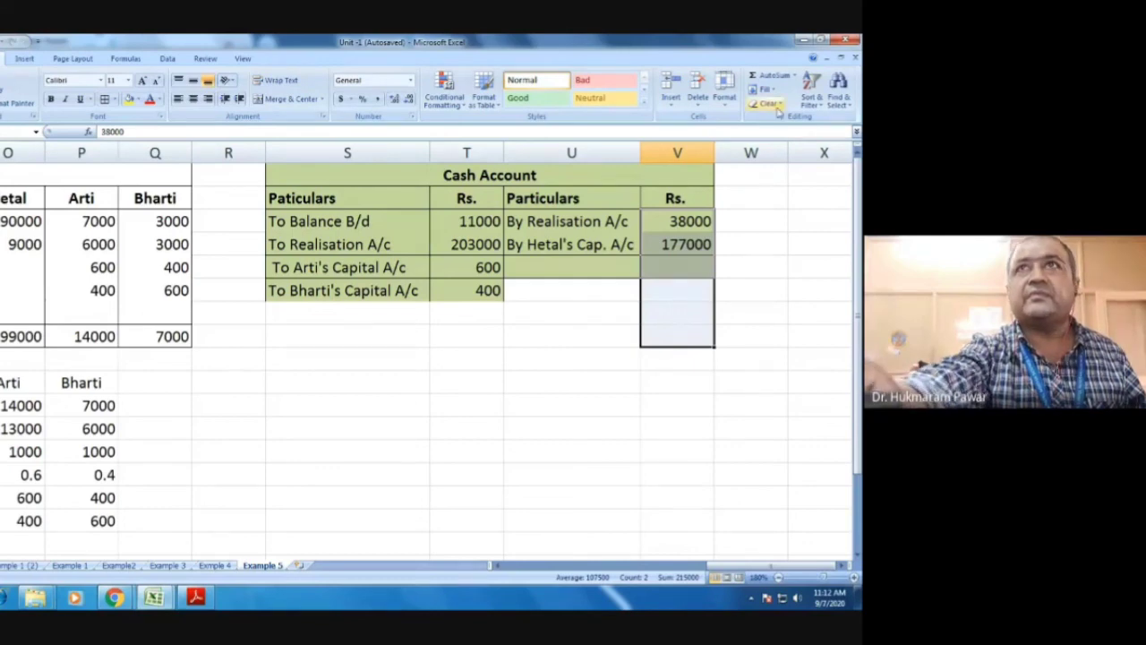
pyautogui.click(772, 77)
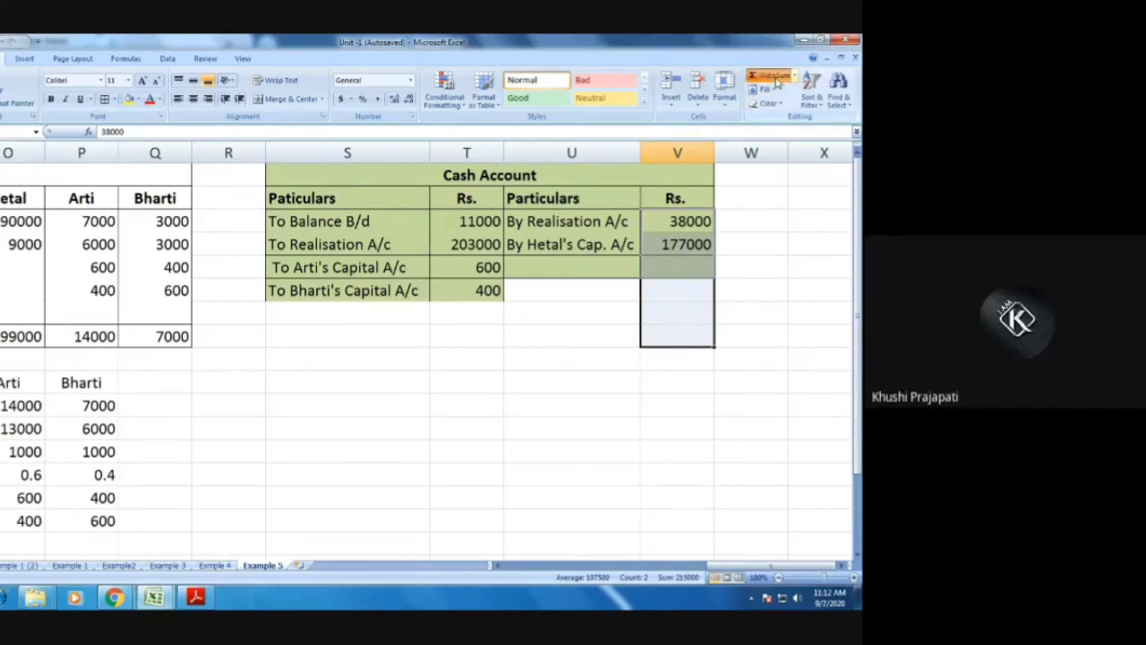
# Step: Move the Cash Account's credit total up from V8 to V7 and dismiss the resulting warning and help window
pyautogui.click(677, 335)
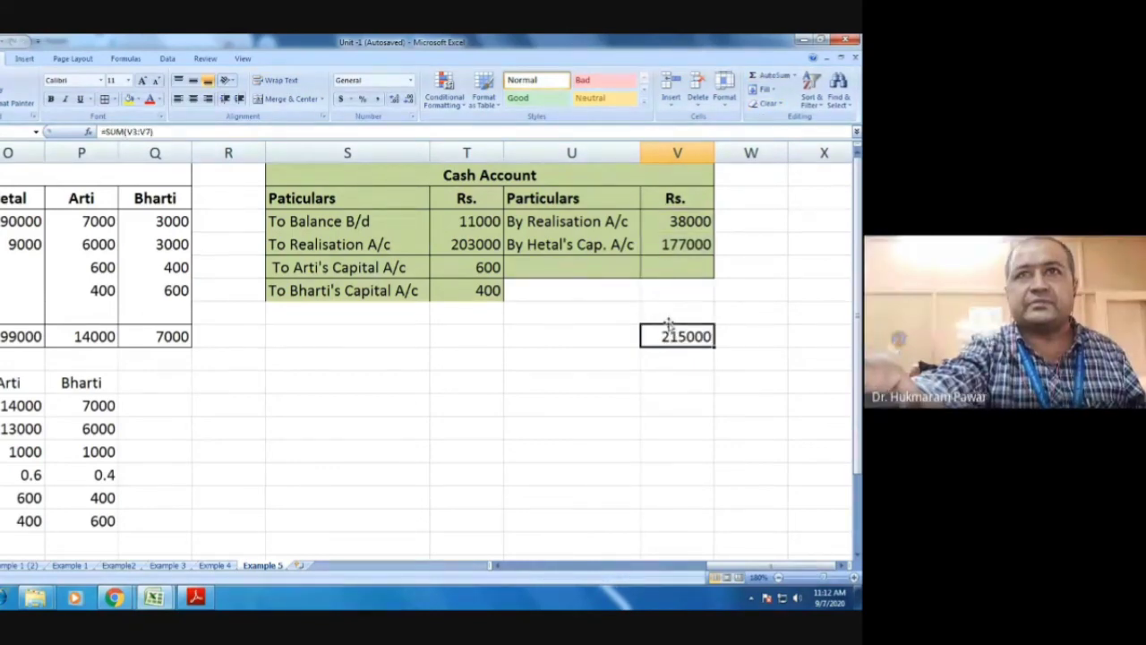
pyautogui.moveTo(669, 324); pyautogui.dragTo(670, 303)
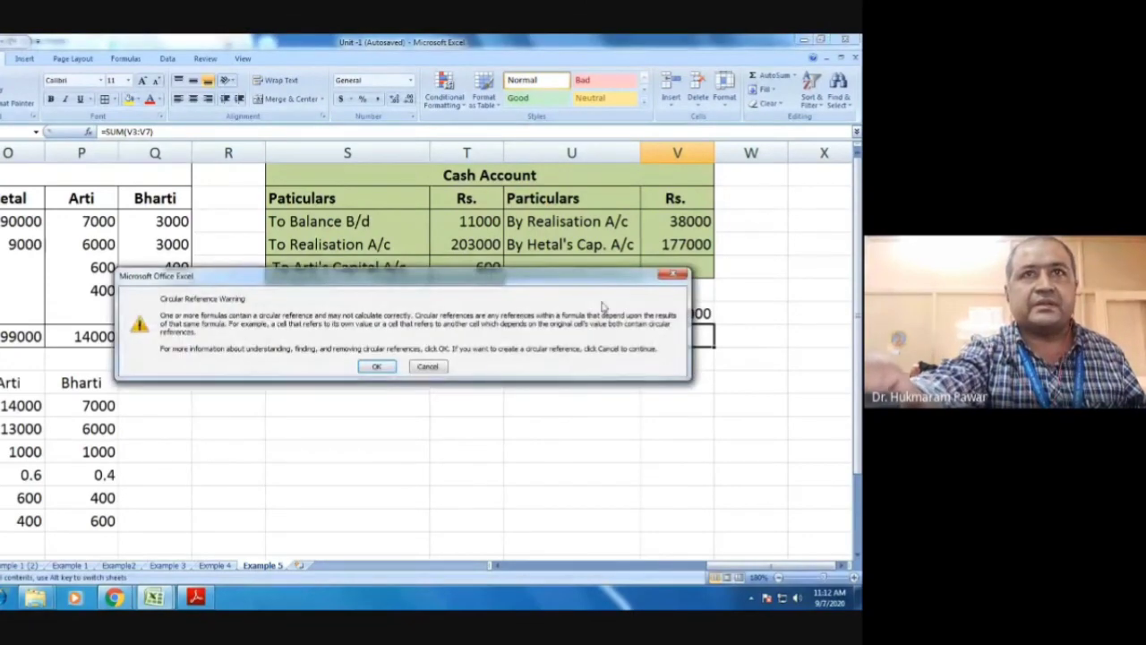
pyautogui.click(376, 367)
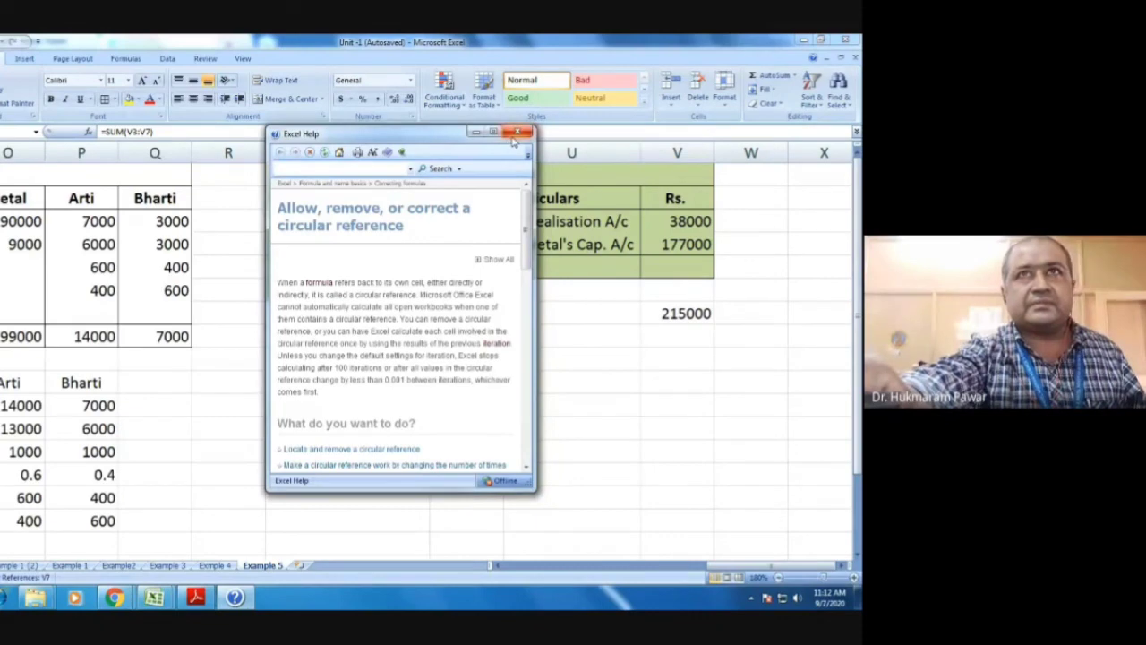
pyautogui.click(518, 132)
# Step: Total the debit side of the Cash Account, T3:T6, into T7 with AutoSum
pyautogui.click(452, 313)
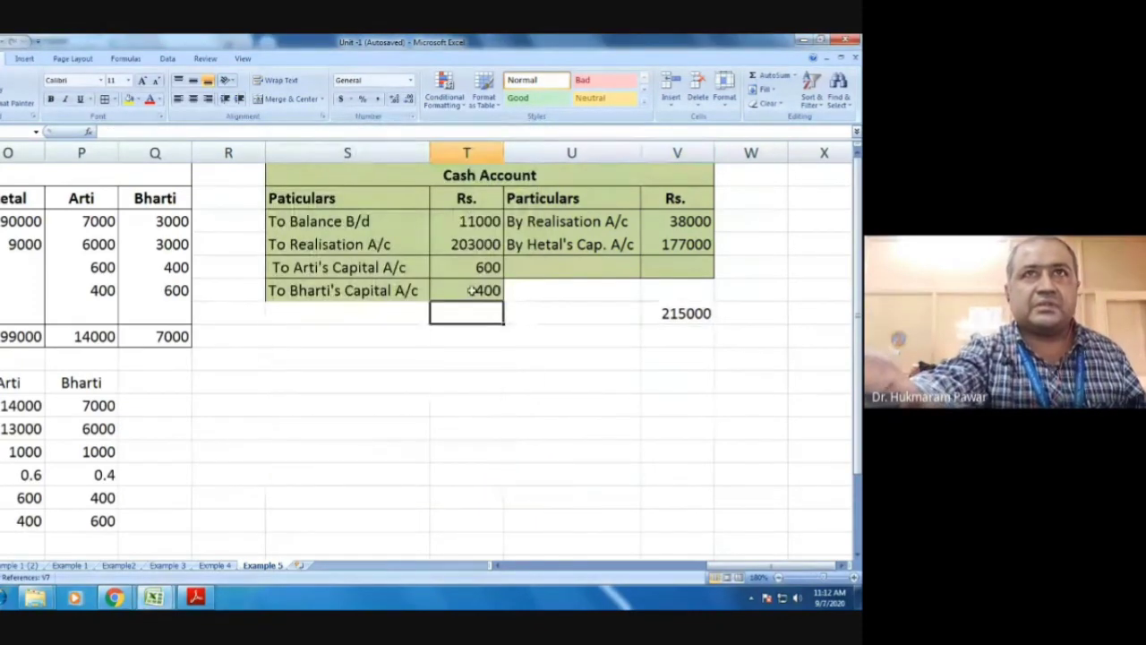
pyautogui.moveTo(464, 221); pyautogui.dragTo(467, 283)
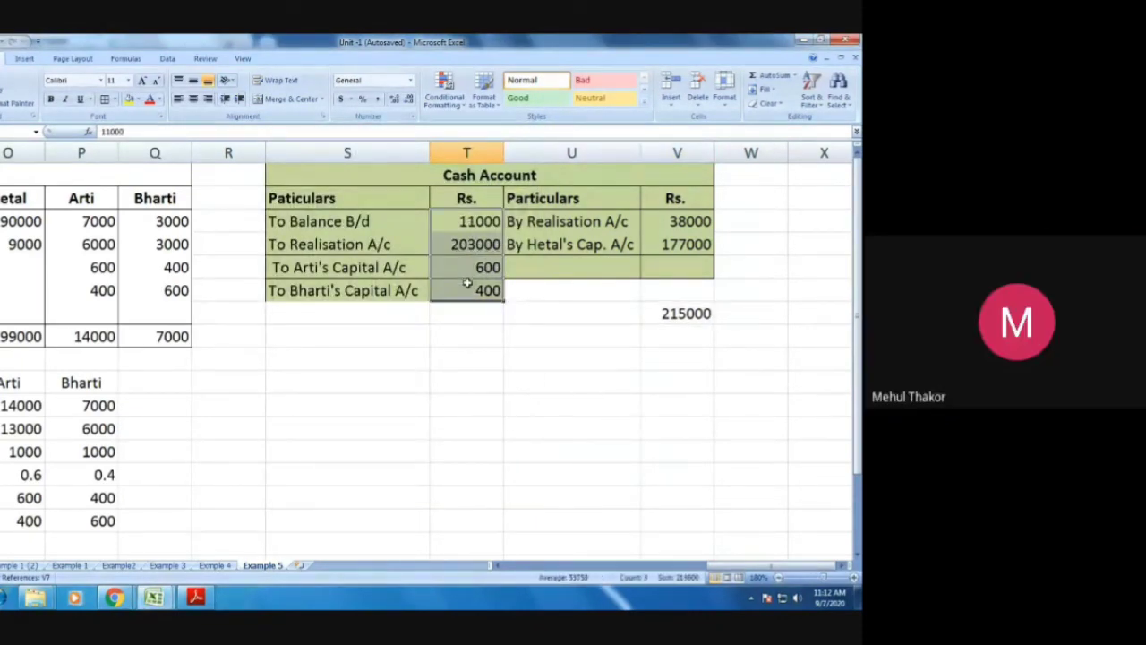
pyautogui.click(761, 75)
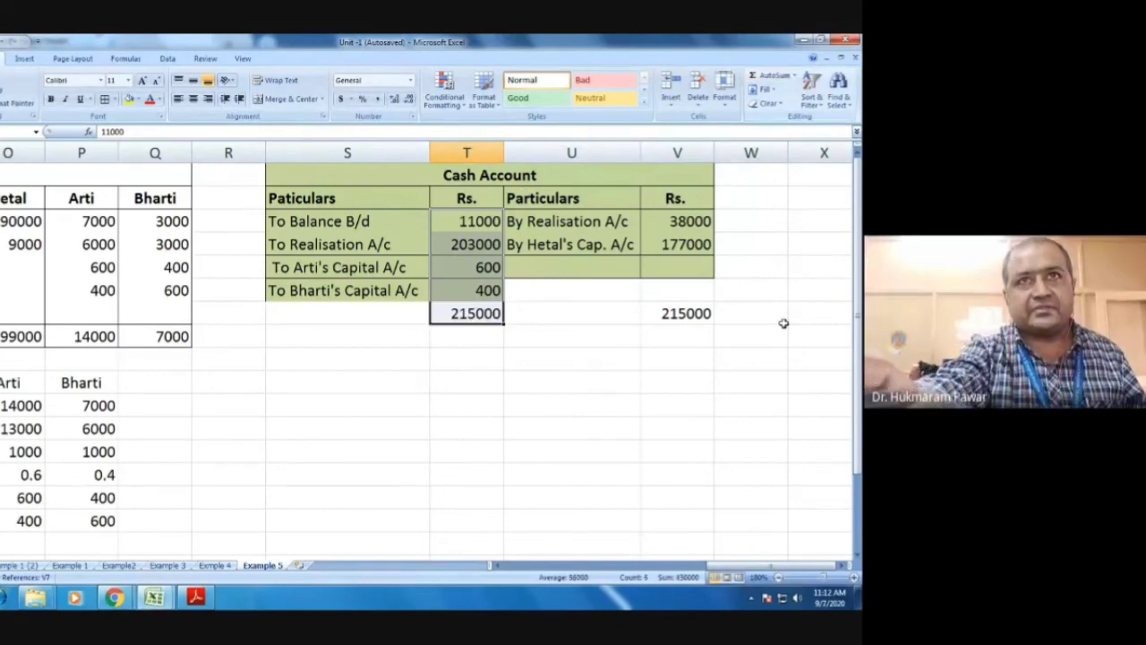
# Step: Try to copy the formatting of blank cell V10 onto S5:V7 of the Cash Account with Format Painter
pyautogui.click(696, 382)
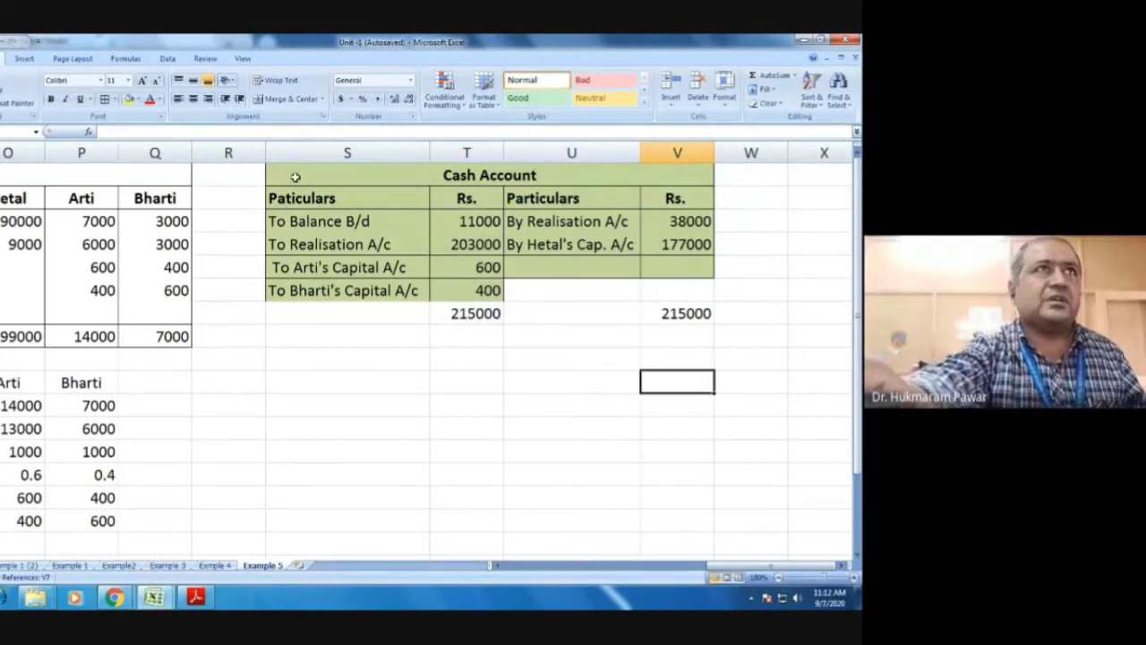
pyautogui.click(18, 103)
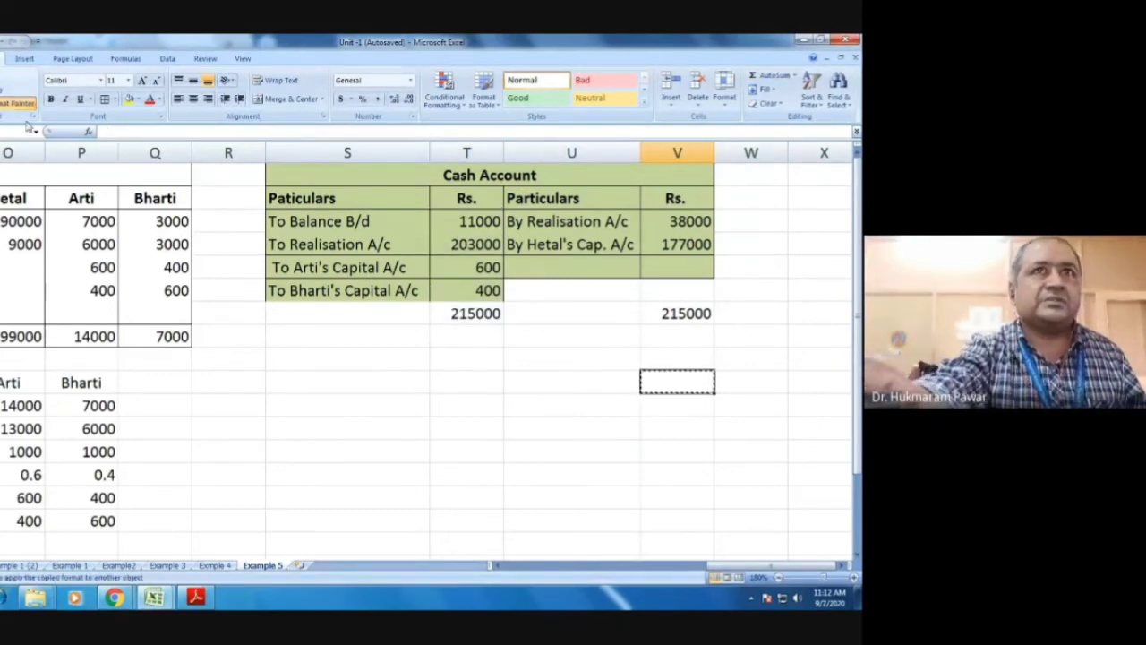
pyautogui.moveTo(379, 266); pyautogui.dragTo(667, 312)
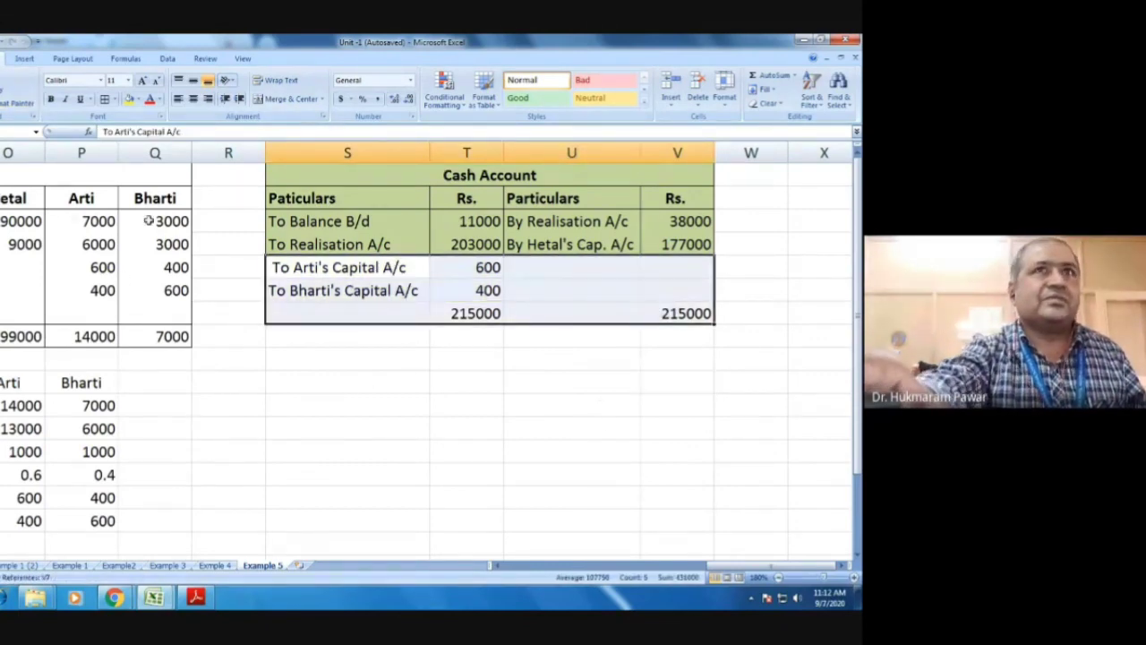
# Step: Copy the formatting of the "To Realisation A/c" cell S4 onto S5:V7 of the Cash Account with Format Painter
pyautogui.click(324, 250)
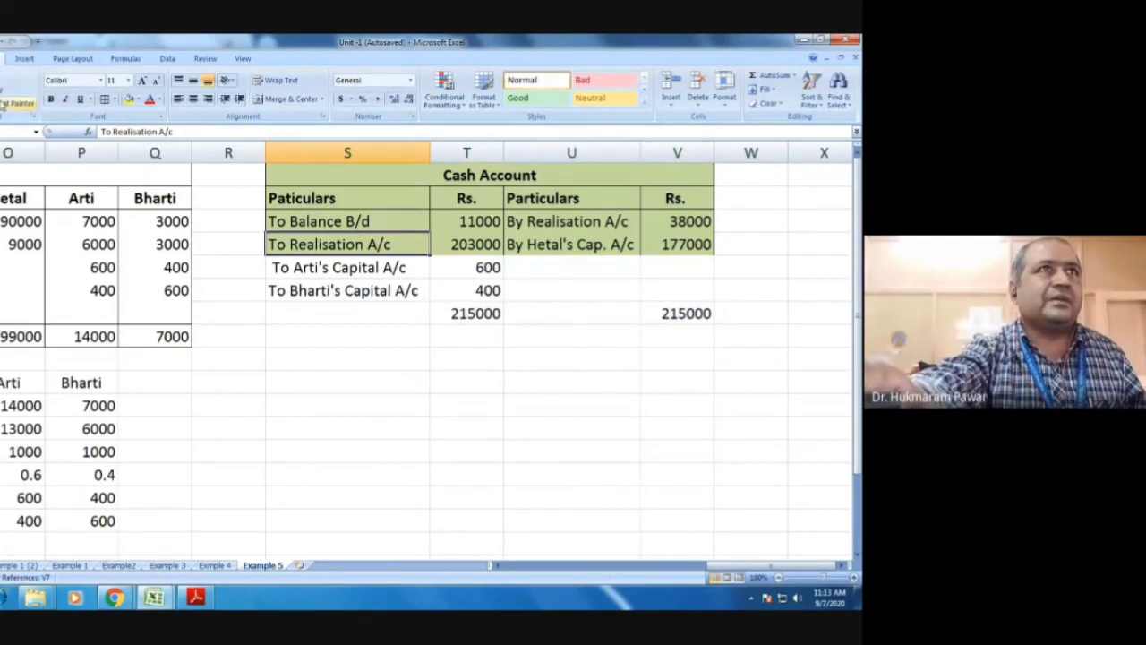
pyautogui.click(18, 104)
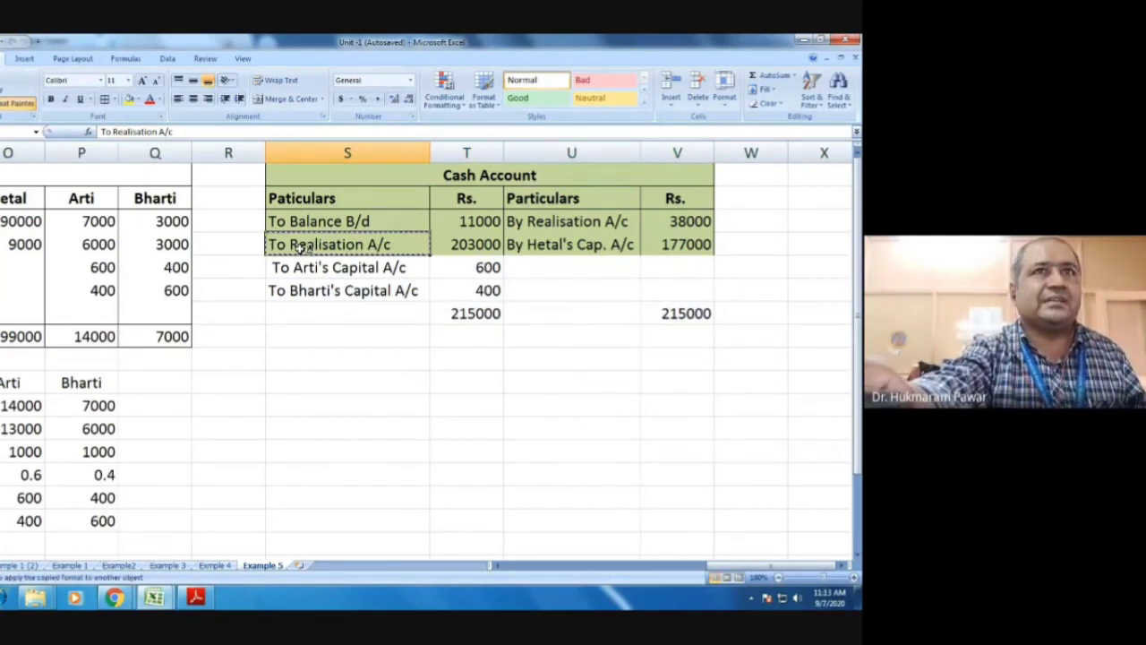
pyautogui.moveTo(302, 264)
pyautogui.mouseDown()
pyautogui.moveTo(627, 293)
pyautogui.moveTo(660, 310)
pyautogui.mouseUp()
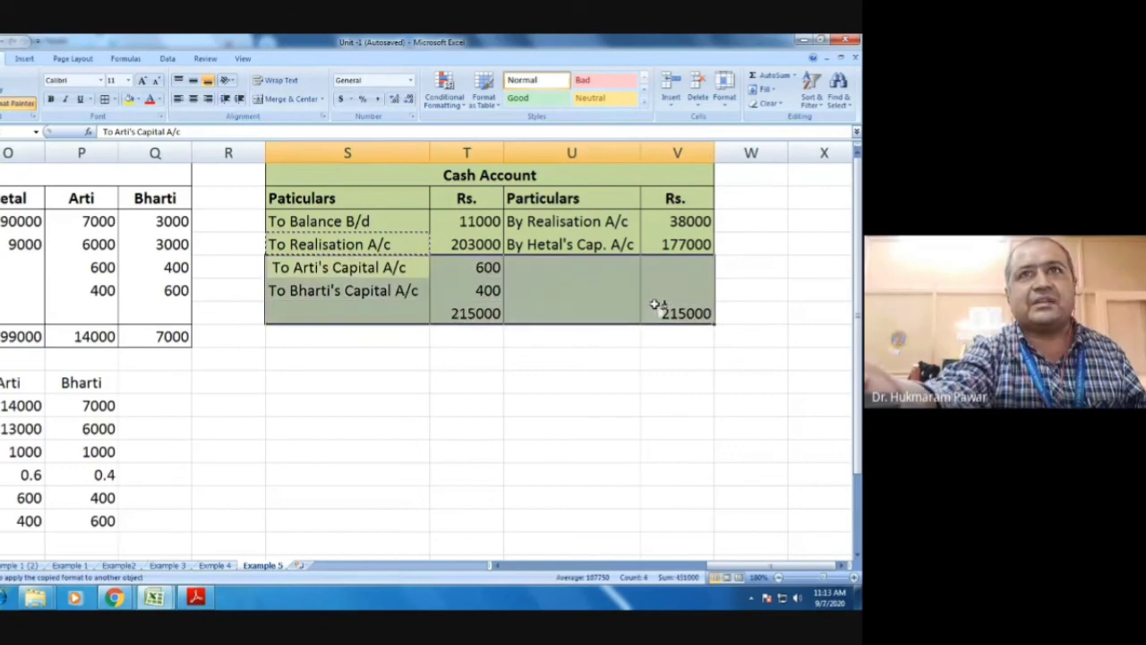
pyautogui.click(577, 387)
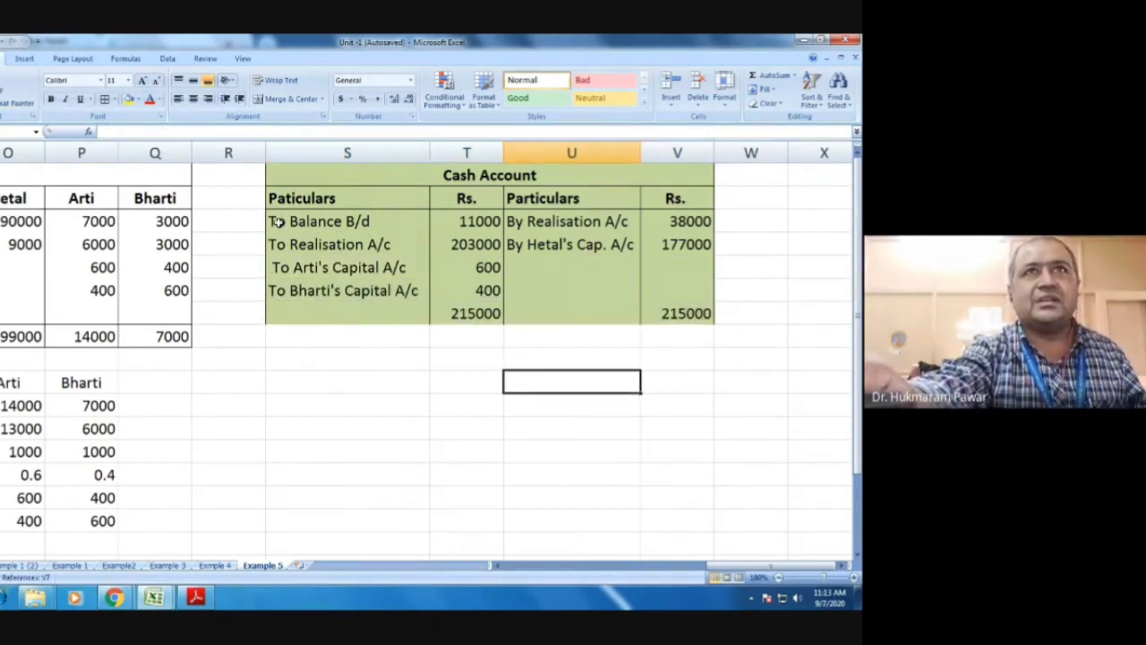
# Step: Add borders around the cells of the Cash Account's total row, S7:V7
pyautogui.moveTo(277, 222); pyautogui.dragTo(686, 310)
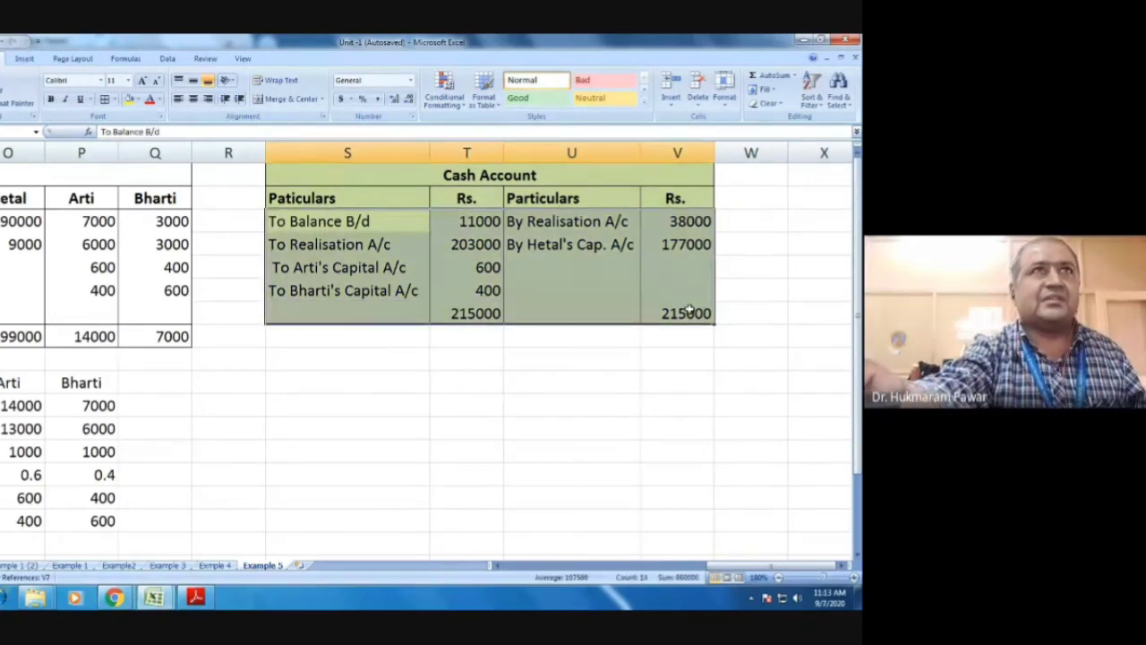
pyautogui.click(337, 411)
pyautogui.moveTo(286, 315); pyautogui.dragTo(660, 316)
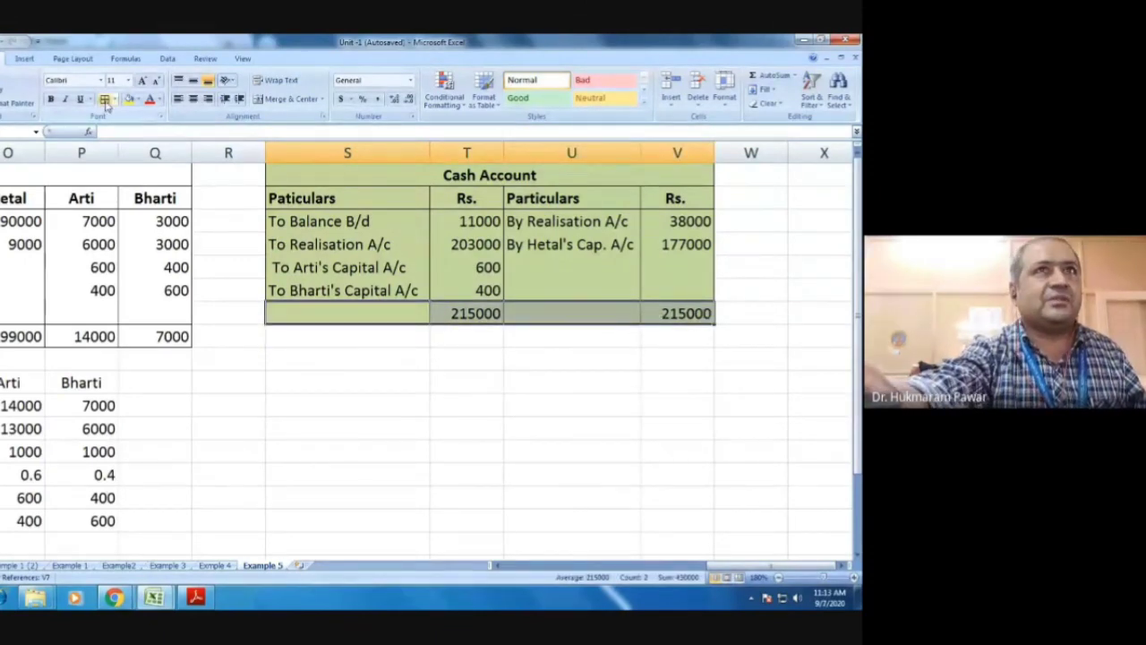
pyautogui.click(349, 467)
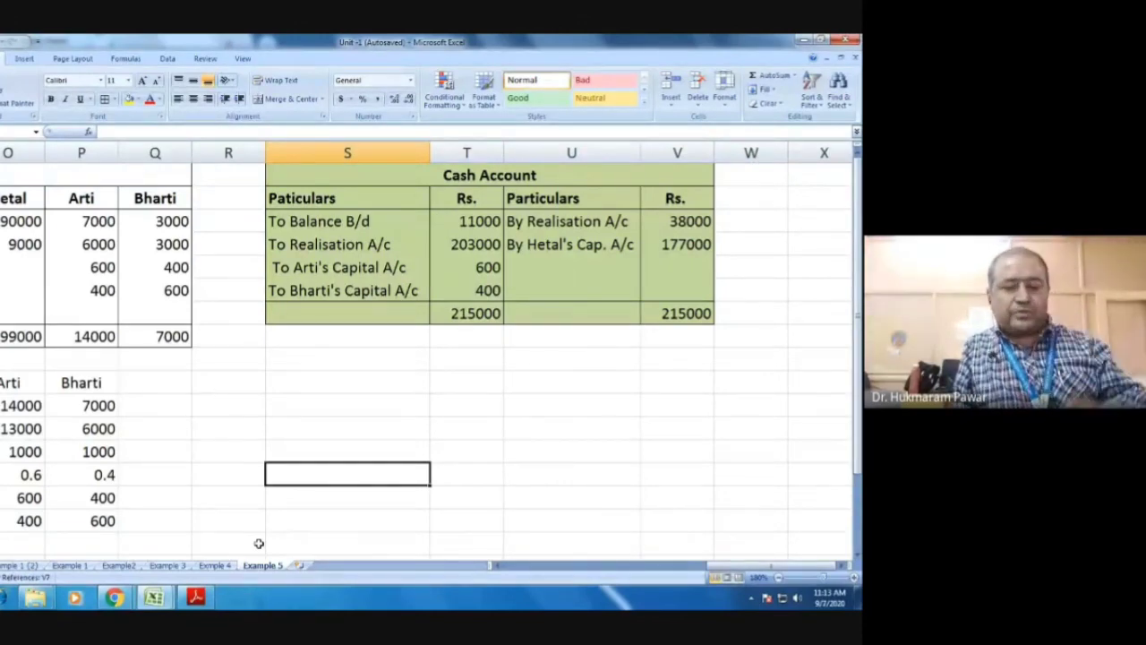
# Step: Go back across the sheet and review the completed Capital Accounts and Realisation Account entries
pyautogui.press('Left')
pyautogui.press('Left')
pyautogui.press('Left')
pyautogui.press('Left')
pyautogui.press('Left')
pyautogui.press('Left')
pyautogui.press('Left')
pyautogui.press('Left')
pyautogui.press('Left')
pyautogui.press('Left')
pyautogui.press('Left')
pyautogui.press('Left')
pyautogui.press('Left')
pyautogui.press('Left')
pyautogui.press('Left')
pyautogui.press('Left')
pyautogui.press('Left')
pyautogui.press('Left')
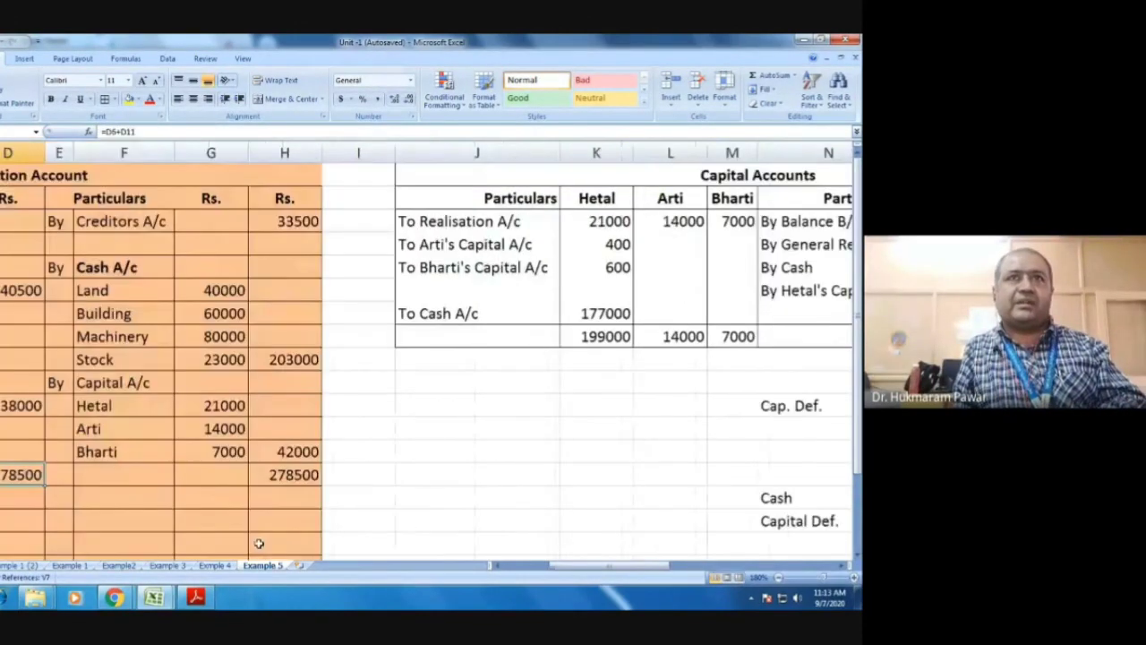
pyautogui.press('Right')
pyautogui.press('Right')
pyautogui.press('Right')
pyautogui.press('Right')
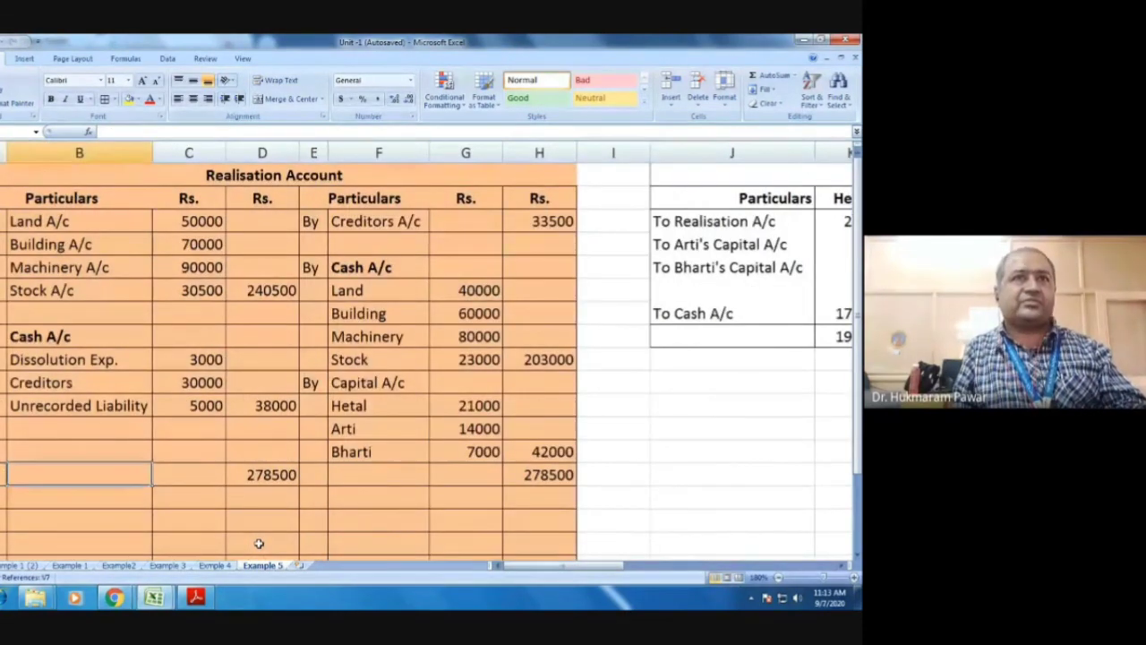
pyautogui.press('Left')
pyautogui.press('Left')
pyautogui.press('Left')
pyautogui.press('Left')
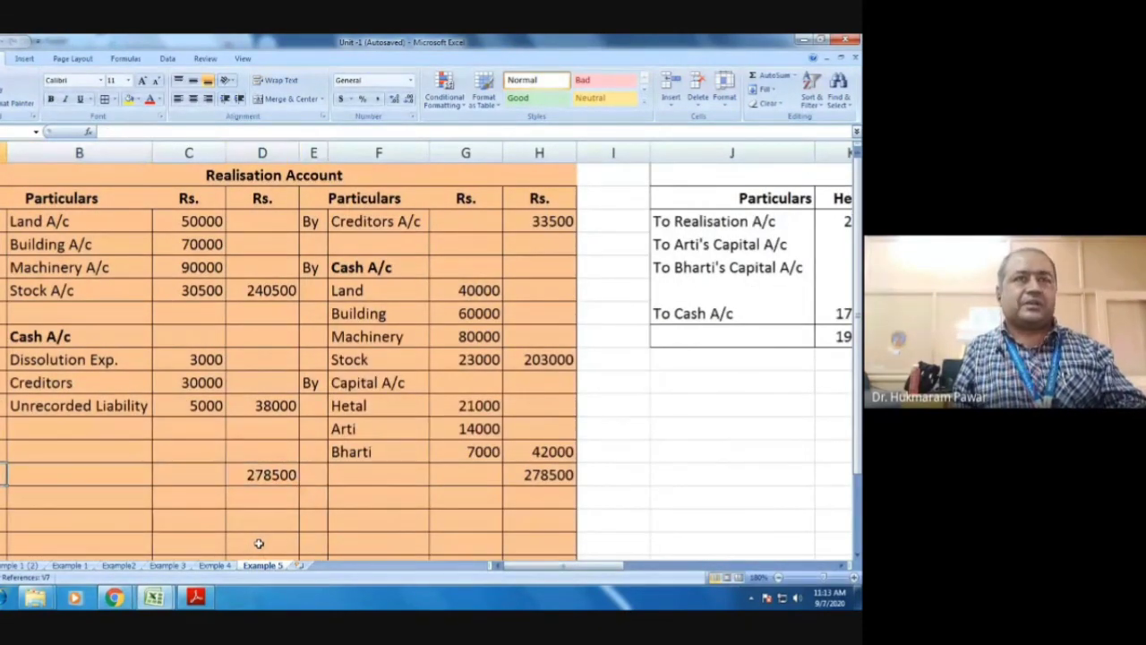
pyautogui.press('Down')
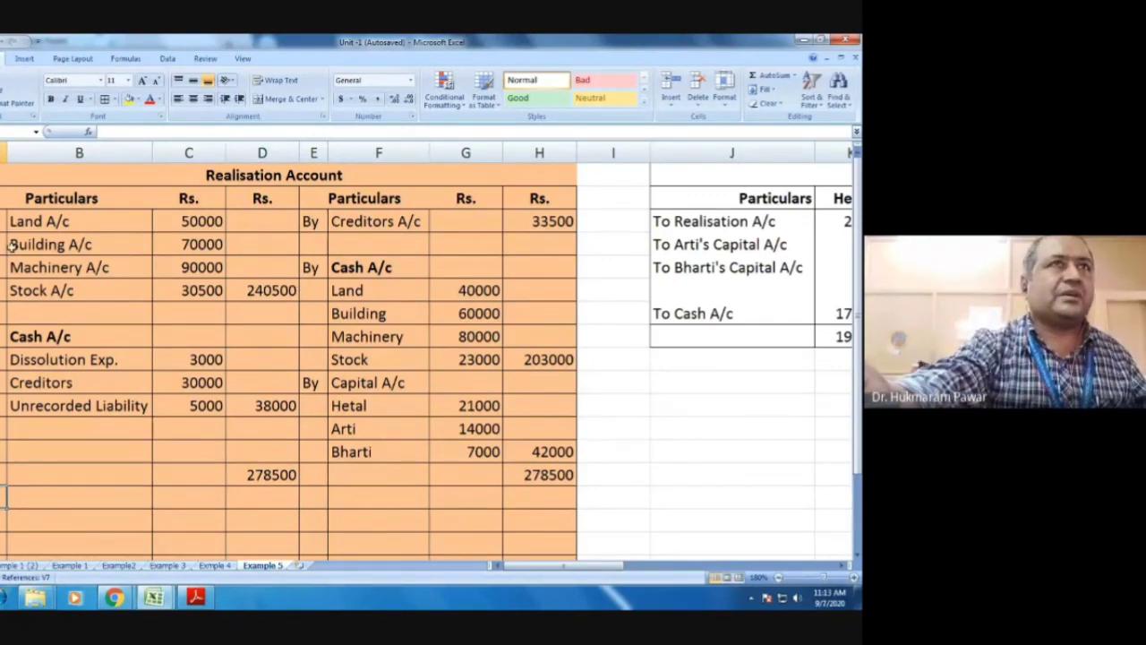
pyautogui.moveTo(11, 175)
pyautogui.mouseDown()
pyautogui.moveTo(99, 296)
pyautogui.moveTo(199, 399)
pyautogui.mouseUp()
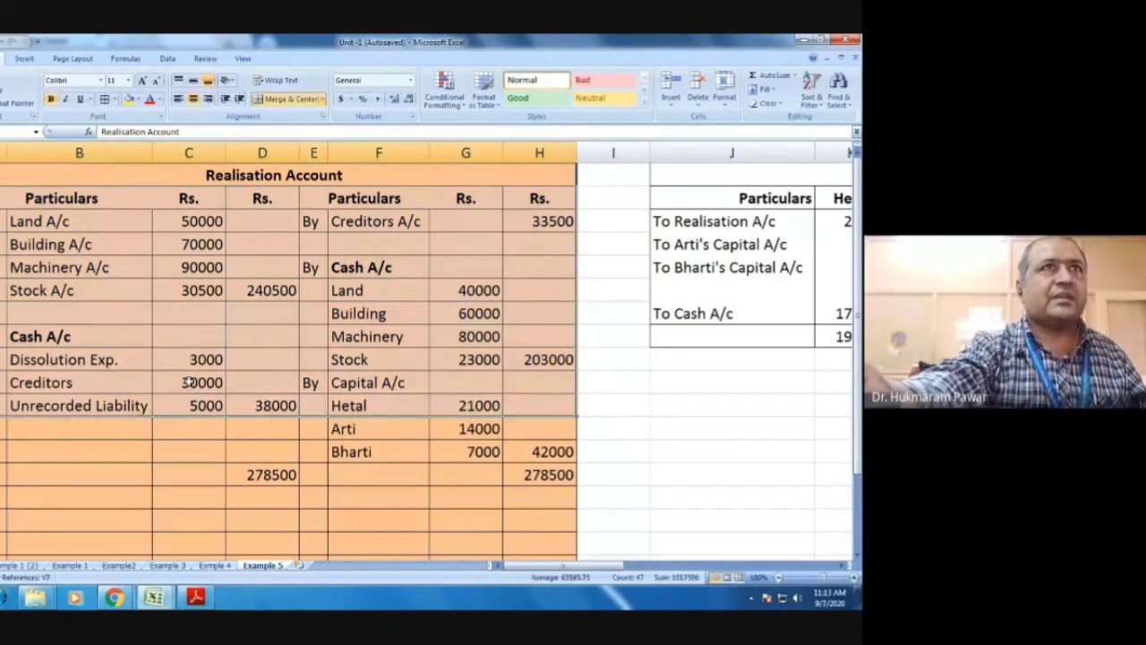
pyautogui.click(90, 266)
pyautogui.click(57, 215)
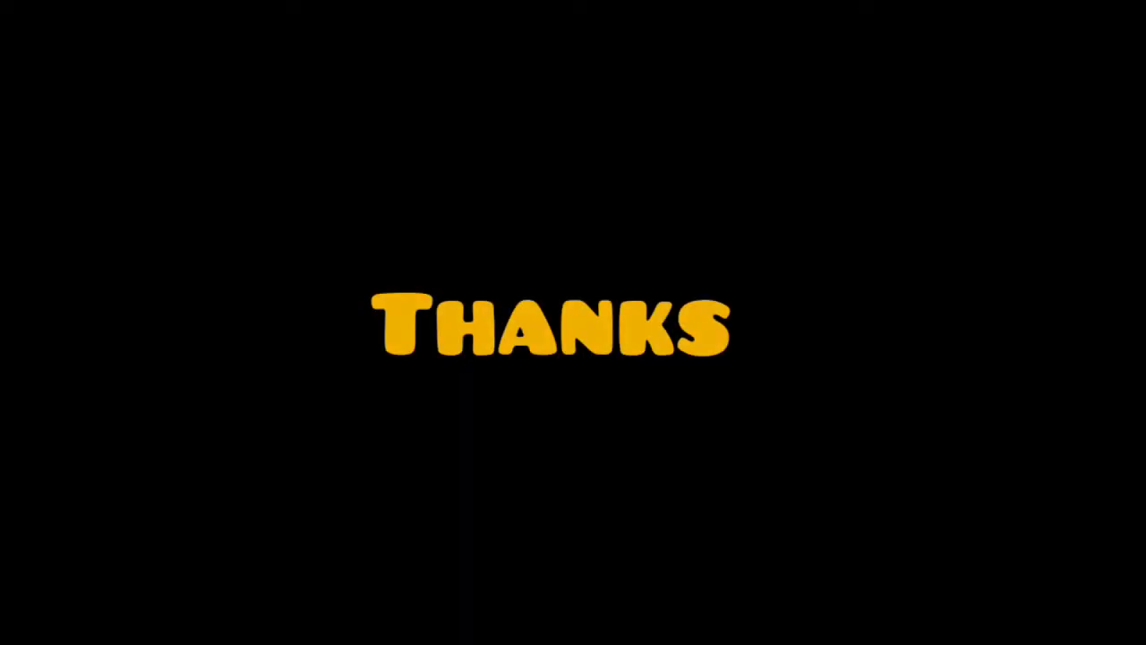